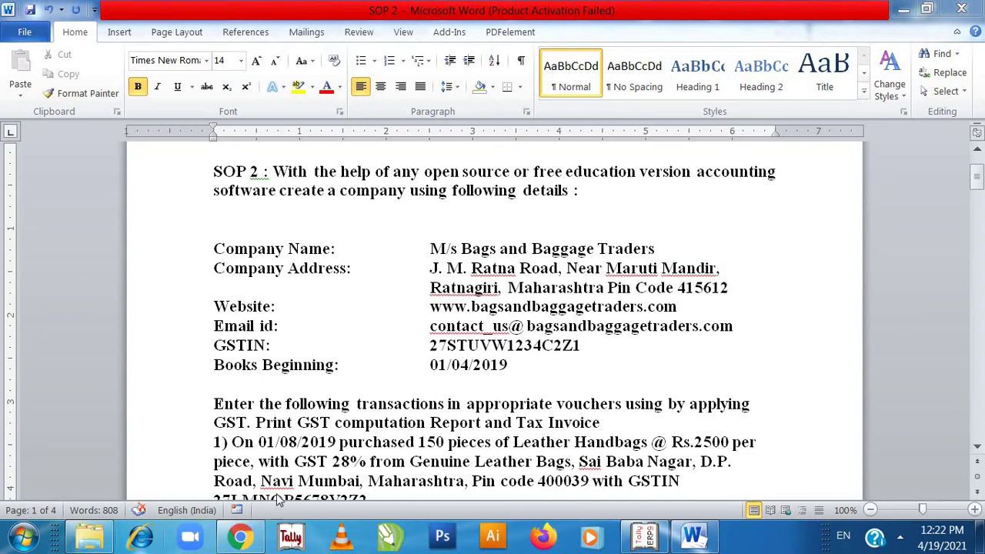
- Start Tally.ERP 9 in Educational Mode and open the Create Company form
click(647, 539)
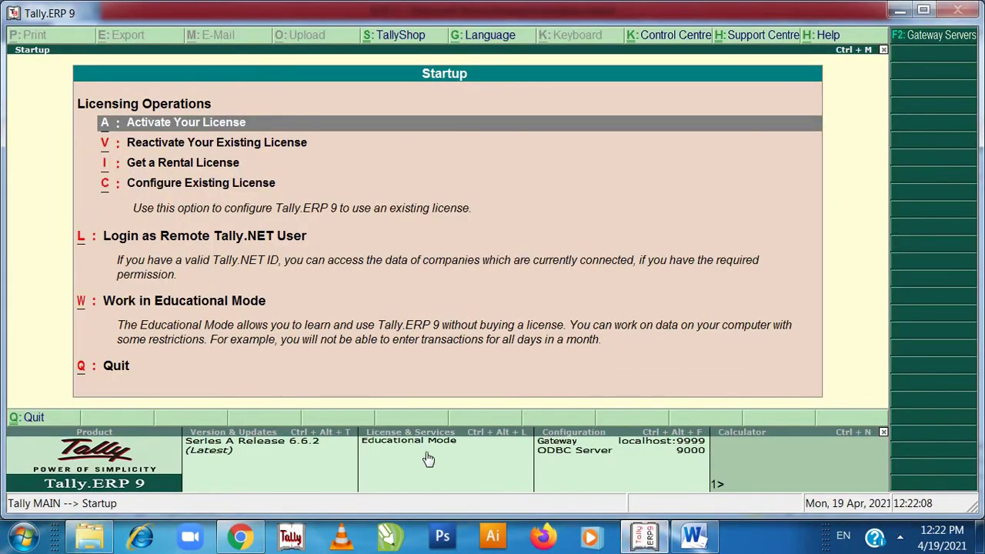
click(139, 308)
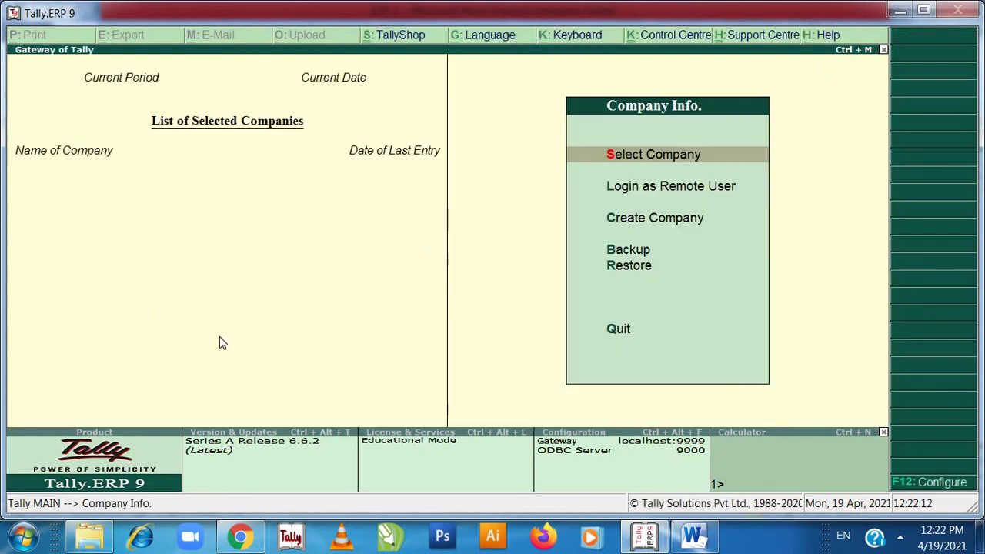
key(Down)
key(Down)
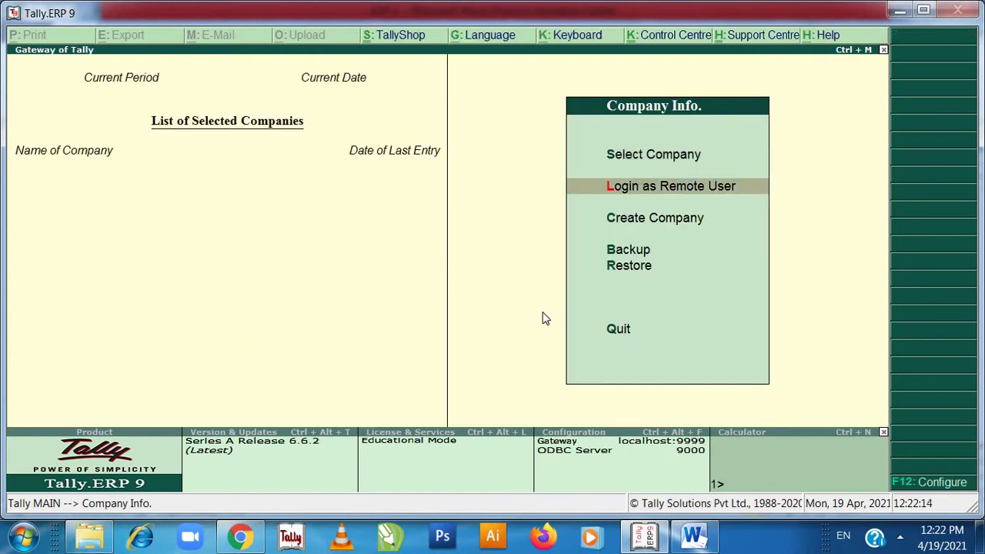
key(Return)
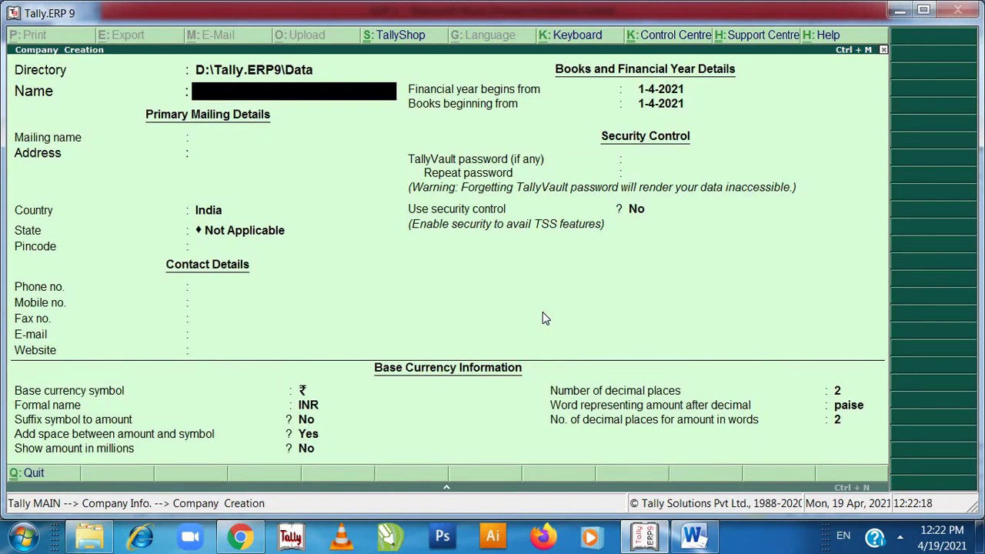
- Name the company 'M/s Bags and Baggage Traders' with address 'J.M. Ratna Road, Near Maruti Mandir, Ratnagiri'
text(M/s Bags)
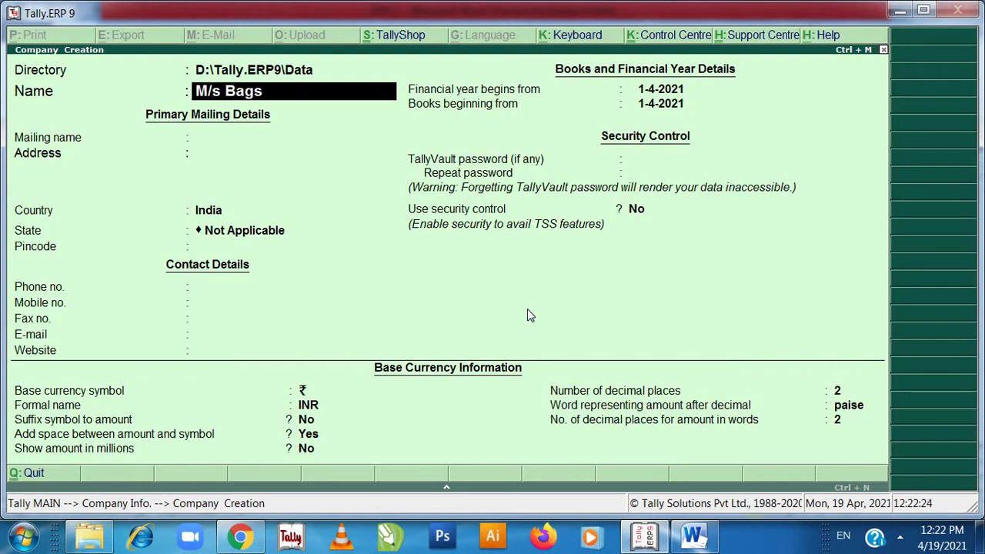
text( and b)
key(BackSpace)
text(Baggage)
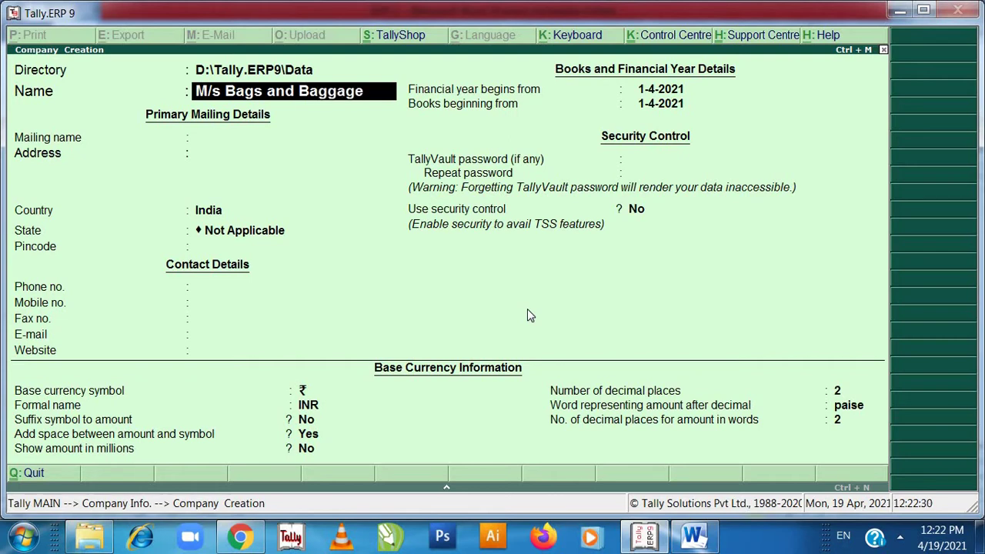
text( Trad)
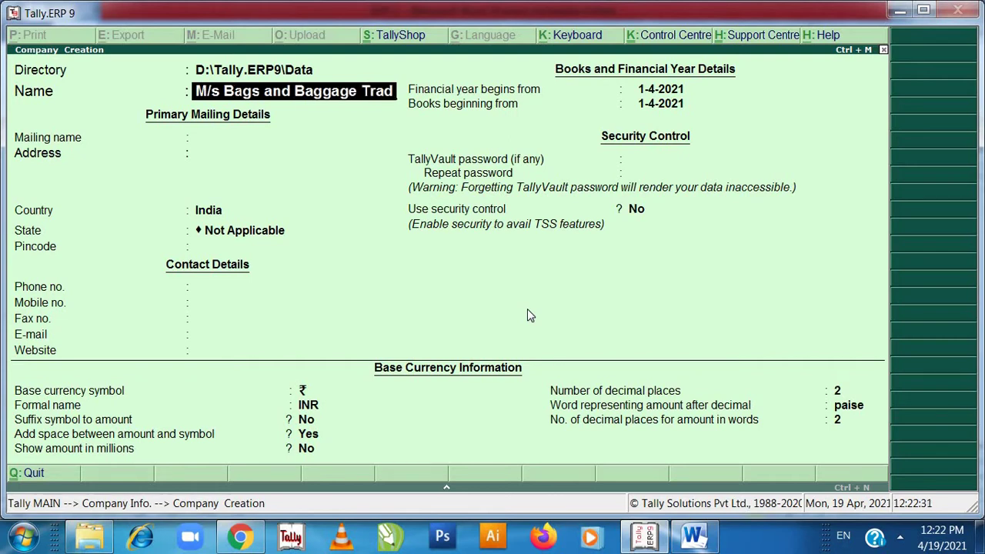
text(ers)
key(Return)
key(Return)
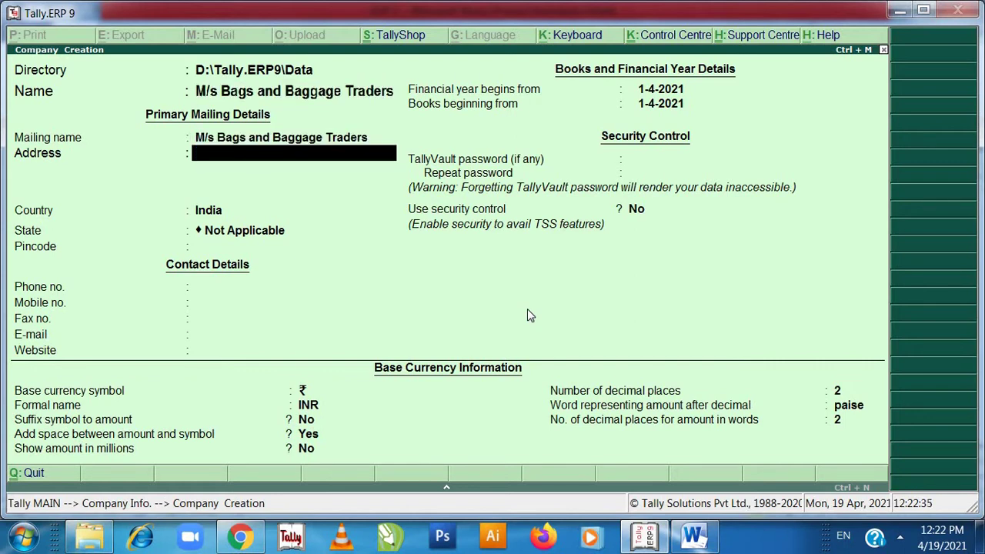
text(J.m. Ratna)
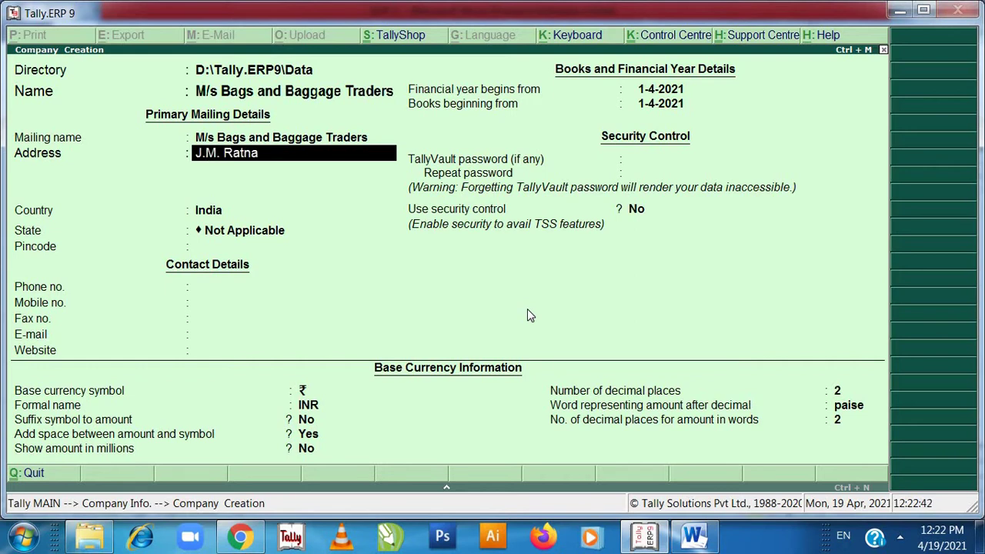
text( Road.)
text( N)
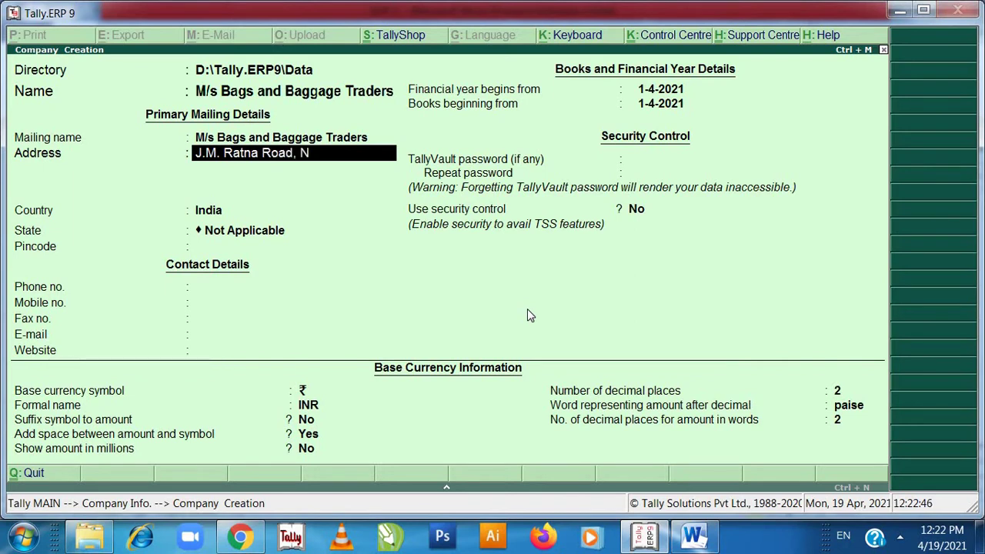
text(ear Mar)
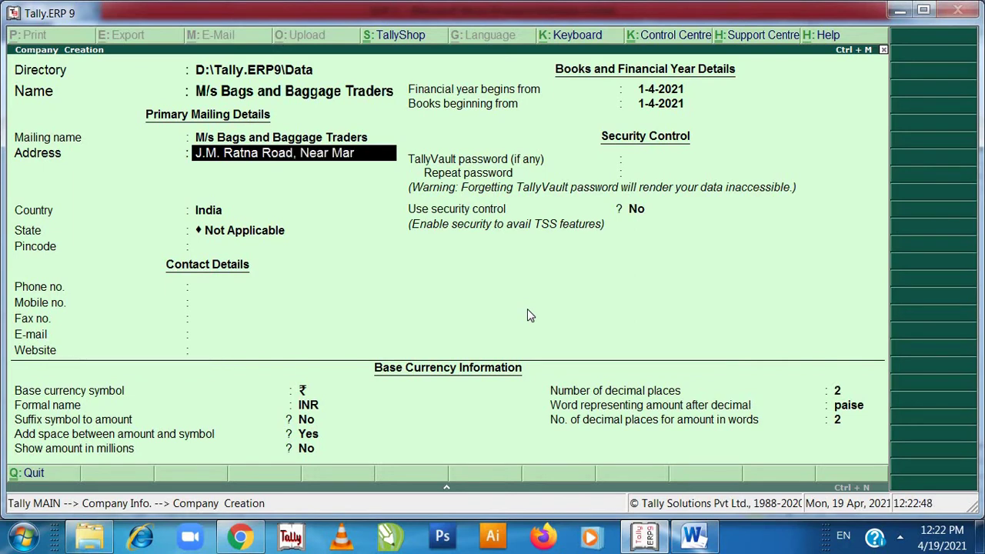
text(uti Mandir)
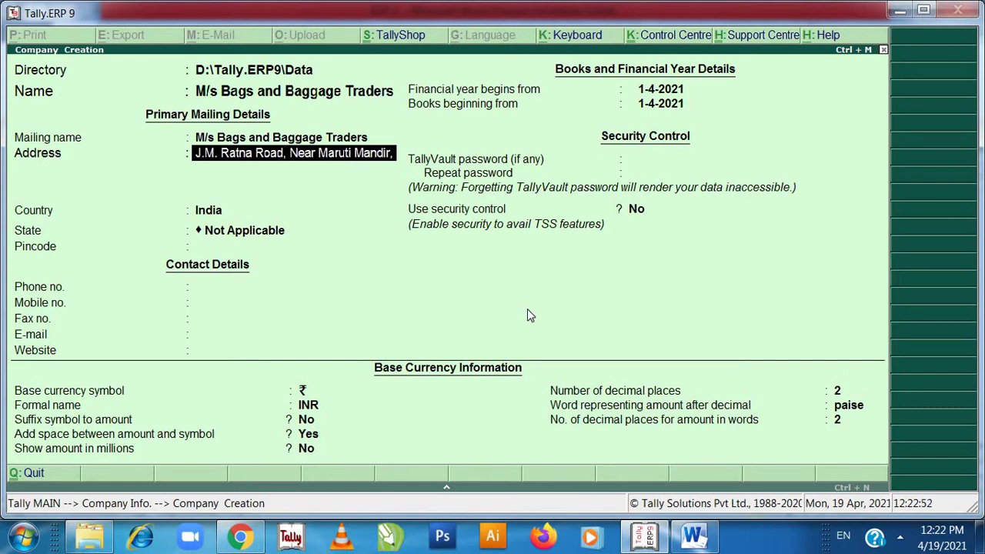
key(Return)
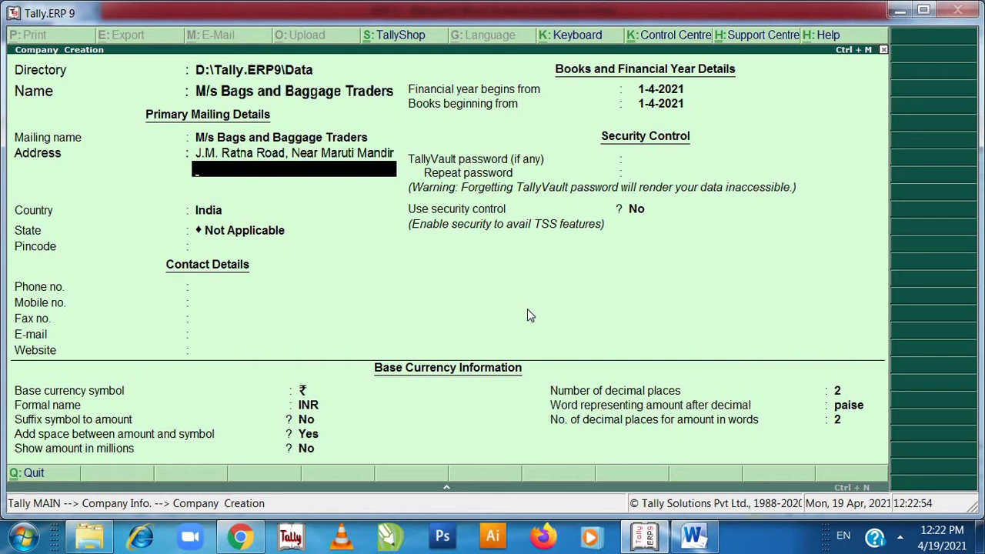
text(Ratnagiri)
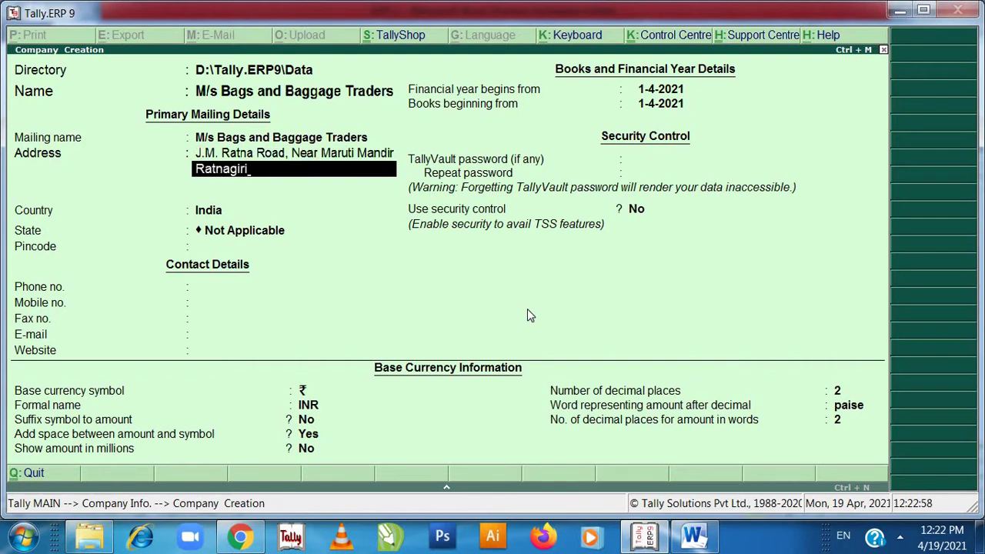
- Set the state to Maharashtra and pincode 415612, leaving phone and mobile blank
key(Return)
key(Return)
key(Return)
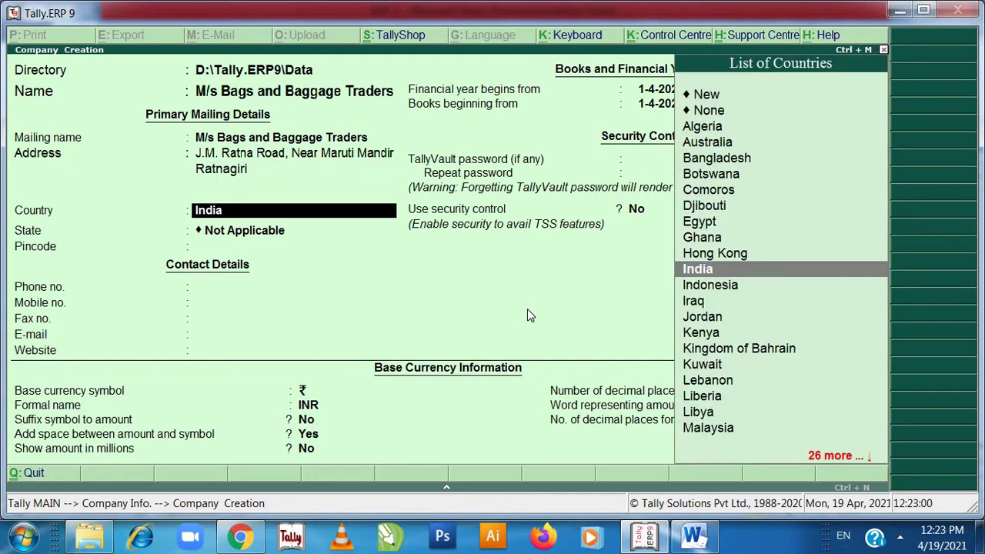
text(M)
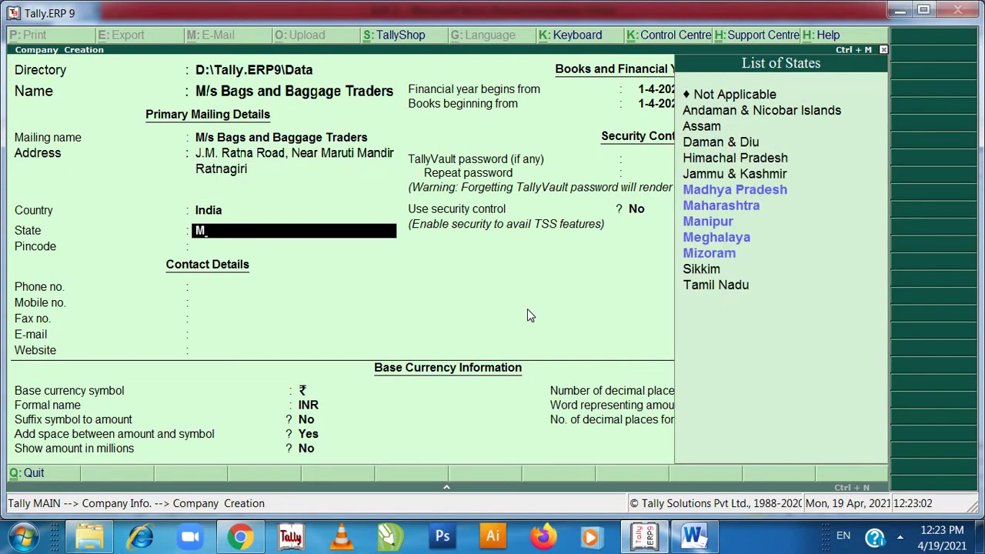
key(Down)
key(Return)
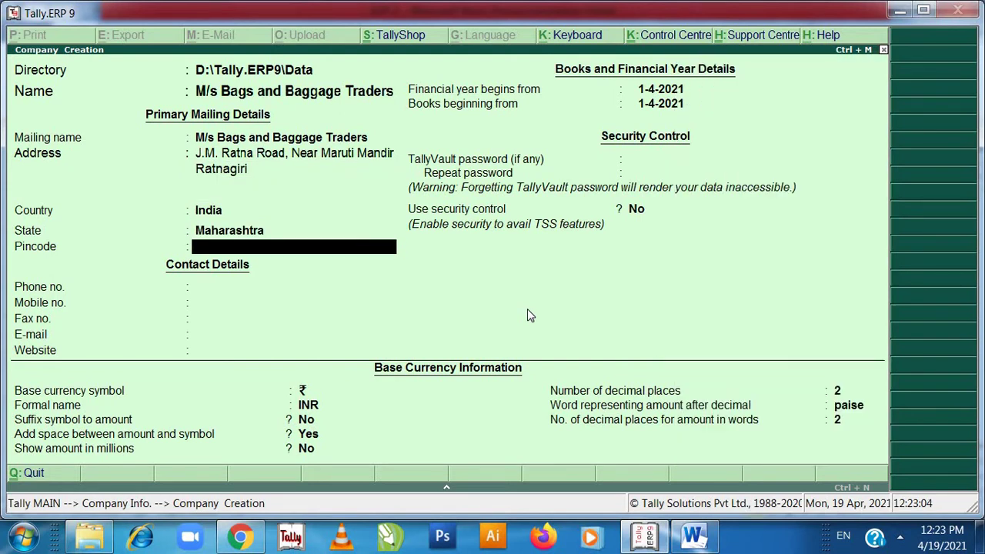
key(Return)
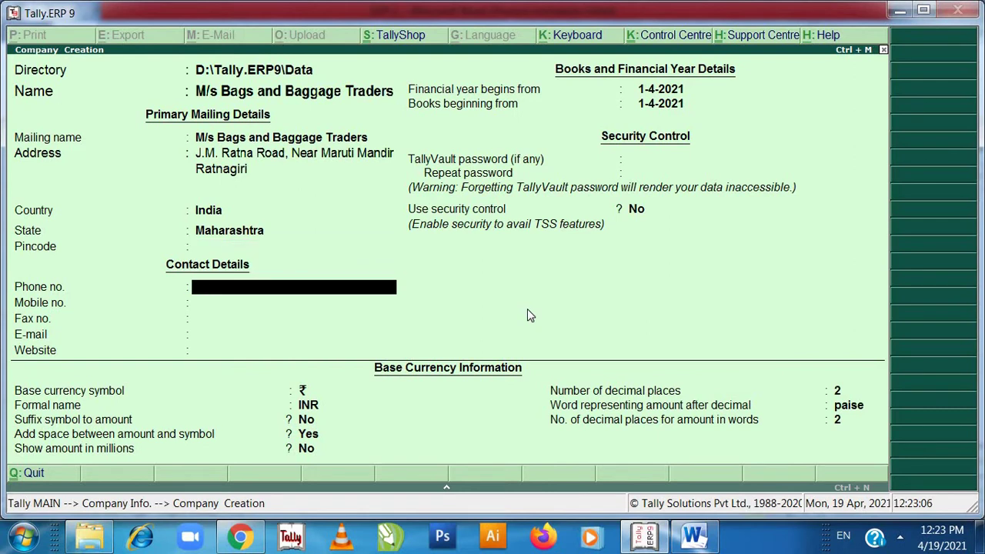
key(BackSpace)
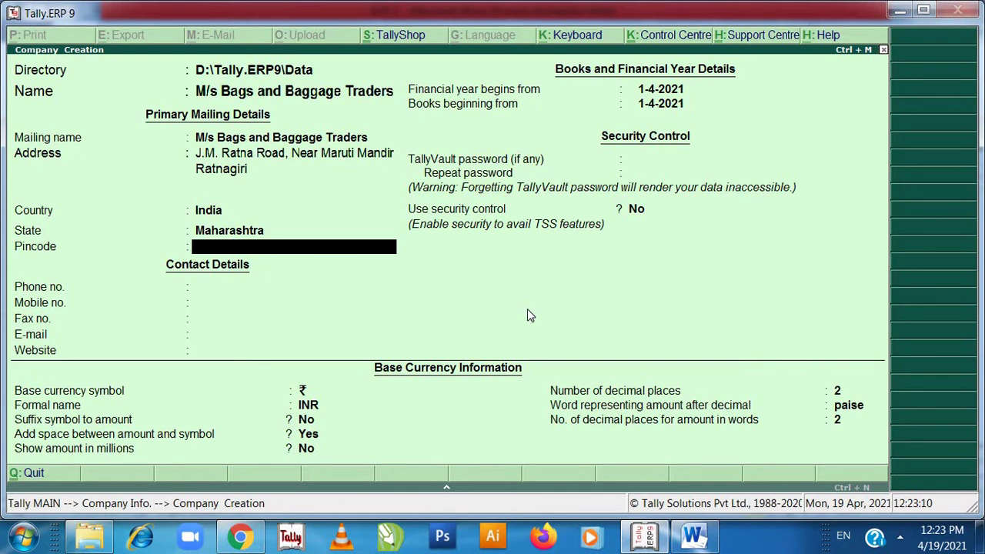
text(415612)
key(Return)
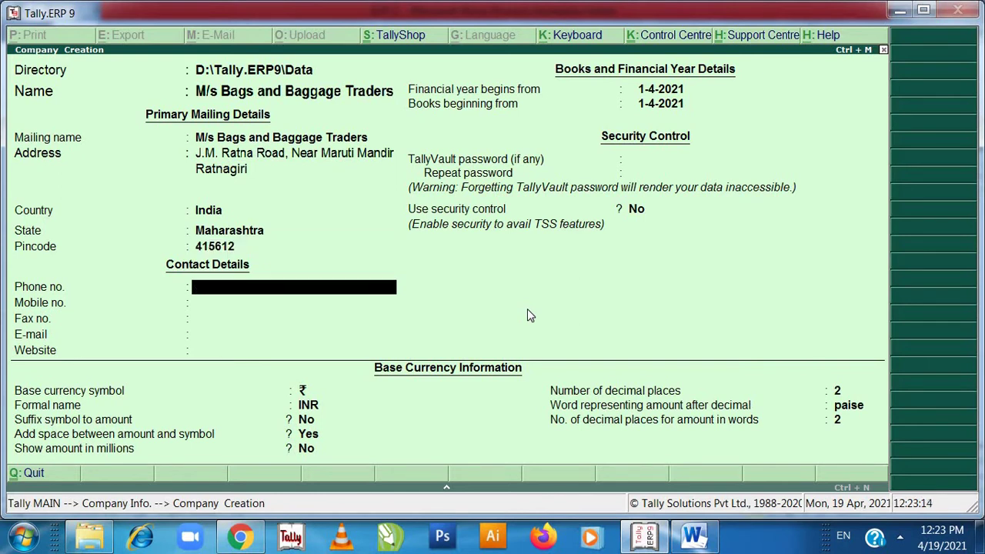
key(Return)
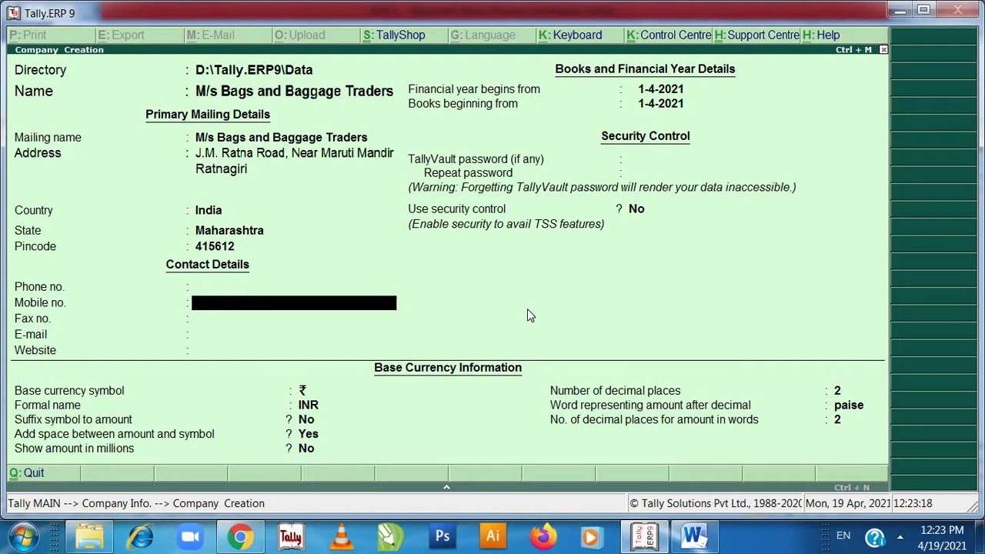
key(Return)
key(Return)
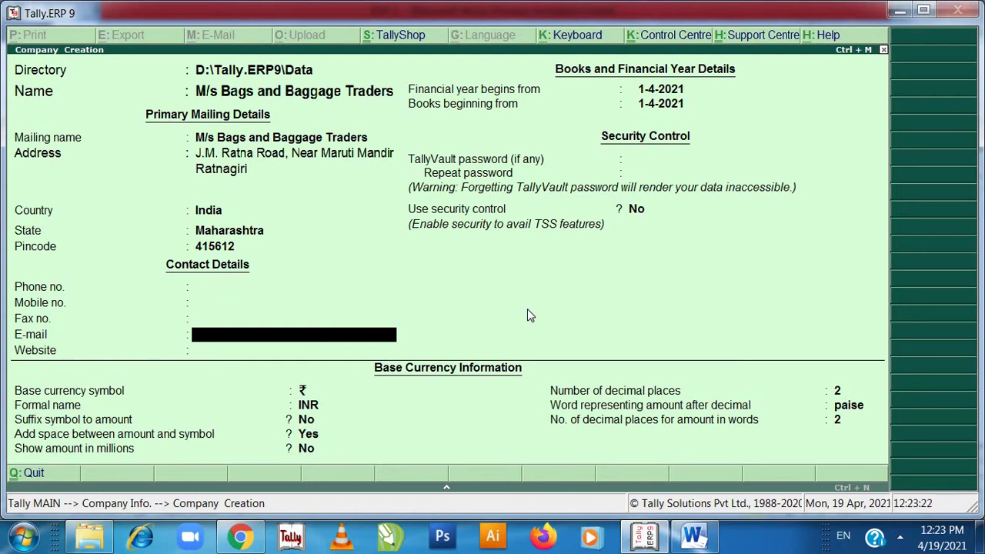
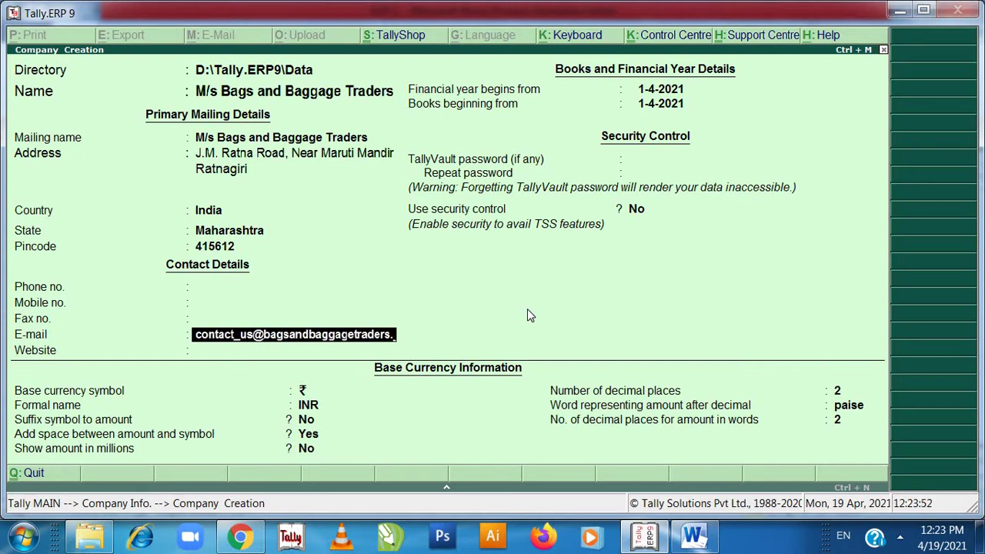
- Accept the remaining defaults to save the company, then return to the SOP 2 document
key(Return)
key(Return)
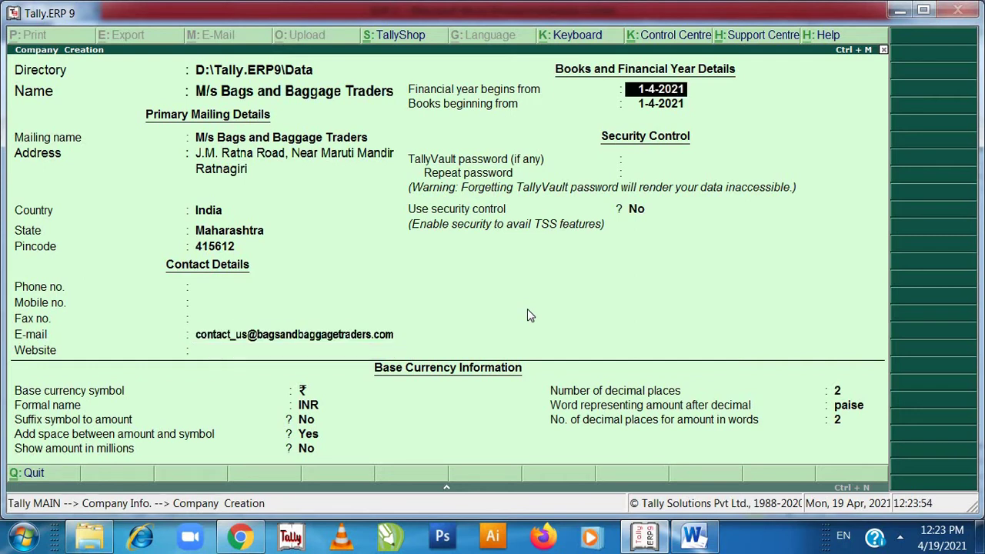
key(Return)
key(Return)
key(Return)
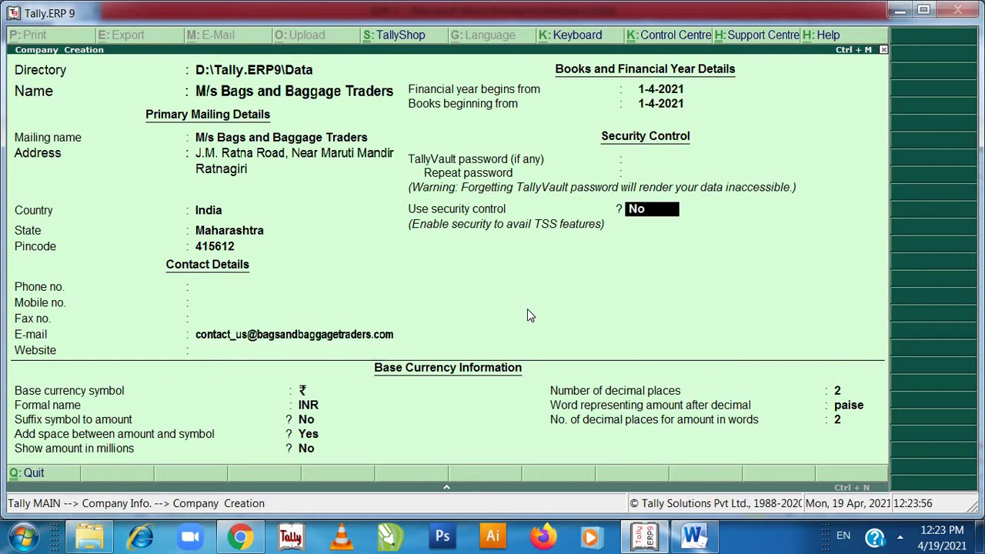
key(Return)
key(Return)
key(Return)
key(Return)
key(Return)
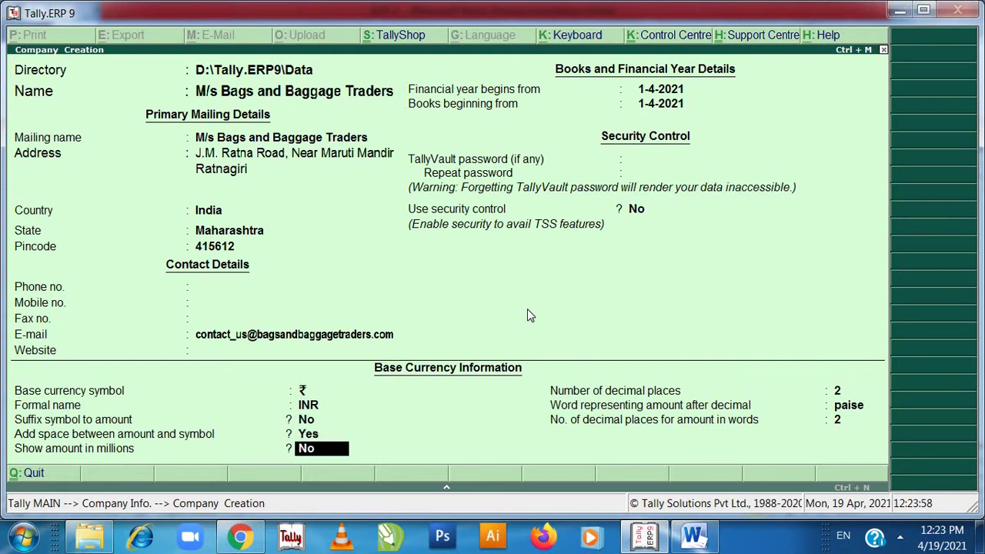
key(Return)
key(Return)
key(Return)
key(Return)
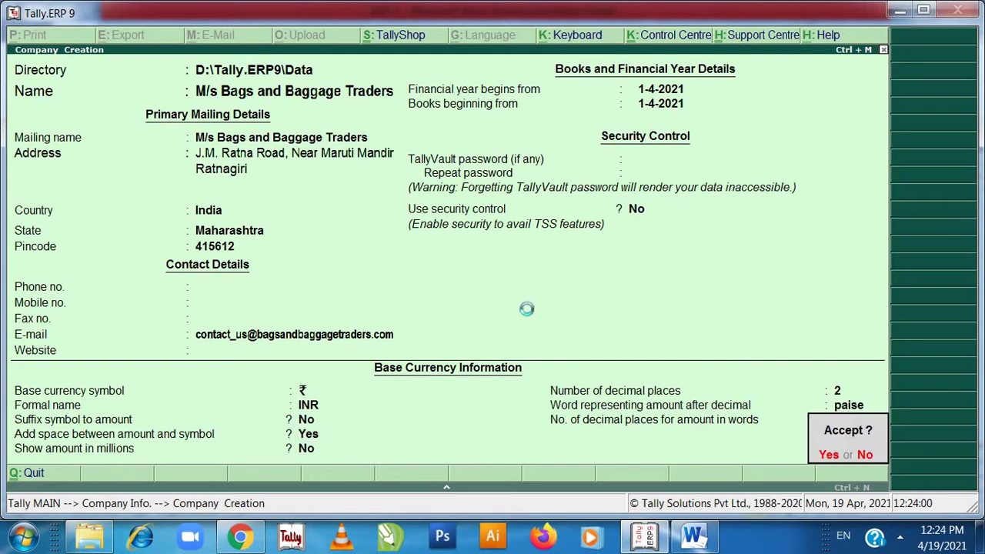
key(Return)
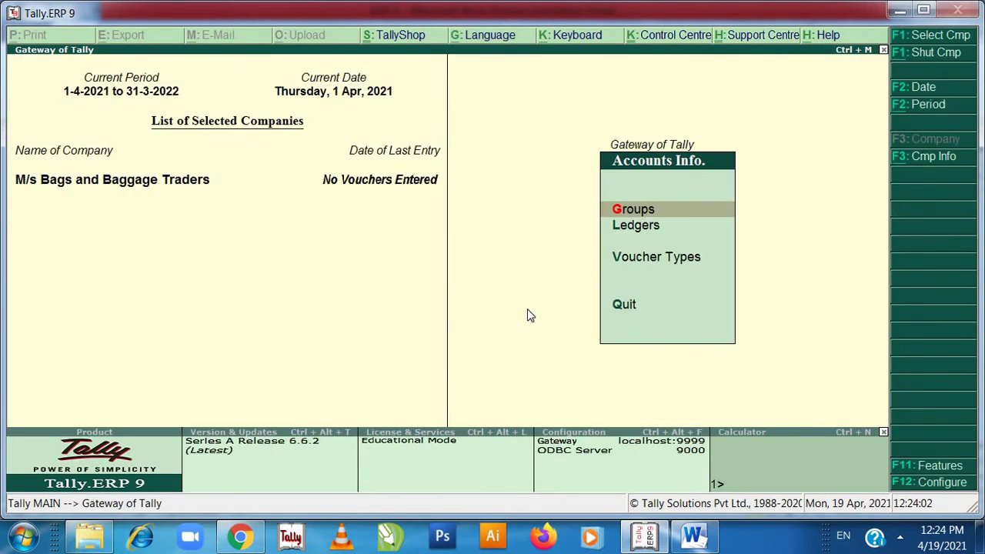
key(Escape)
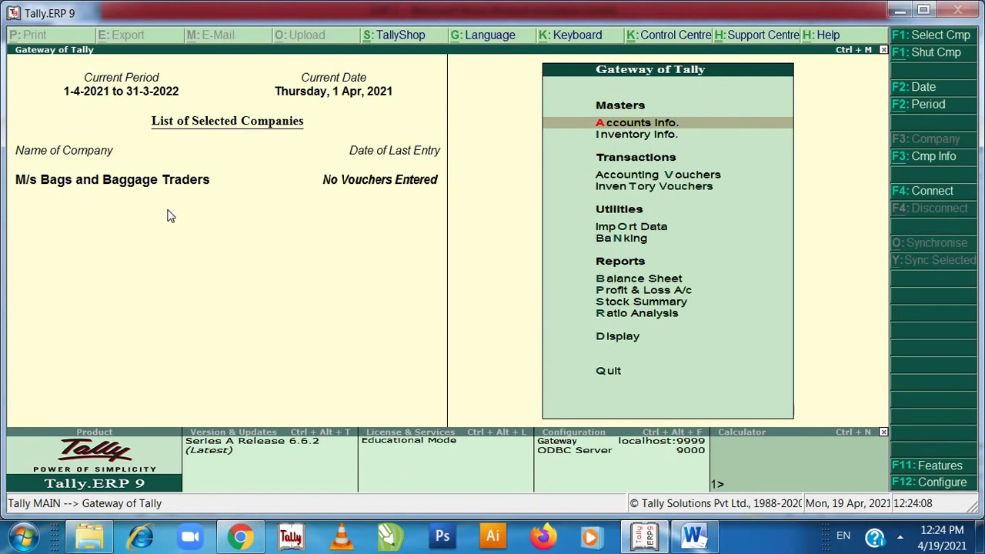
click(690, 539)
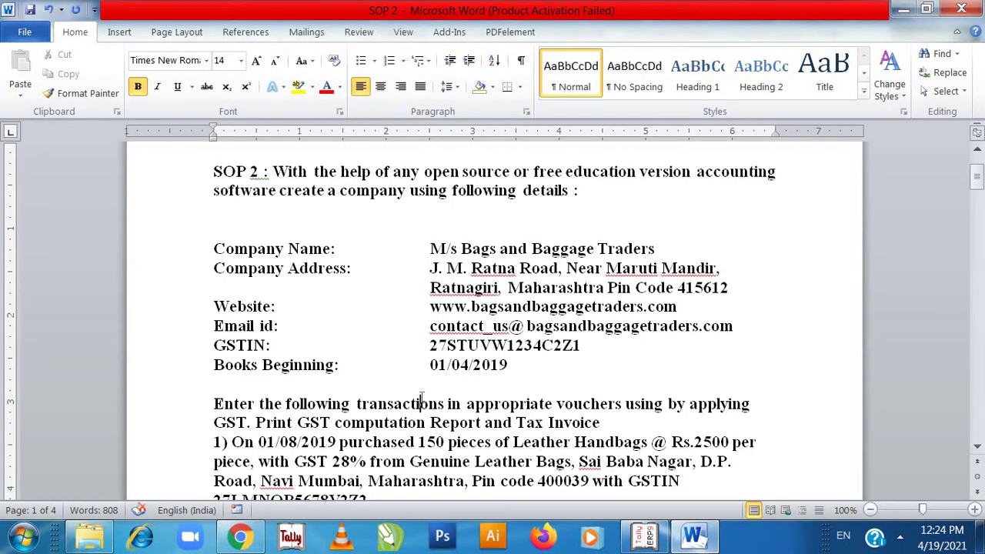
- Move through the document to the Step 1 instructions under Solution
scroll(422, 462, down, 2)
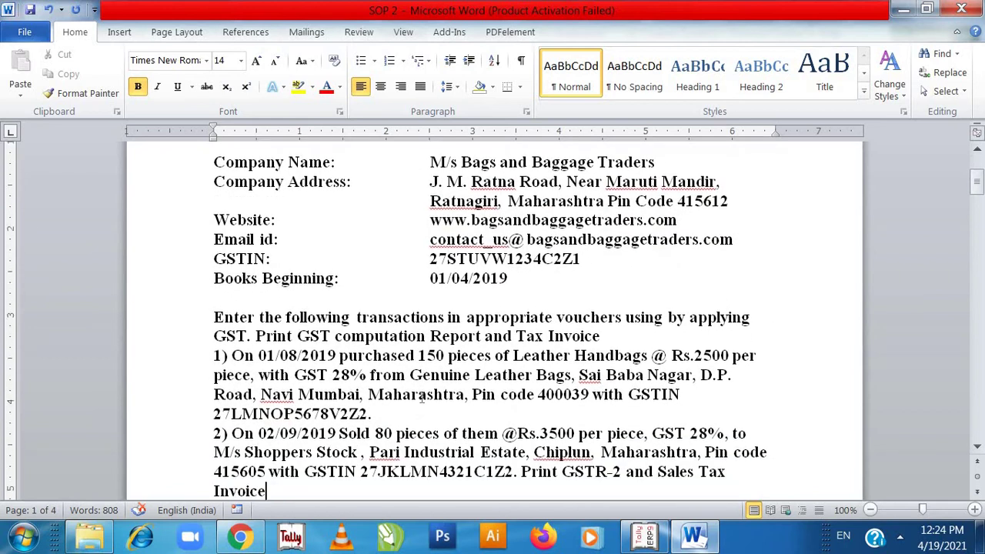
scroll(422, 396, down, 2)
click(425, 480)
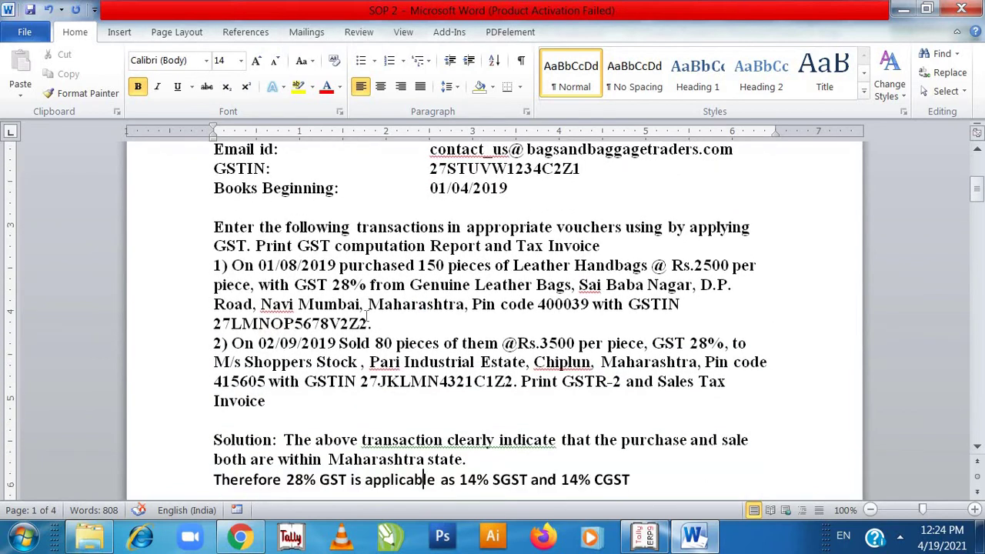
click(221, 230)
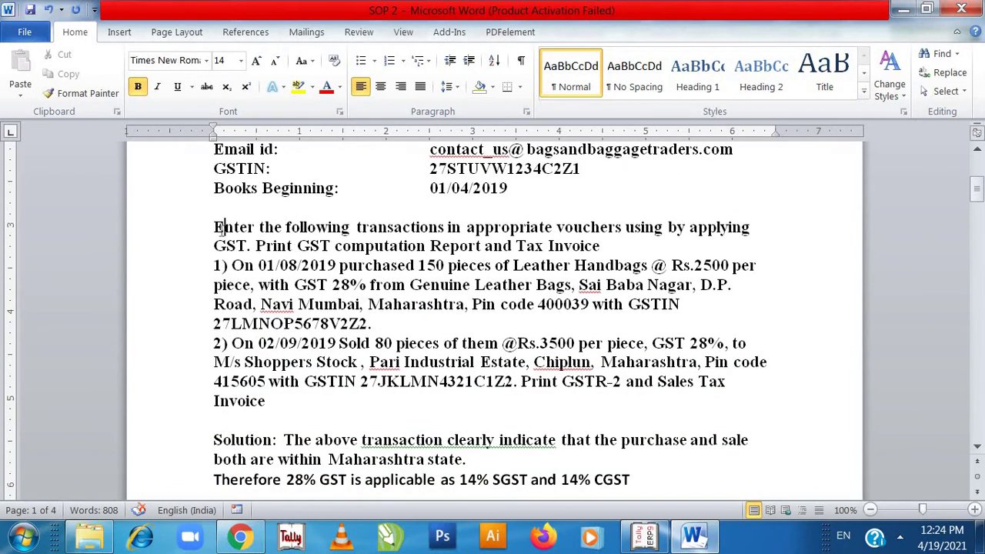
click(211, 433)
key(Down)
key(Down)
key(Down)
key(Down)
key(Down)
key(Down)
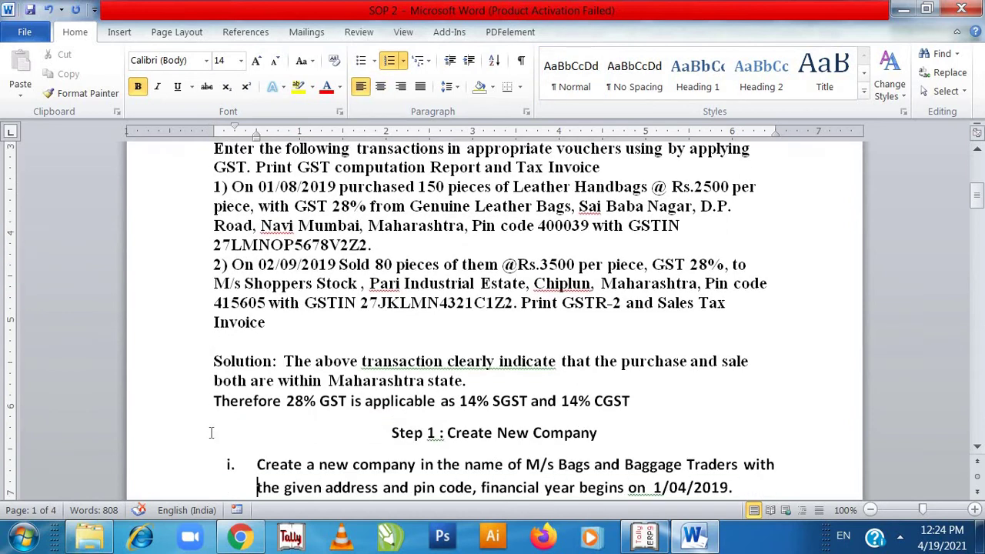
key(Down)
key(Down)
key(Down)
key(Down)
key(Down)
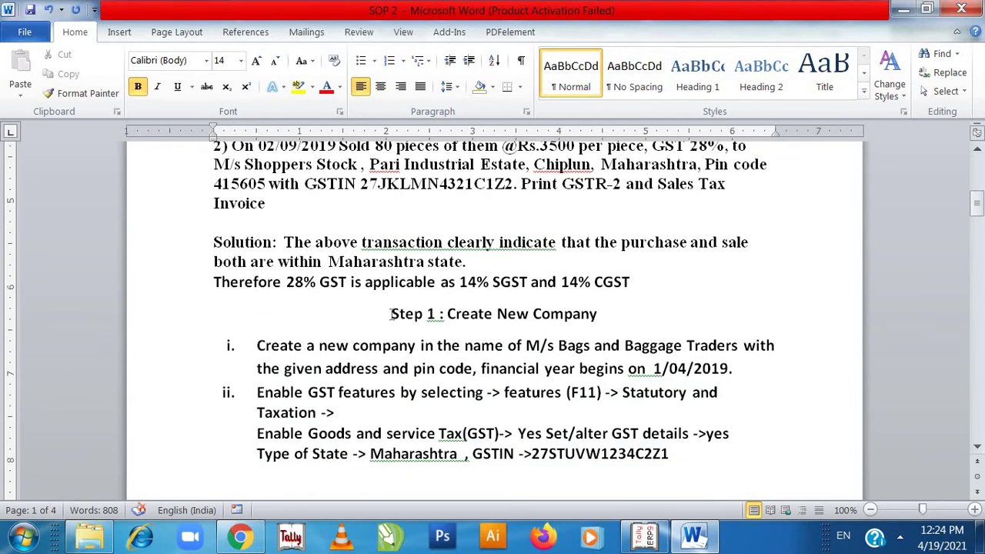
- Highlight the 'Step 1 : Create New Company' heading and item i in green
drag(391, 314, 374, 393)
key(shift+Left)
key(shift+Left)
key(shift+Left)
key(shift+Left)
key(shift+Left)
key(shift+Left)
key(shift+Left)
key(shift+Left)
key(shift+Left)
key(shift+Left)
key(shift+Left)
key(shift+Left)
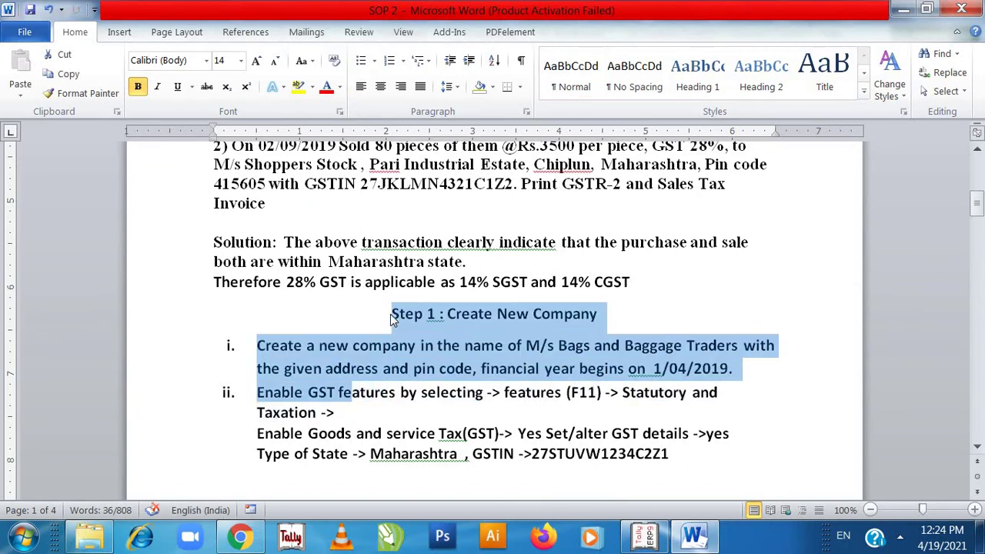
key(shift+Left)
key(shift+Left)
key(shift+Left)
key(shift+Left)
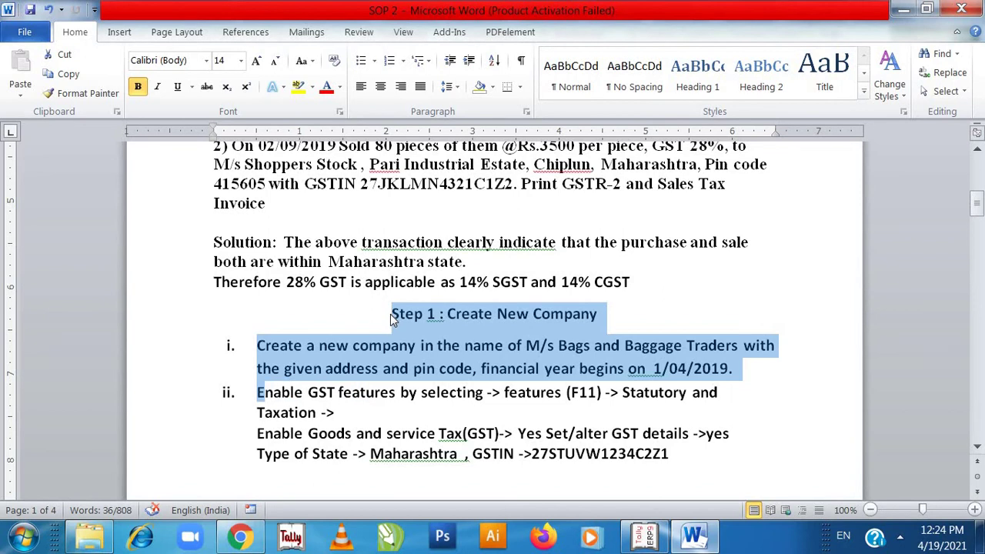
click(312, 87)
click(328, 111)
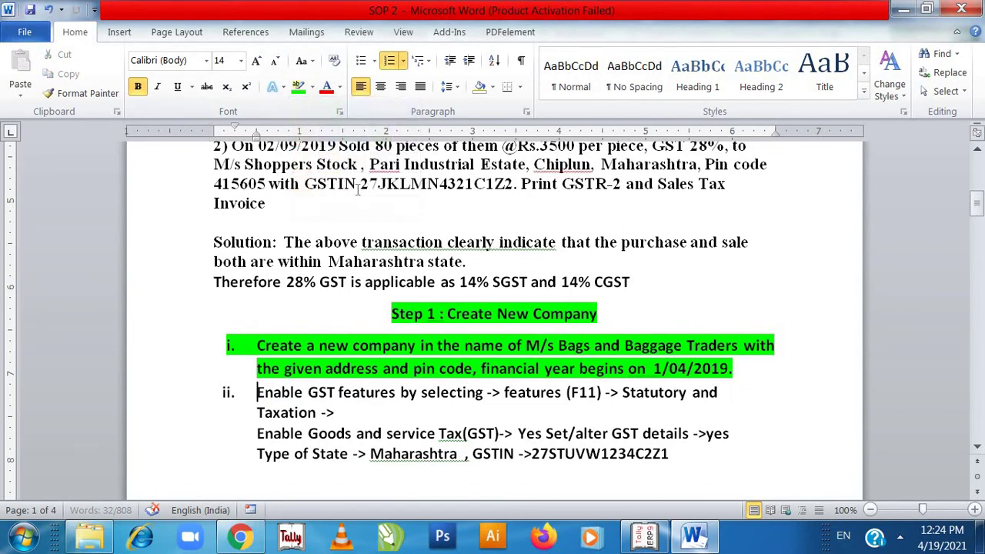
click(358, 196)
key(Up)
key(Up)
key(Up)
key(Up)
key(Up)
key(Up)
key(Up)
key(Up)
key(Up)
key(Up)
key(Up)
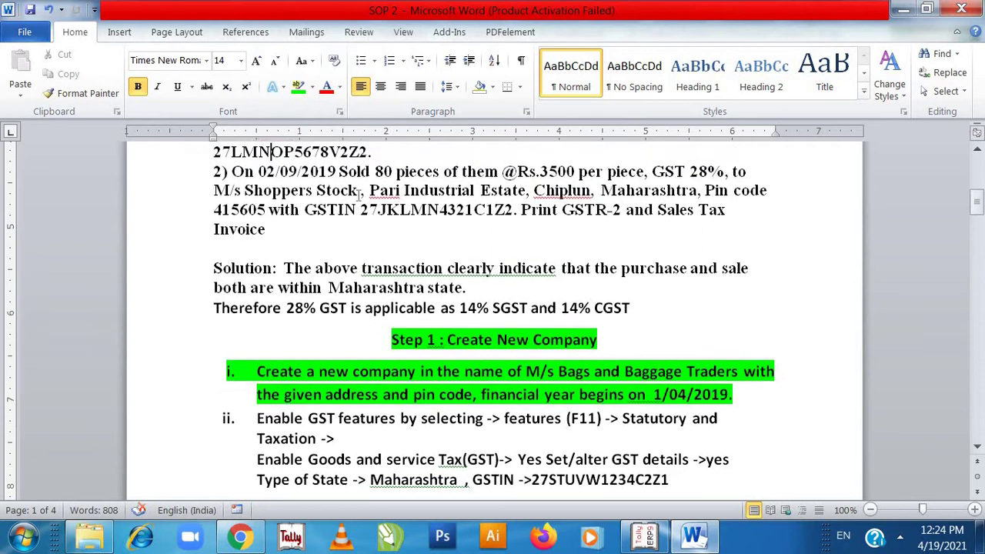
key(Up)
key(Up)
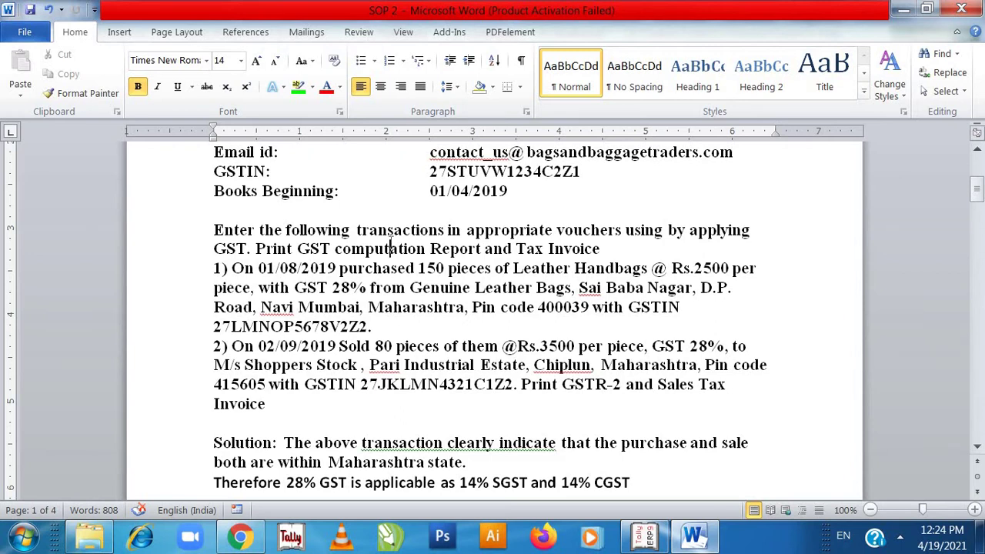
click(390, 249)
key(Down)
key(Down)
key(Down)
key(Down)
key(Down)
key(Down)
key(Down)
key(Down)
key(Down)
key(Down)
key(Down)
key(Up)
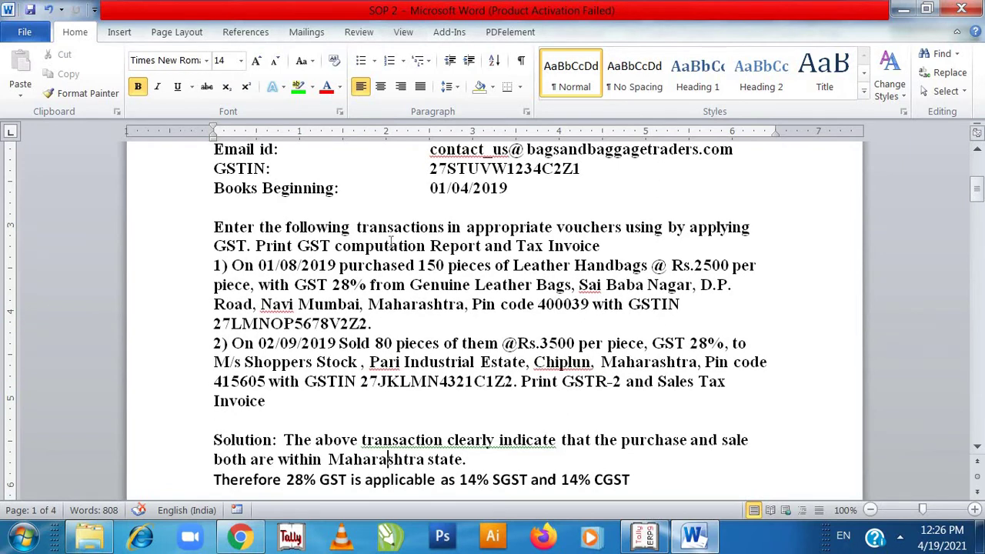
- Scroll to 'Step 2: Create the following Ledger Accounts', then switch back to Tally
key(Down)
scroll(391, 243, down, 1)
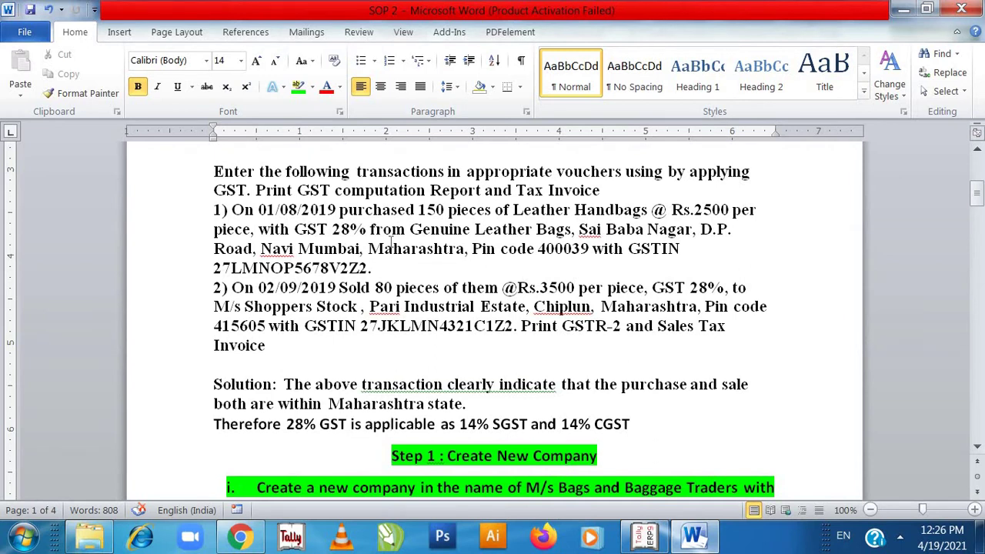
key(Down)
key(Down)
key(Down)
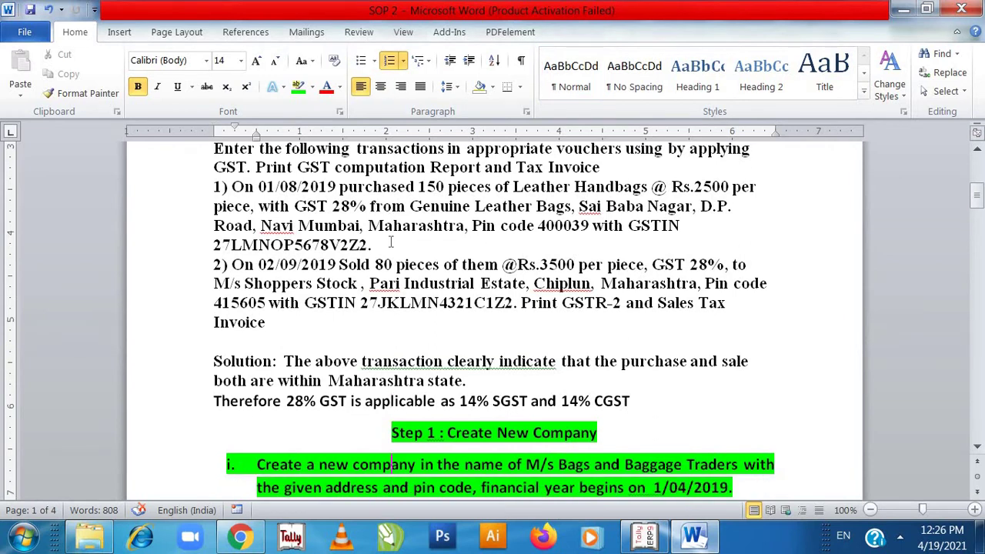
key(Down)
key(Down)
key(Down)
key(Down)
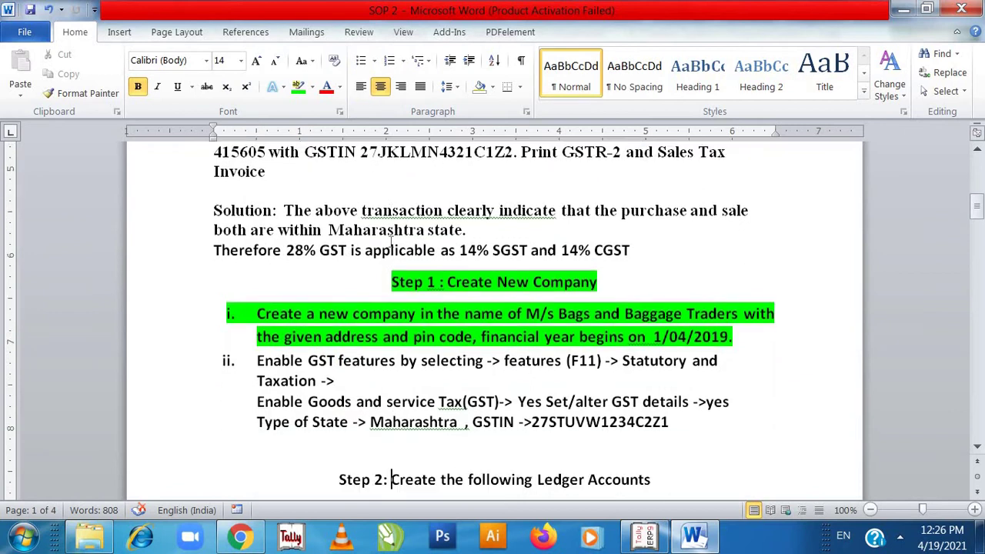
key(Up)
key(Up)
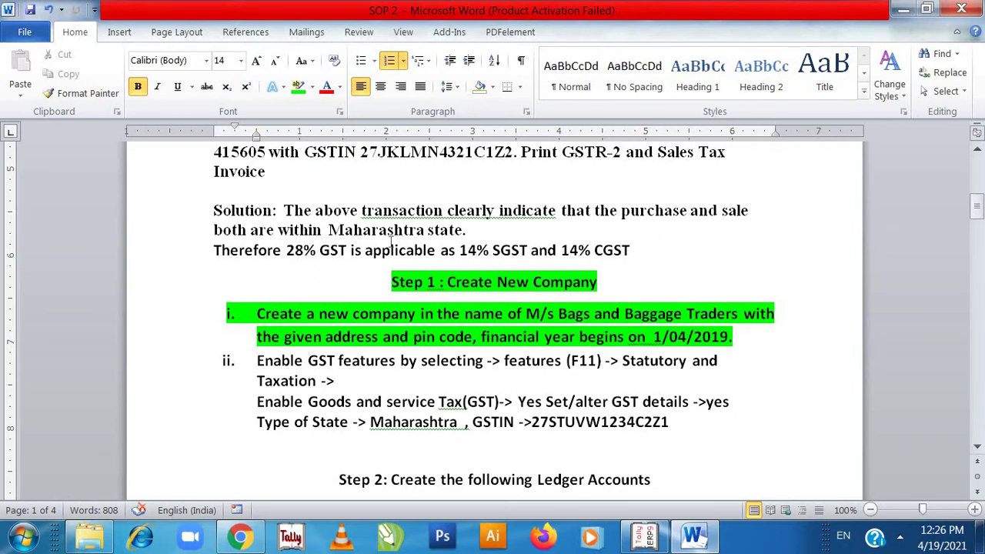
key(alt+Tab)
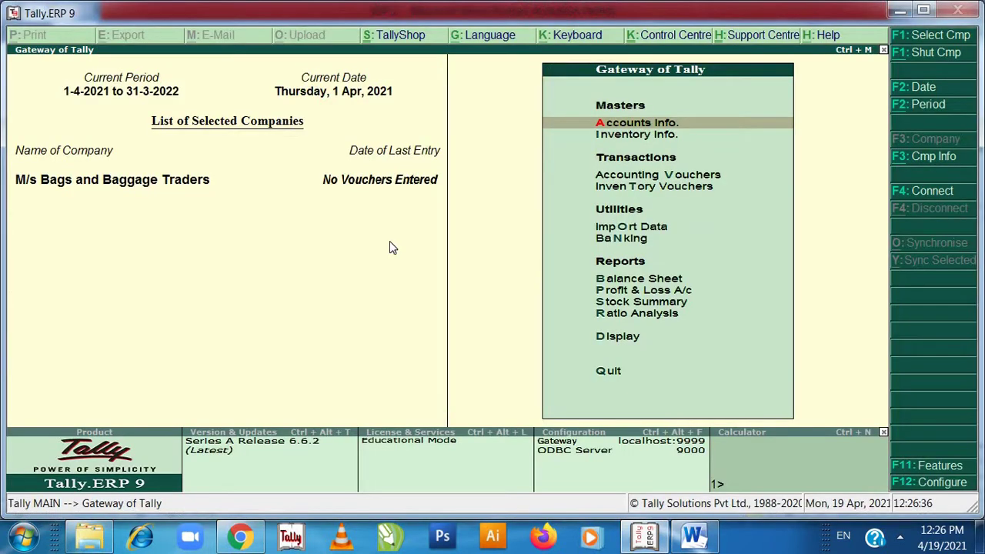
- Enable GST in the F11 Statutory & Taxation features and open the company's GST details
key(F11)
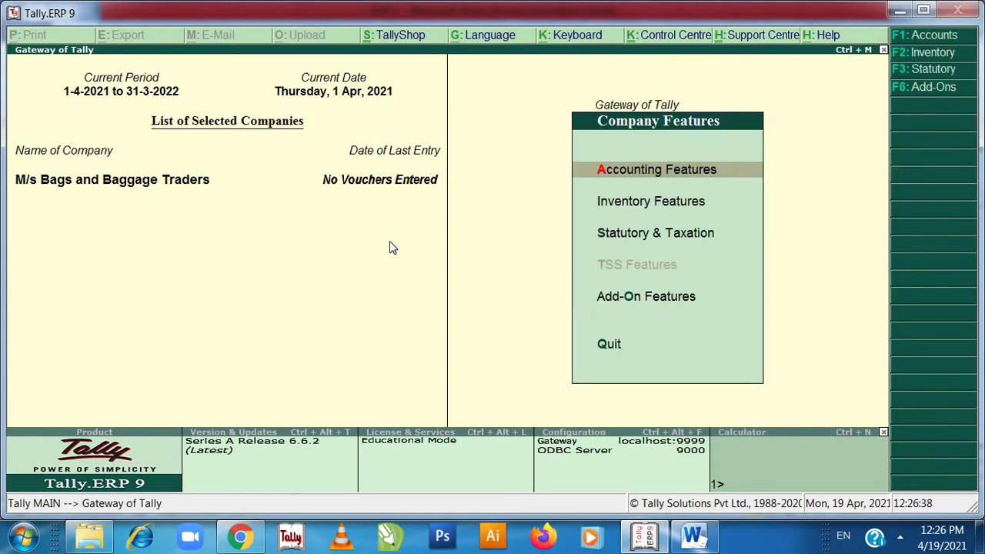
key(Down)
key(Down)
key(Down)
key(Up)
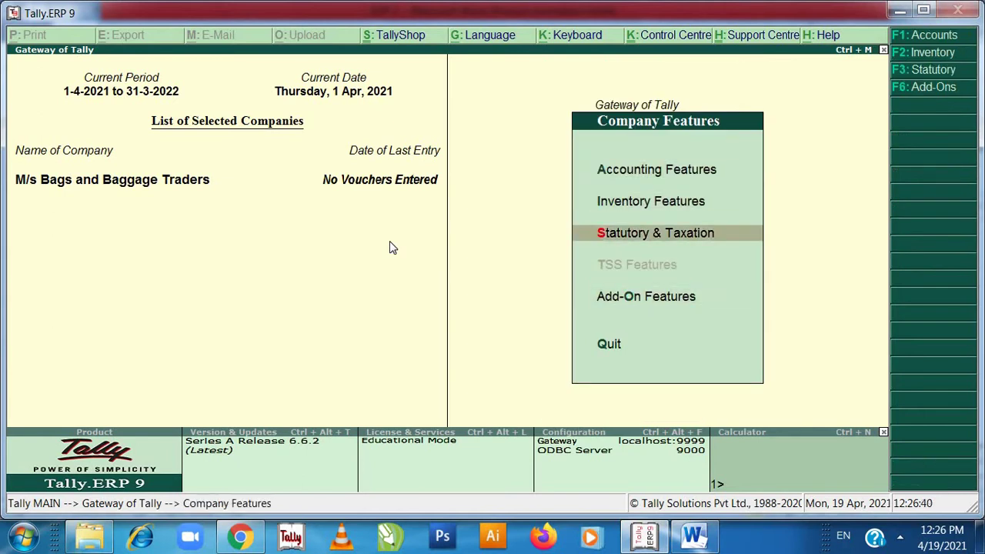
key(Return)
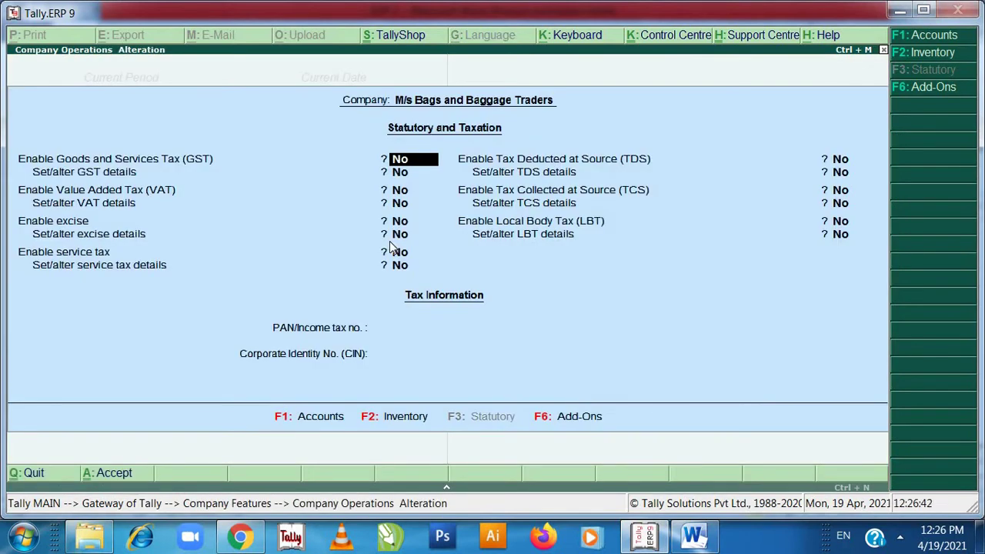
key(y)
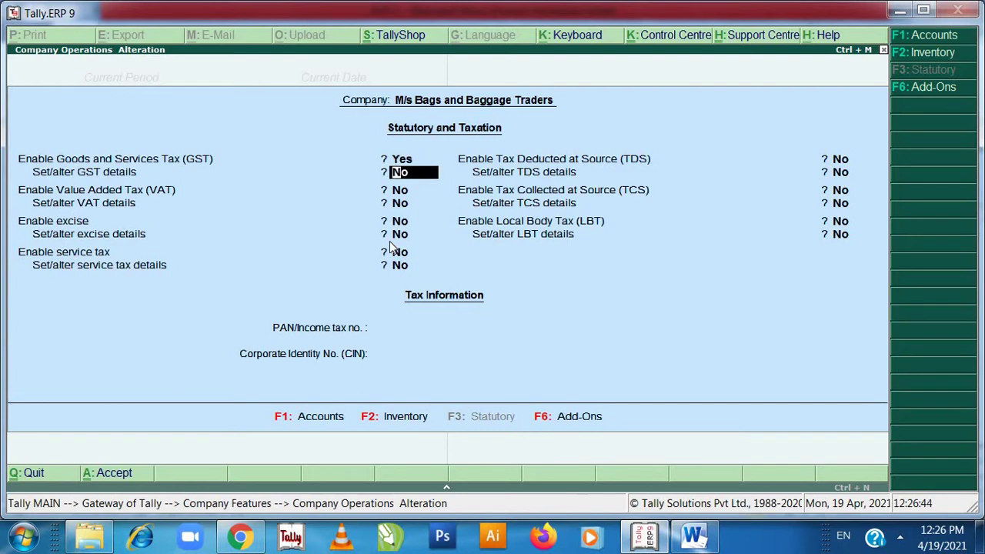
key(y)
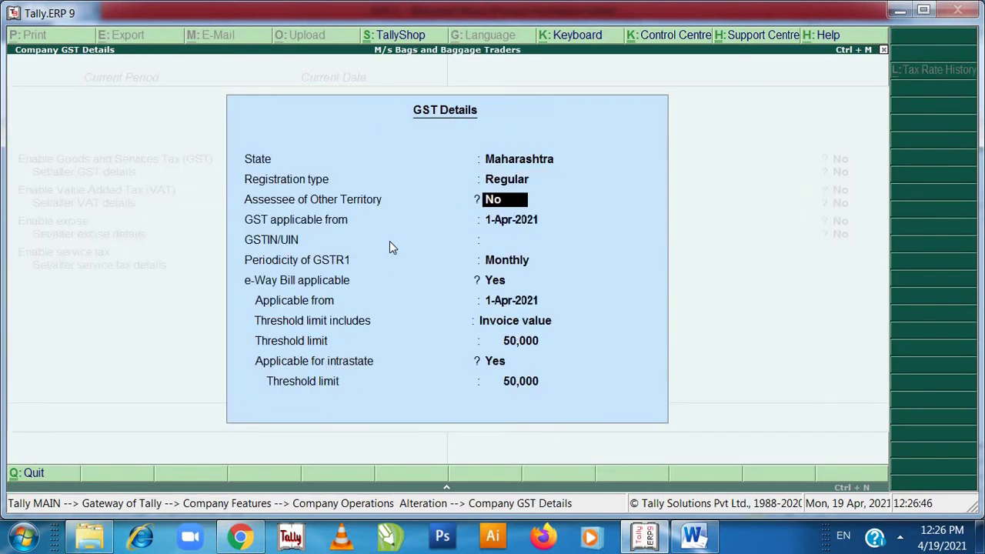
key(Return)
key(Return)
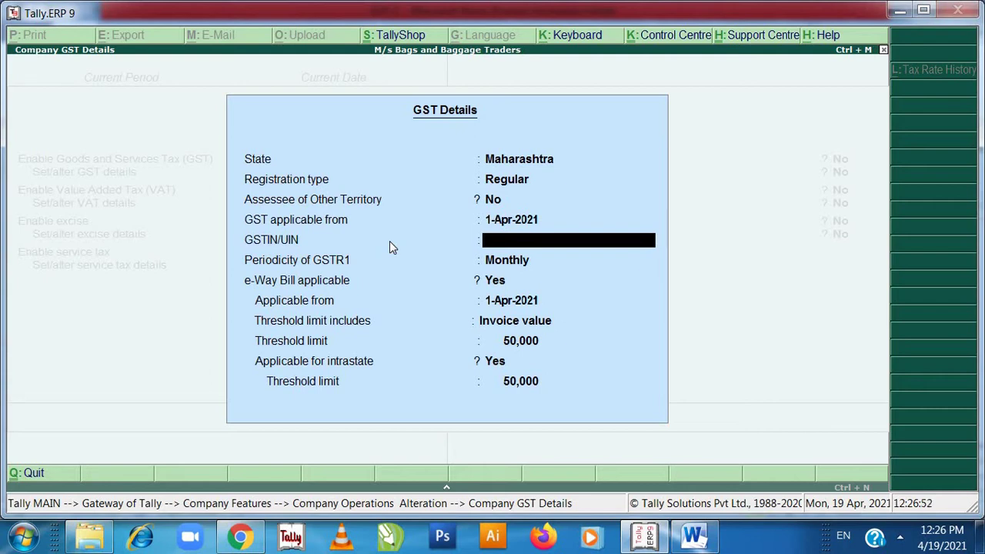
- Enter the company GSTIN, accept the GST details and return to the Gateway
text(27STU)
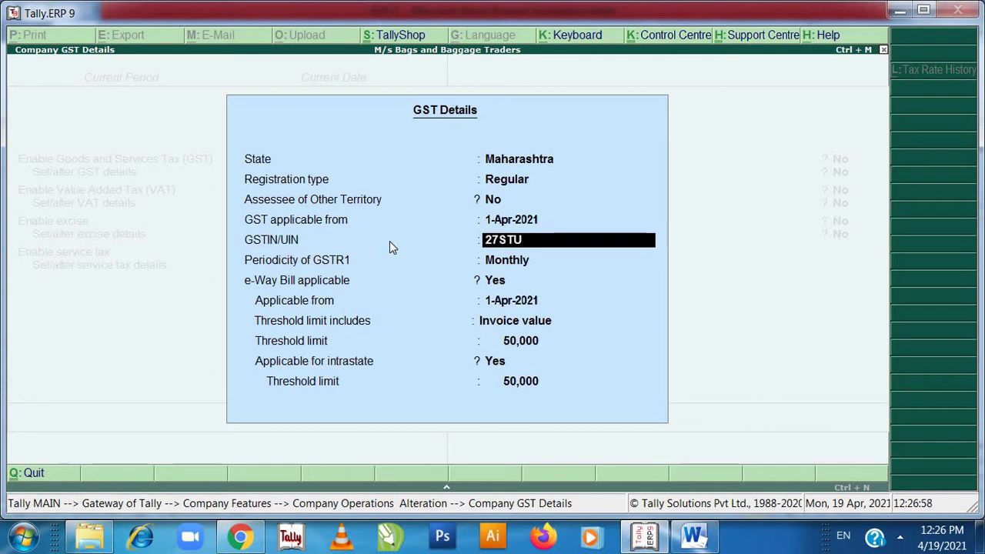
text(VW1234)
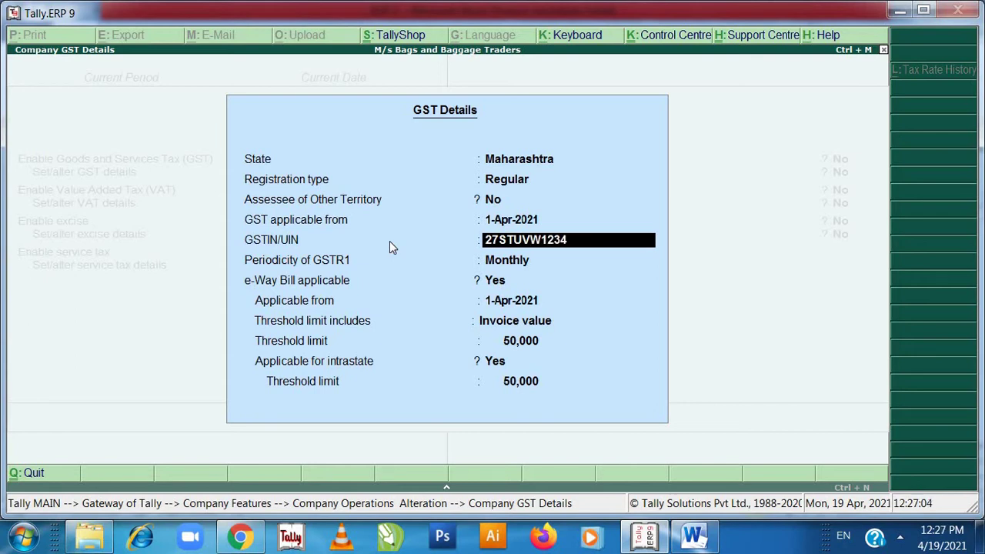
text(C2Z1)
key(Return)
key(Return)
key(Return)
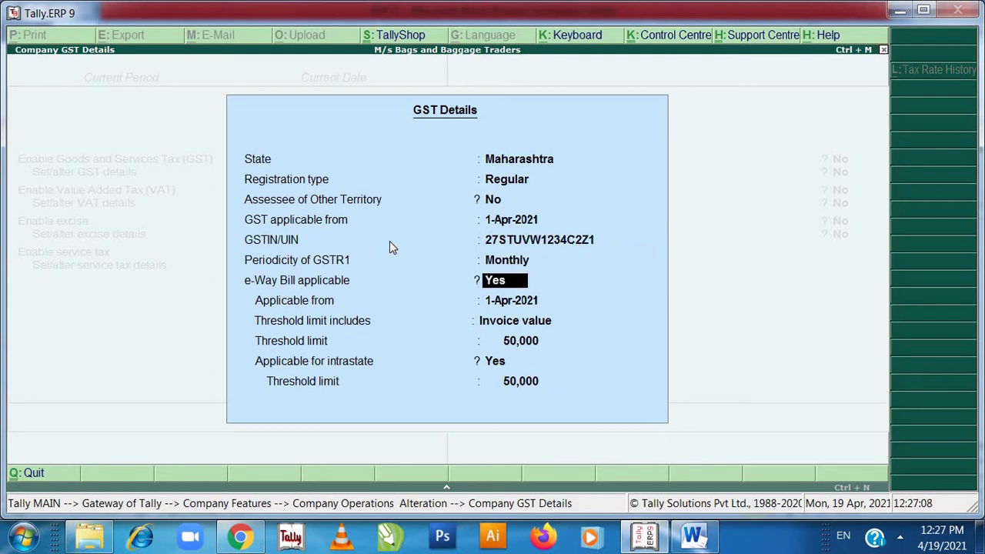
key(Return)
key(Return)
key(Return)
key(Return)
key(Return)
key(Return)
key(Return)
key(Return)
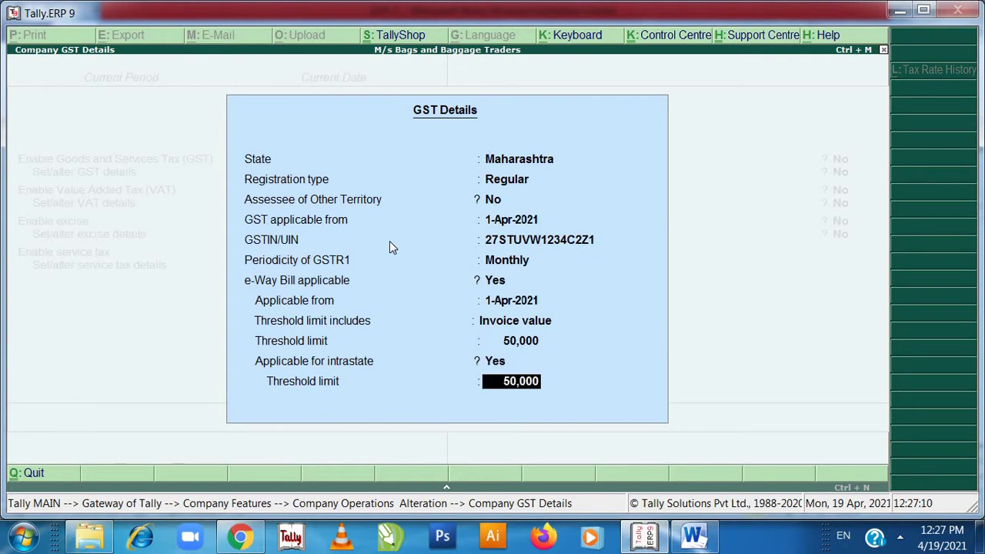
key(Return)
key(Return)
key(Return)
key(Return)
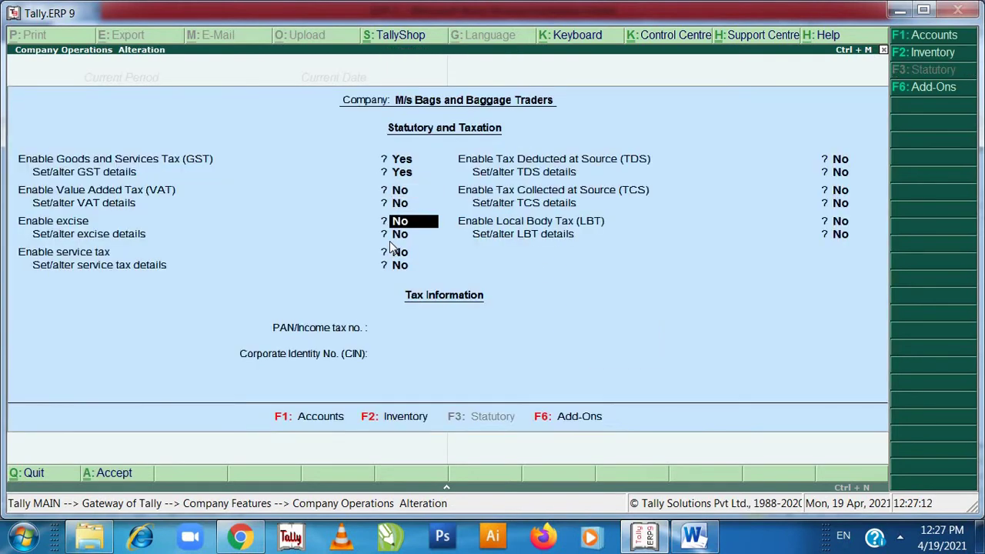
key(Return)
key(Return)
key(Return)
key(Return)
key(Return)
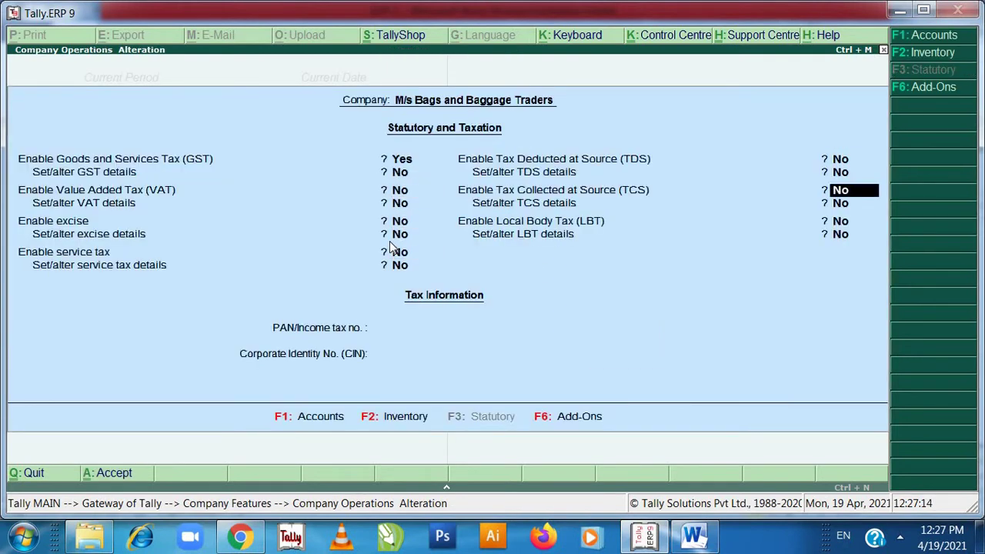
key(Return)
key(Return)
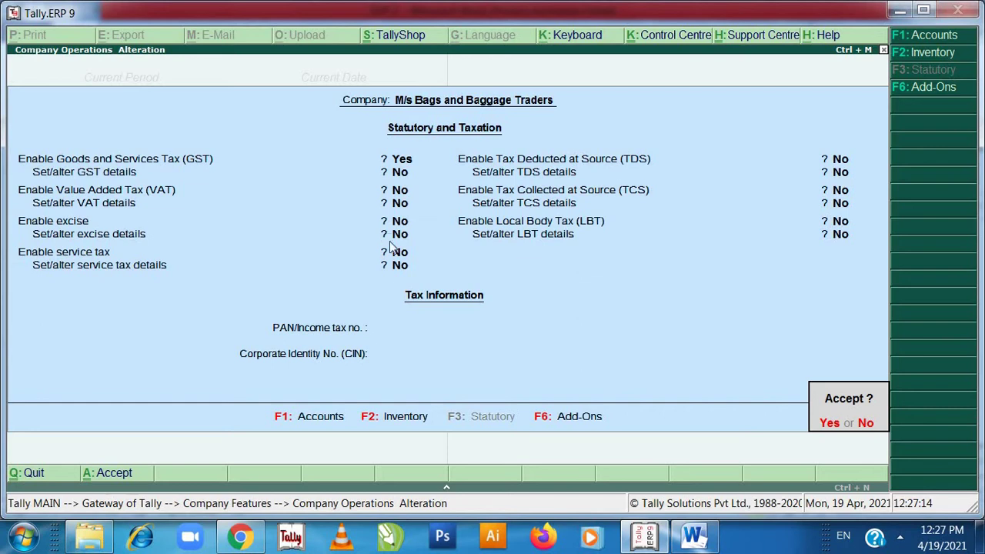
key(n)
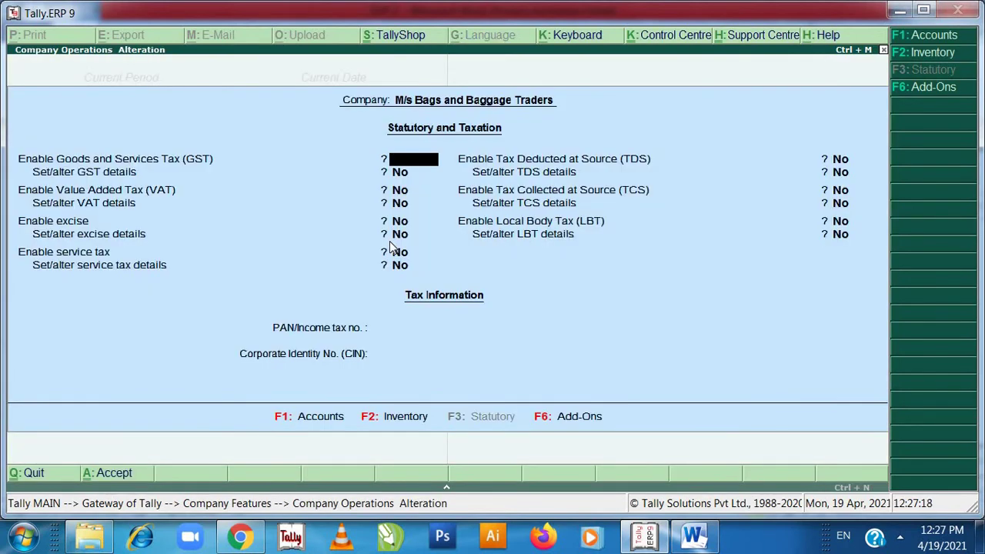
key(Escape)
key(y)
key(Escape)
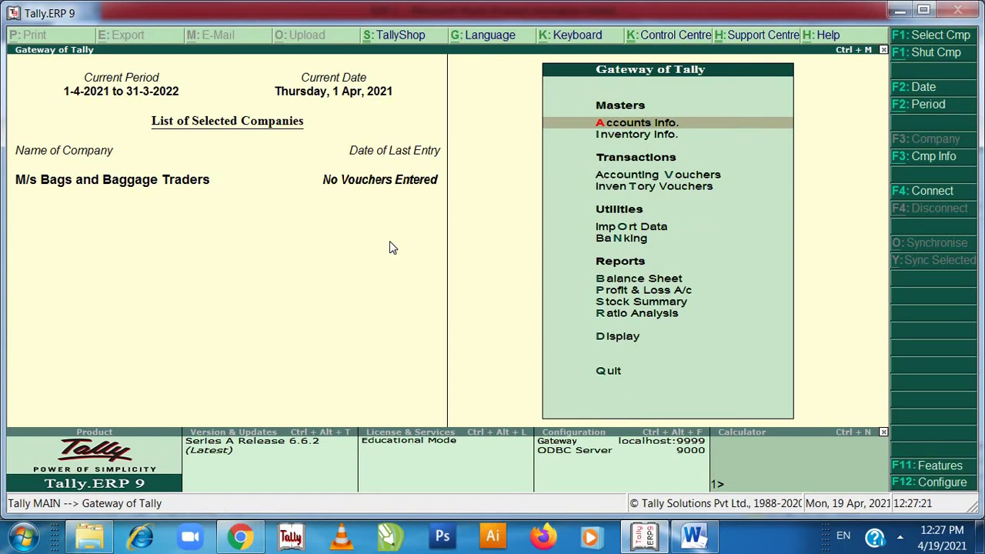
key(alt+Tab)
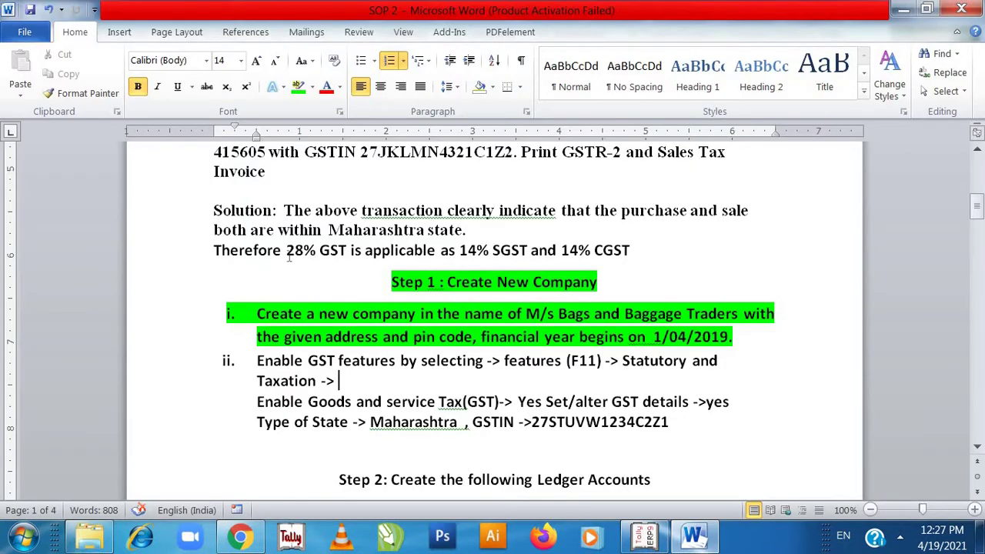
- Highlight the GST-enabling instruction and both GST detail lines of item ii in green
drag(258, 362, 343, 380)
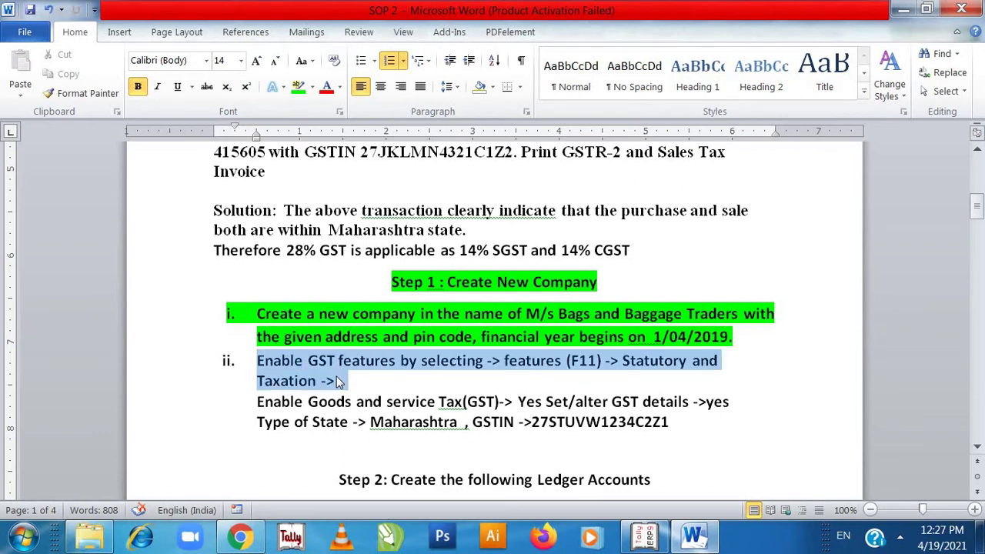
click(298, 86)
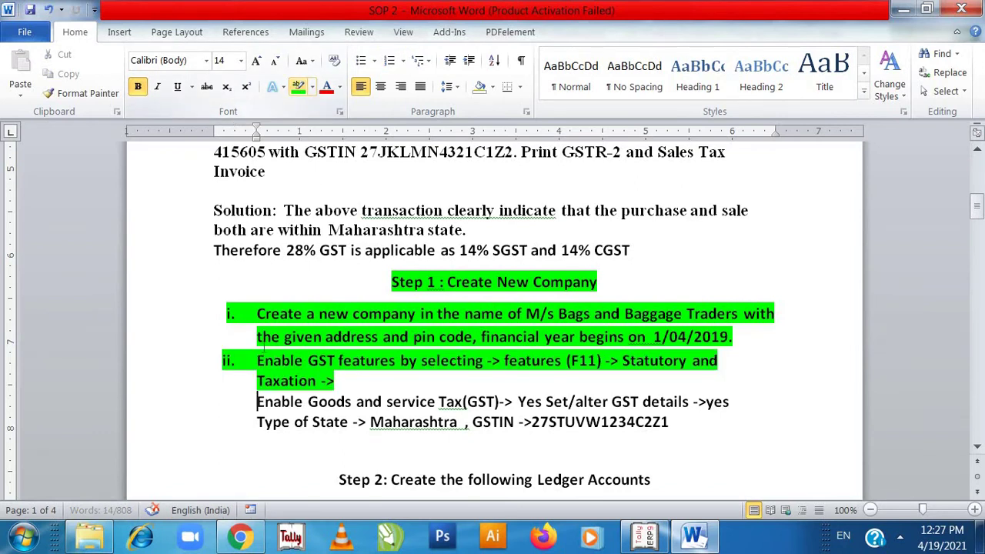
click(257, 402)
drag(256, 409, 435, 402)
drag(606, 420, 722, 428)
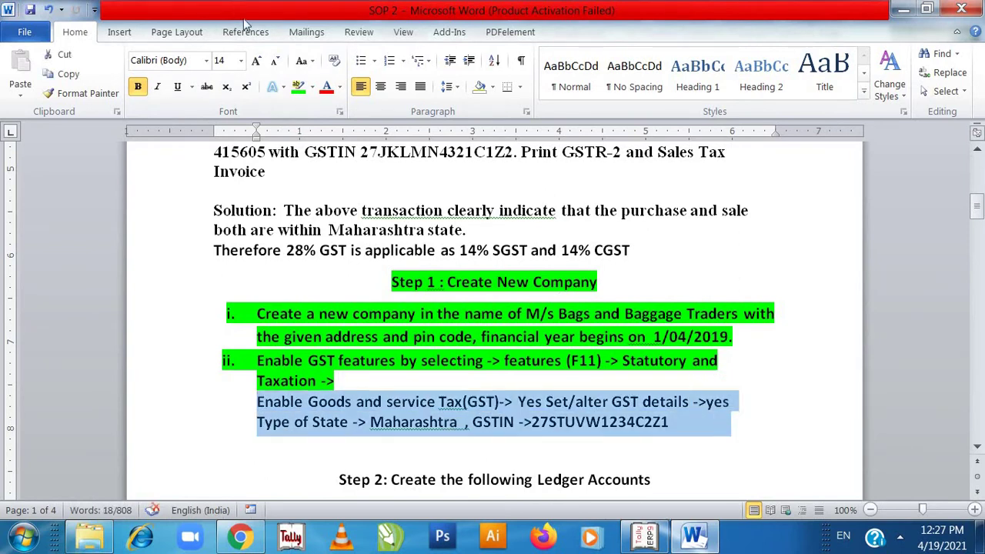
click(298, 87)
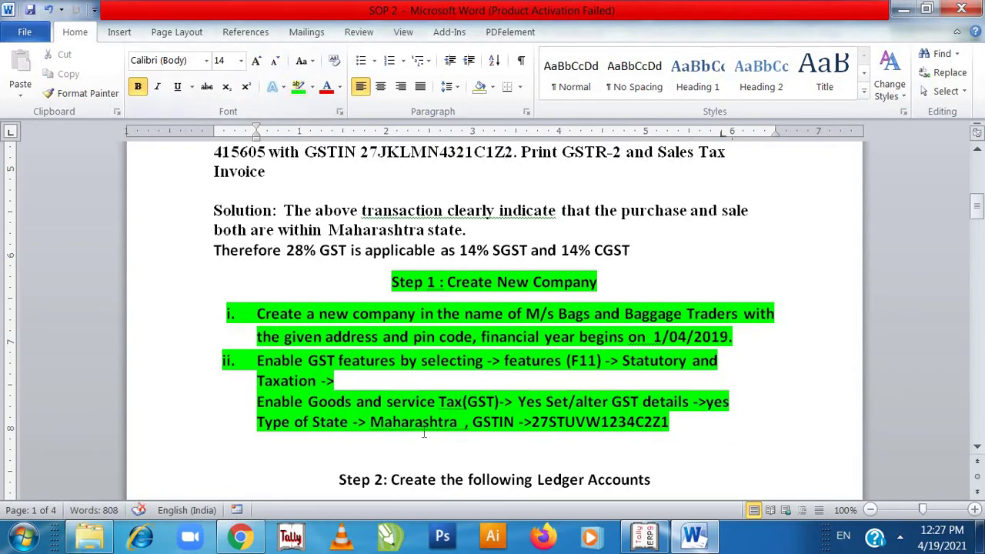
click(425, 458)
- Move down to the Step 2 ledger table and switch back to Tally
key(Down)
key(Down)
key(Down)
key(Down)
key(Down)
key(Down)
key(Down)
key(Down)
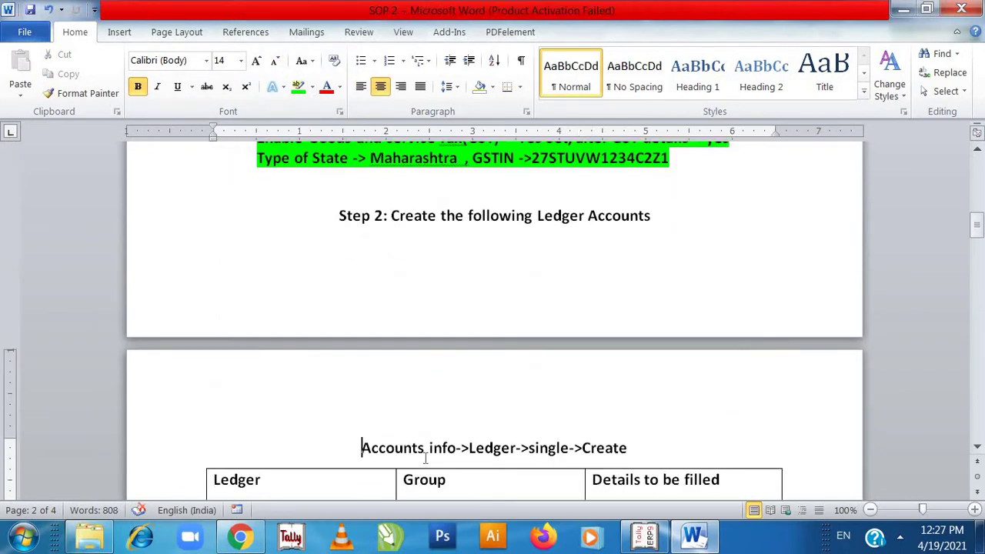
key(Down)
key(Down)
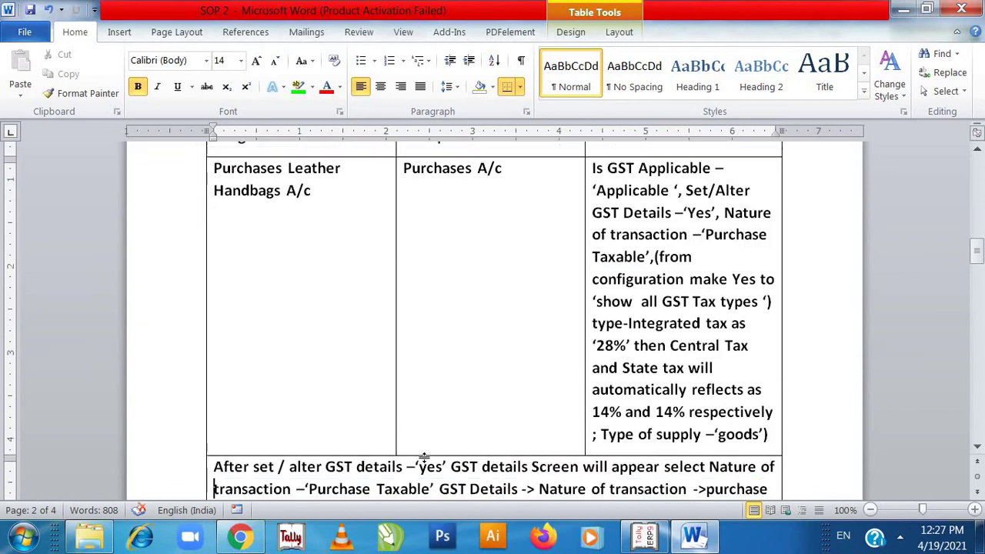
key(shift+F5)
key(Down)
key(Down)
key(Down)
key(Down)
key(Down)
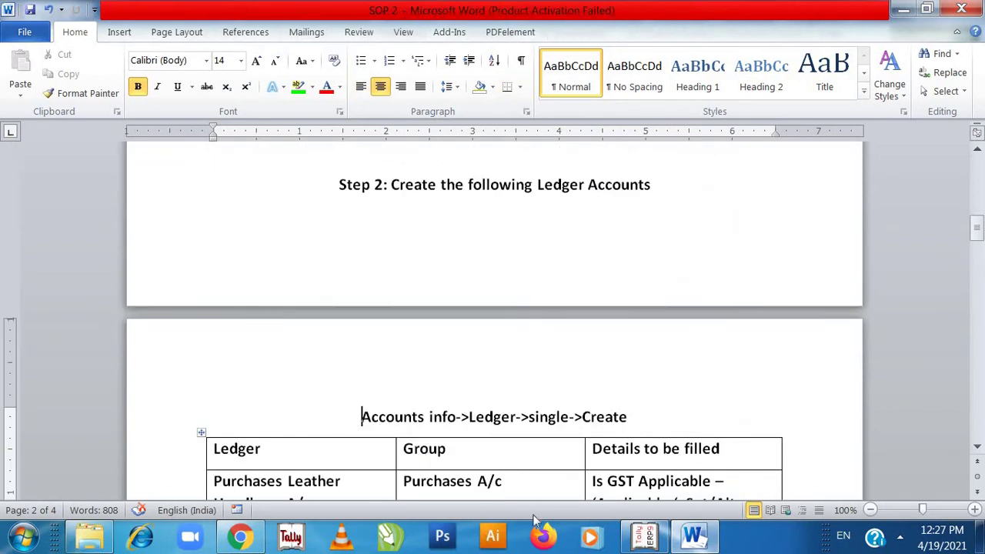
key(Down)
key(Down)
key(Down)
key(Down)
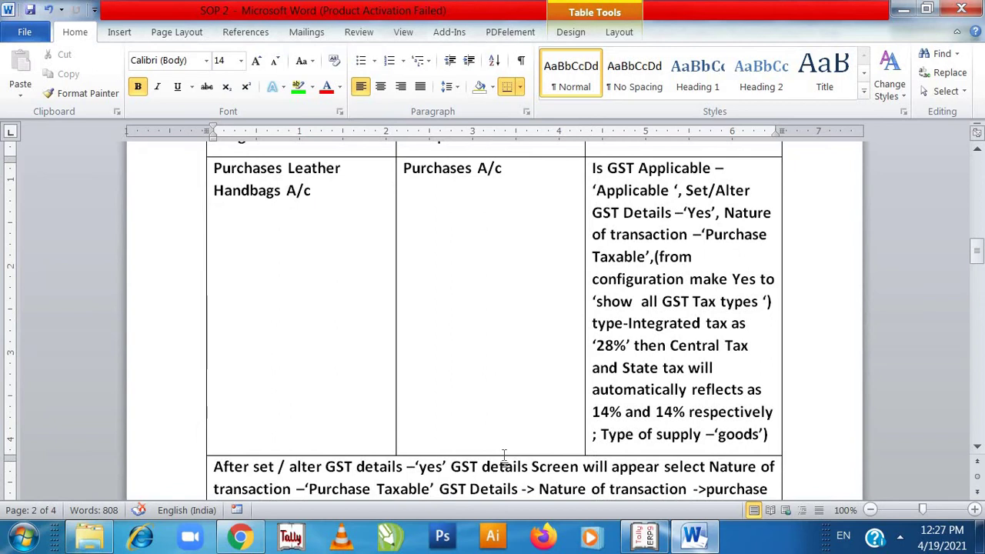
key(alt+Tab)
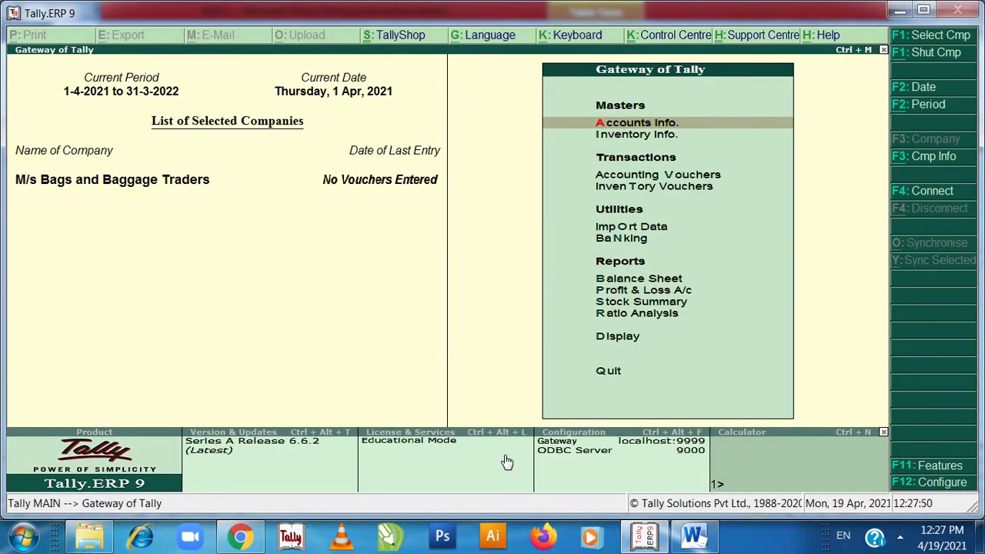
- Create a new ledger named 'Purchases Leather Handbgags A/c' under Accounts Info > Ledgers
key(Down)
key(Up)
key(Return)
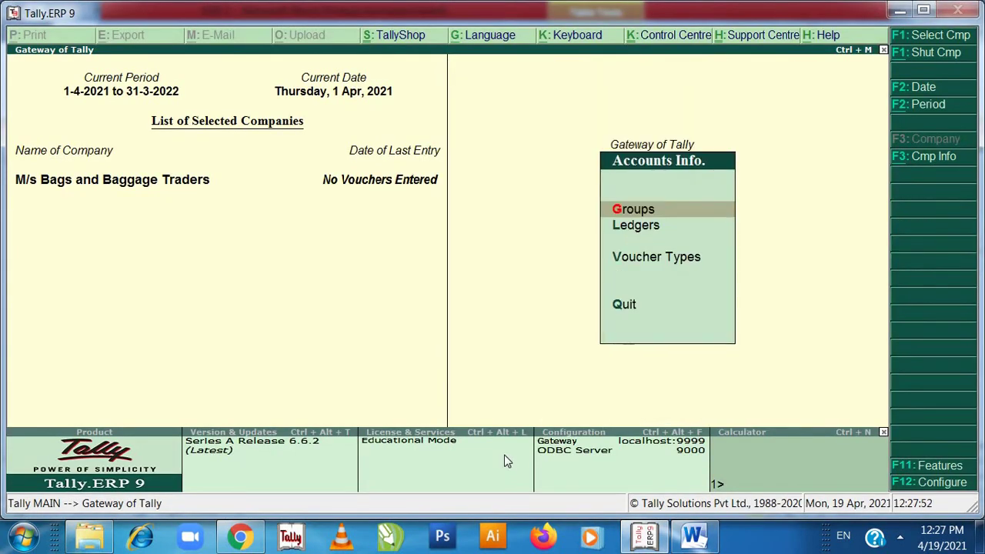
key(Down)
key(Return)
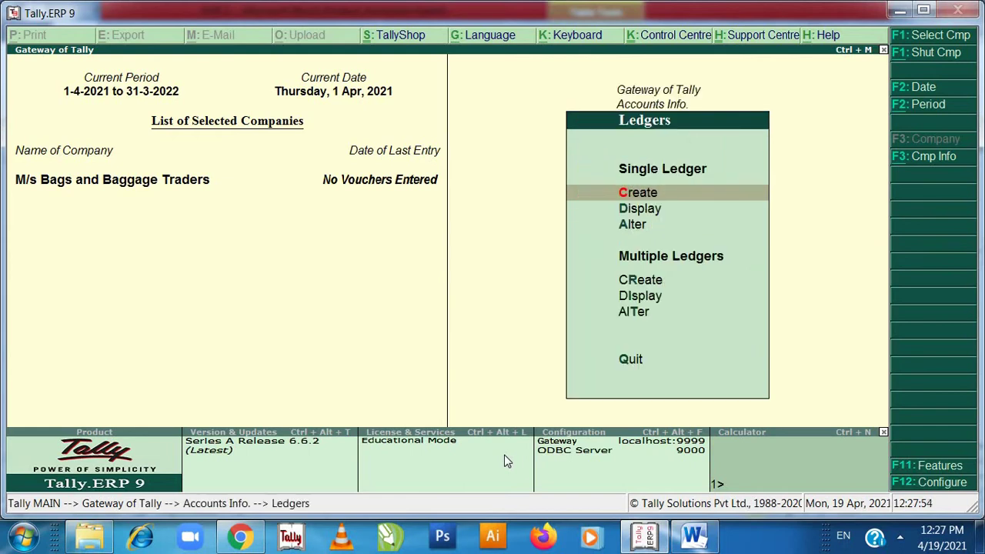
key(Return)
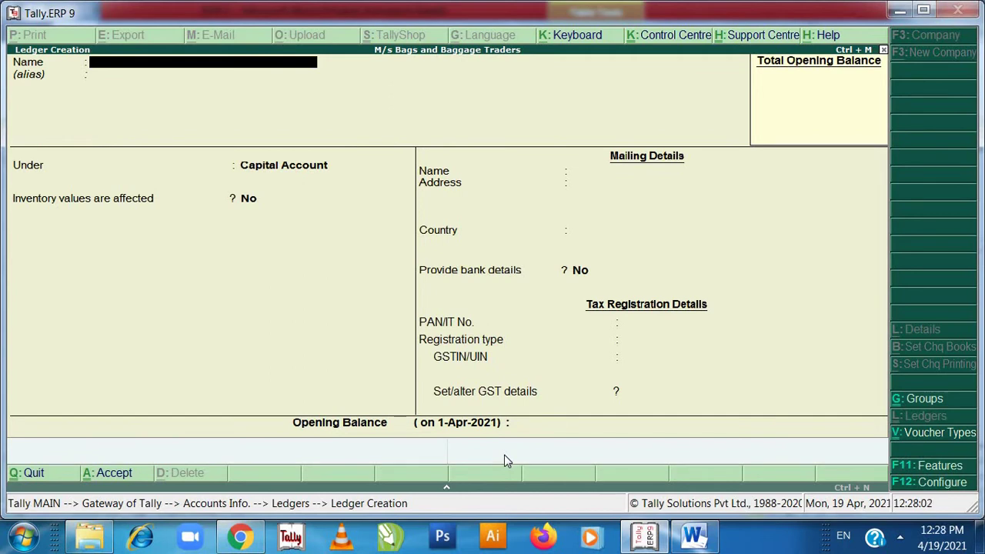
text(Purchases Leather)
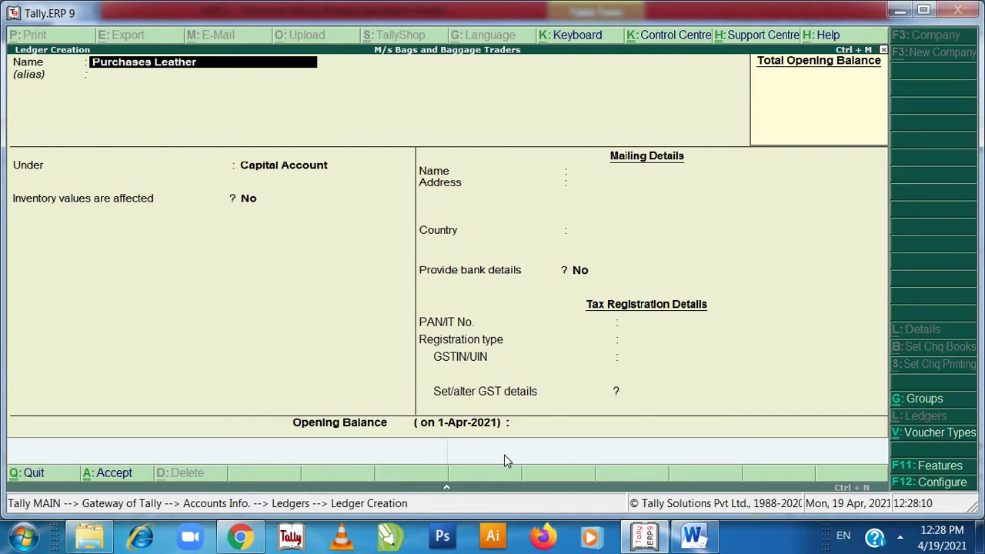
text( Hand)
text(bgags A/c)
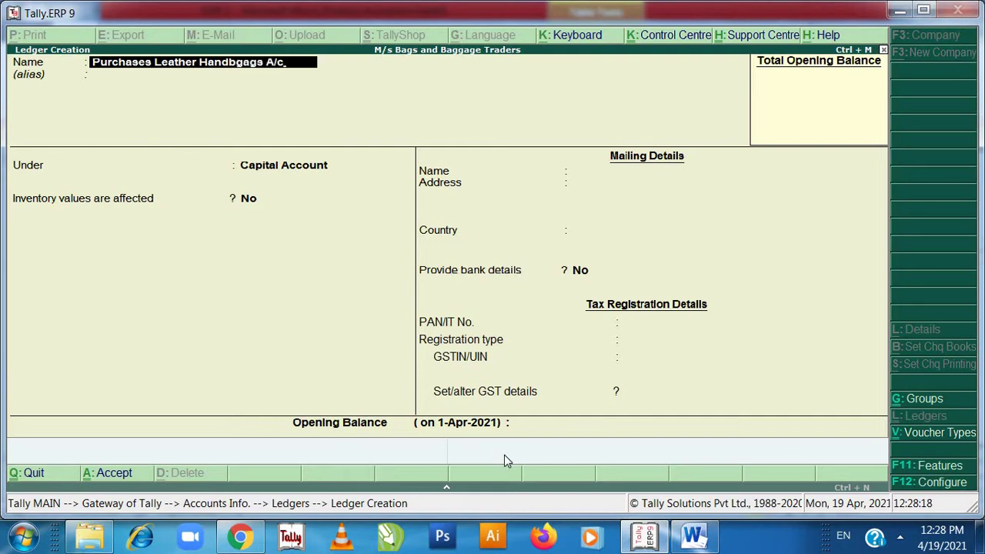
key(Return)
key(Return)
- Place the ledger under Purchase Accounts, mark GST Applicable and open its GST details
text(P)
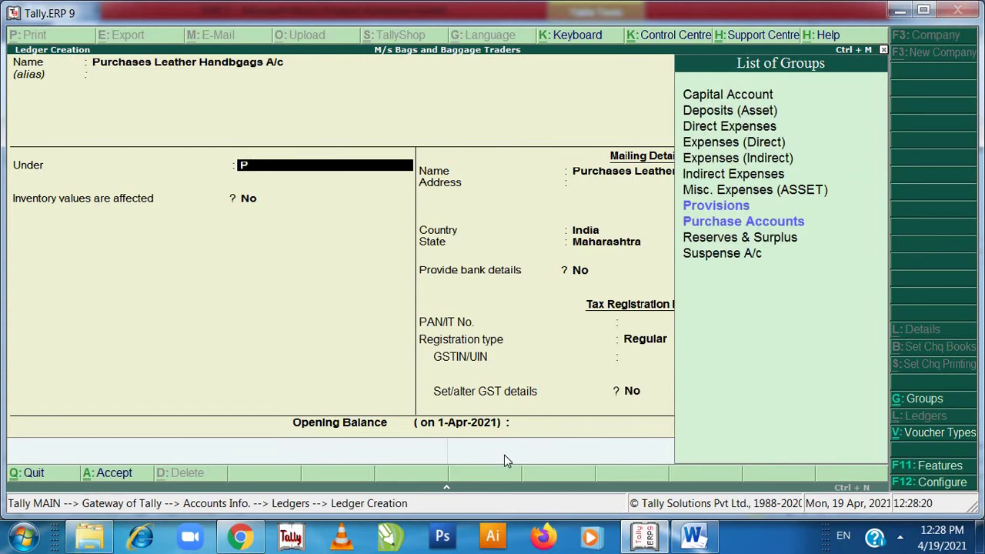
key(Down)
key(Down)
key(Return)
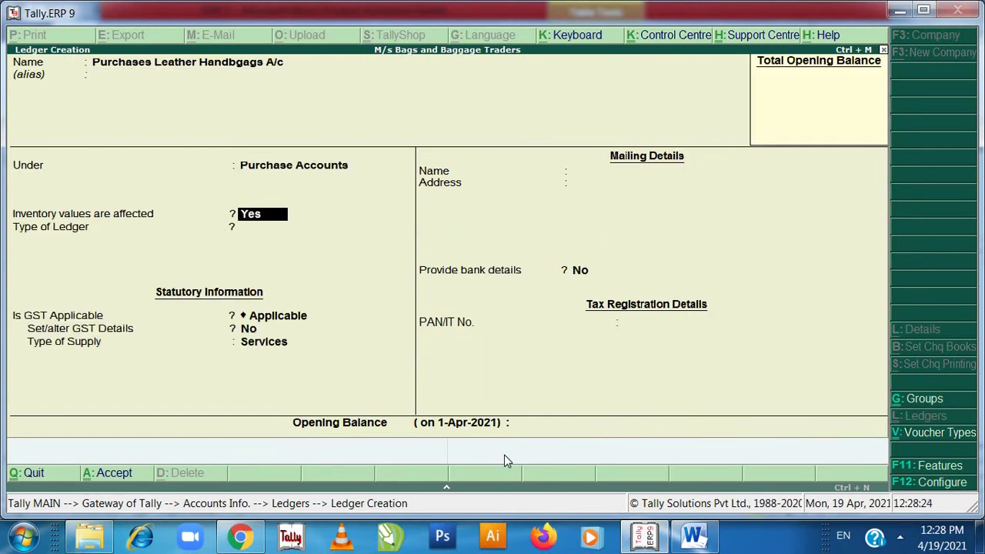
key(Return)
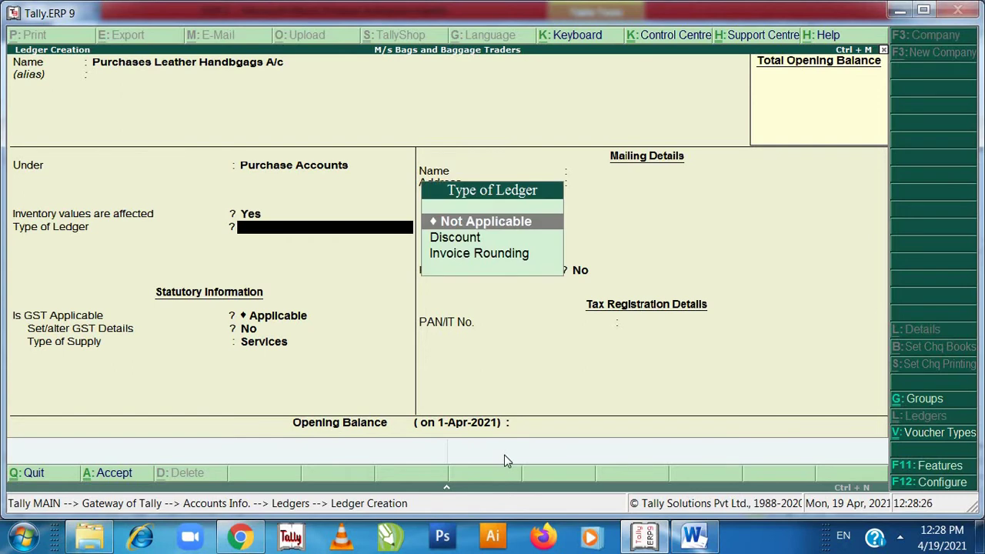
key(Return)
key(y)
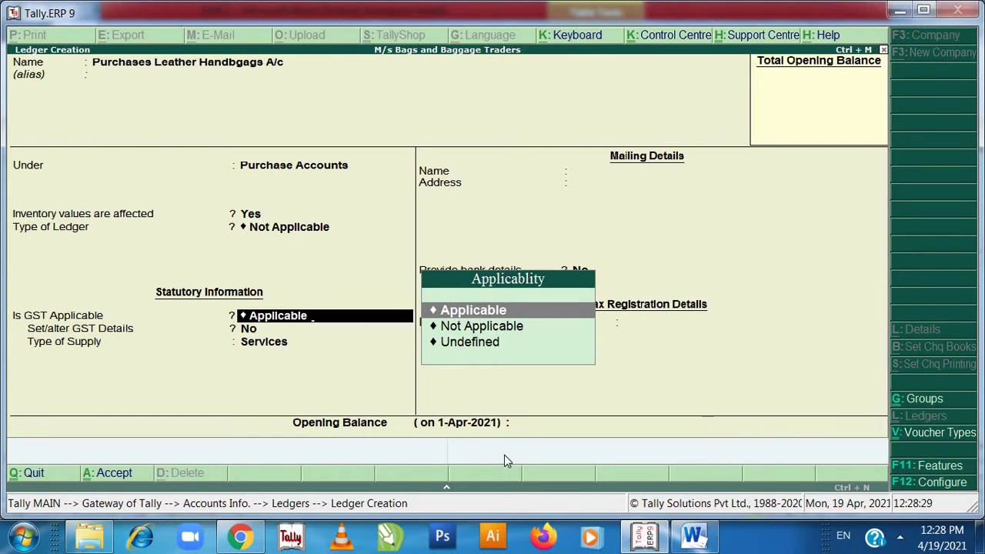
key(Return)
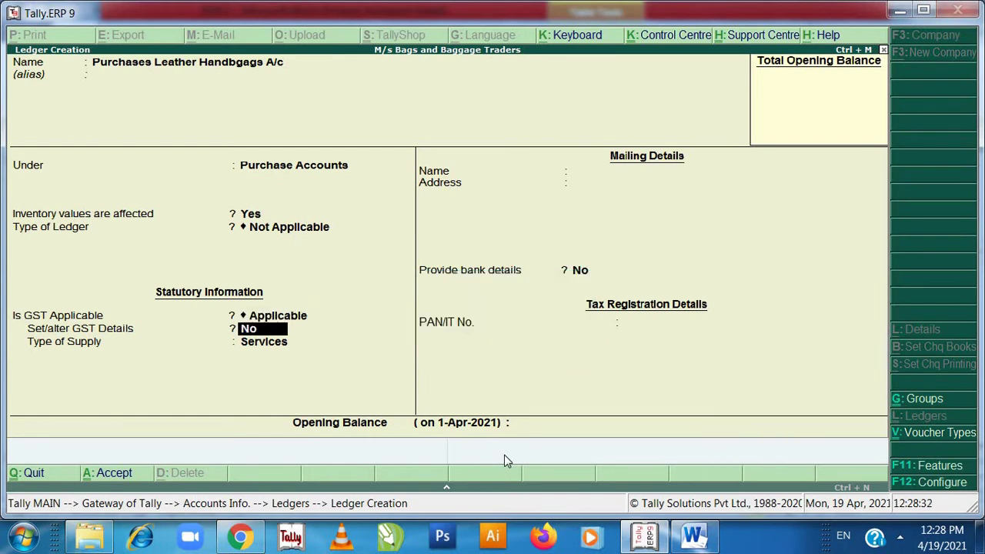
text(y)
key(Return)
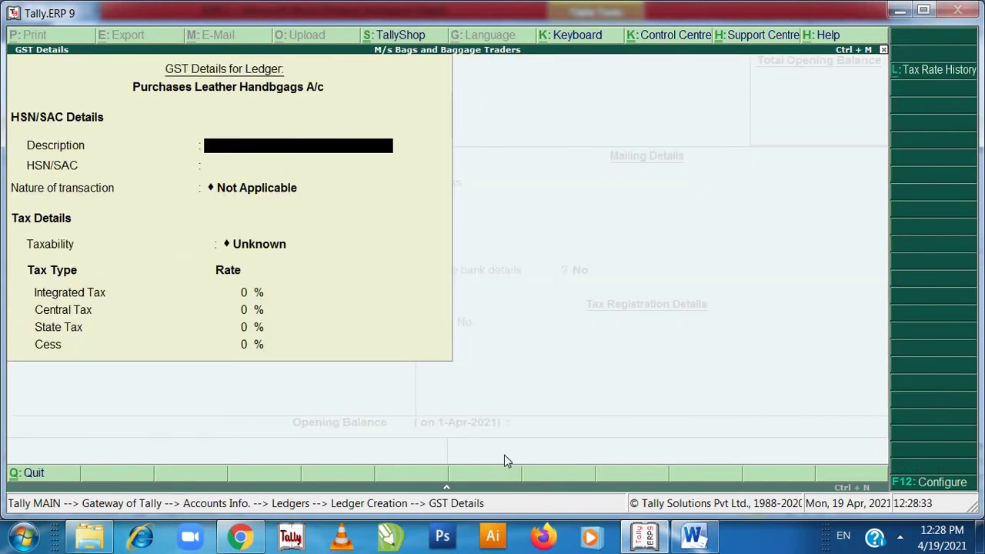
- Set nature of transaction to Purchase Taxable with 28% integrated tax (14% central, 14% state)
key(Return)
key(Return)
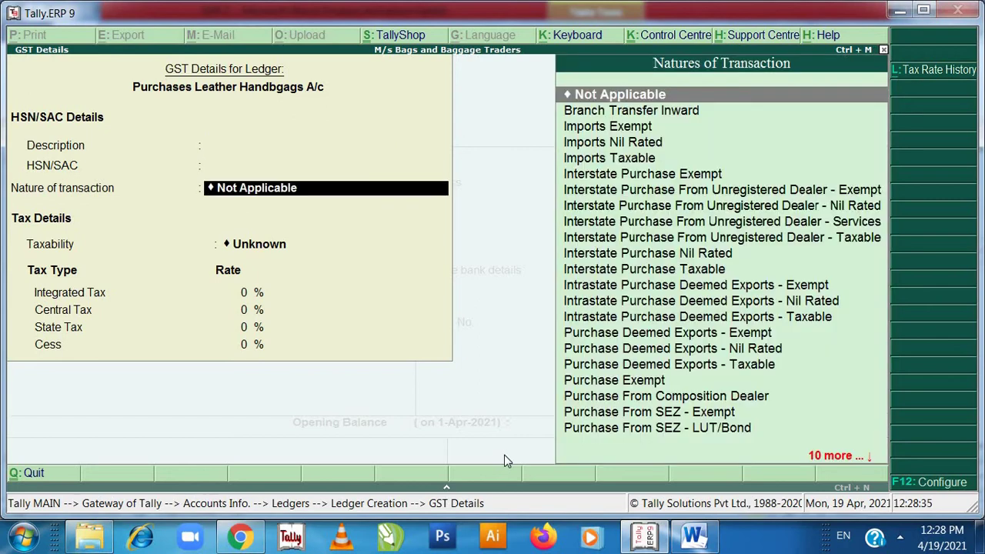
text(P)
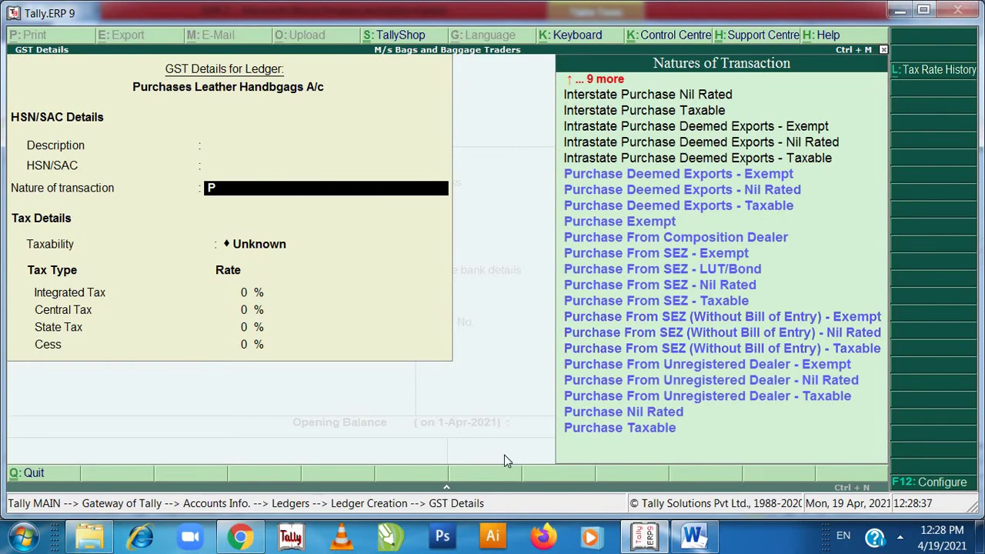
text(ur)
key(Down)
key(Down)
key(Down)
key(Down)
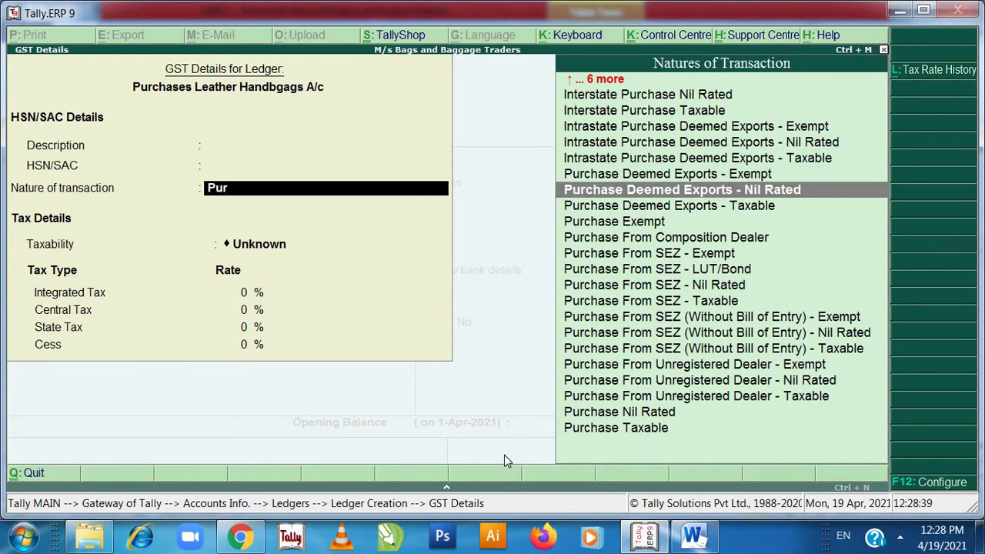
key(Down)
key(Down)
key(Down)
key(Down)
key(Down)
key(Down)
key(Down)
key(Down)
key(Down)
key(Down)
key(Down)
key(Down)
key(Down)
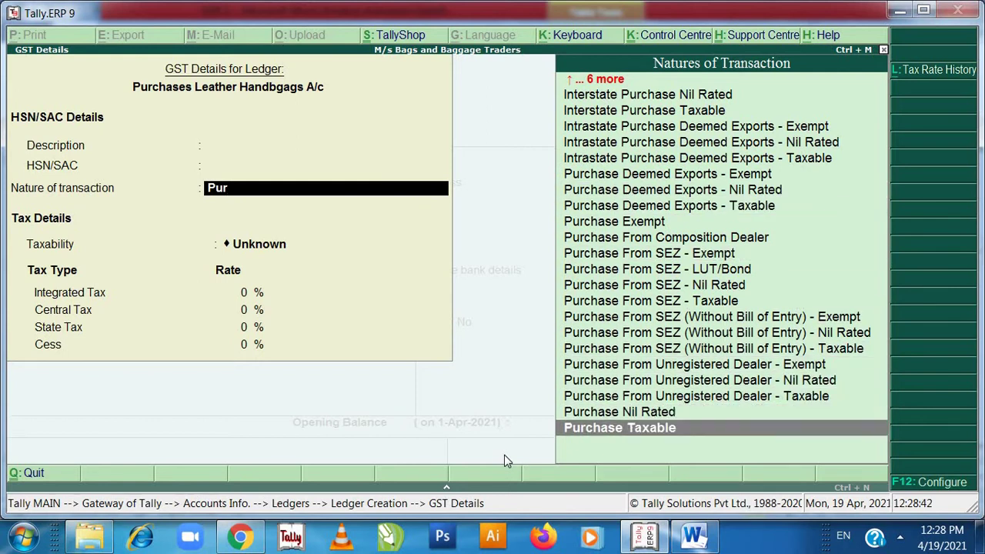
key(Return)
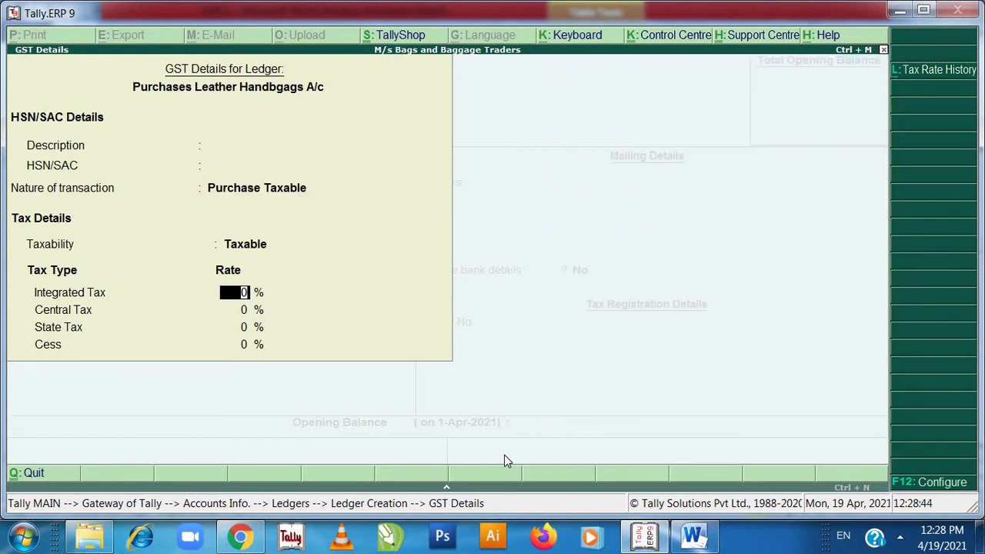
text(28)
key(Return)
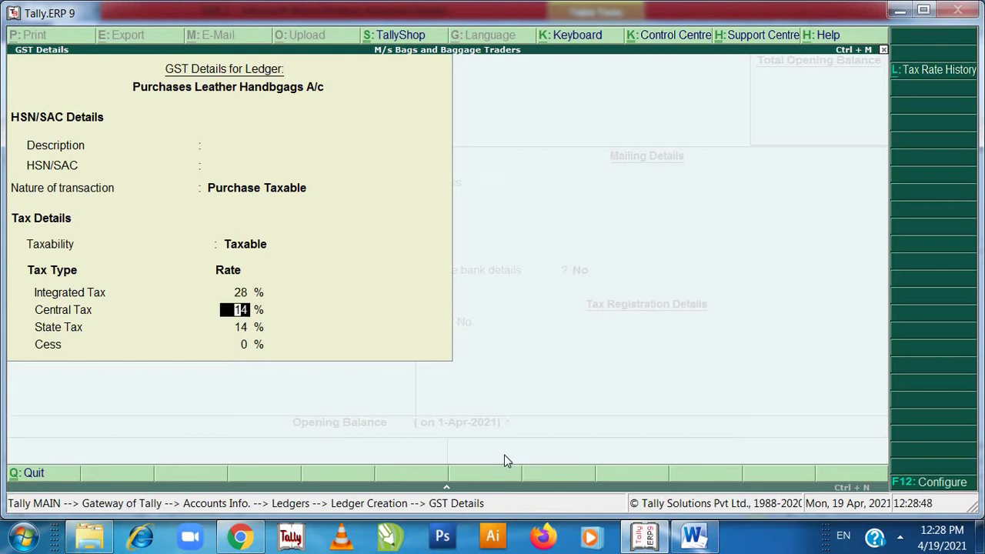
key(Return)
key(Return)
key(Return)
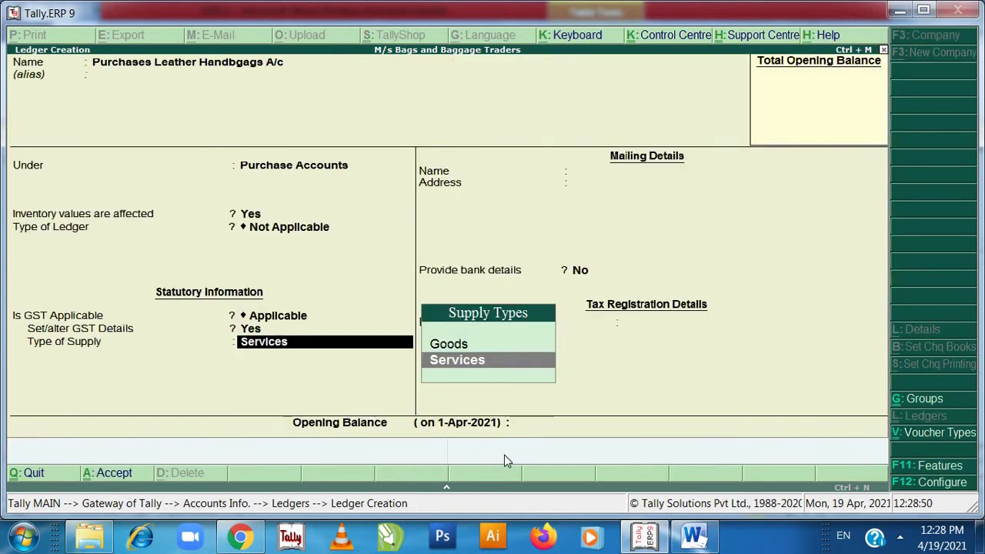
- Set Type of Supply to Goods and save the purchases ledger
key(Up)
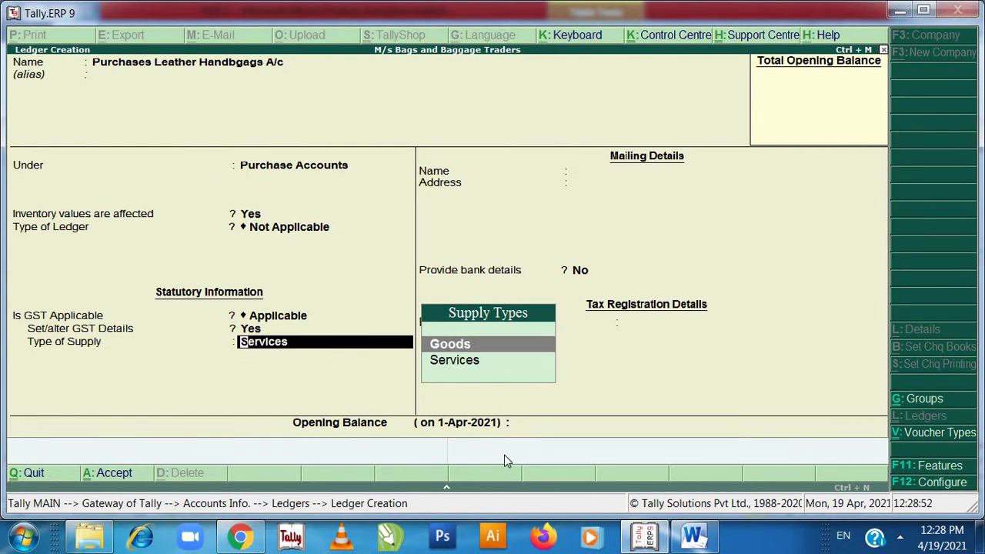
key(Return)
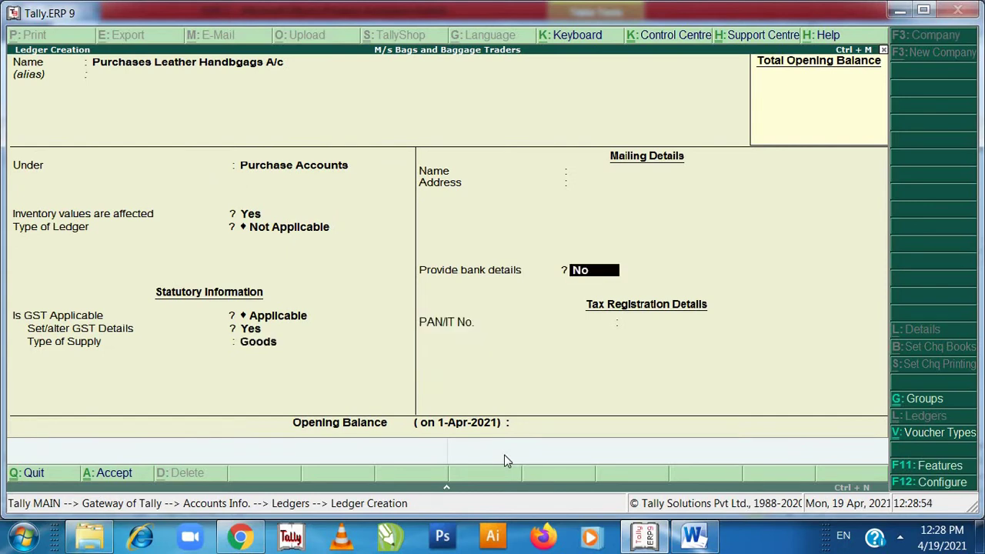
key(Return)
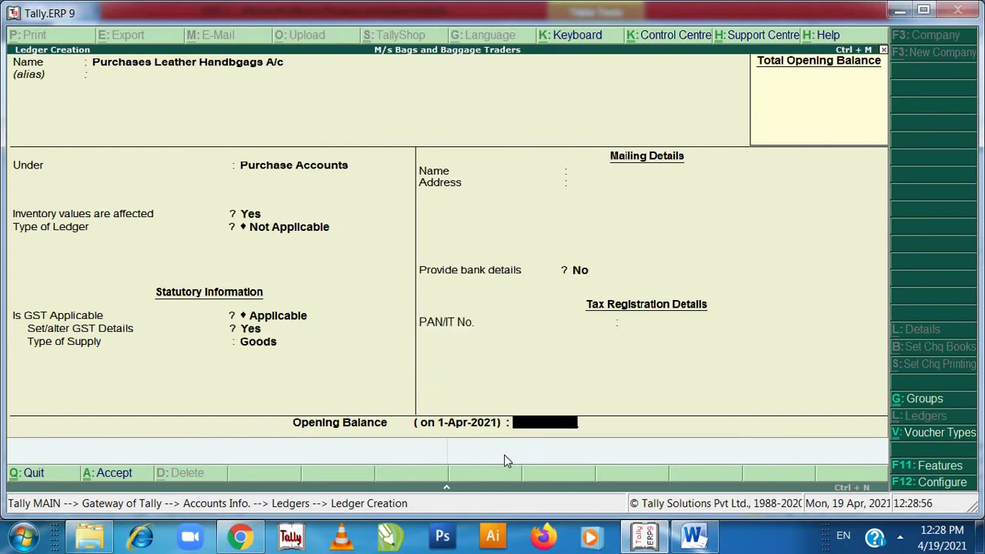
key(Return)
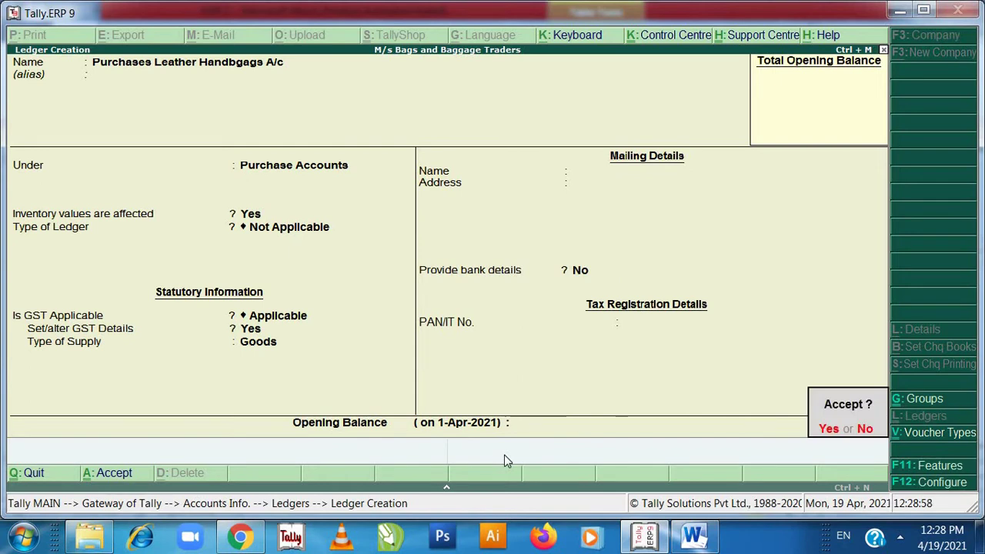
key(Return)
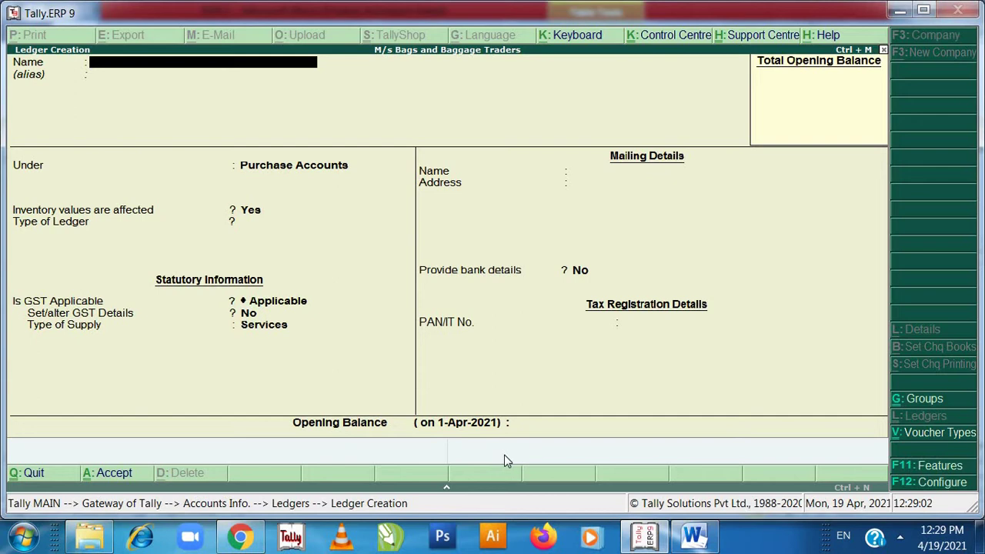
- Highlight the Purchases Leather Handbags A/c name and its Purchases A/c group in green
key(alt+Tab)
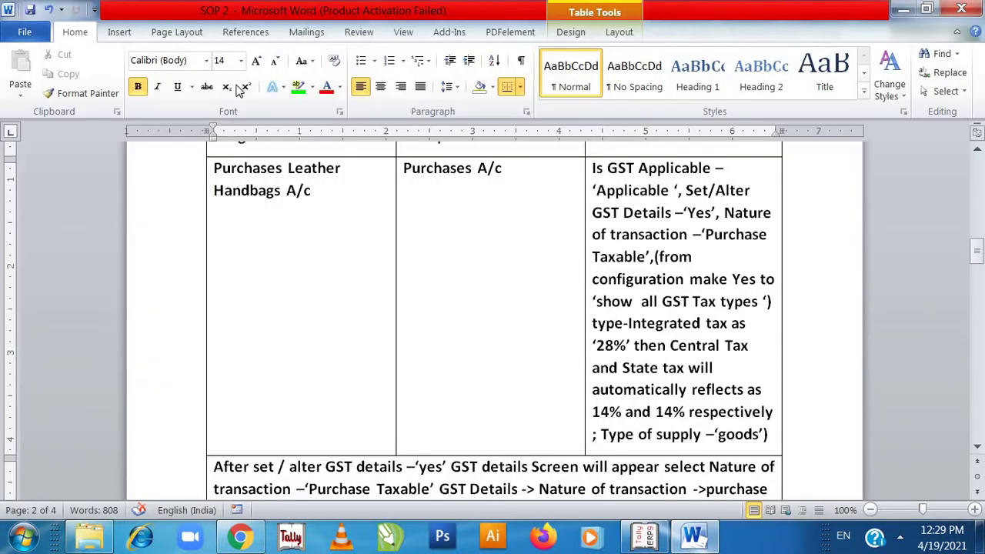
drag(216, 167, 311, 194)
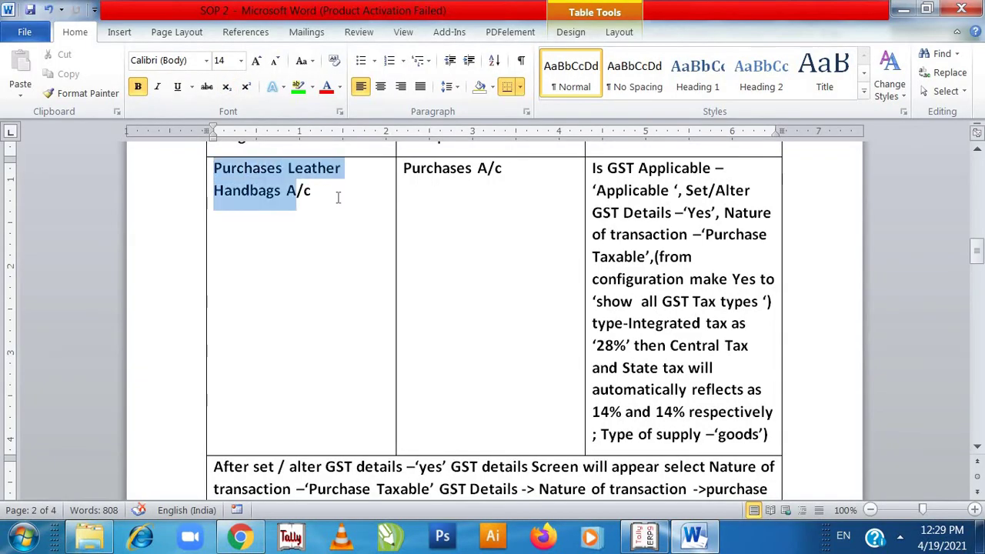
click(298, 87)
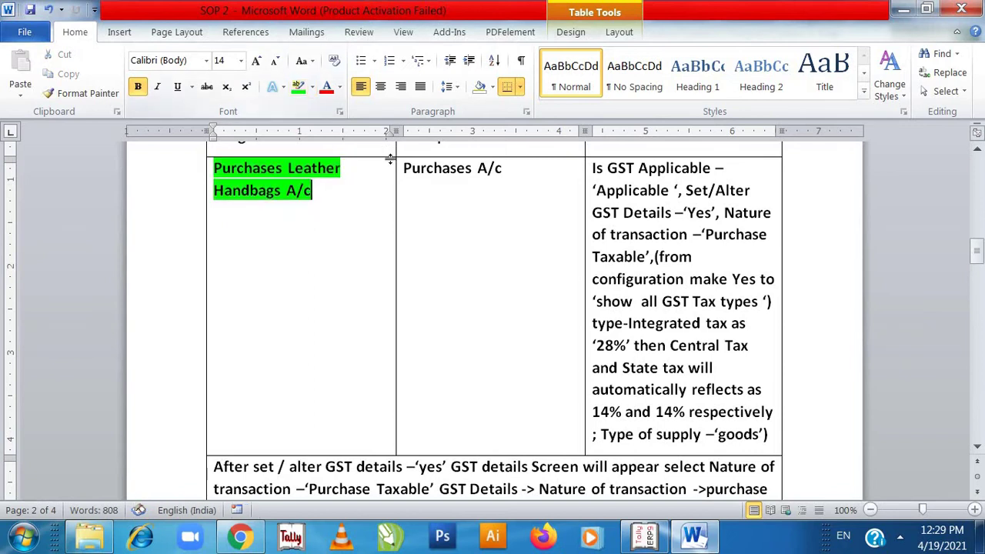
drag(405, 167, 539, 164)
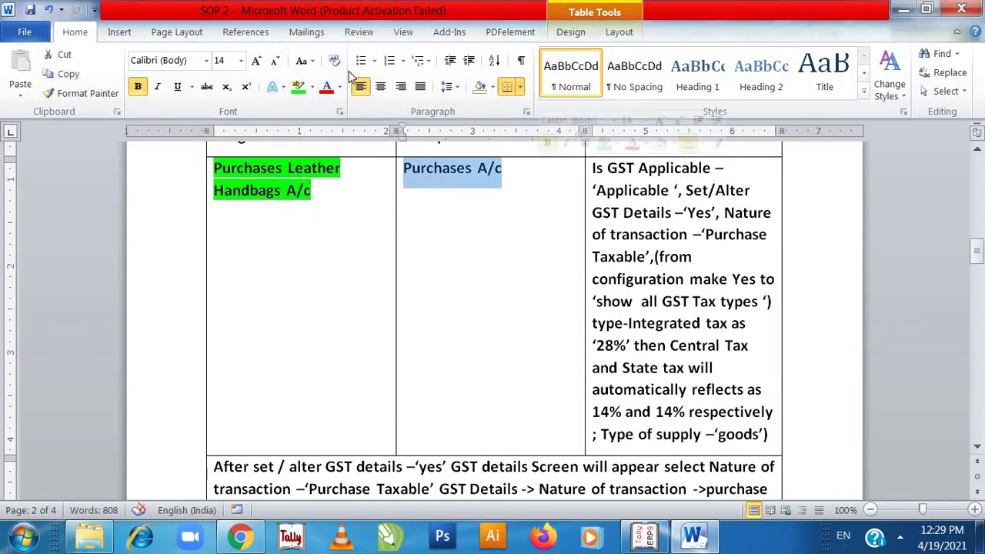
click(301, 87)
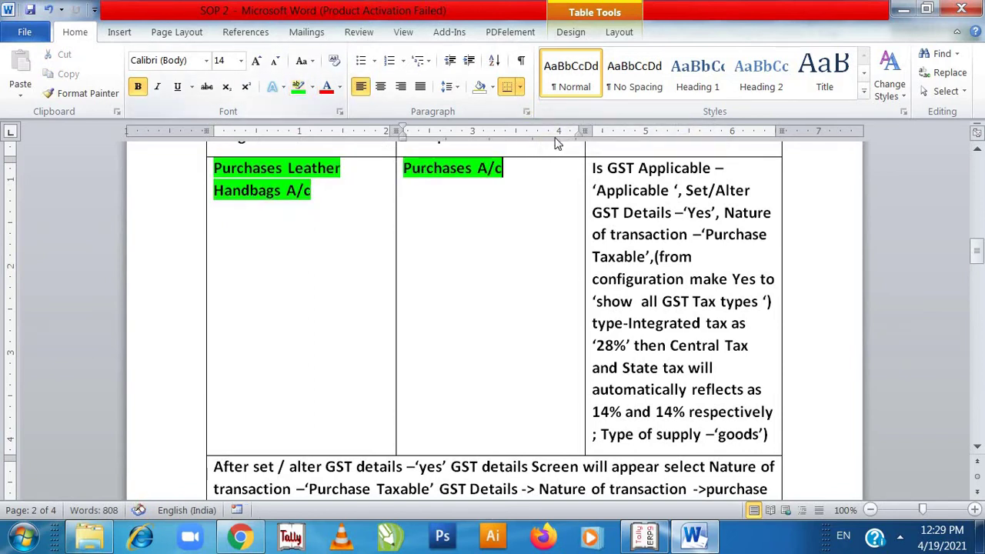
click(589, 164)
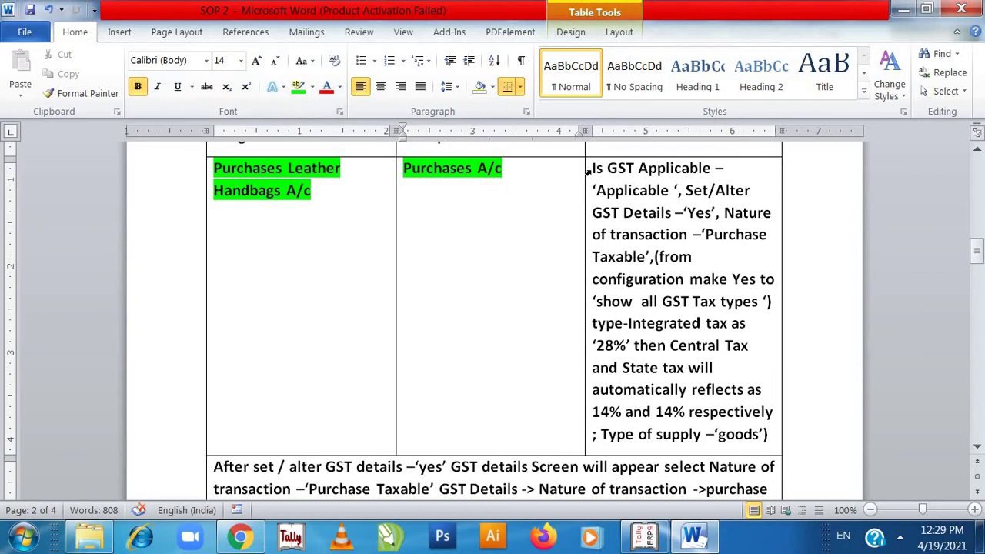
- Highlight the row's full GST details text in green
click(595, 169)
drag(610, 169, 742, 315)
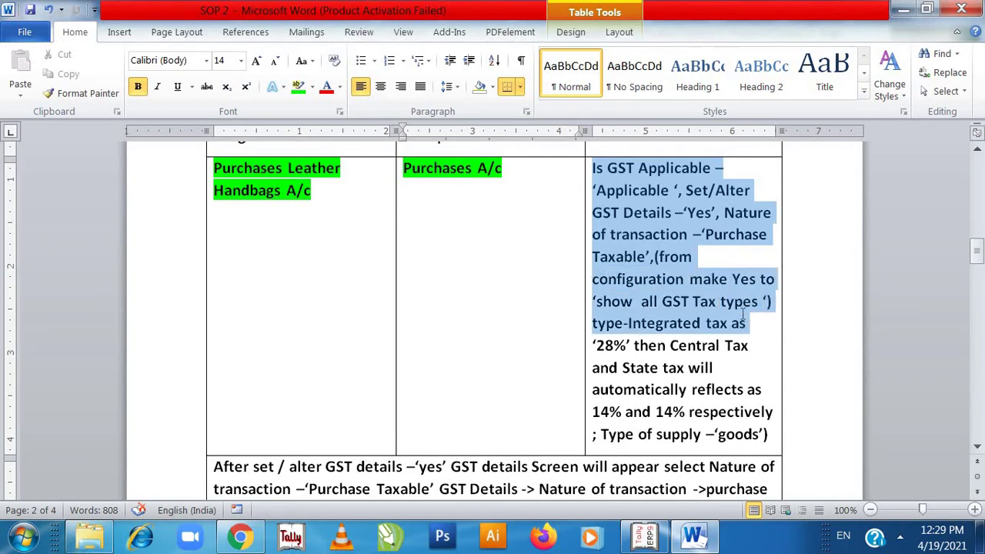
drag(743, 322, 748, 435)
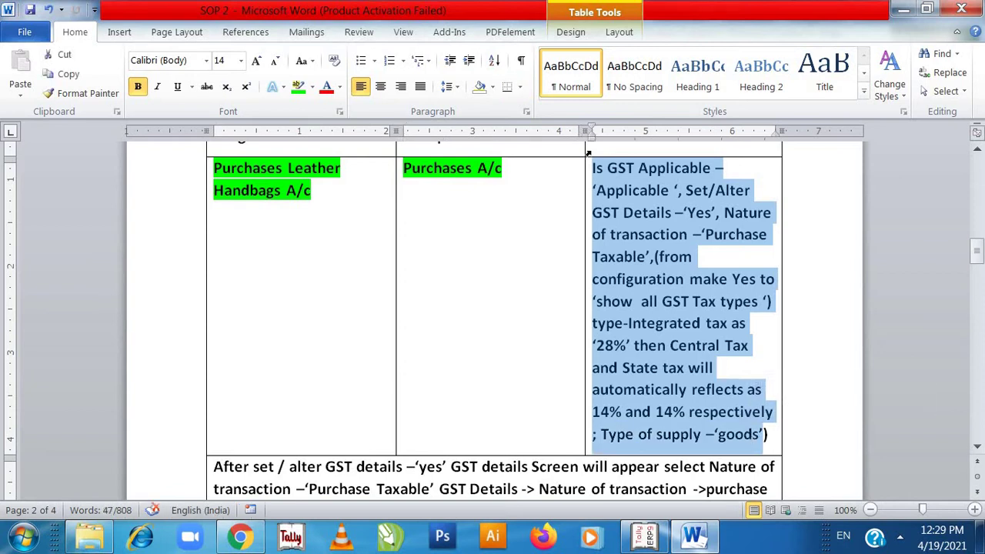
click(300, 86)
click(488, 367)
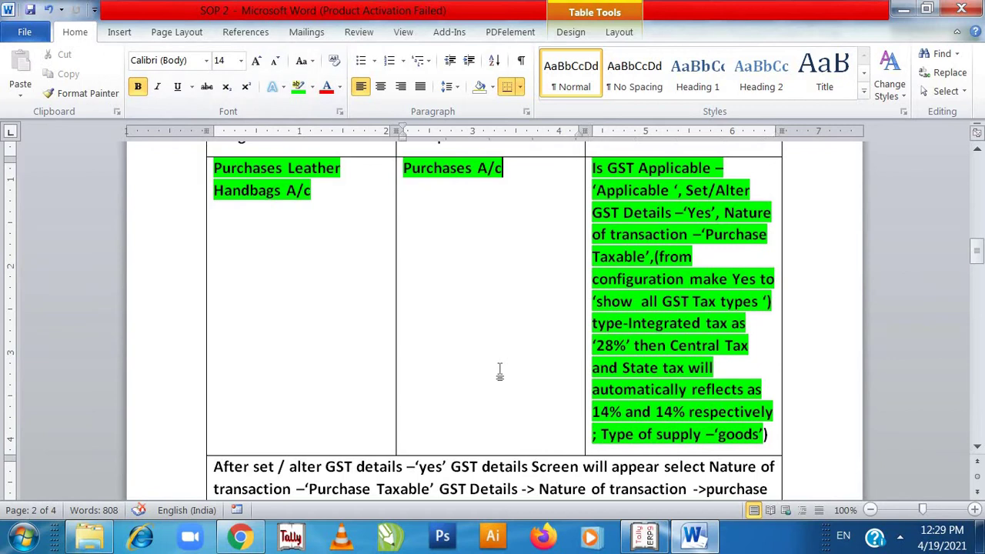
key(Down)
key(Down)
key(Down)
key(Down)
key(Down)
key(Down)
key(Down)
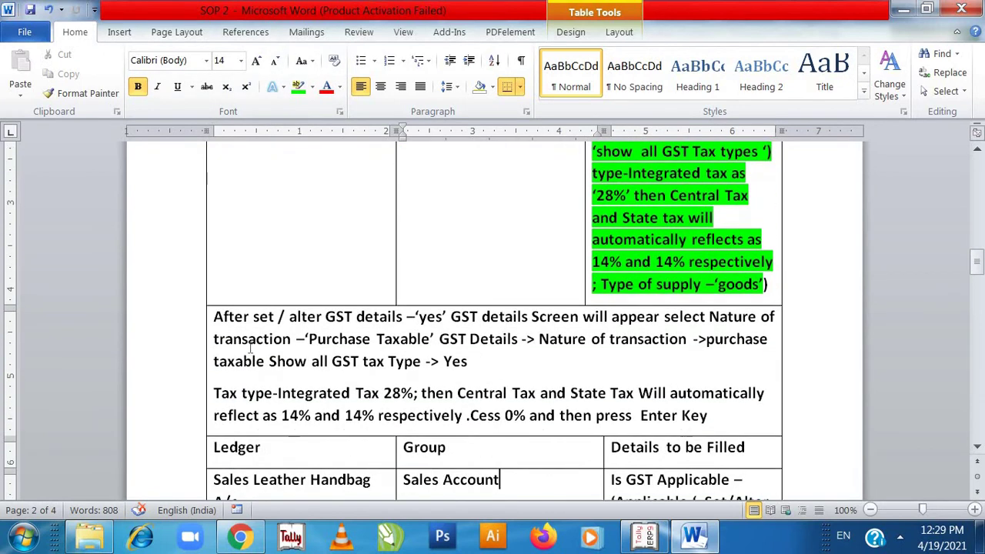
key(Down)
key(Up)
key(Up)
key(Up)
key(Up)
key(Up)
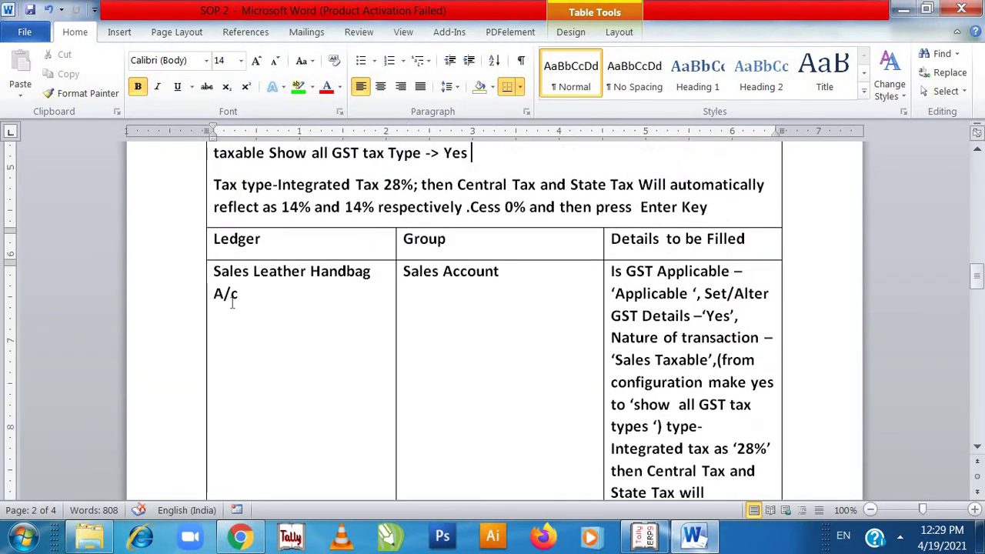
key(Up)
key(Up)
key(Up)
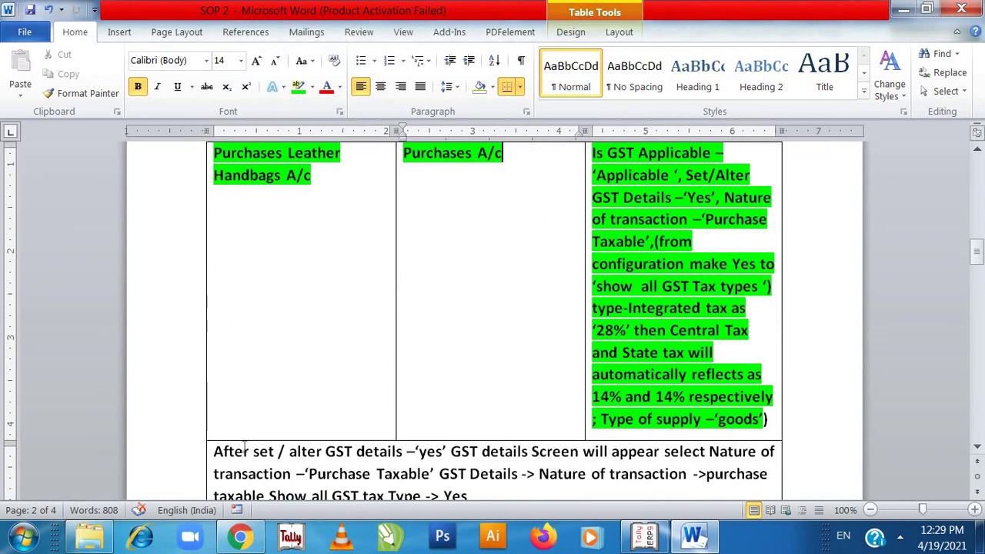
click(243, 451)
key(Down)
key(Down)
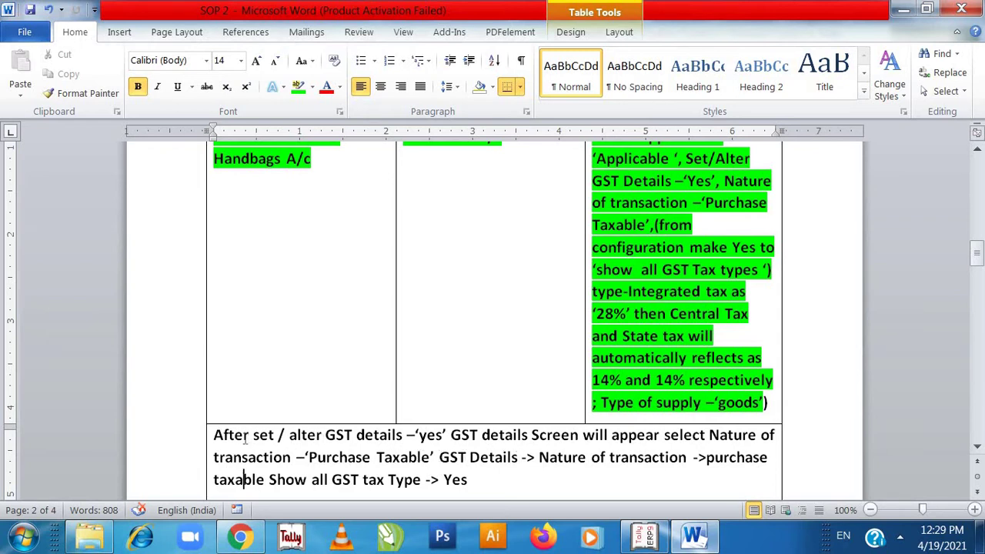
- Highlight the GST details and tax-rate instruction paragraphs in green
drag(218, 432, 550, 263)
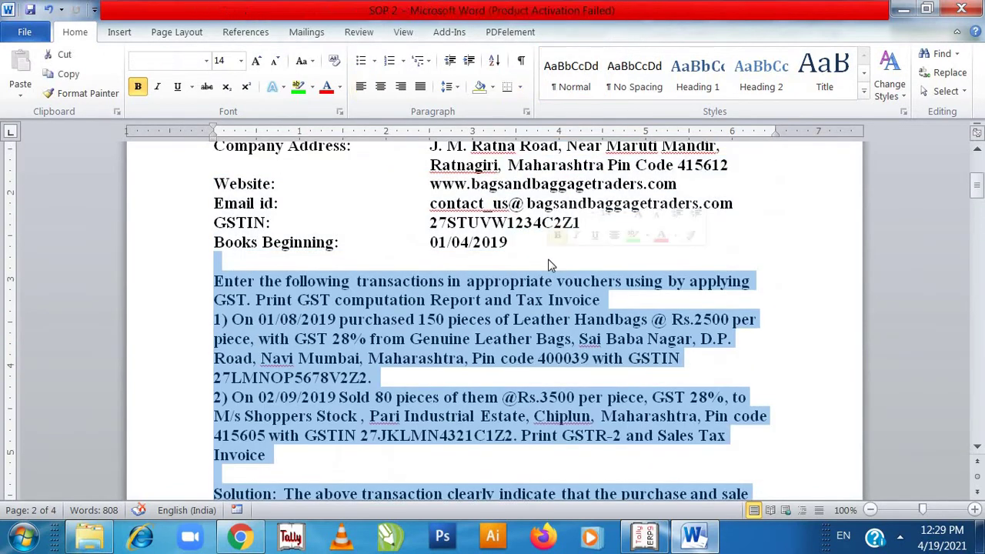
key(Right)
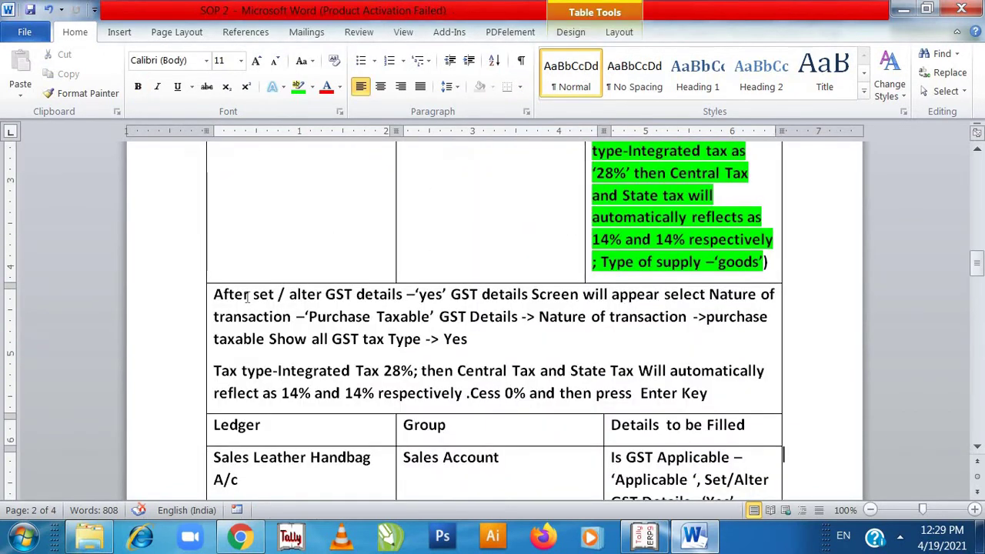
click(218, 293)
drag(218, 293, 703, 394)
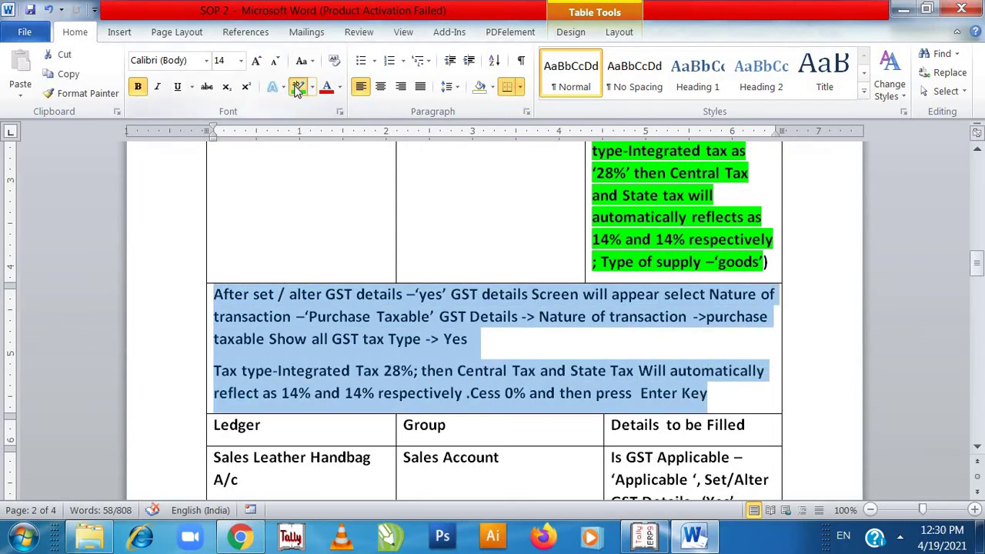
click(299, 88)
- Return to the Tally ledger creation screen
click(348, 461)
key(Down)
key(Down)
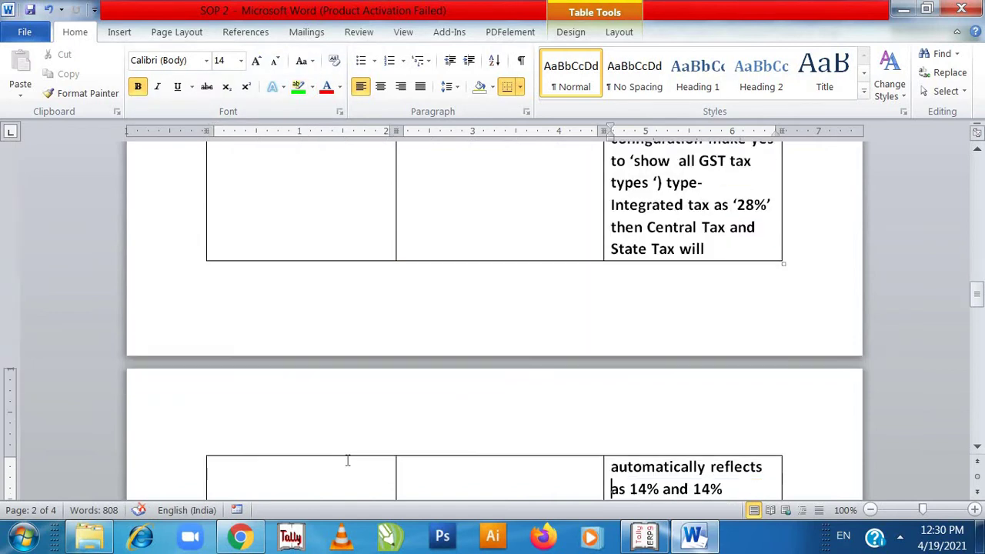
key(Up)
key(Up)
key(Up)
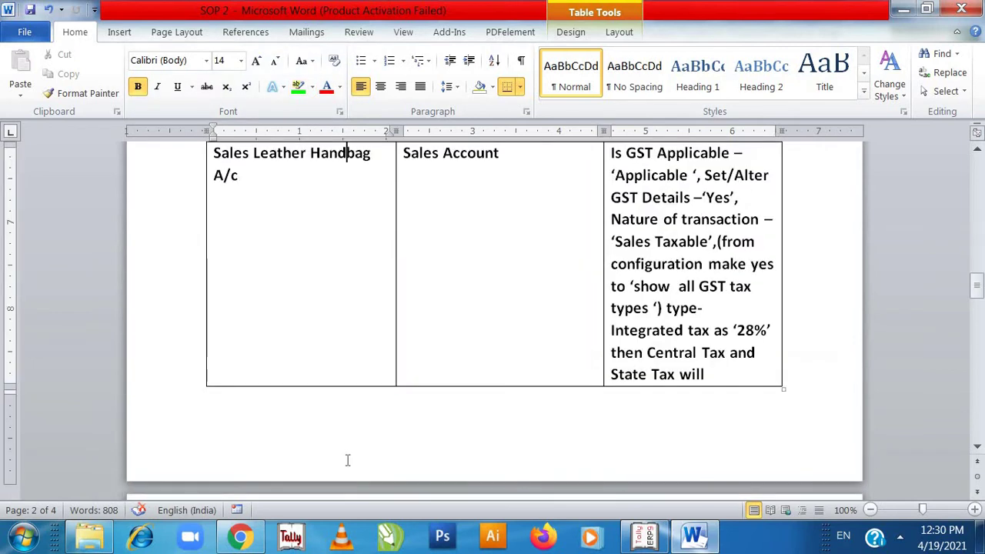
key(Up)
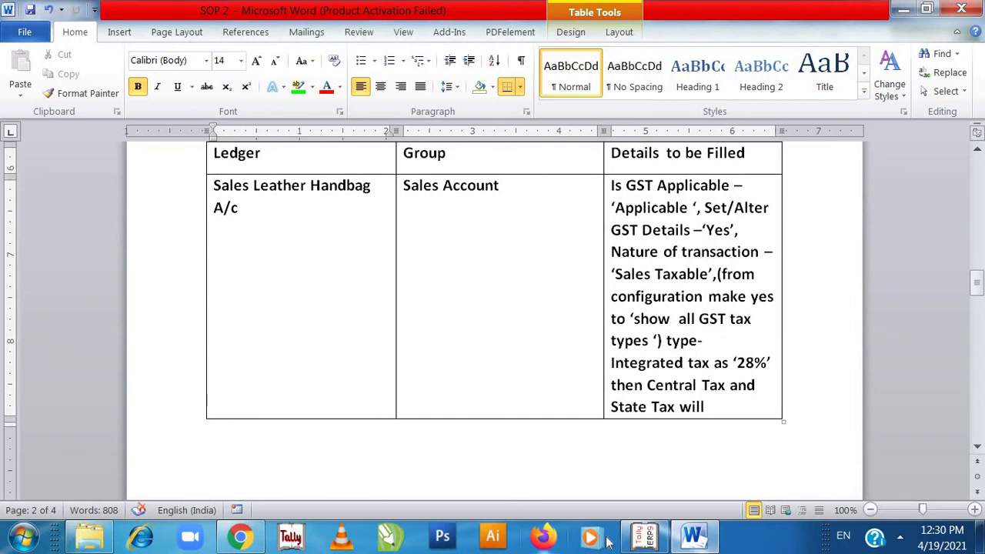
click(642, 539)
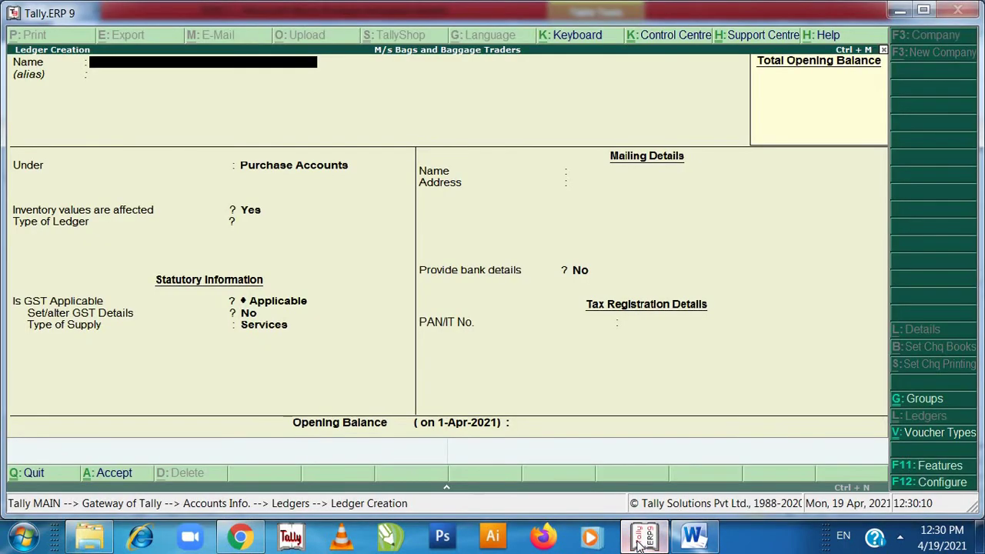
- Name the ledger Sales Leather Handbags A/c under Sales Accounts and set GST details to Yes
text(Sales Leathe)
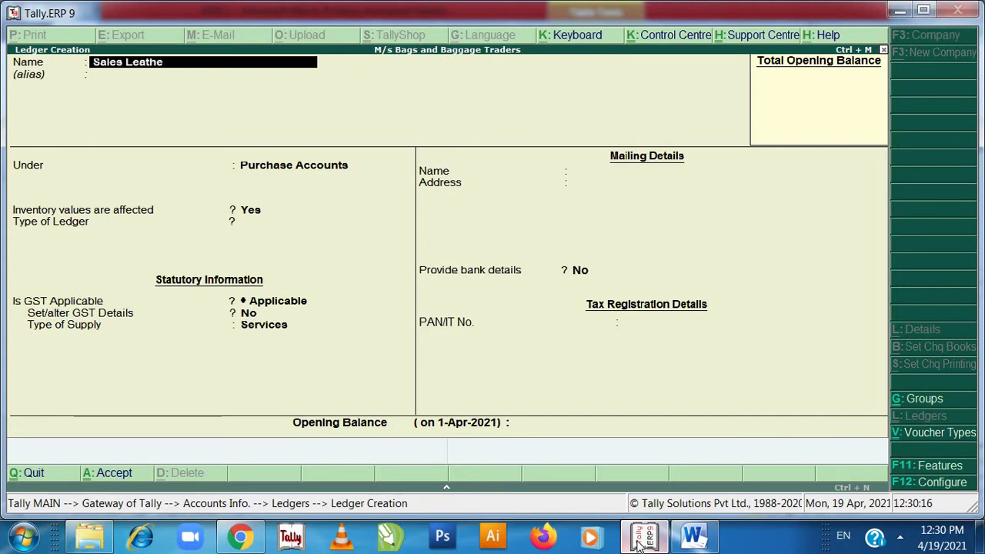
text(r Handba)
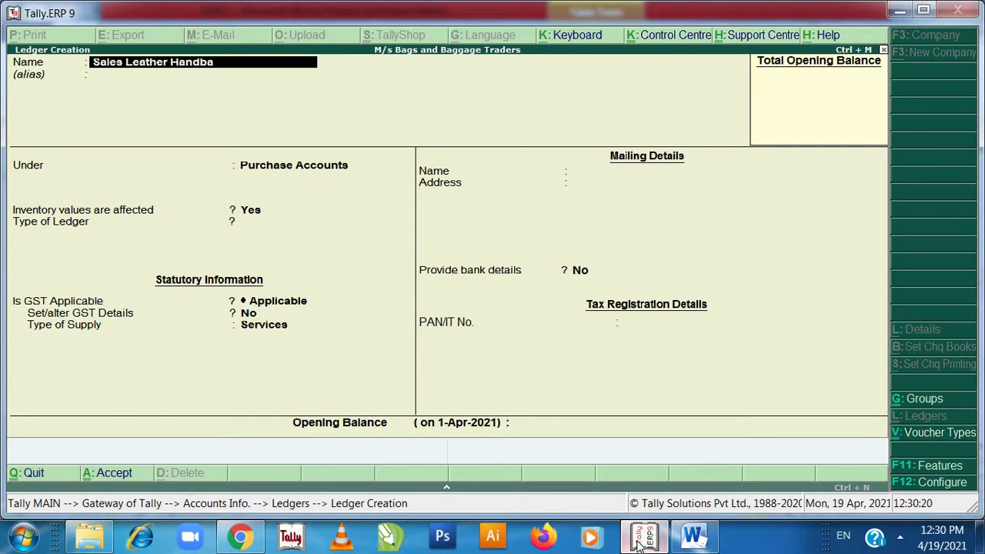
text(gs A/c)
key(Return)
text(Sa)
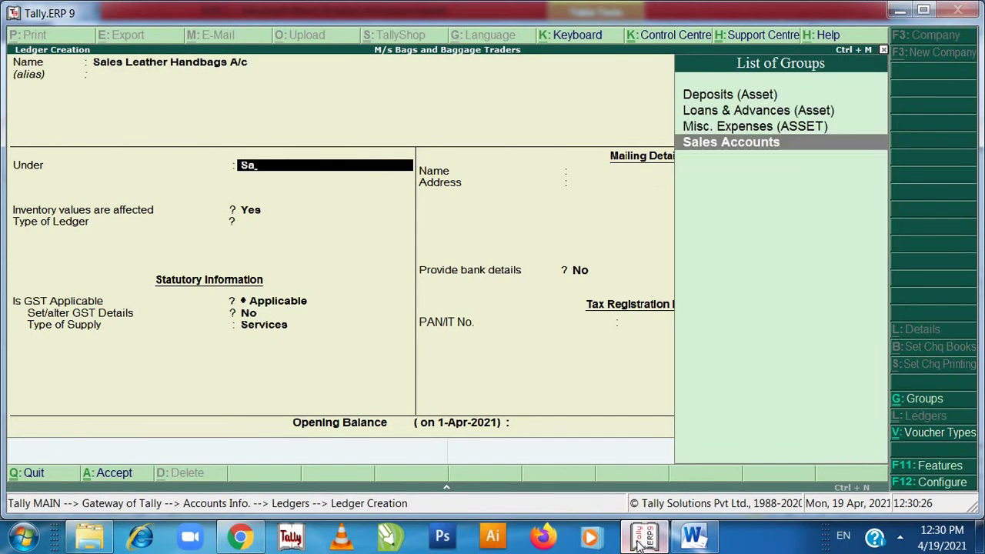
key(Return)
key(Return)
key(Return)
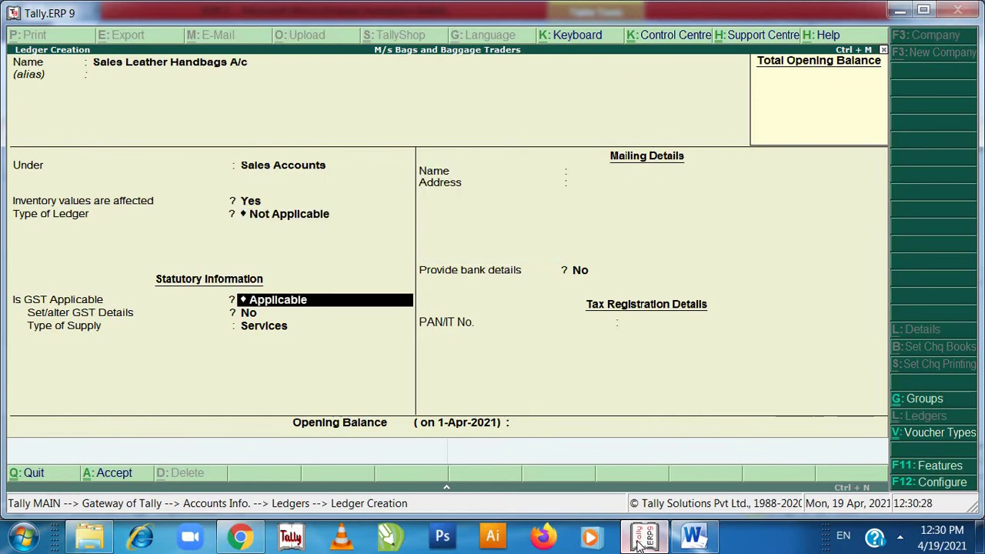
key(Return)
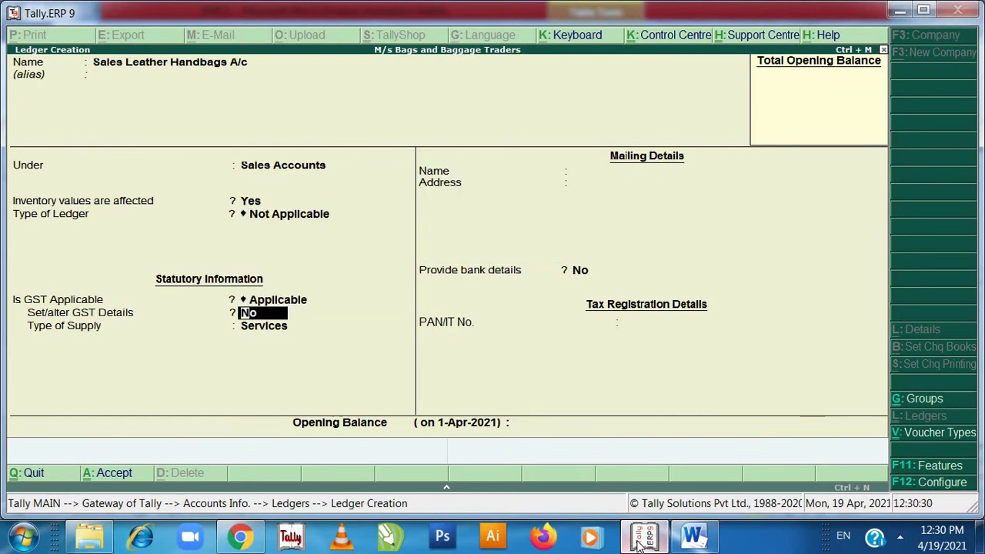
text(y)
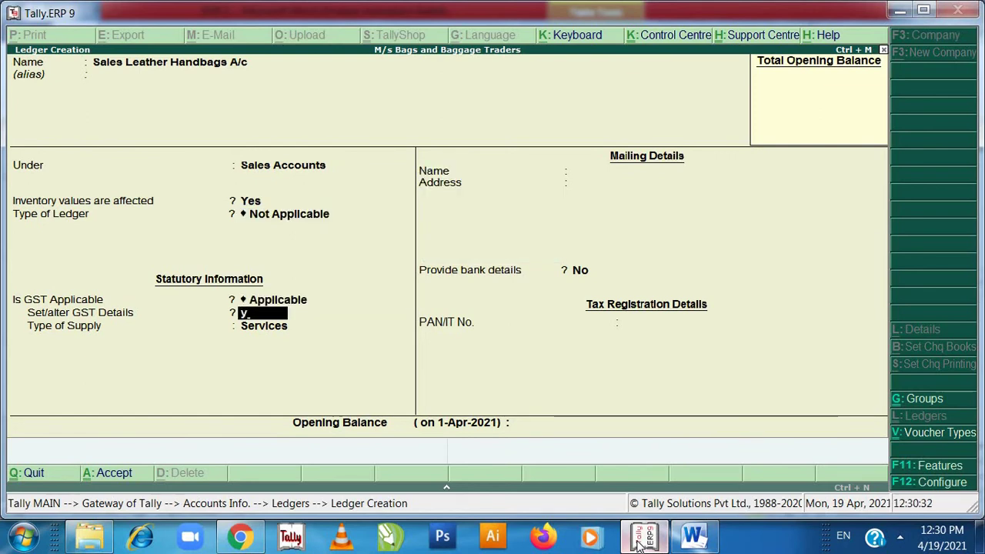
key(Return)
key(Return)
key(Return)
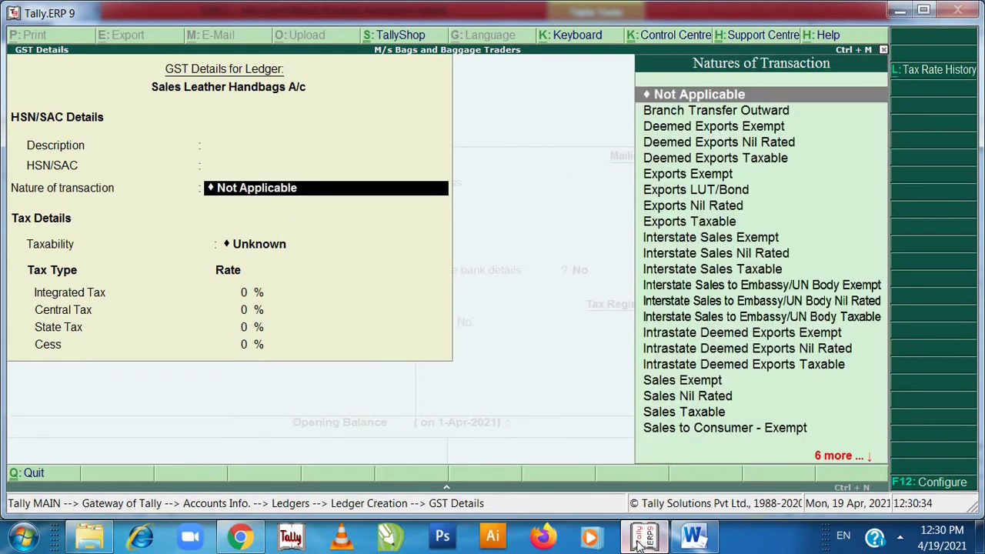
- Set Sales Taxable at 28% integrated tax (14% central/state), Goods supply, and save the ledger
text(Sa)
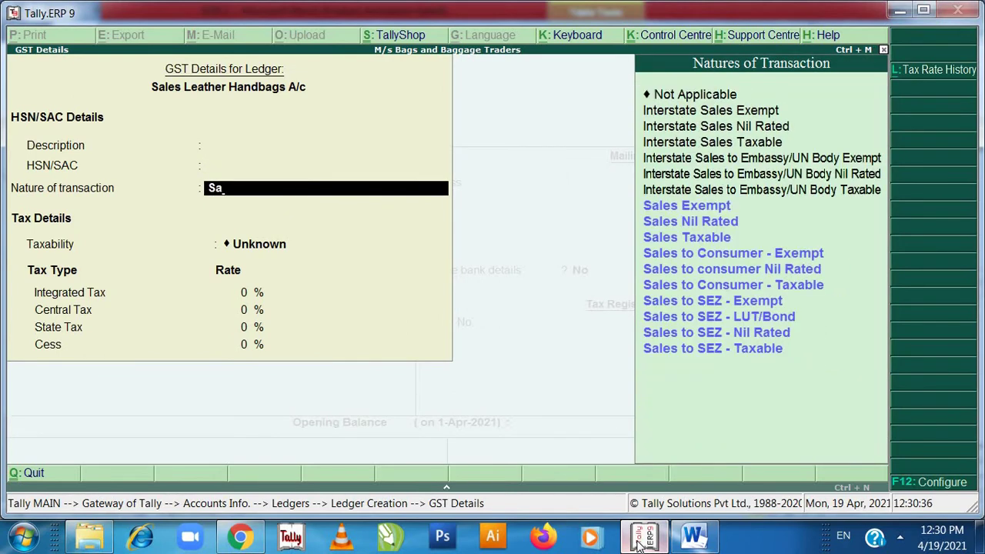
key(Down)
key(Down)
key(Down)
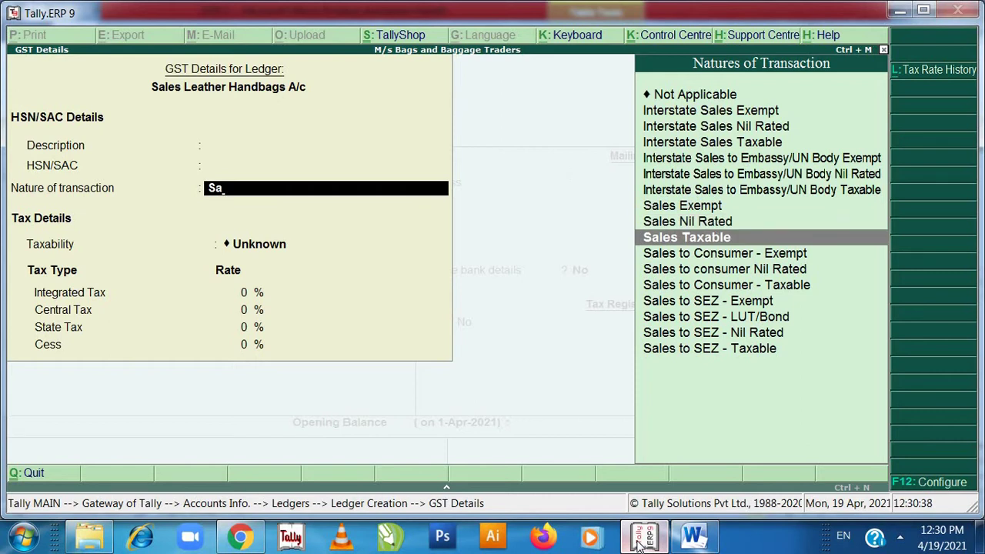
key(Return)
text(28)
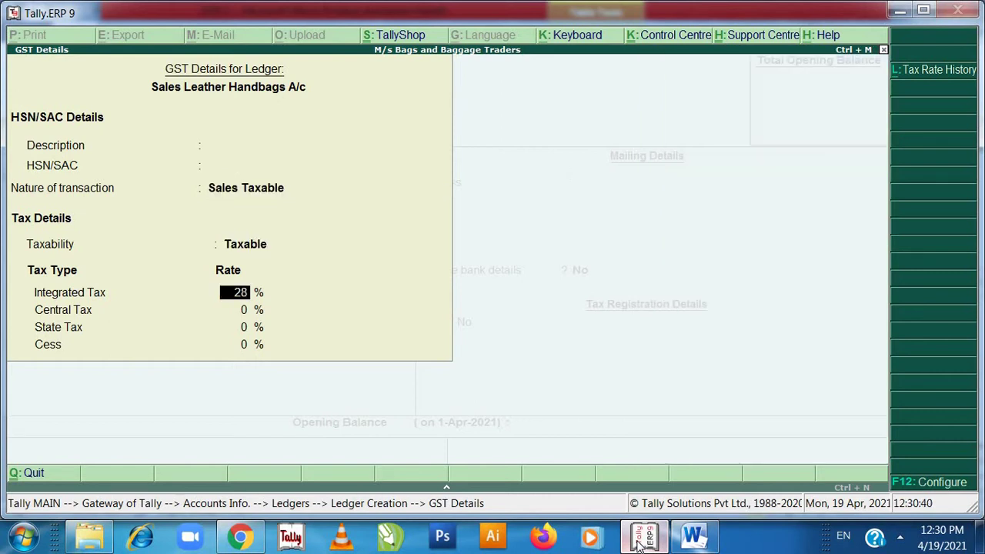
key(Return)
key(Return)
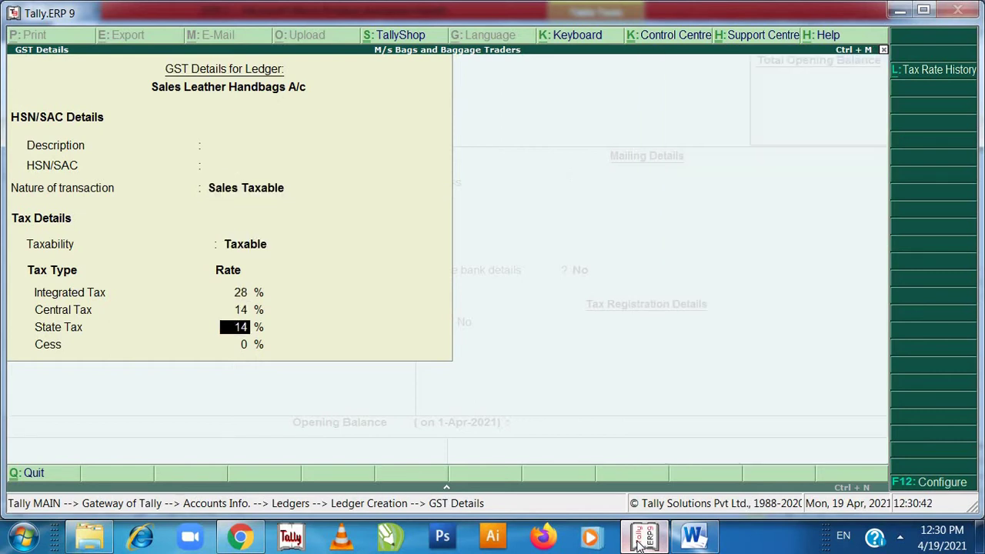
key(Return)
key(Return)
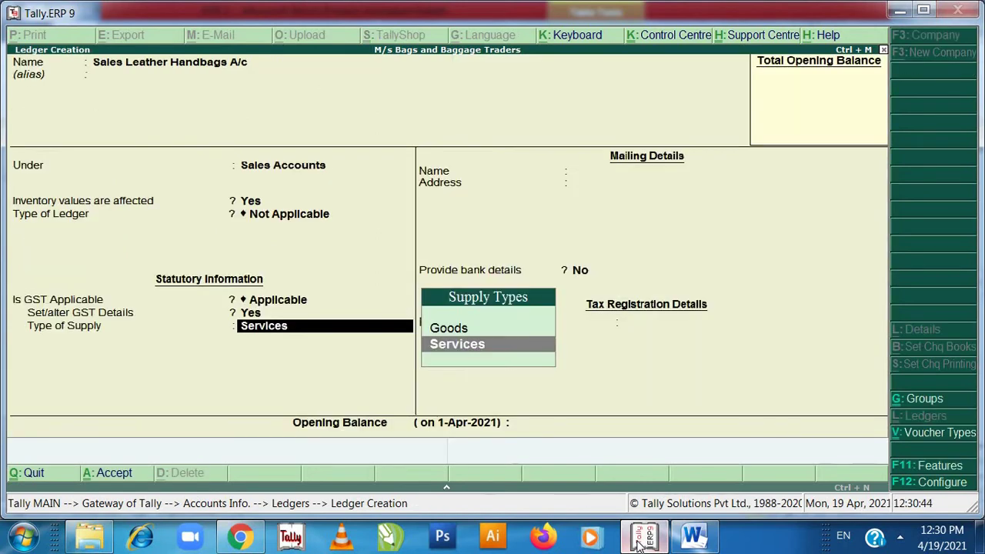
key(Up)
key(Return)
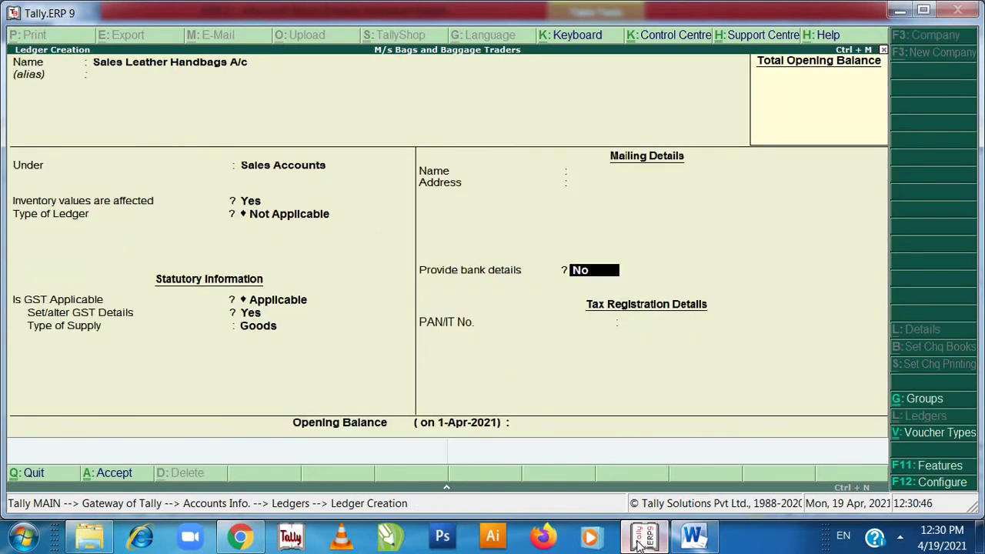
key(Return)
key(Return)
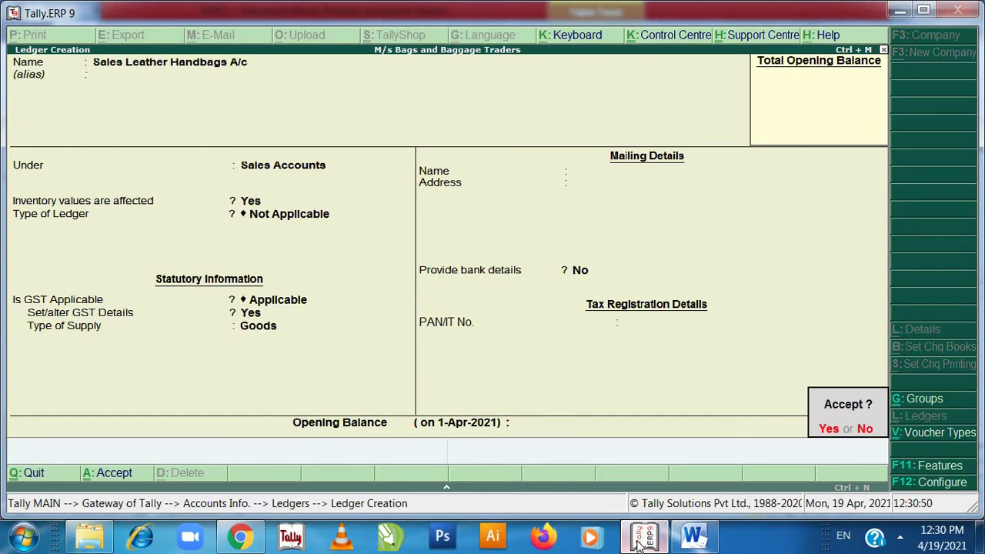
key(Return)
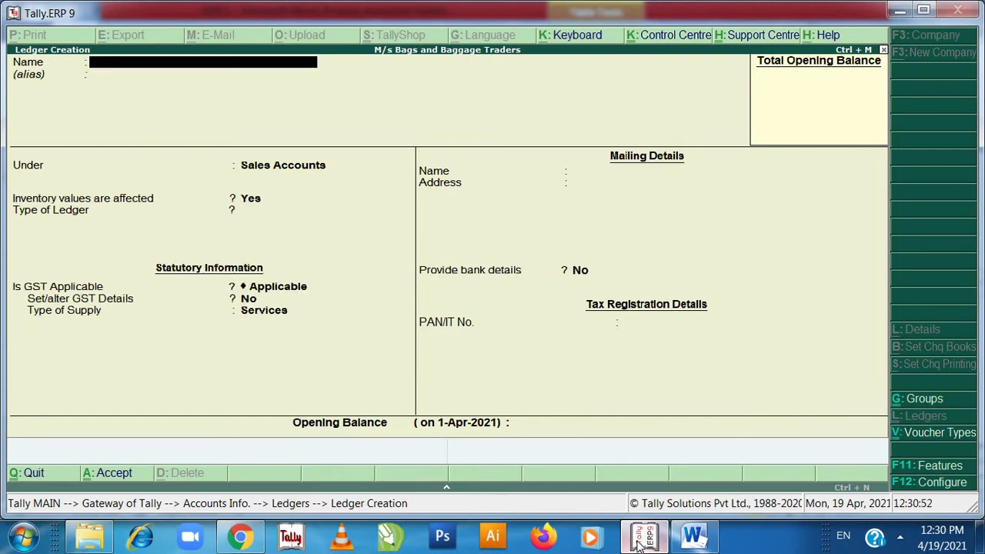
- Highlight the Sales Leather Handbag A/c name and its Sales Account group in green
click(642, 543)
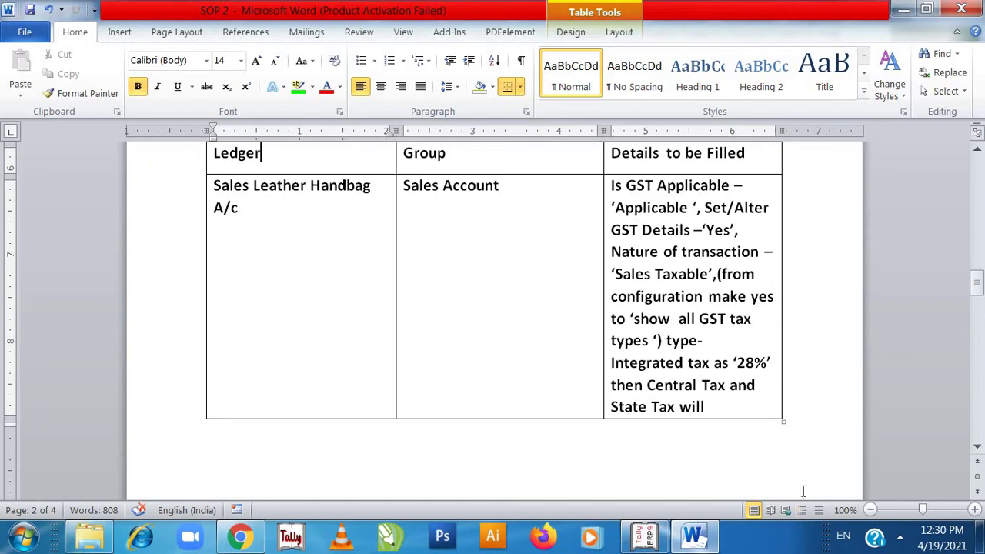
click(215, 185)
key(shift+Down)
key(shift+Down)
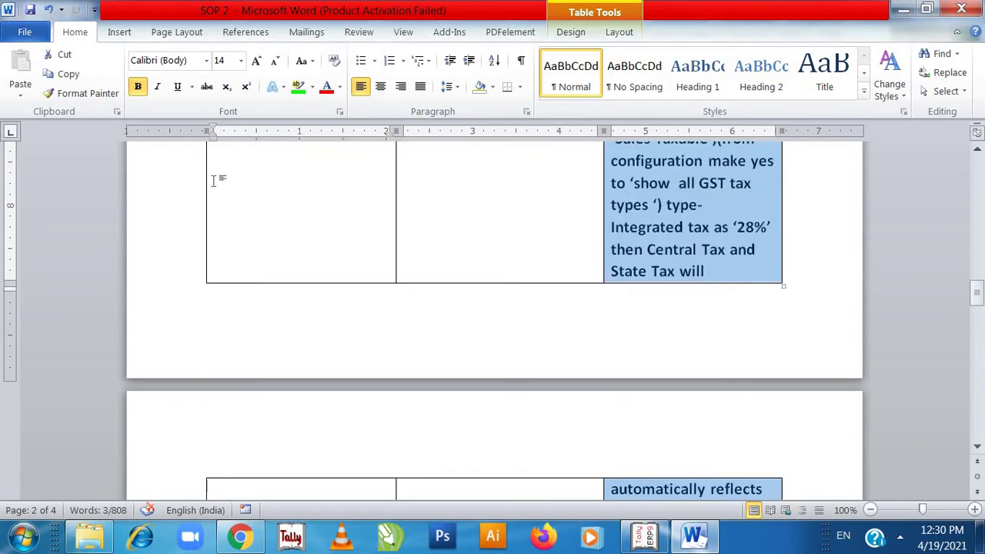
key(Up)
click(214, 187)
shift+click(249, 202)
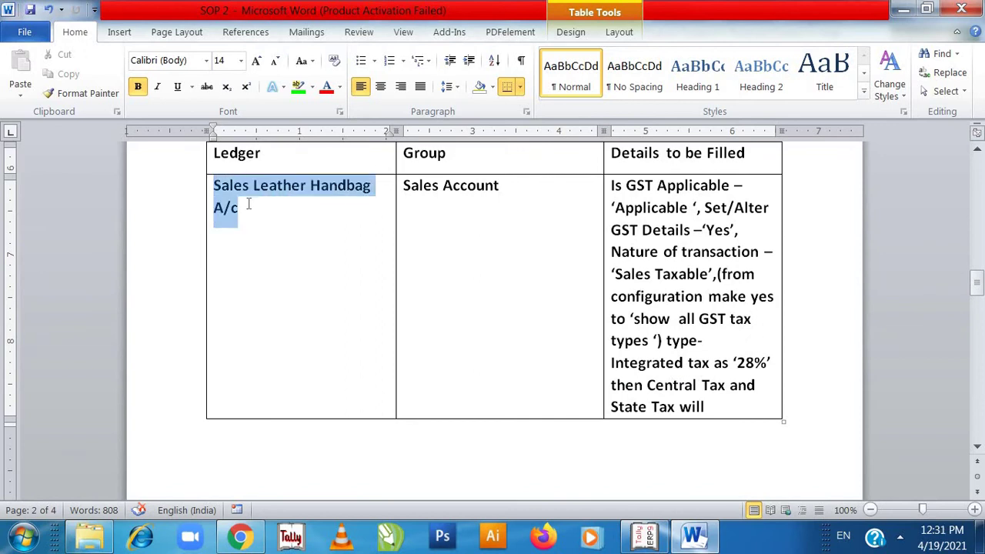
click(299, 87)
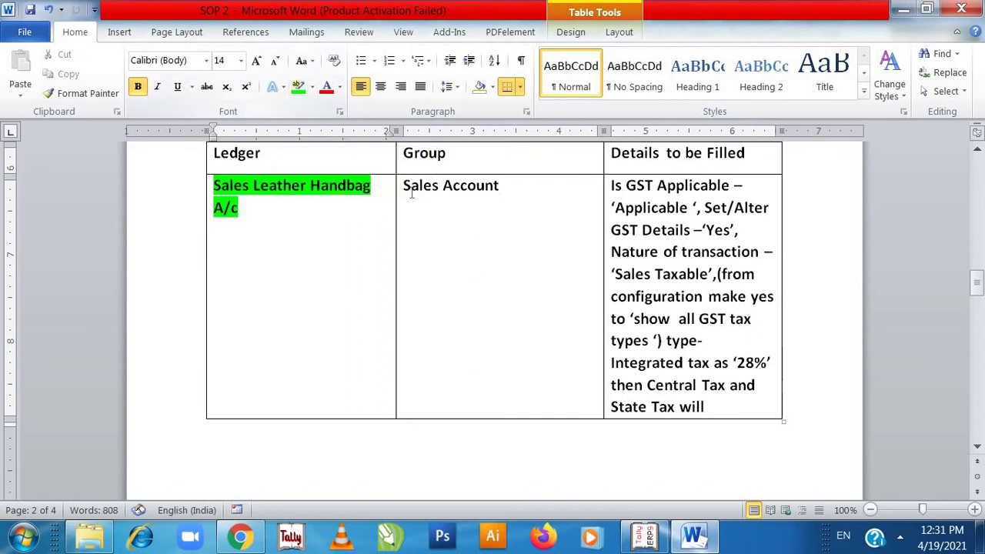
drag(411, 192, 498, 193)
click(401, 190)
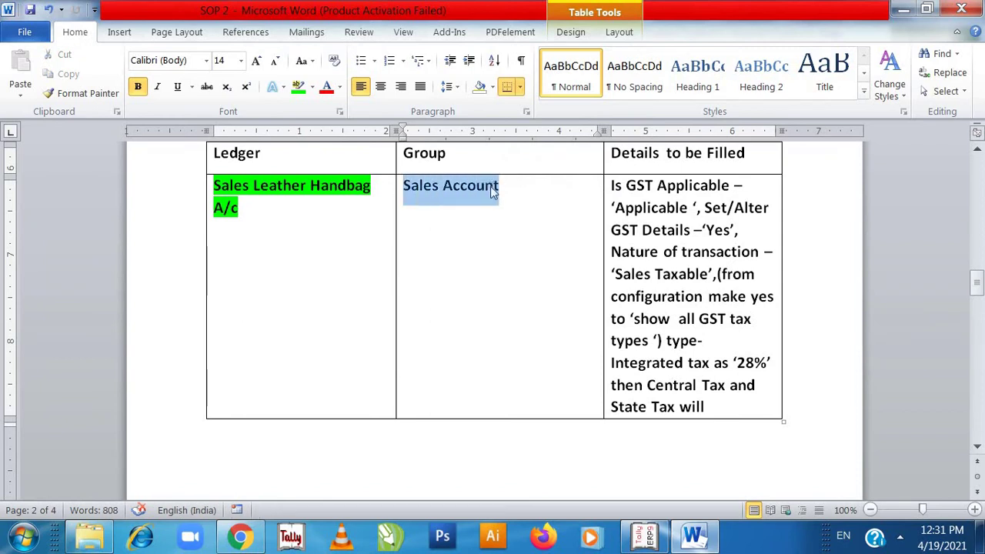
click(305, 87)
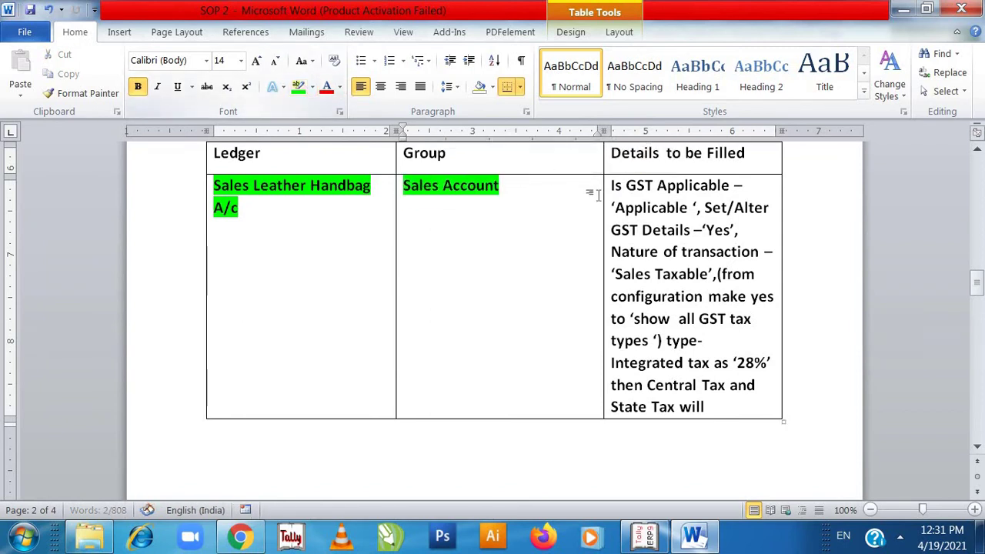
- Highlight the row's details text in green, including the part continued on the next page
click(616, 192)
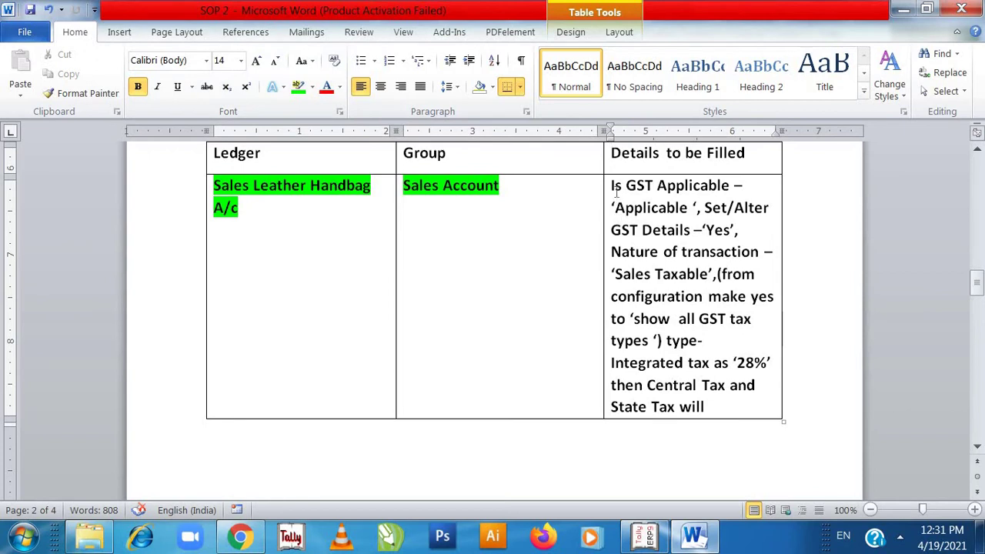
double_click(615, 186)
drag(655, 208, 721, 401)
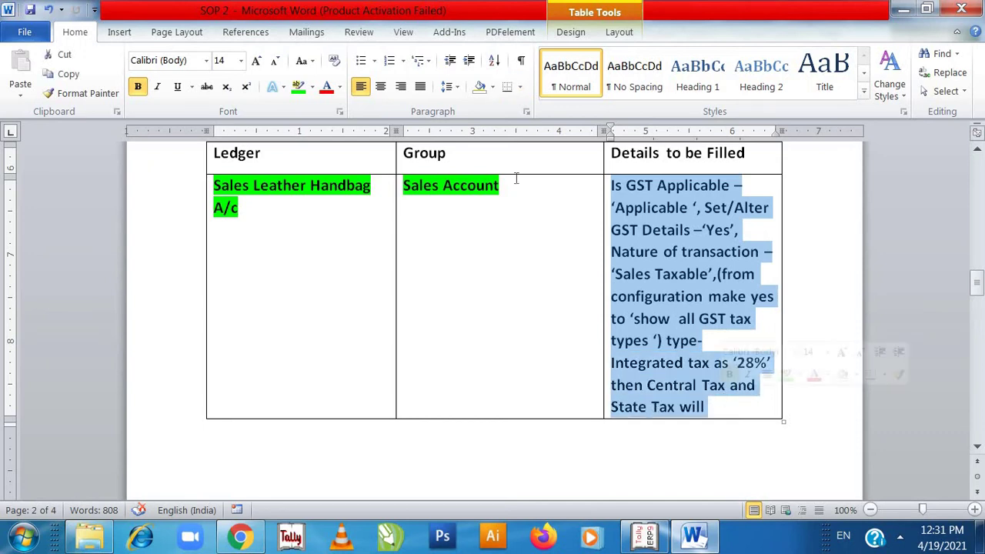
click(303, 90)
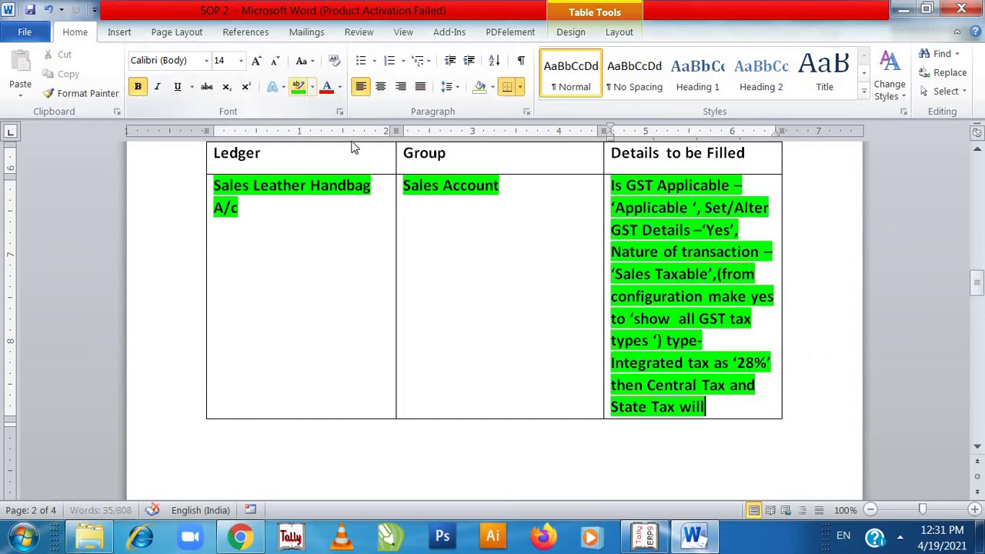
click(653, 468)
scroll(653, 467, down, 6)
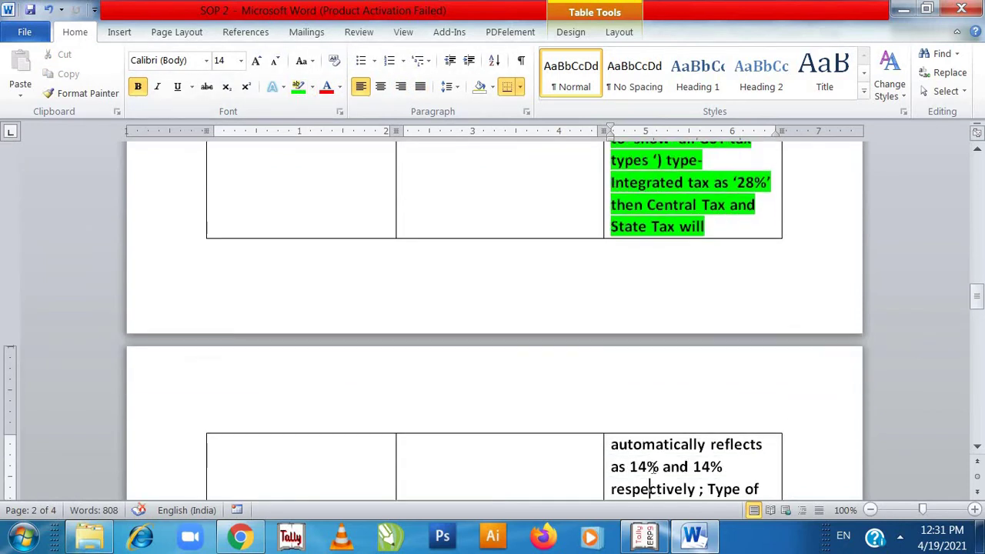
scroll(639, 440, down, 3)
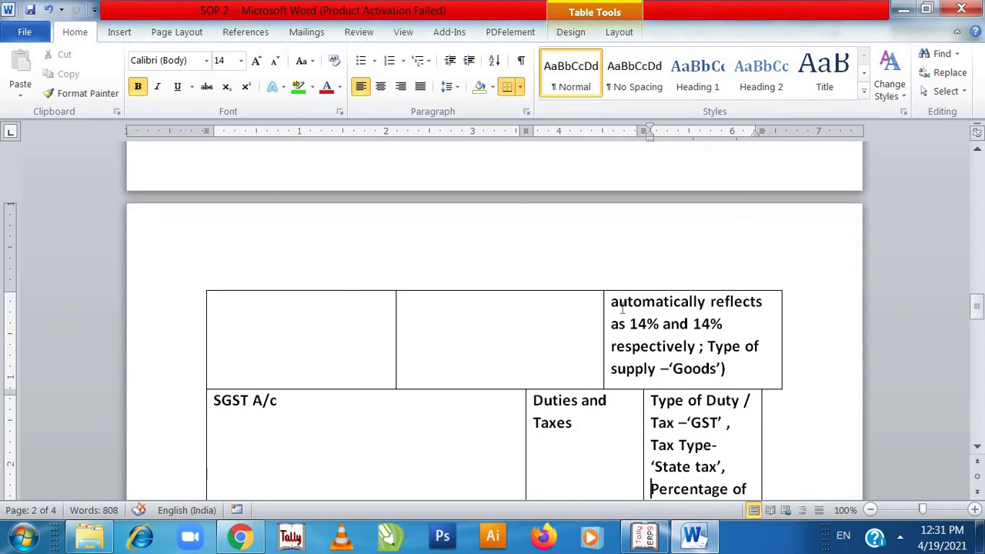
drag(614, 285, 724, 350)
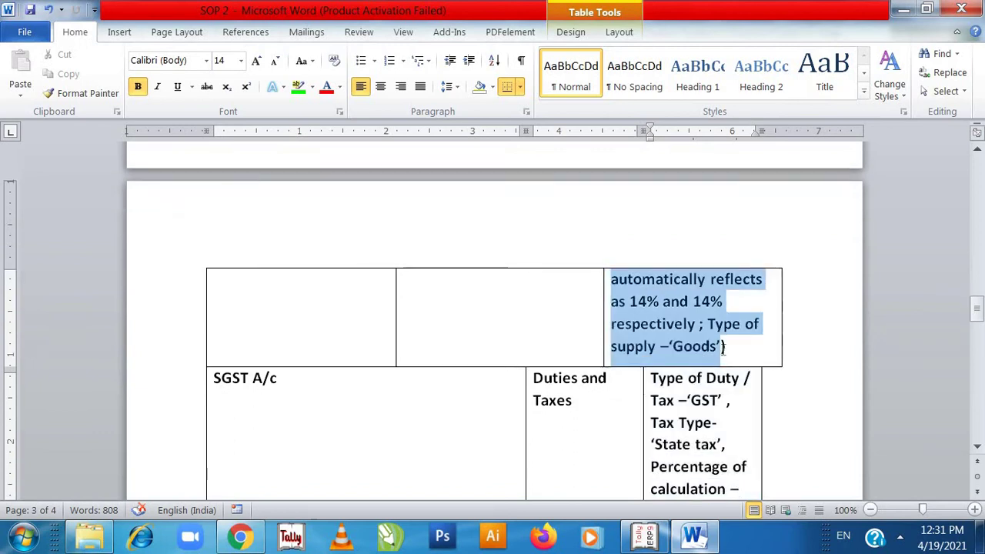
click(298, 86)
click(526, 466)
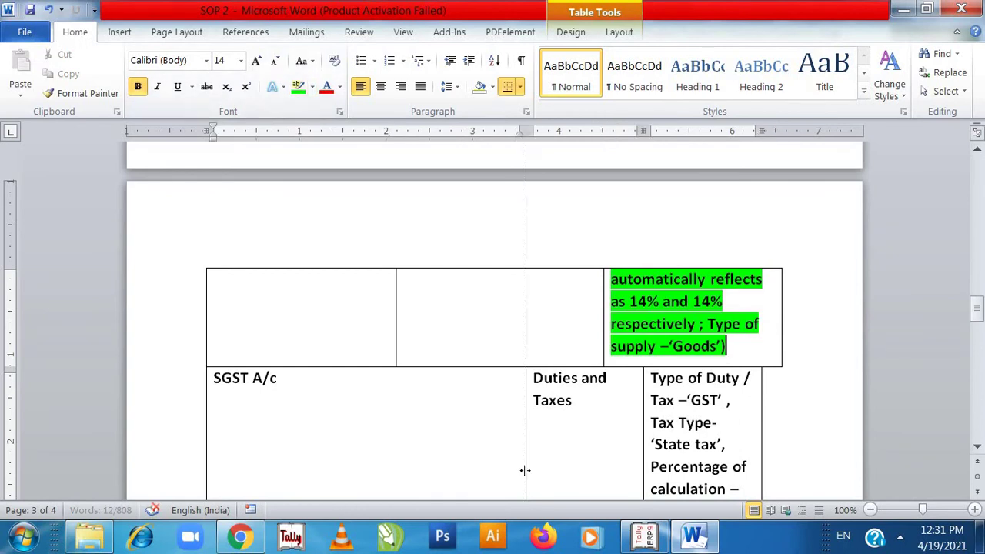
scroll(542, 462, down, 3)
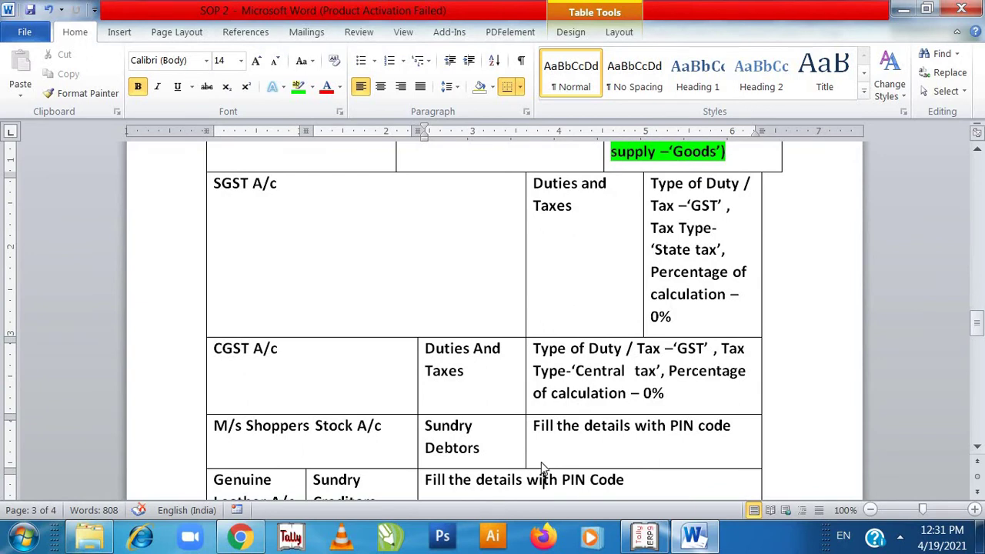
- Start a ledger named SGST A/C under Duties & Taxes
key(alt+Tab)
text(Sgst)
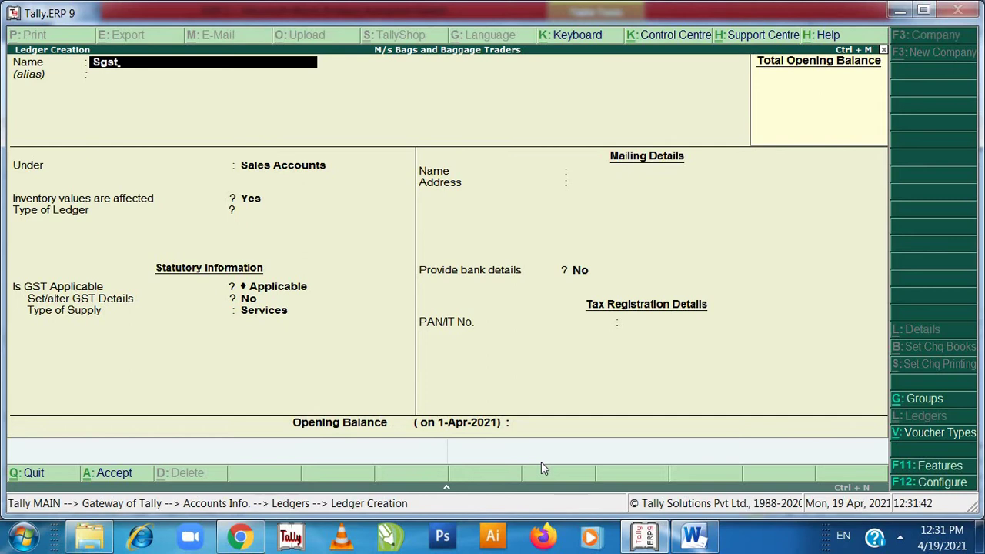
key(BackSpace)
key(BackSpace)
key(BackSpace)
key(BackSpace)
text(SGST A/C)
key(Return)
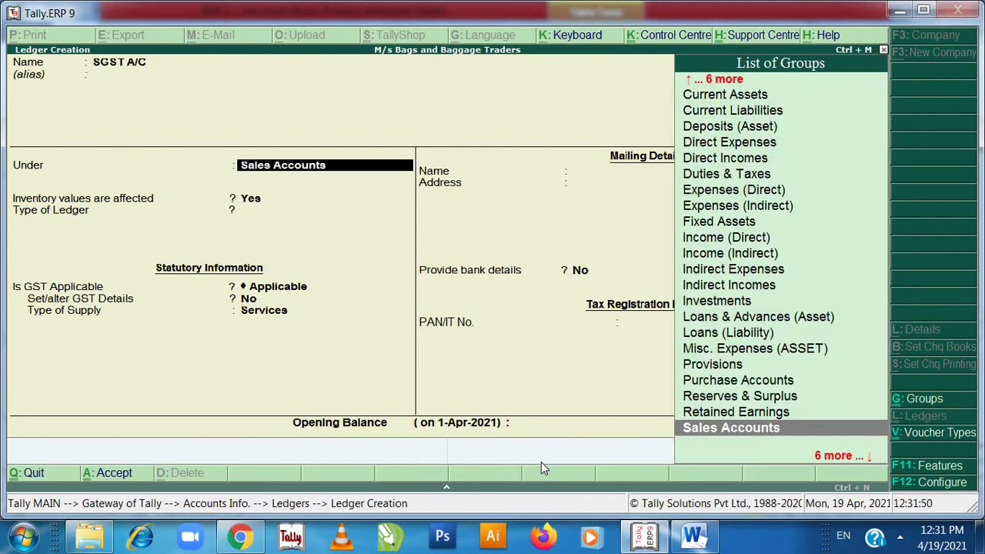
text(D)
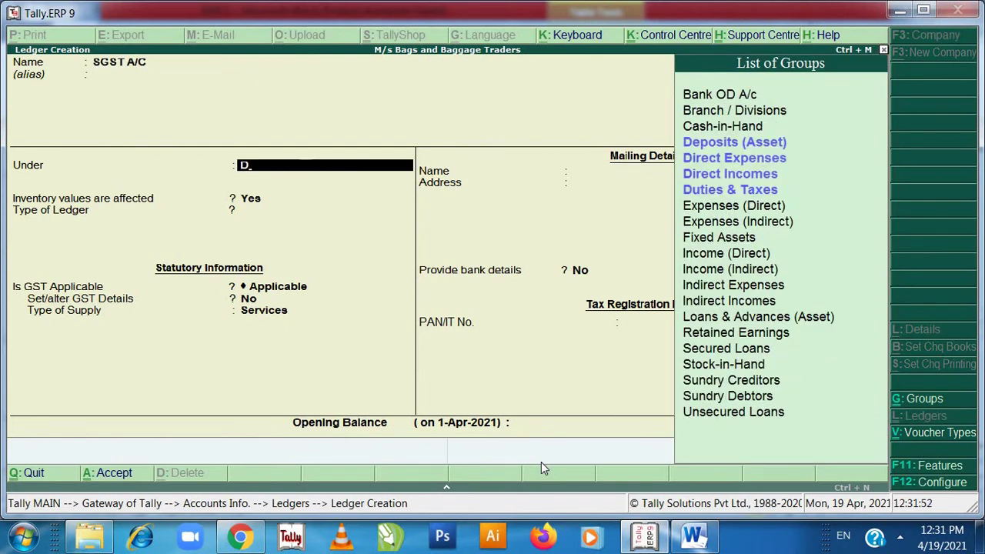
text(u)
key(Return)
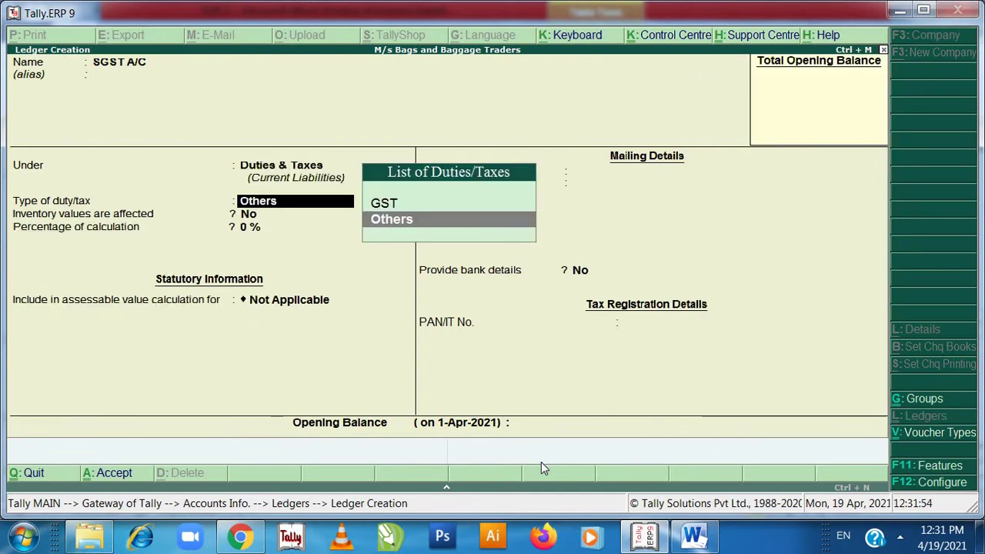
- Make it a GST State Tax duty at 0% with rounding Not Applicable, and save it
key(Up)
key(Return)
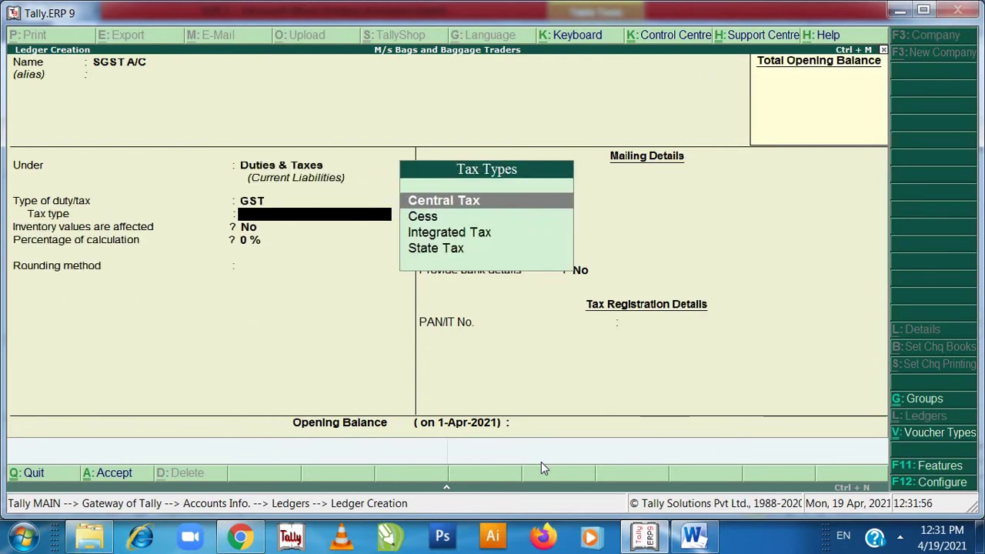
key(Down)
key(Down)
key(Down)
key(Return)
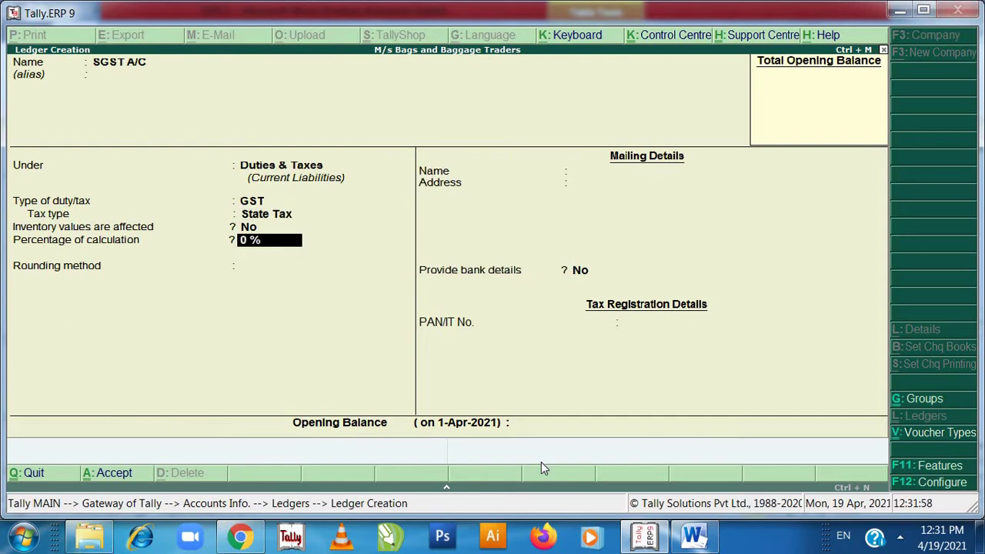
key(Return)
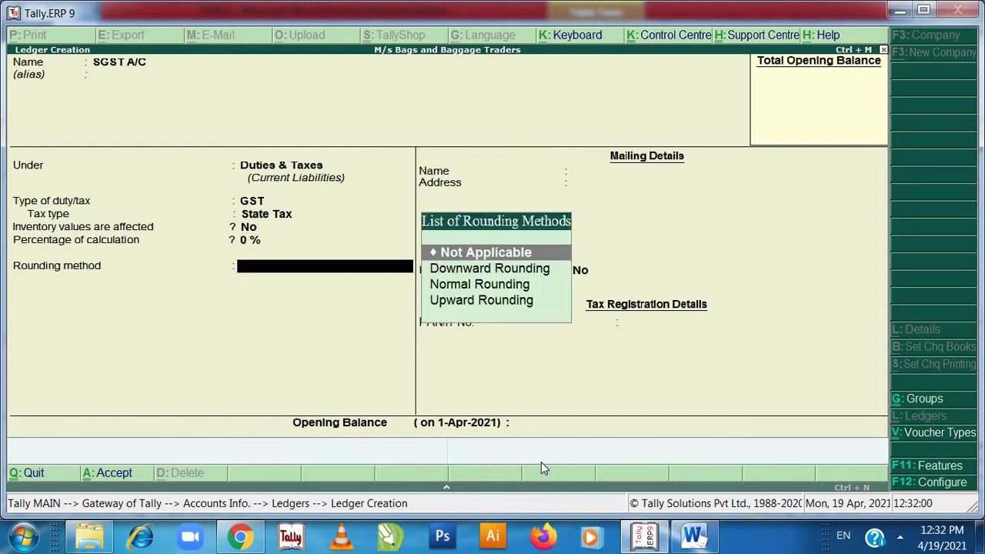
key(Return)
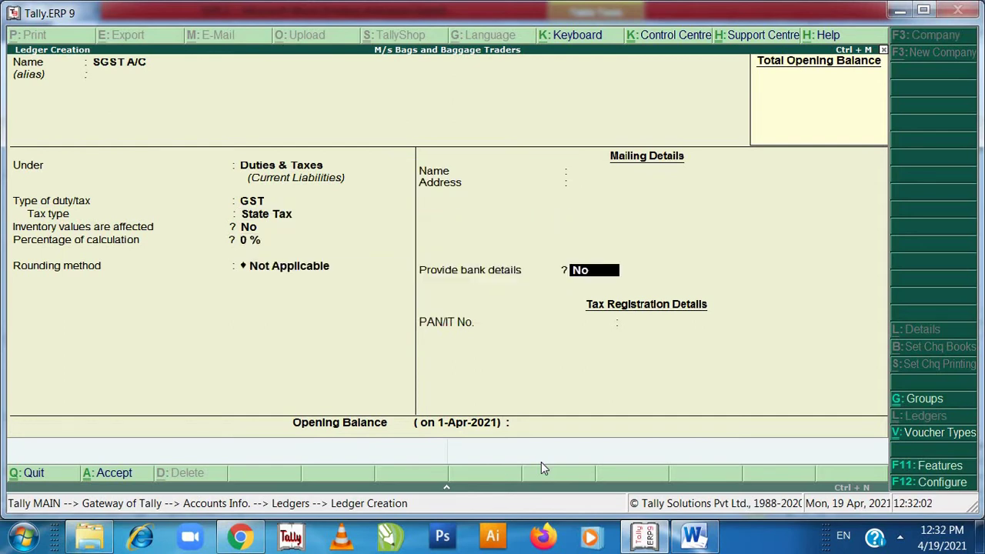
key(Return)
key(Return)
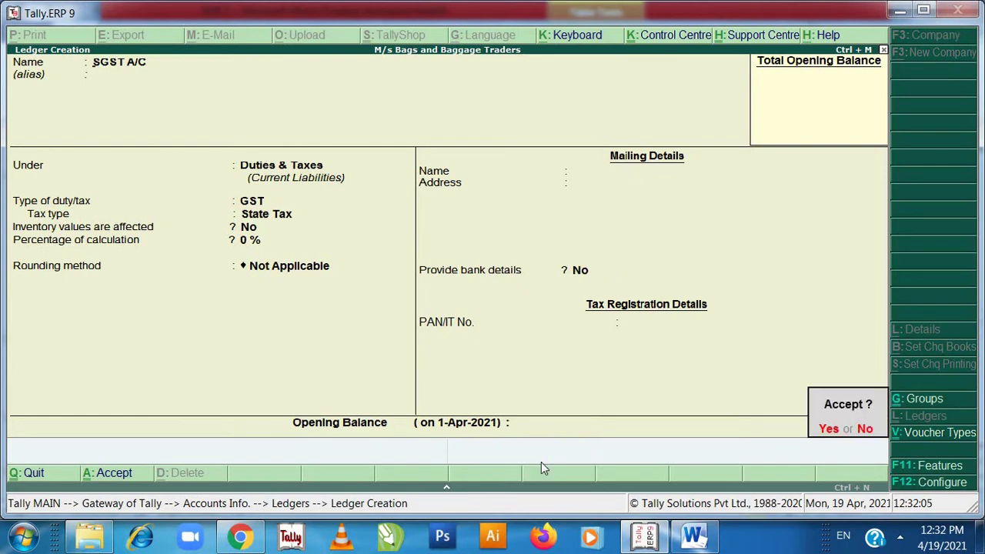
key(Return)
key(alt+Tab)
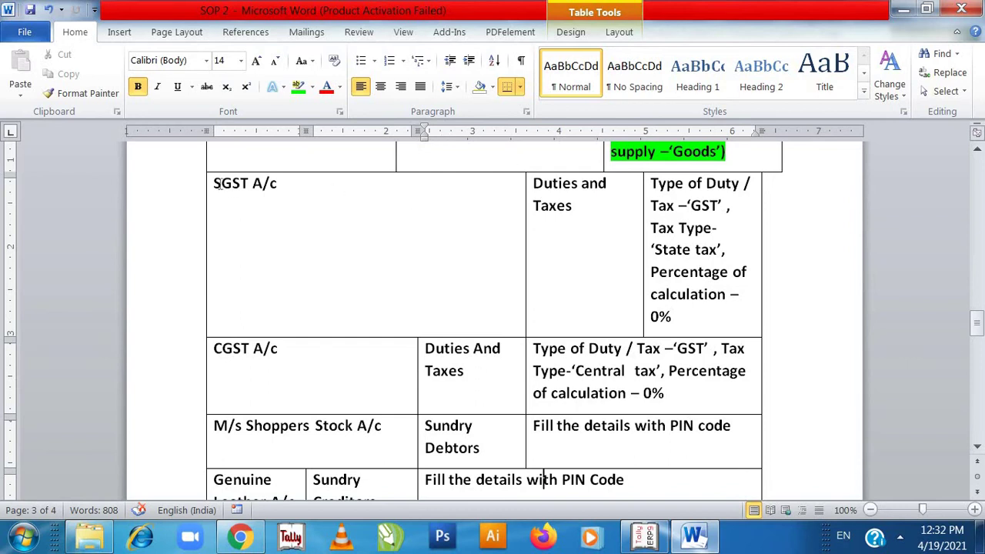
- Highlight SGST A/c, Duties and Taxes, and its GST State tax 0% details in green
drag(214, 183, 279, 189)
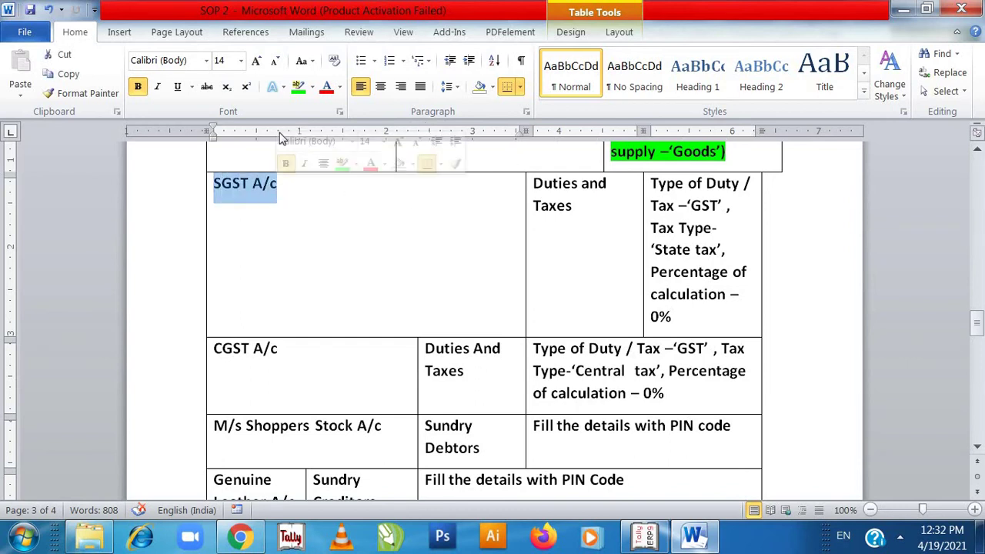
click(298, 87)
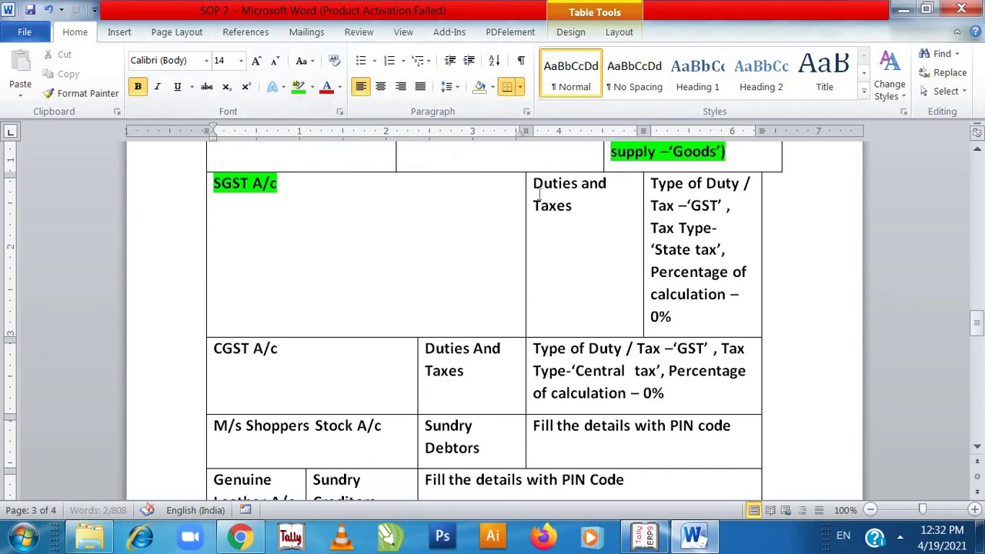
drag(534, 186, 580, 215)
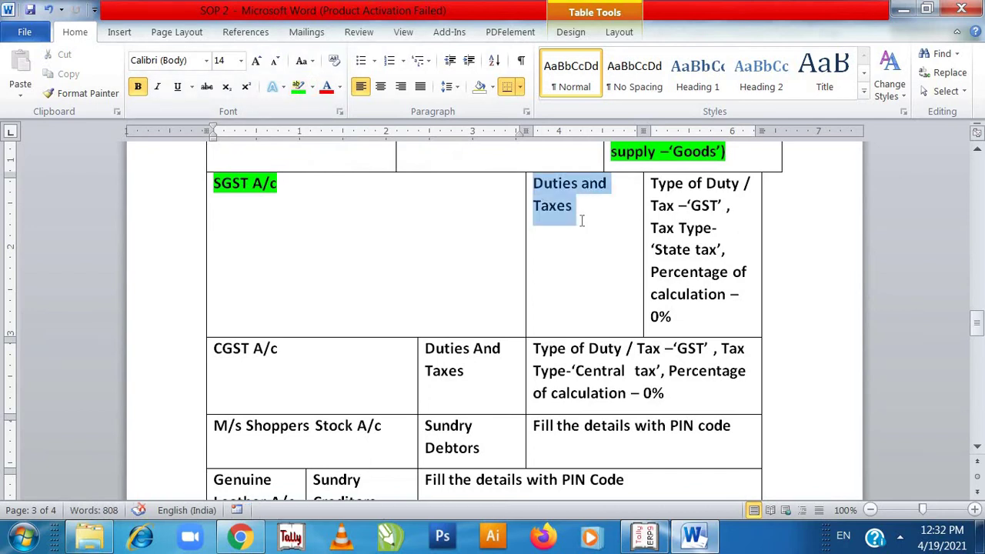
click(298, 87)
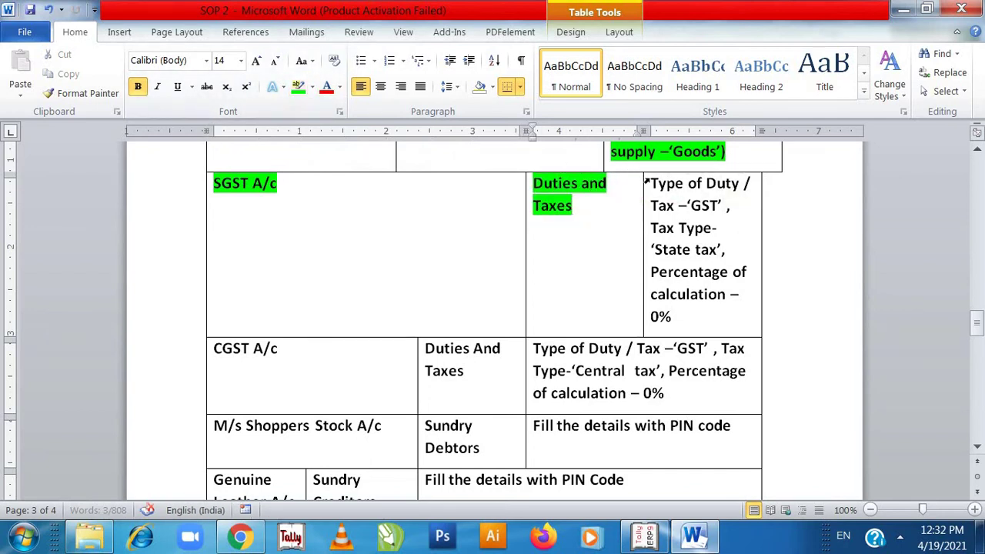
drag(651, 185, 685, 317)
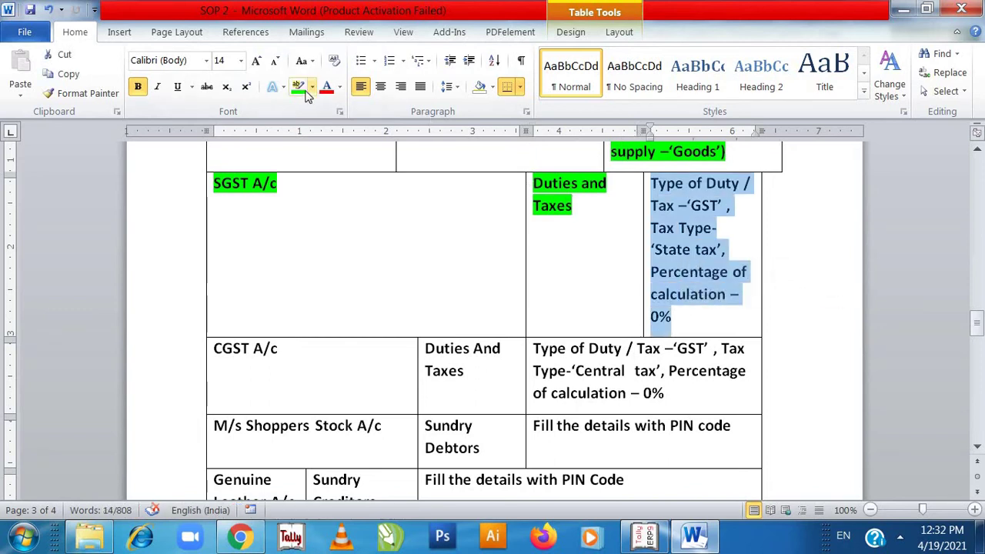
click(299, 87)
click(347, 370)
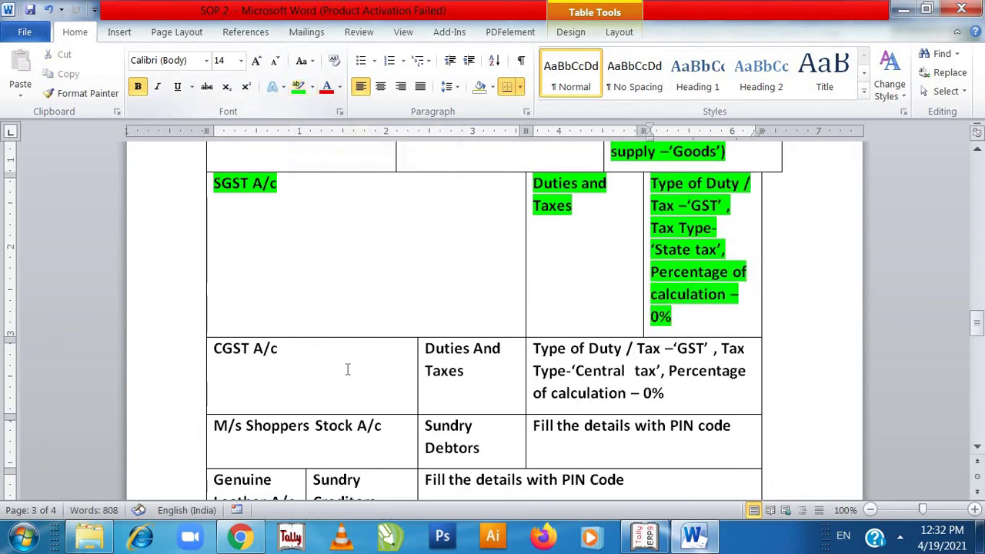
click(286, 351)
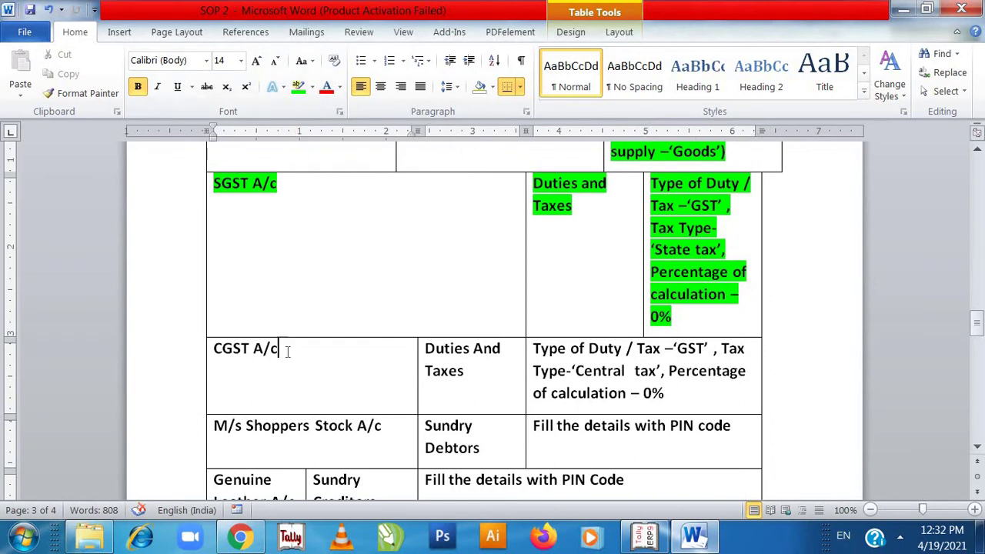
- Start a ledger named CGST A/C under Duties & Taxes
key(alt+Tab)
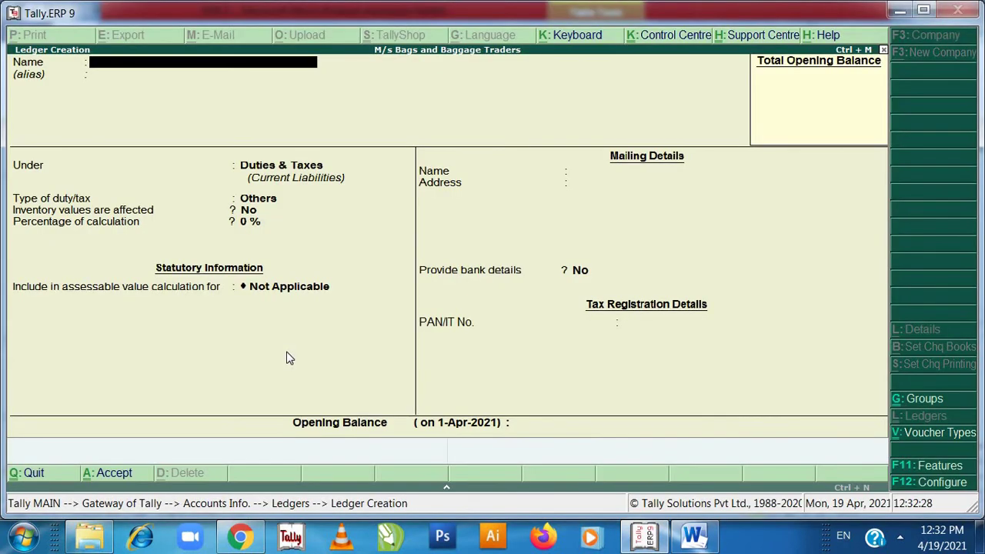
text(CGST A/C)
key(Return)
key(Return)
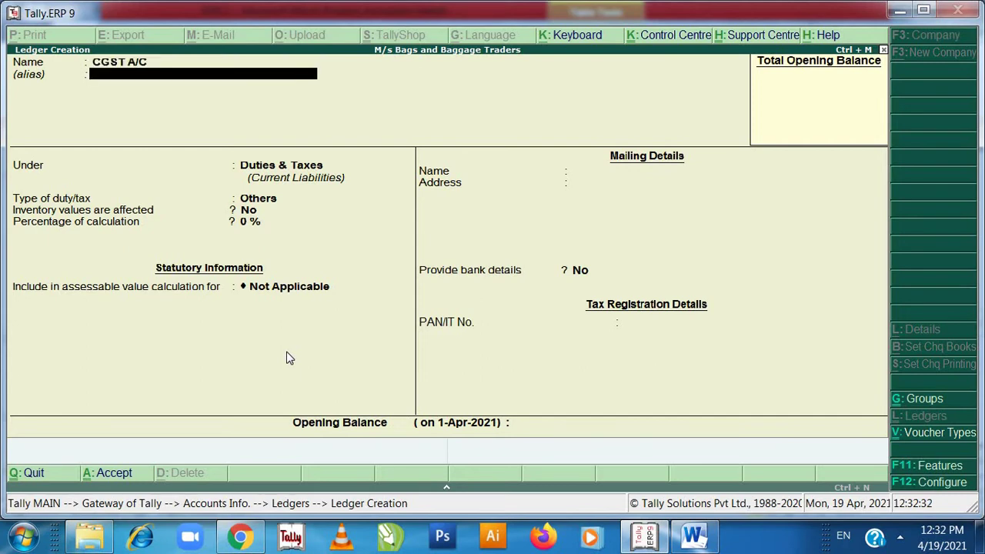
text(D)
key(Down)
key(Down)
key(Down)
key(Down)
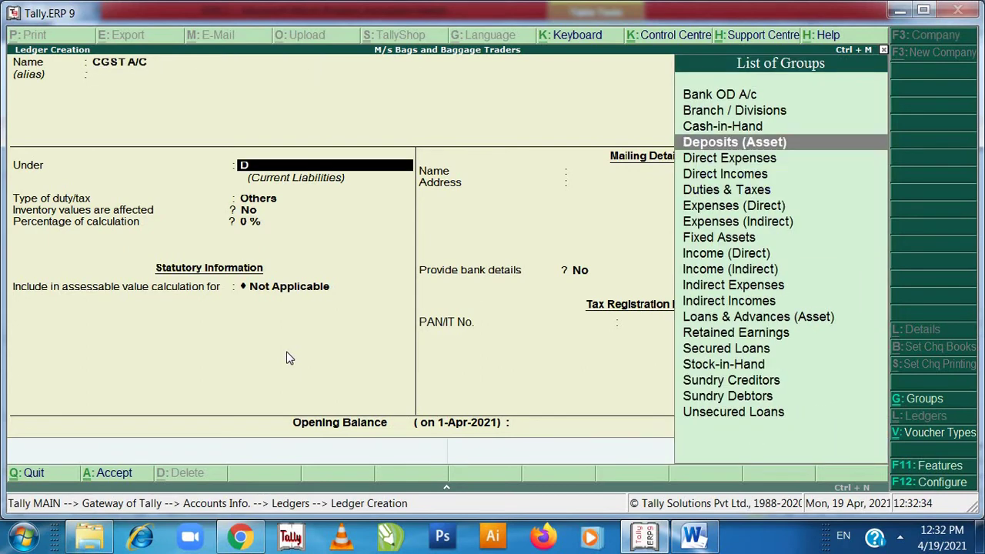
key(Return)
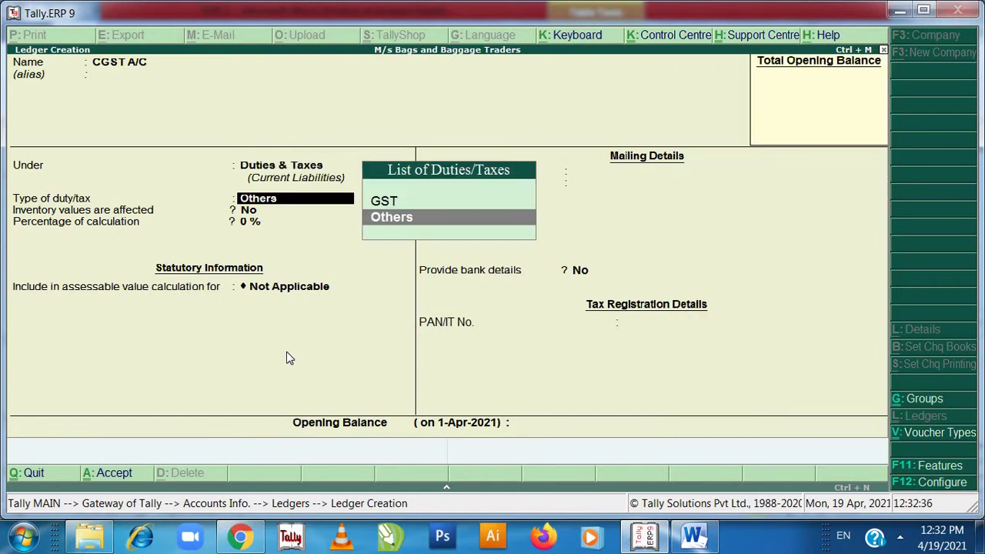
- Make it a GST Central Tax duty at 0% and save it
key(Up)
key(Return)
key(Down)
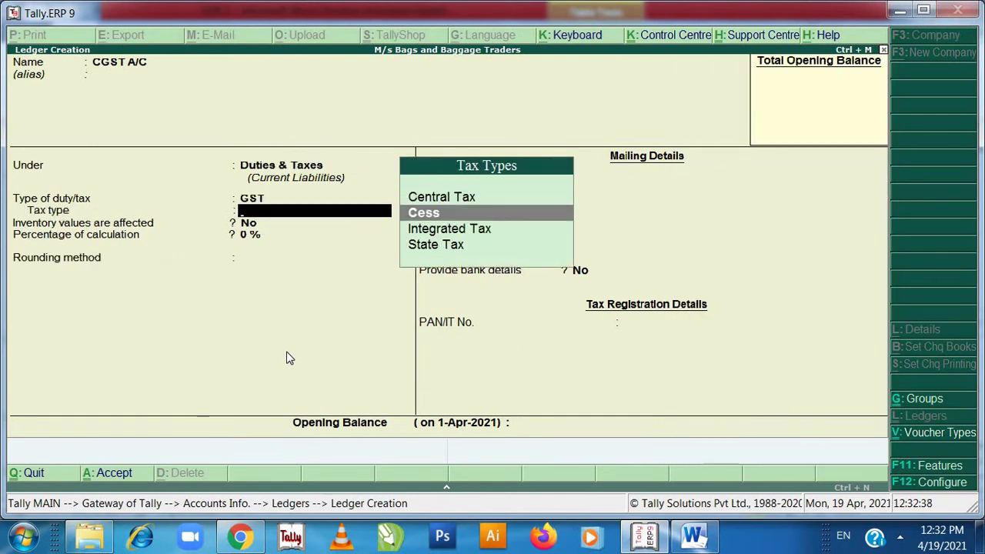
key(Down)
key(Up)
key(Up)
key(Return)
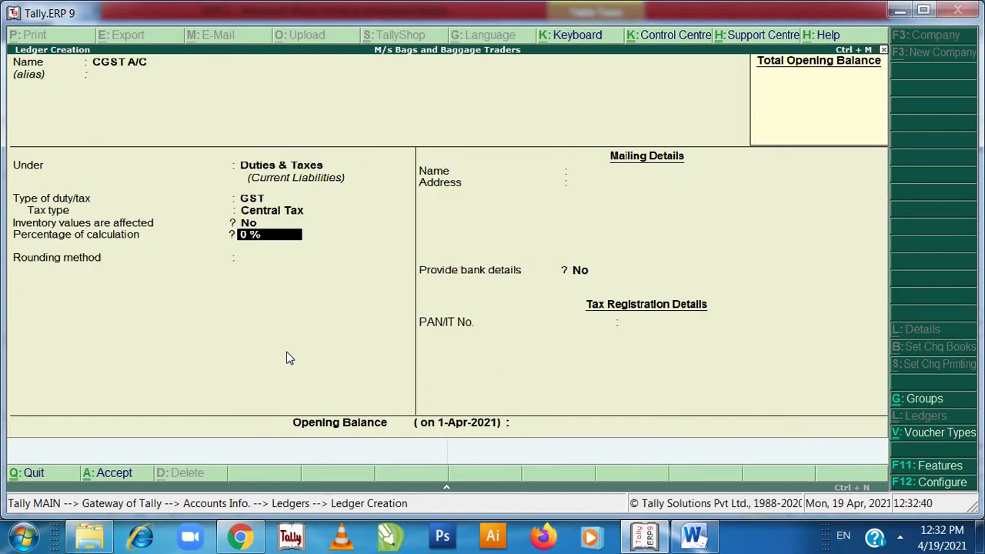
key(Return)
key(Return)
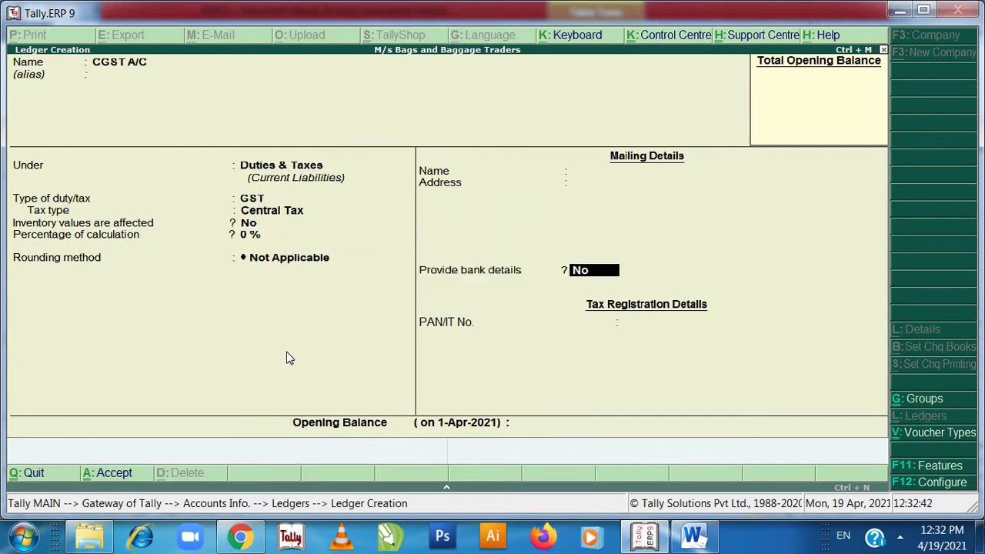
key(Return)
key(Return)
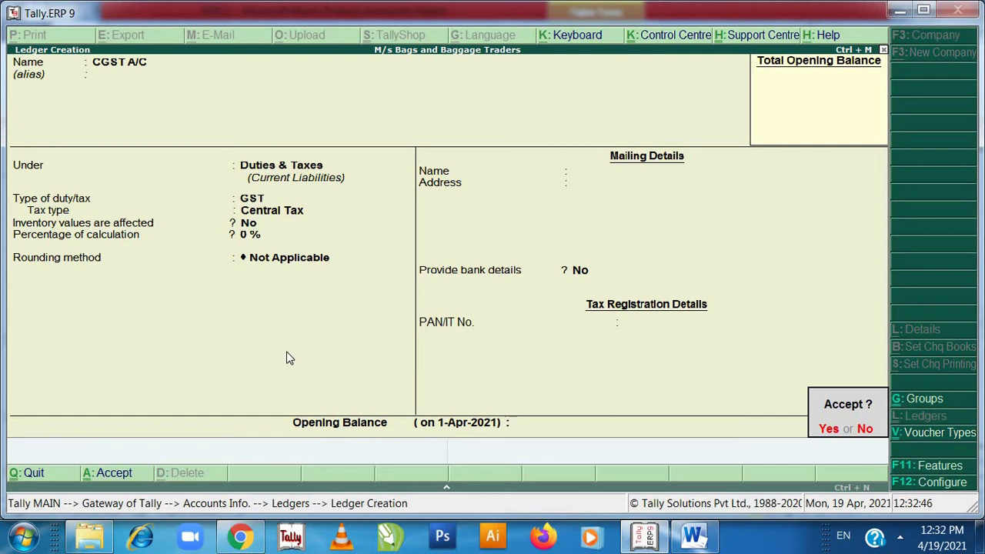
key(Return)
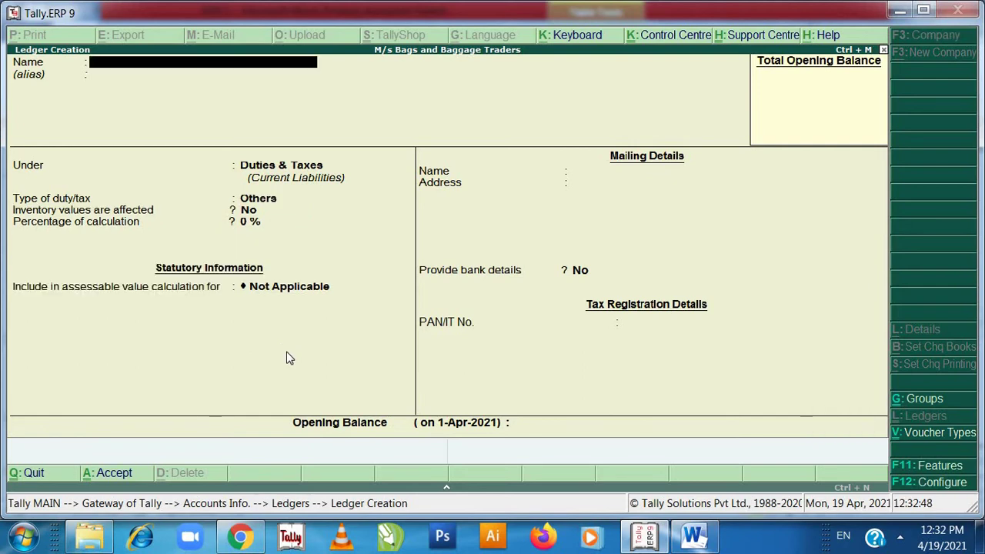
key(alt+Tab)
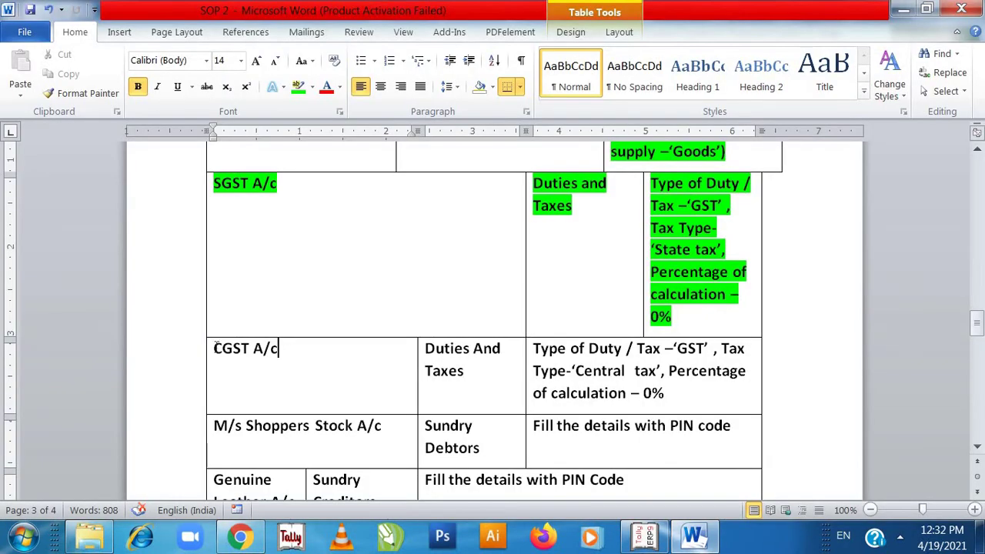
- Highlight the CGST A/c, Duties And Taxes, and CGST duty description cells in green
drag(216, 348, 292, 351)
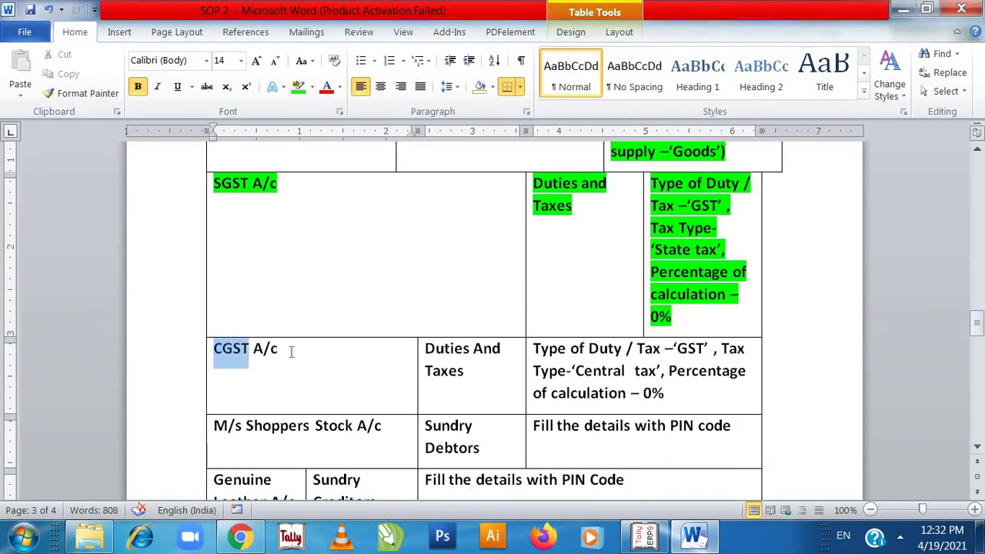
click(298, 87)
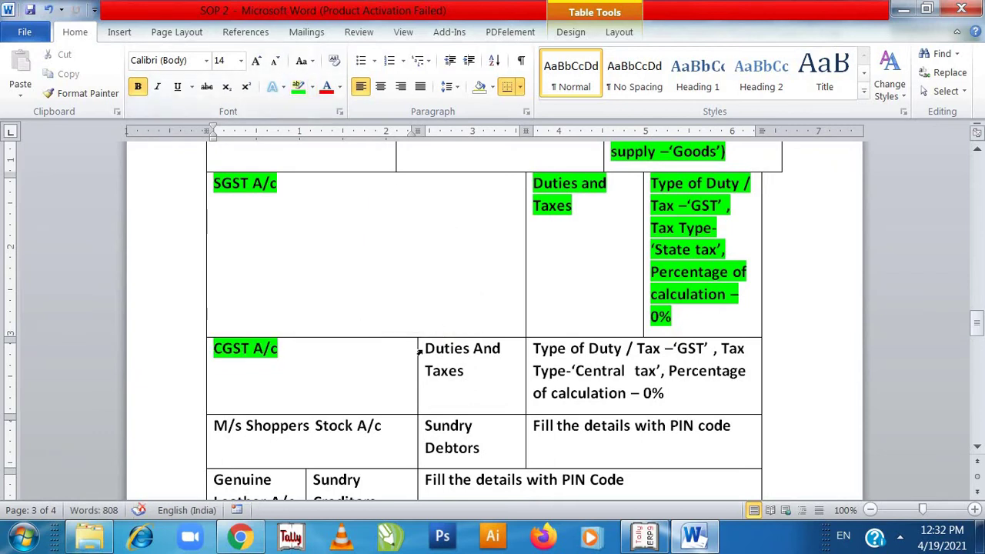
drag(421, 350, 462, 378)
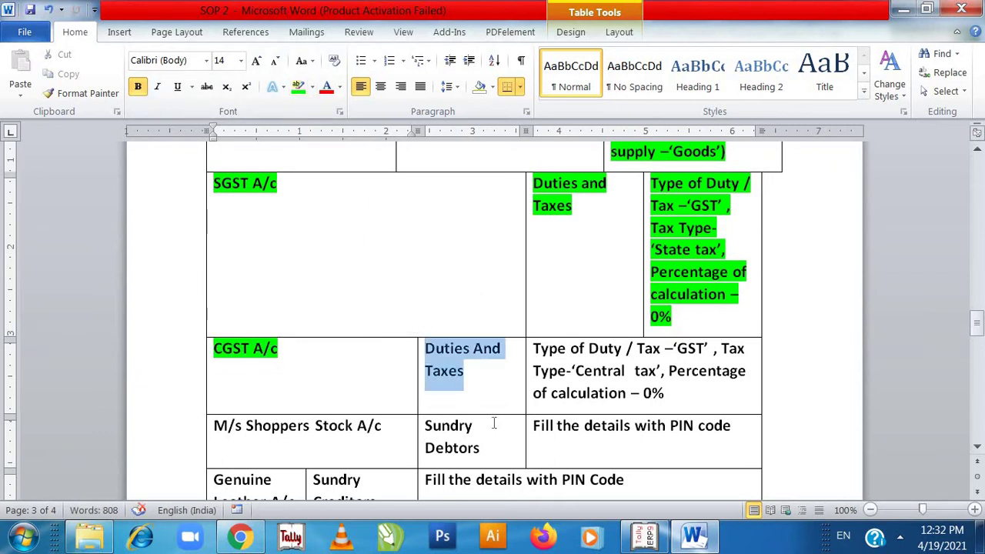
click(298, 87)
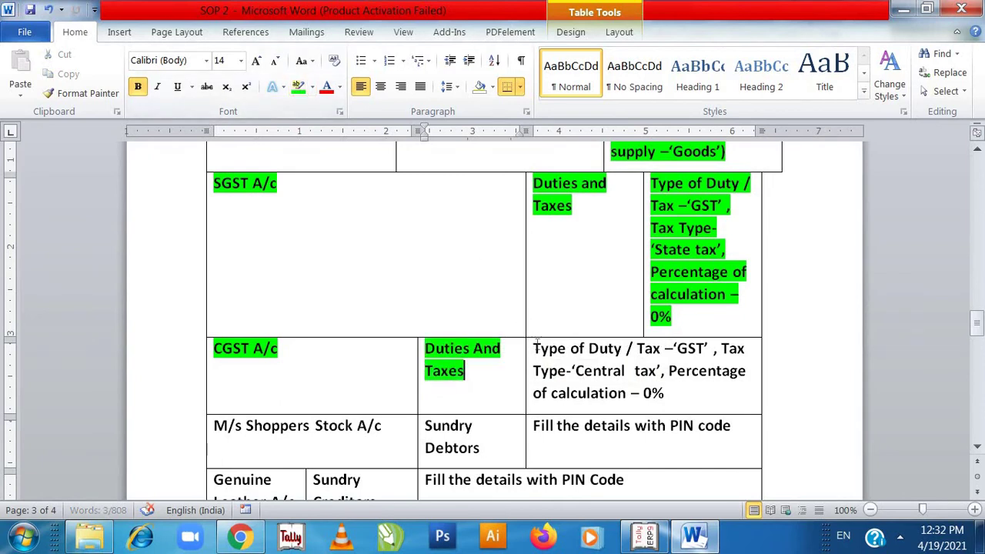
drag(537, 341, 669, 385)
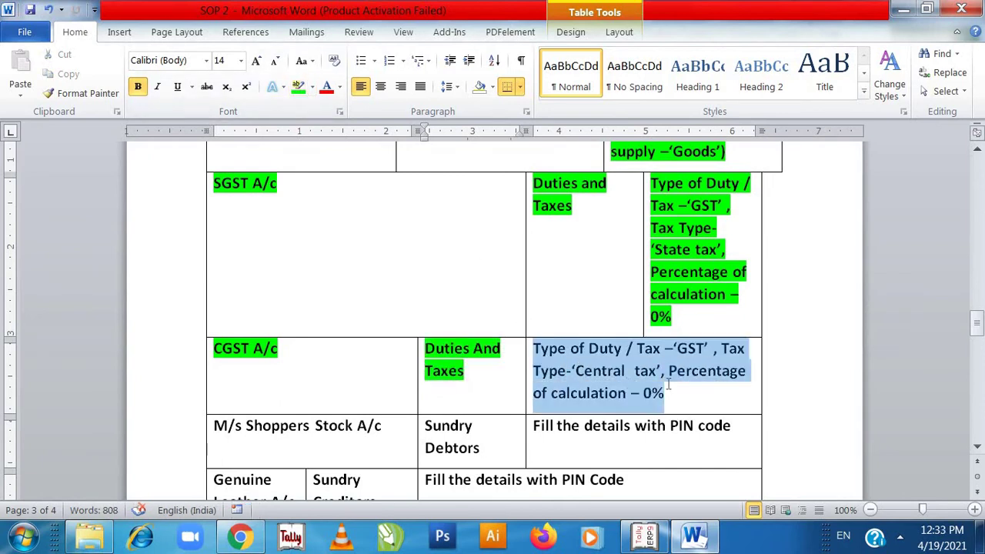
click(298, 87)
click(332, 480)
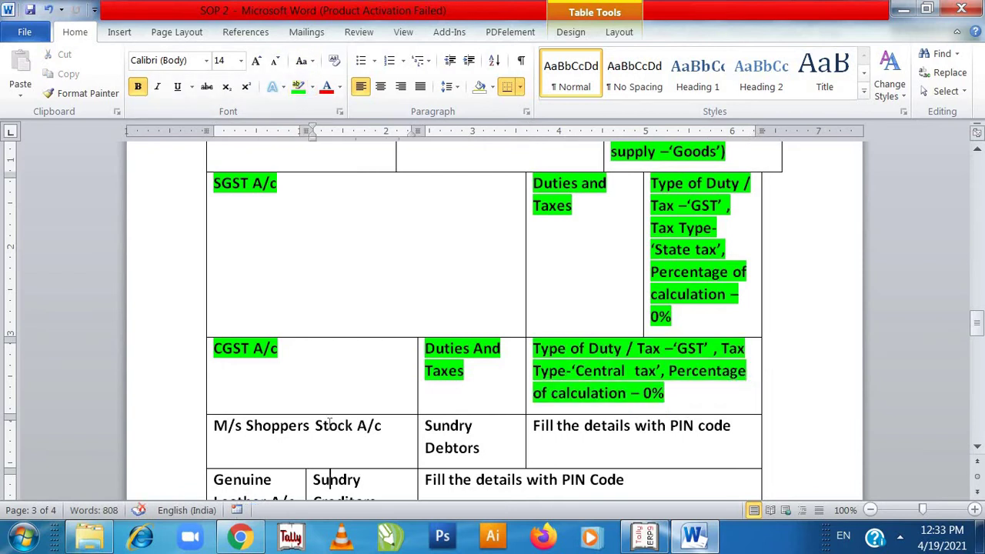
key(Down)
key(Down)
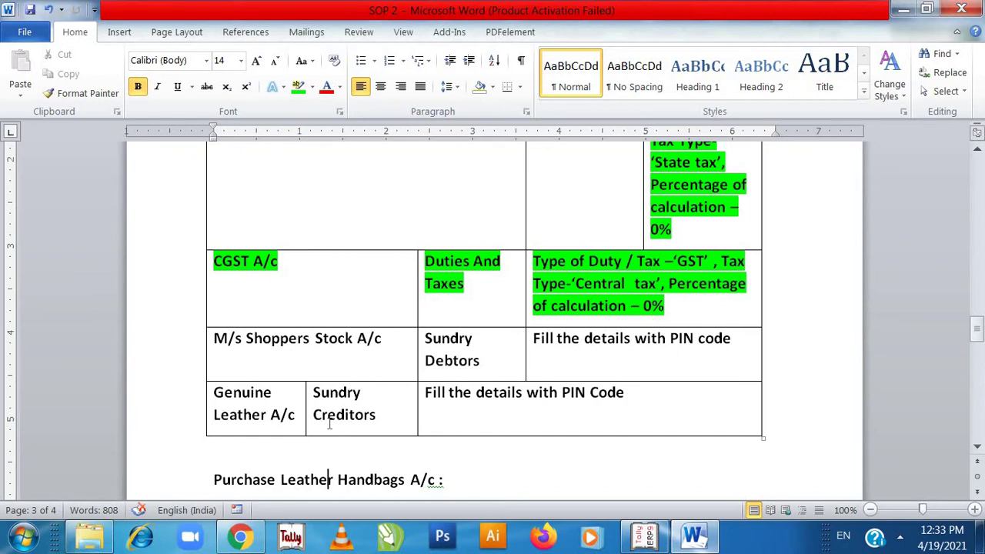
key(alt+Tab)
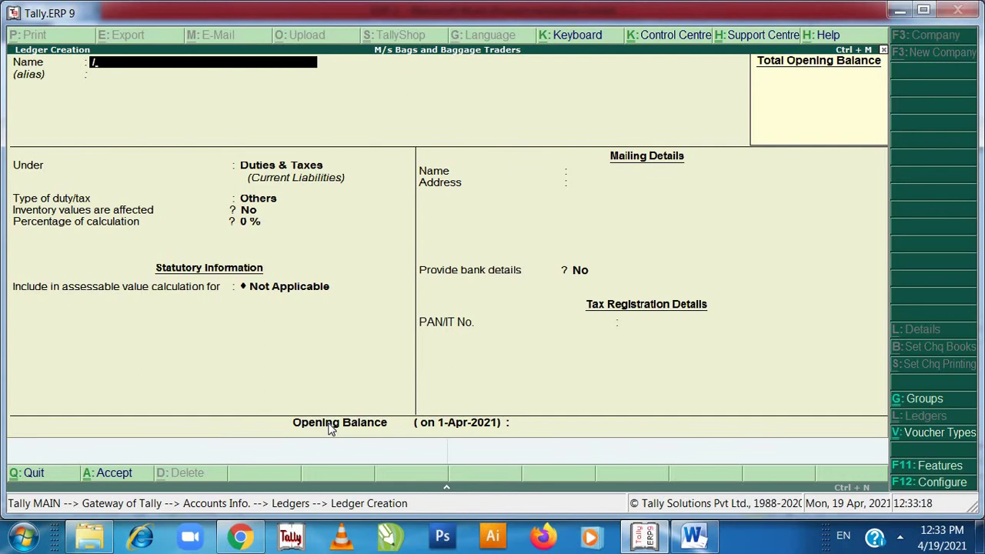
- Enter the ledger name M/s Shopper Stock A/c, fixing typos, and skip the alias
text(S)
key(BackSpace)
key(BackSpace)
text(M/s Sh)
key(Return)
text(opper)
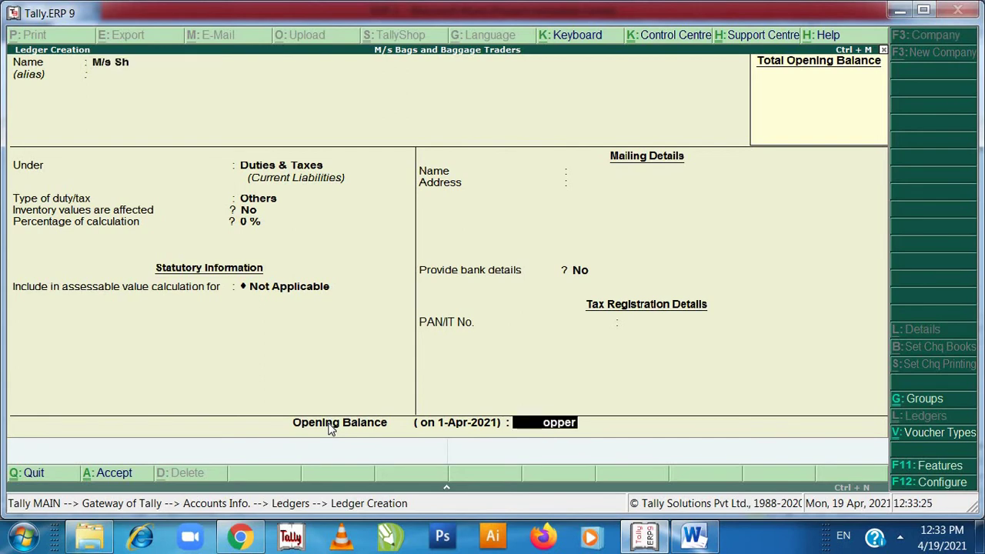
key(BackSpace)
key(BackSpace)
key(BackSpace)
key(BackSpace)
key(BackSpace)
click(158, 64)
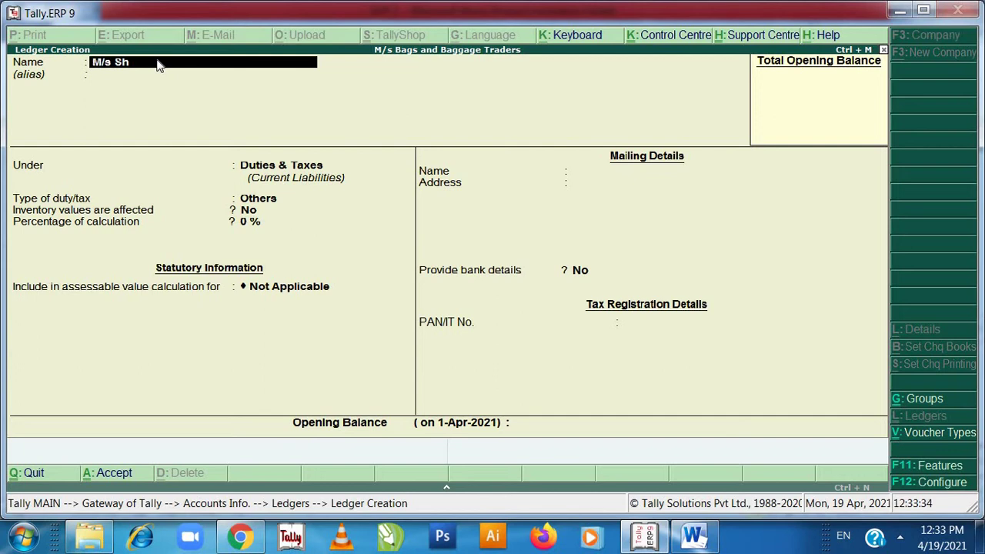
text(opper Stock)
text(A/c)
key(Return)
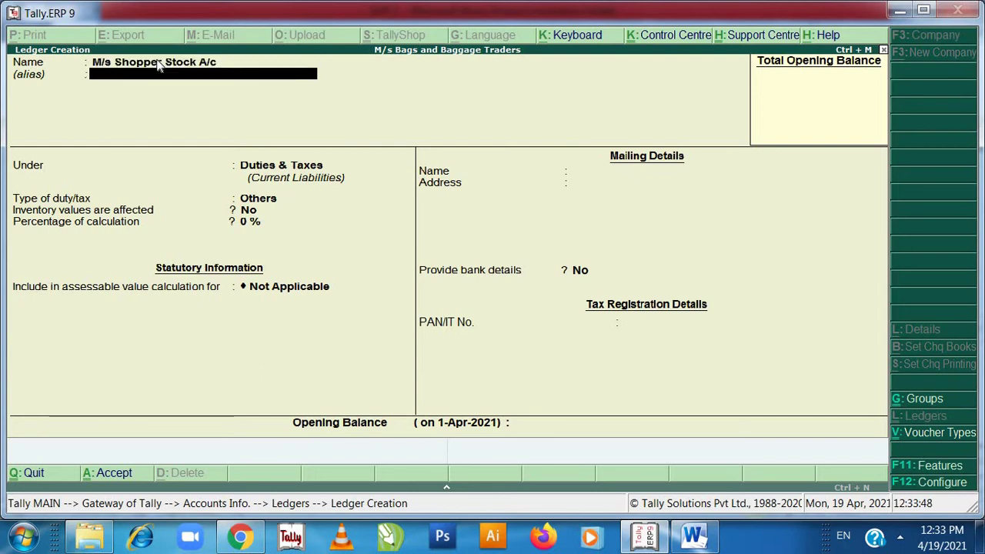
key(Return)
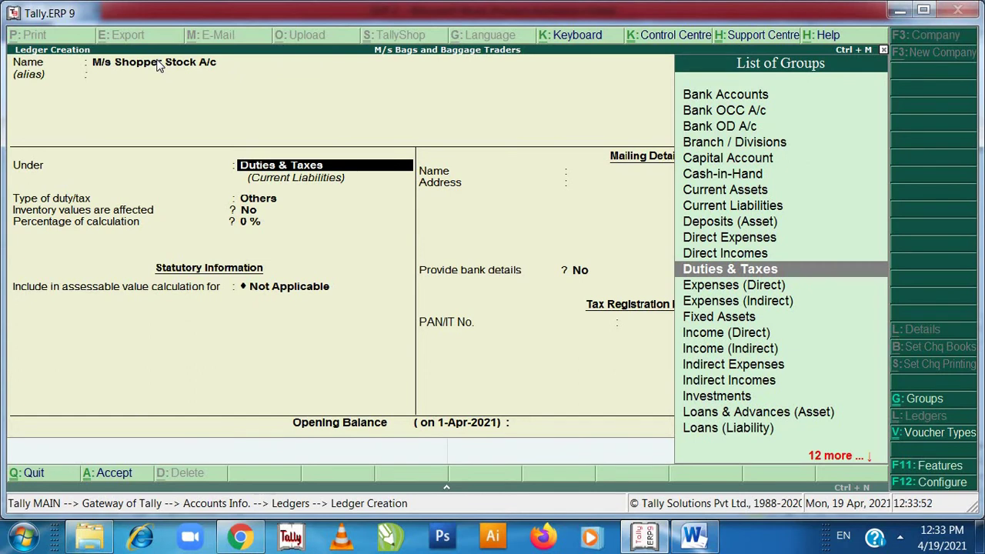
- Place the M/s Shopper Stock A/c ledger under the Sundry Debtors group
text(Sun)
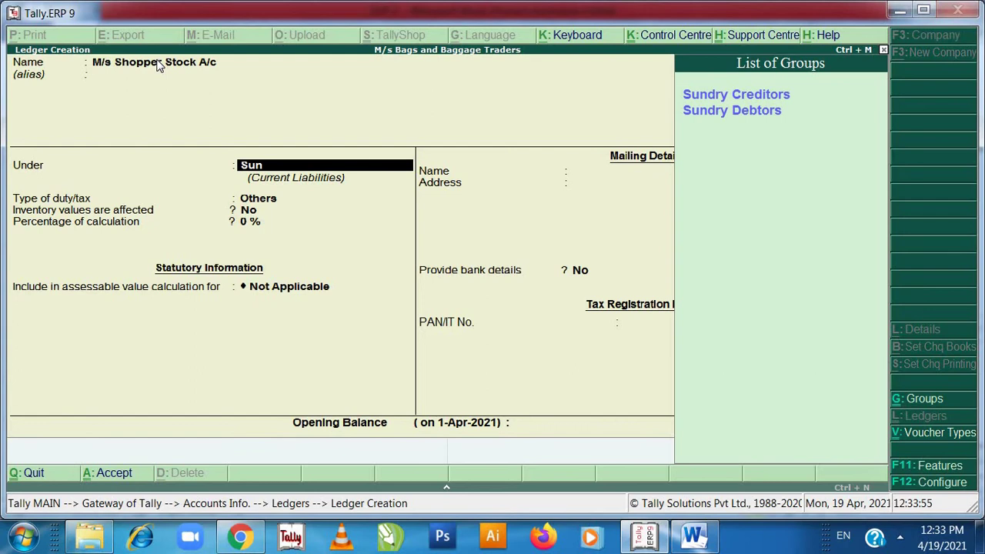
key(Down)
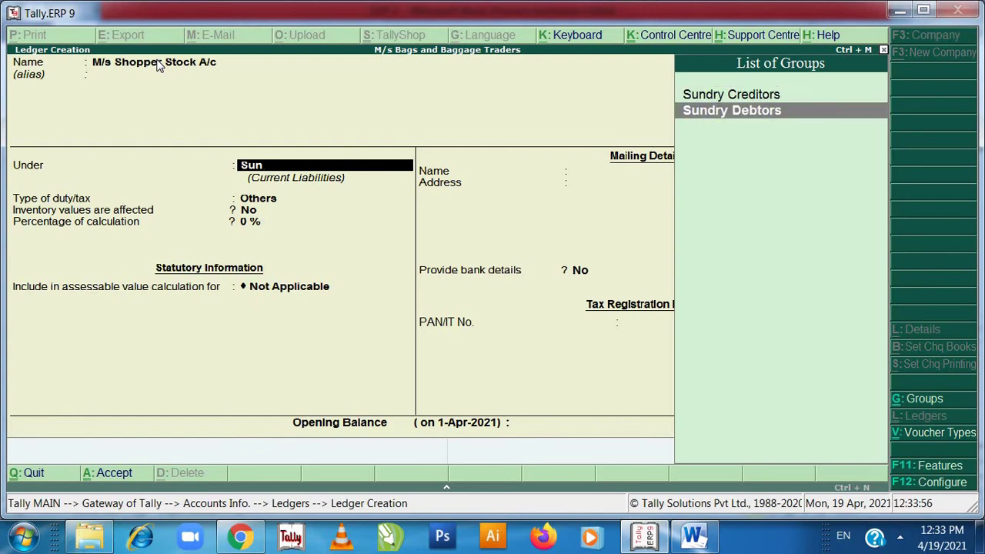
key(Return)
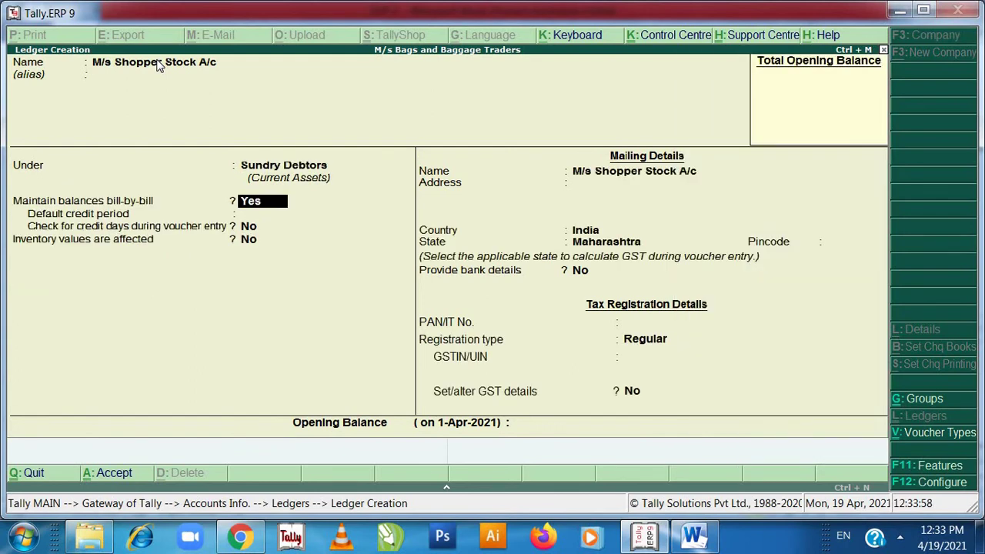
- Keep the default bill-by-bill settings and start entering the mailing address
key(Return)
key(Return)
key(Return)
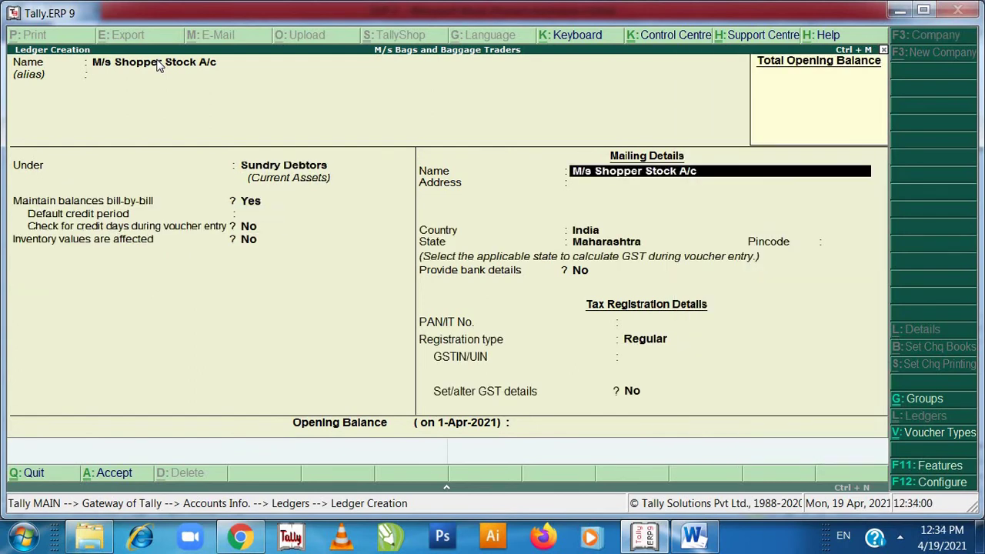
key(Return)
key(Return)
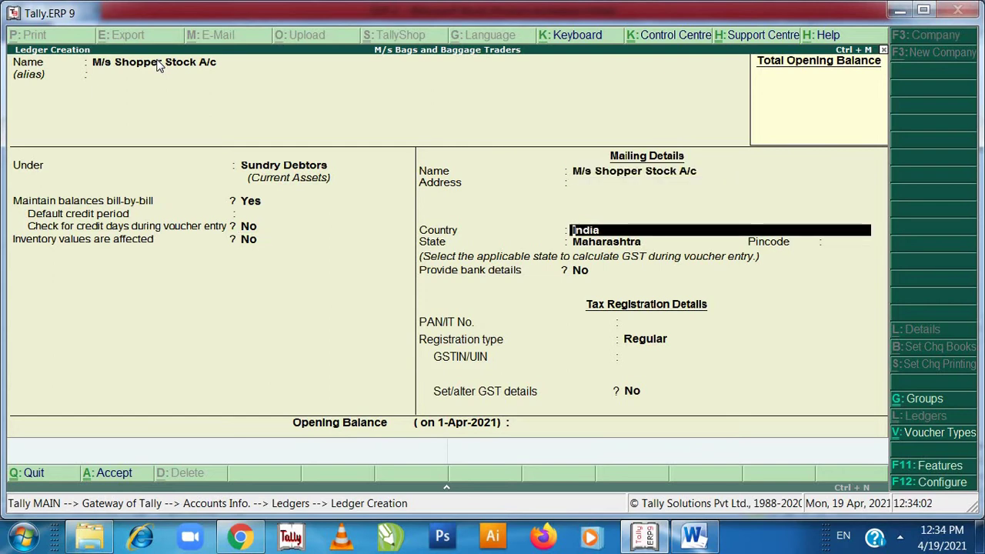
key(Up)
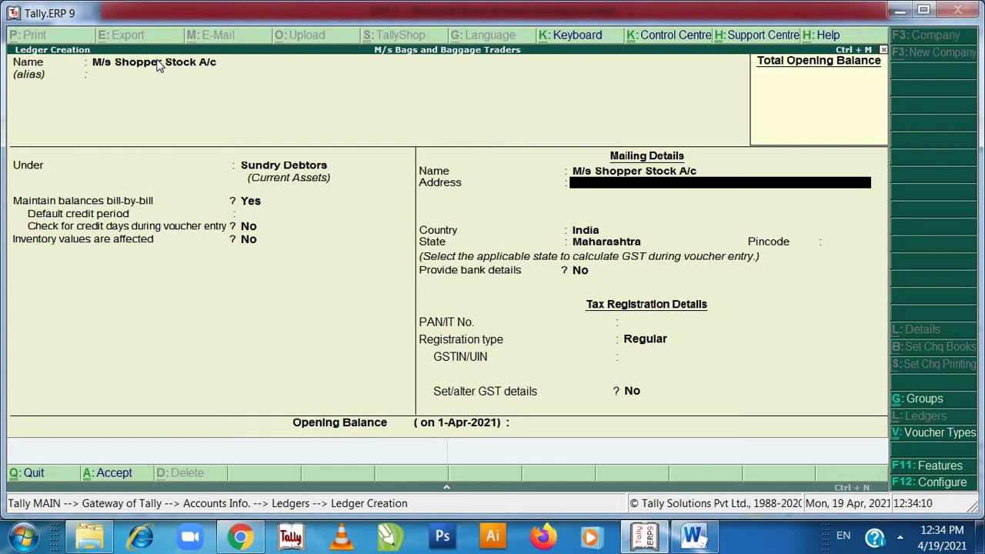
text(Pari Industrial e)
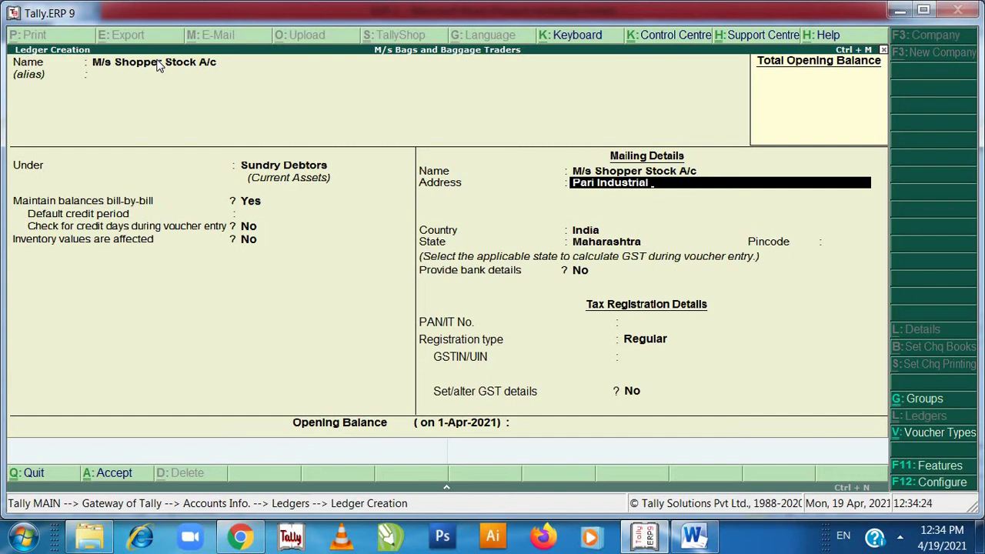
- Complete the address ending 'Estate, Chiplun', keeping country India and state Maharashtra
text(e)
key(BackSpace)
text(Estate, c)
key(BackSpace)
text(Chiplun)
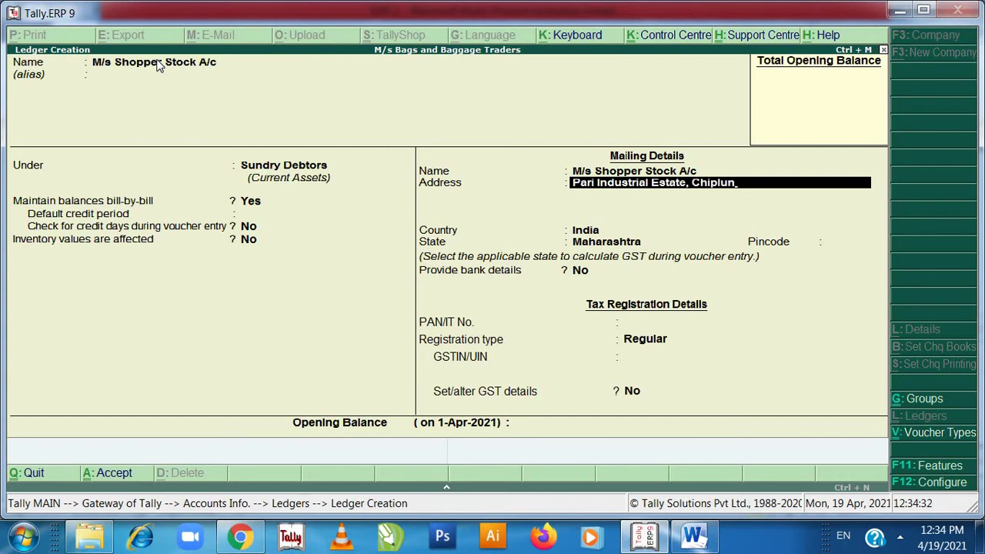
key(Return)
key(Return)
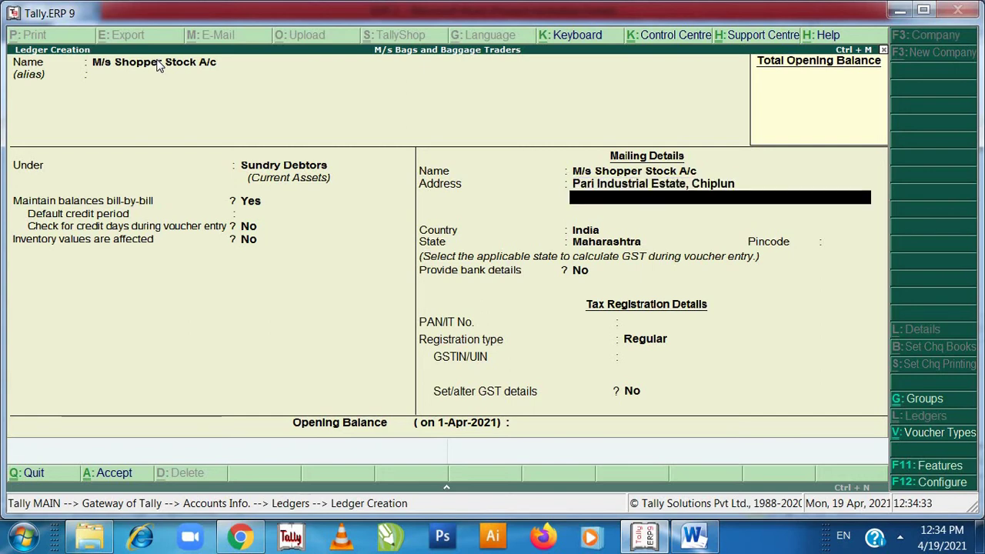
key(Return)
key(Return)
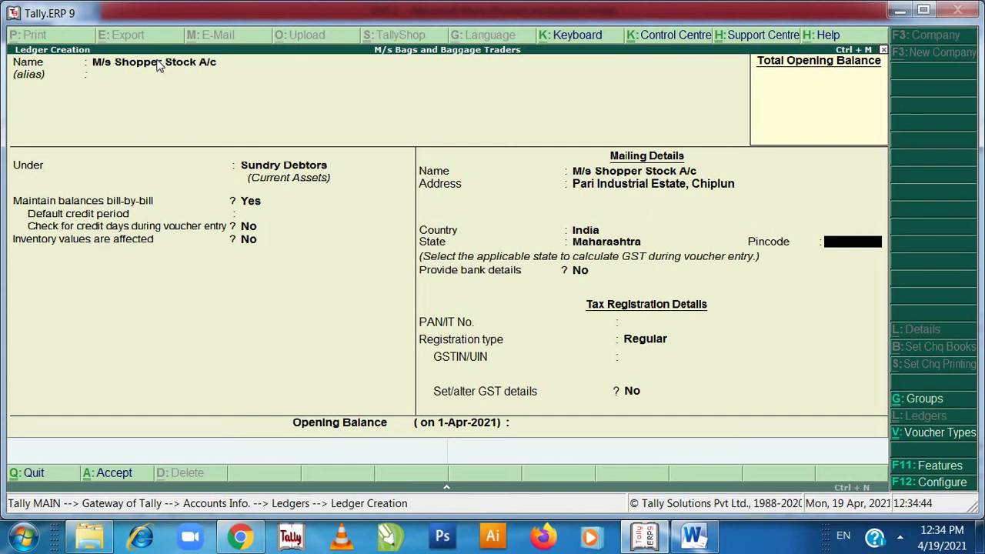
- Enter pincode 416606, keep Regular registration, and type the party's GSTIN
text(416606)
key(Return)
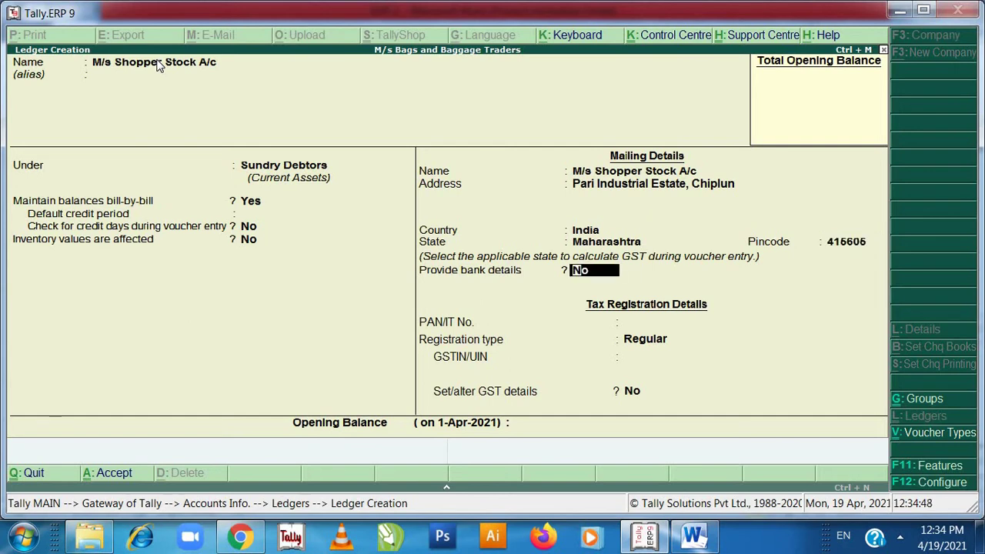
key(Return)
key(Return)
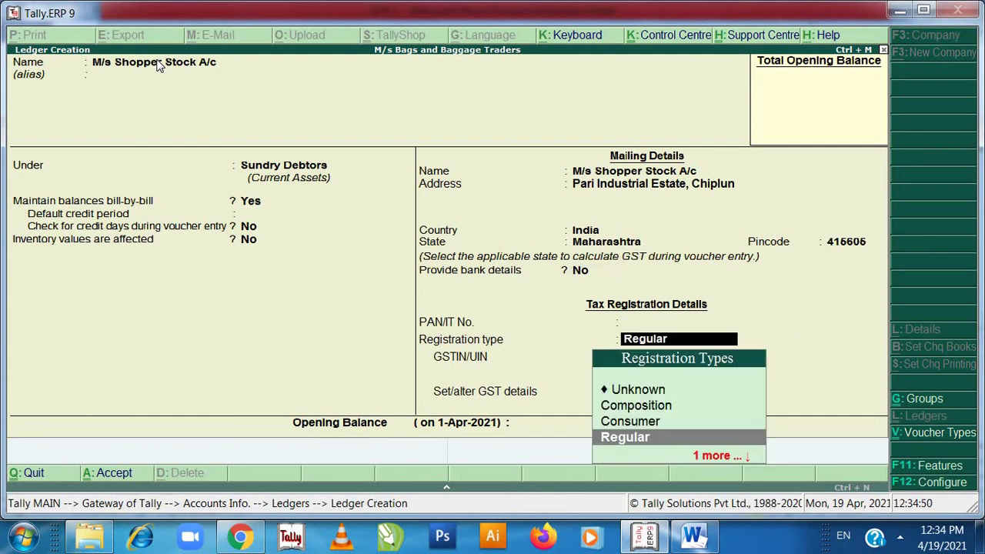
key(Return)
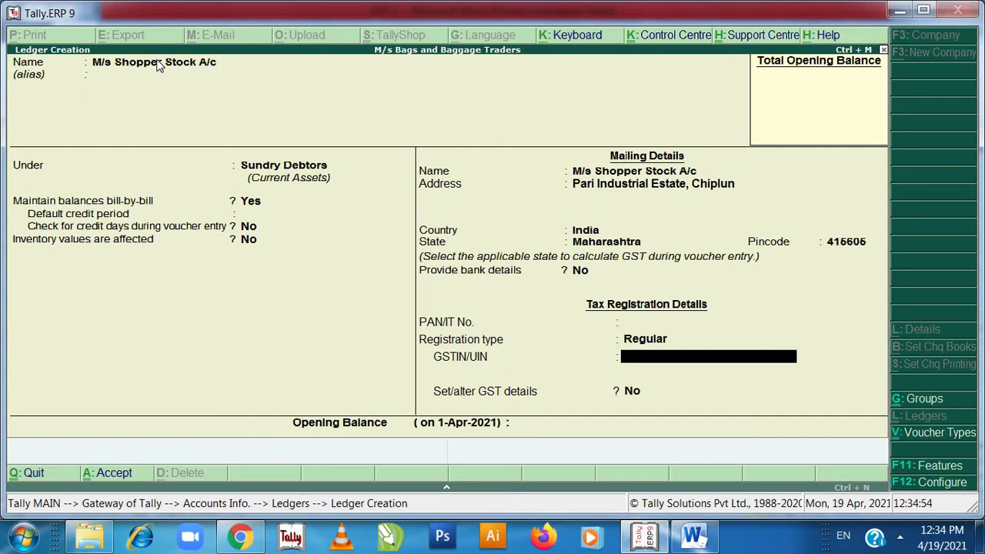
text(27JKLMN4)
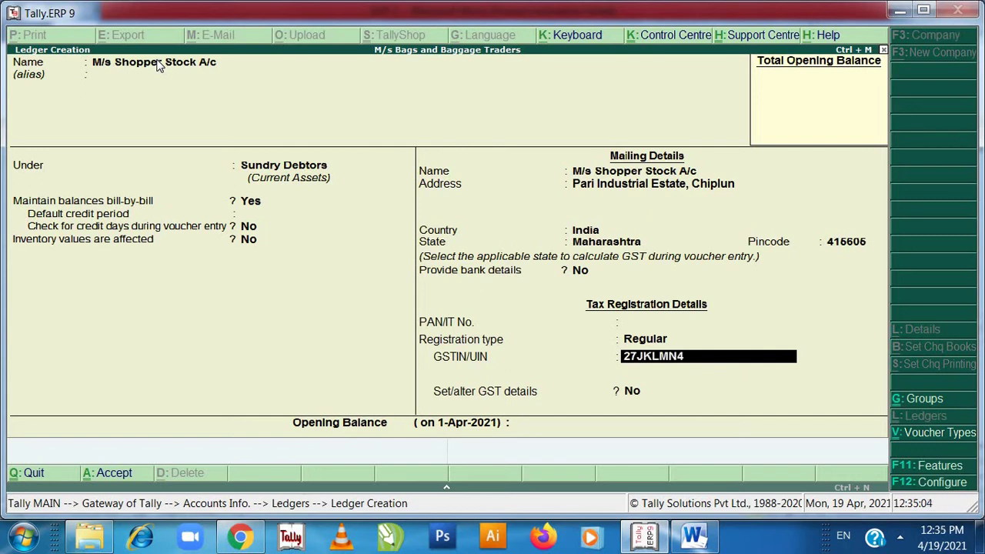
text(321C1Z2)
- In the SOP 2 Word document, select the customer's address and GSTIN text to check it
click(693, 539)
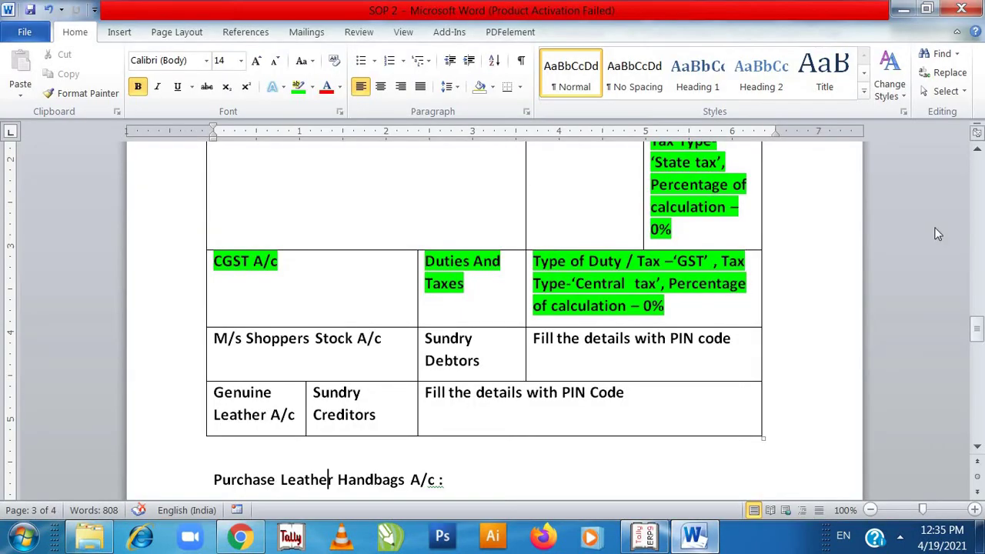
click(978, 331)
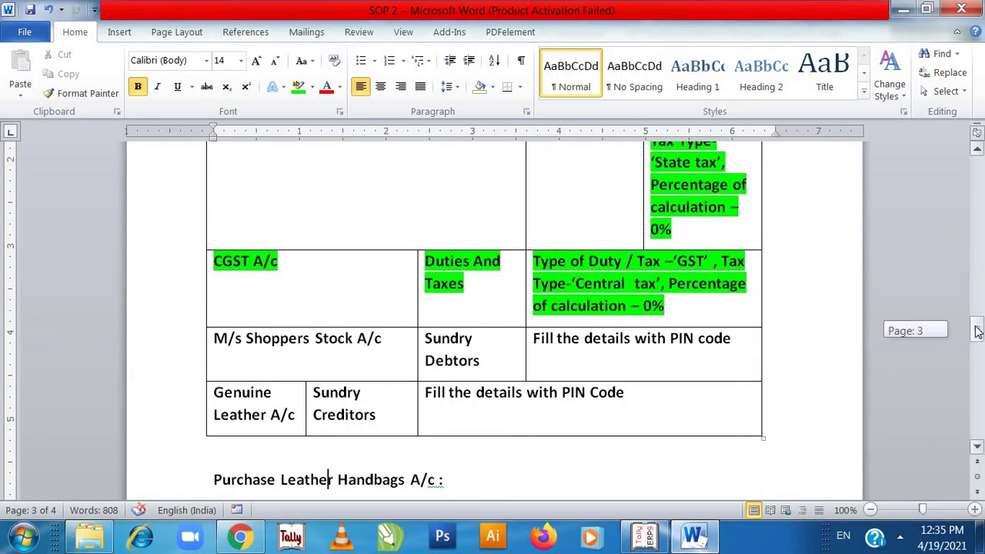
drag(978, 331, 980, 197)
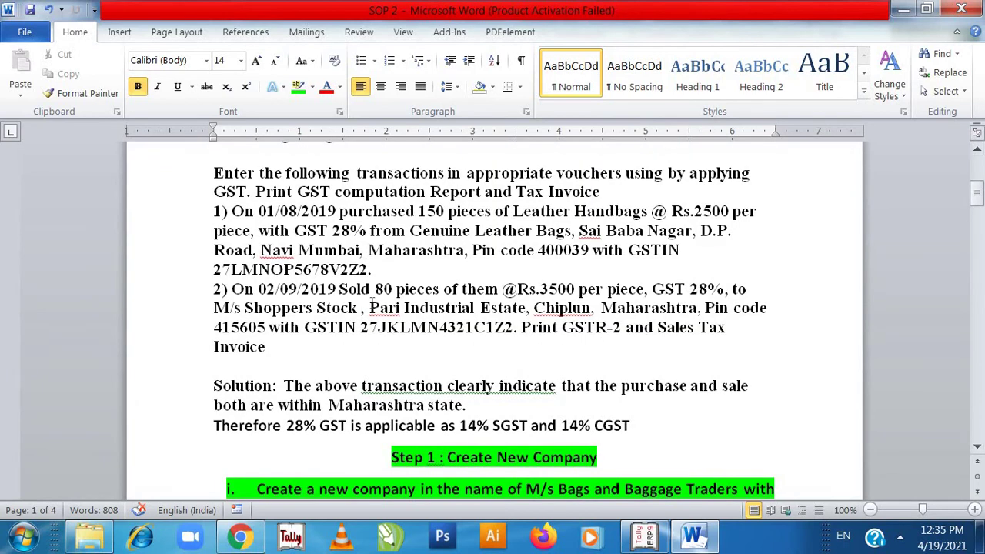
drag(370, 308, 520, 337)
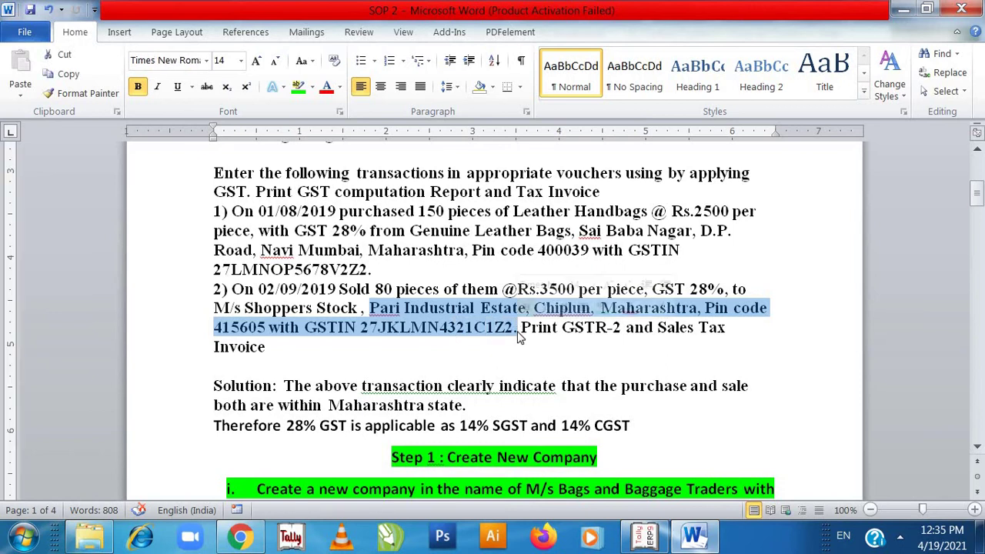
- Scroll the ledger table down to the Genuine Leather A/c row, then accept the GSTIN in Tally
click(978, 308)
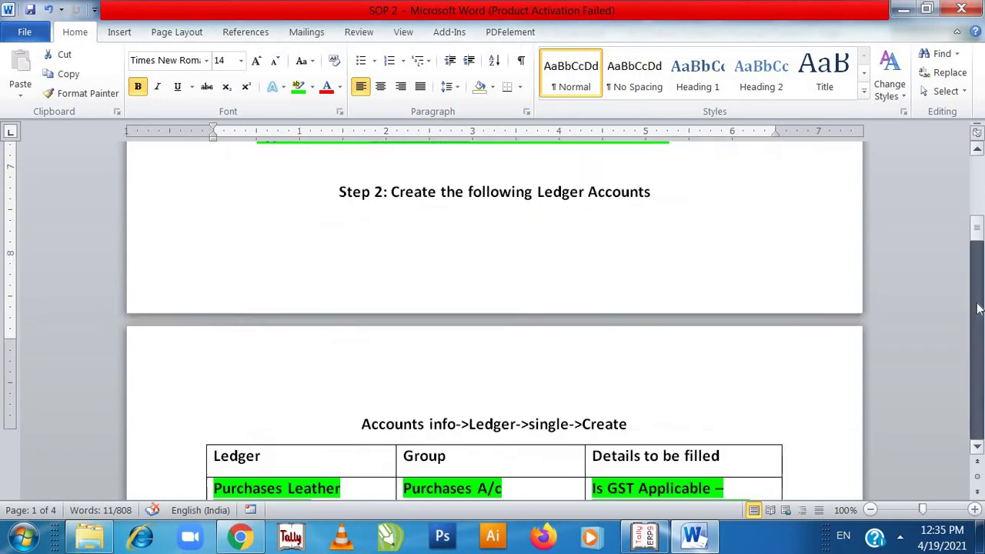
click(977, 308)
click(978, 308)
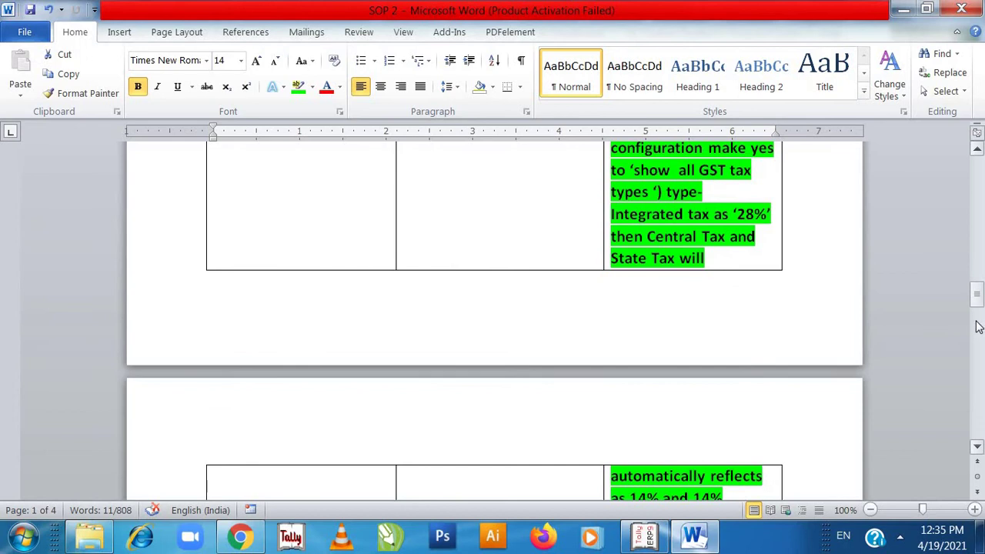
click(978, 326)
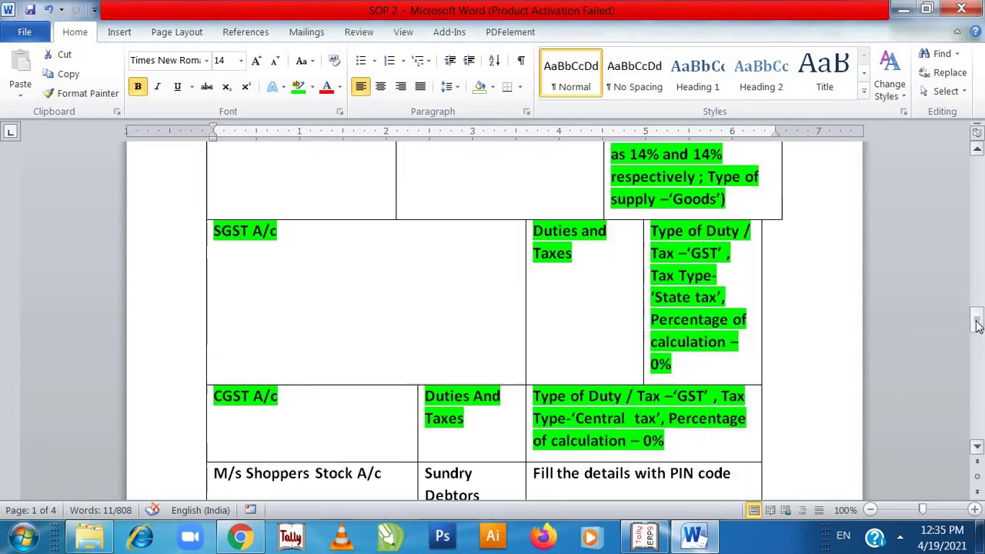
click(978, 448)
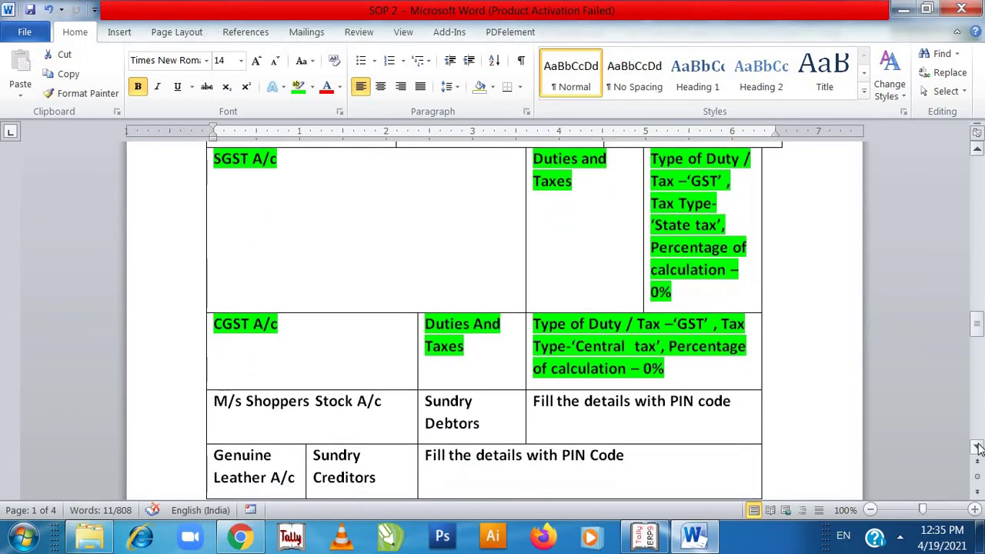
key(alt+Tab)
key(Return)
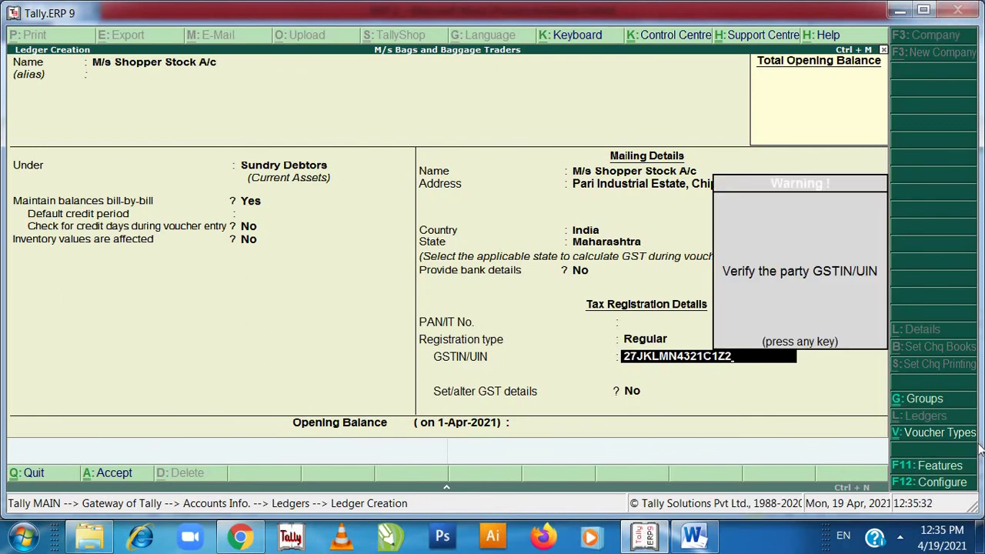
- Clear the GSTIN warning, leave the opening balance blank, and save the Shopper Stock ledger
key(Return)
key(Return)
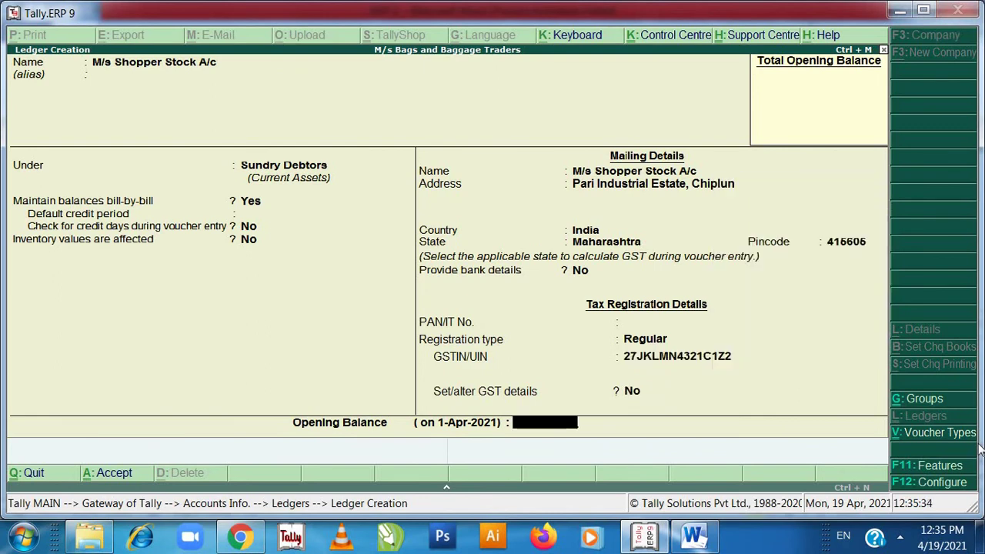
key(Return)
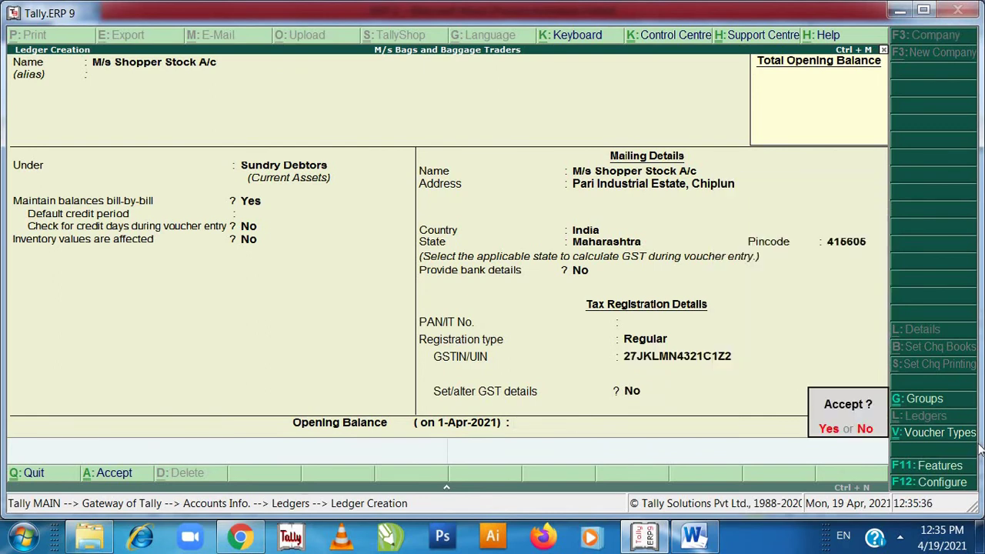
key(alt+Tab)
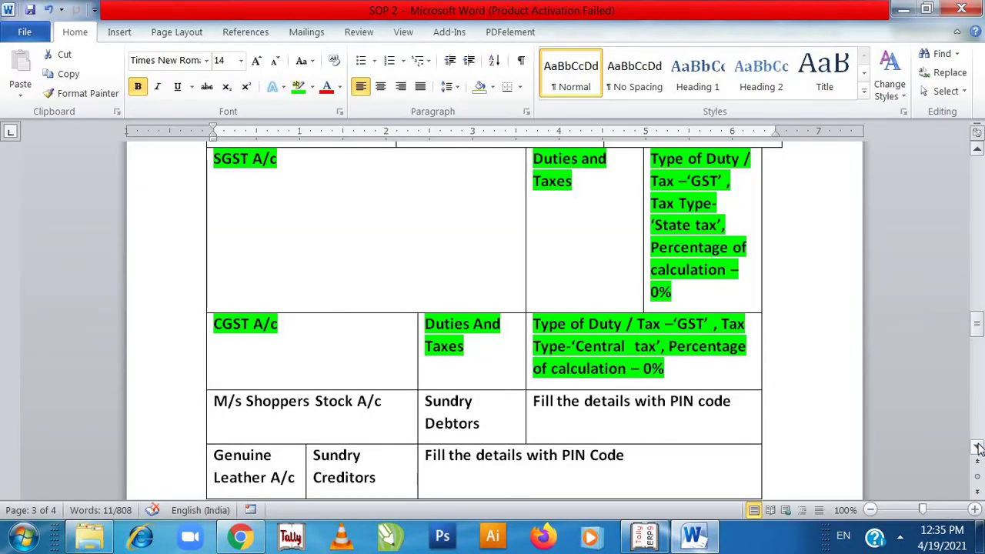
key(alt+Tab)
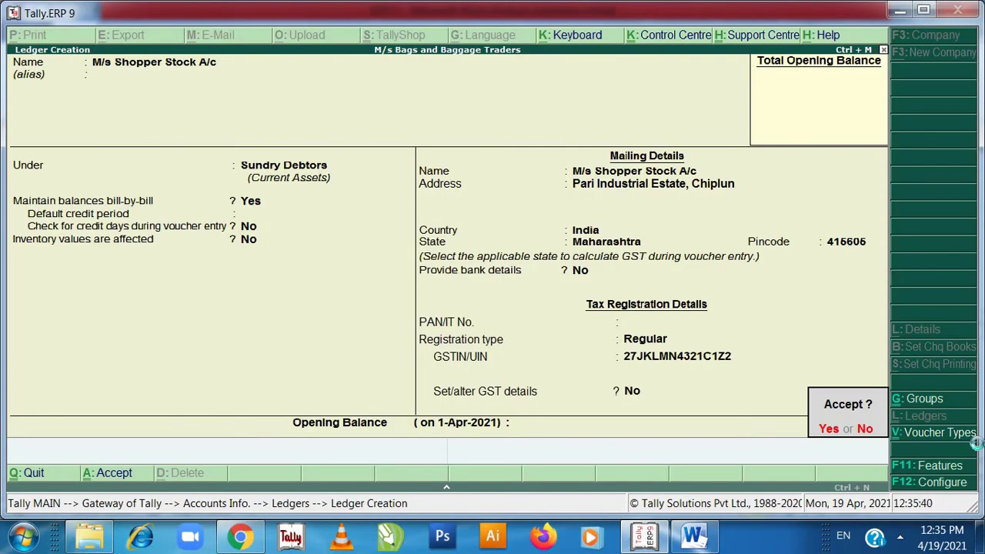
key(Return)
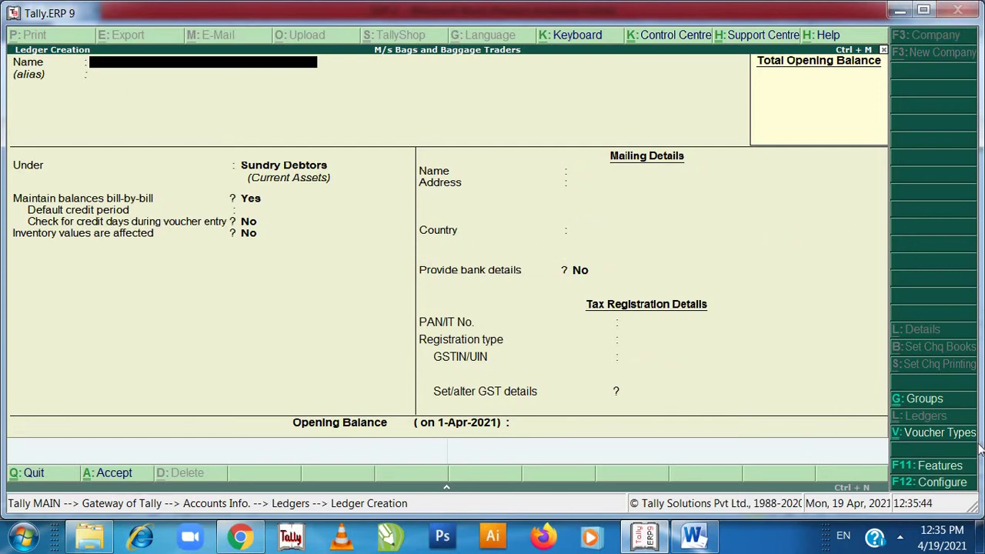
key(alt+Tab)
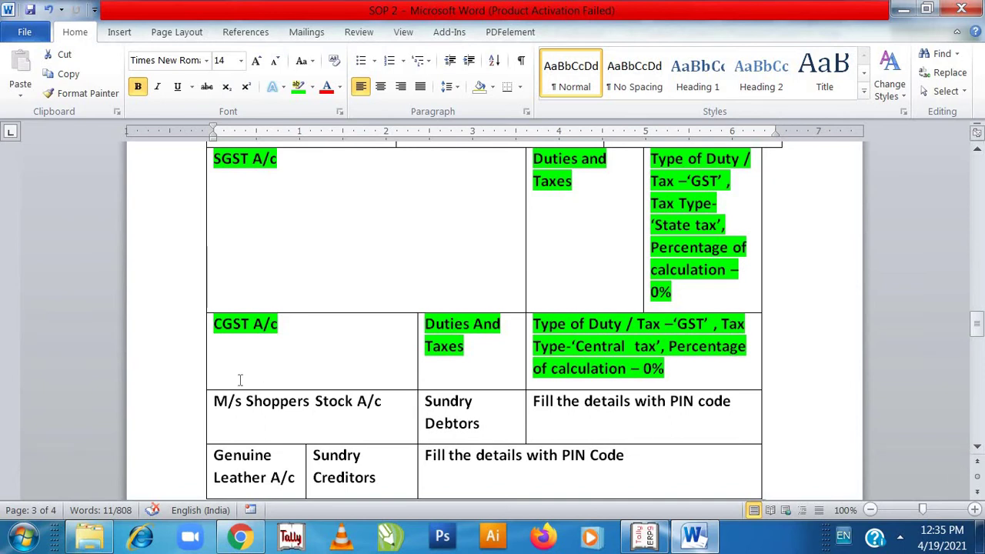
- Highlight the Shoppers Stock row's name, Sundry Debtors and PIN code cells in green
drag(214, 401, 389, 410)
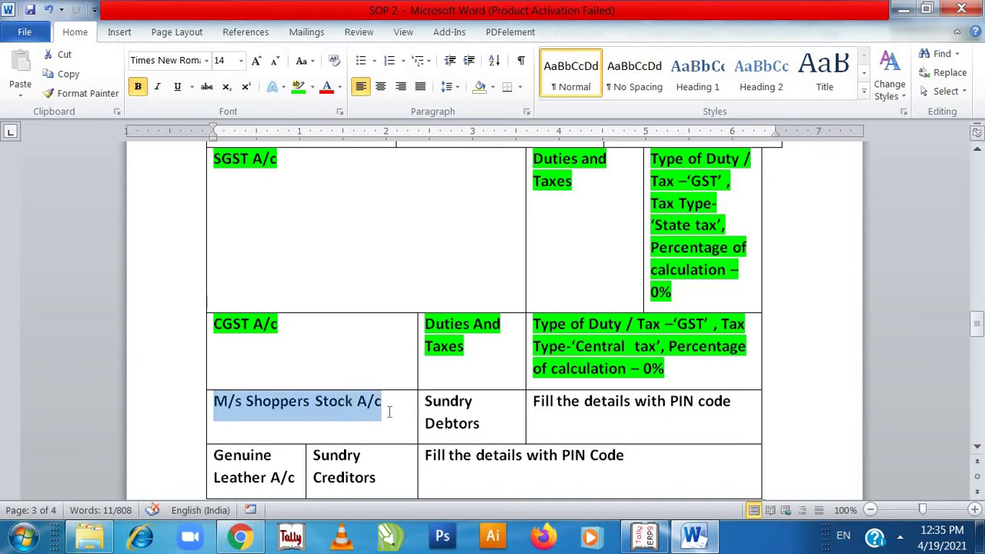
click(298, 86)
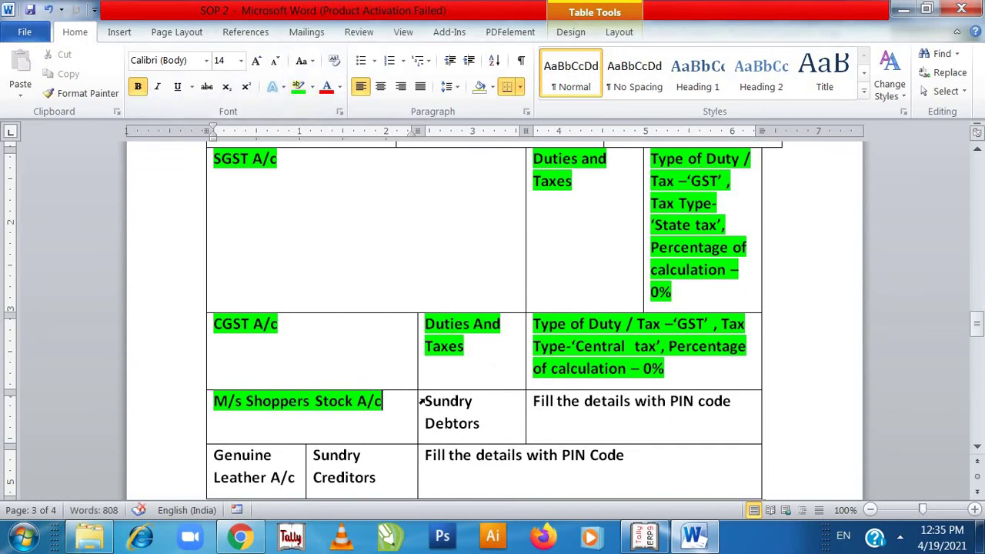
drag(425, 401, 483, 424)
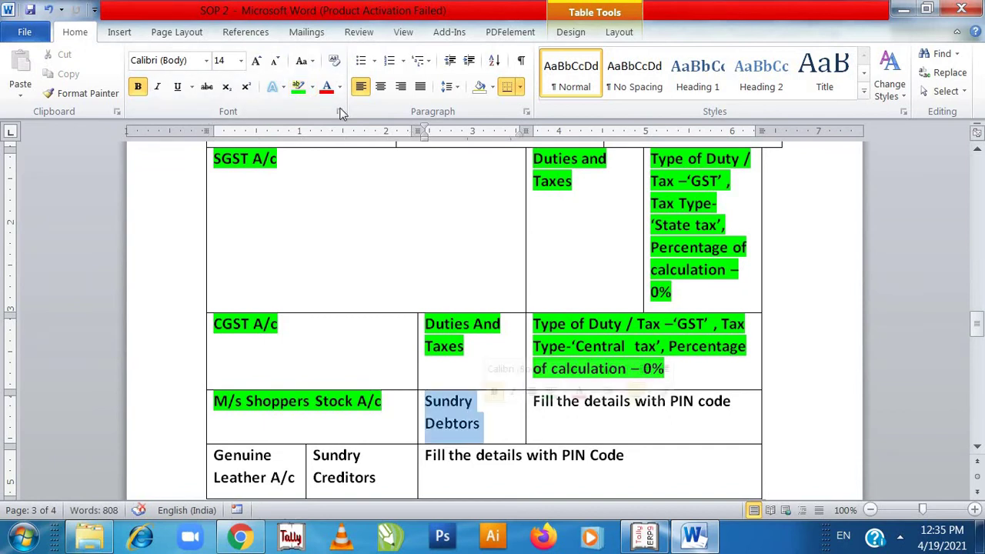
click(300, 90)
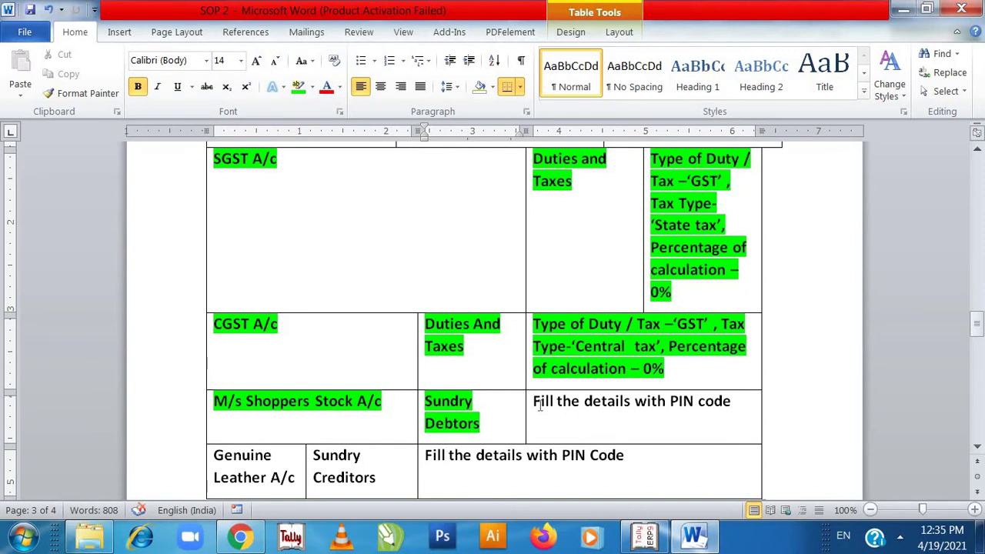
drag(535, 402, 720, 406)
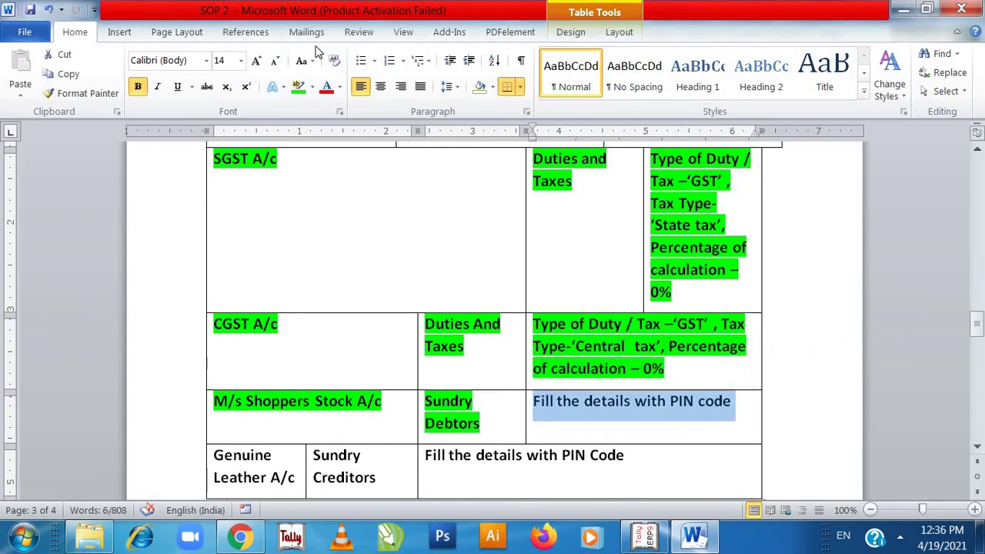
click(301, 86)
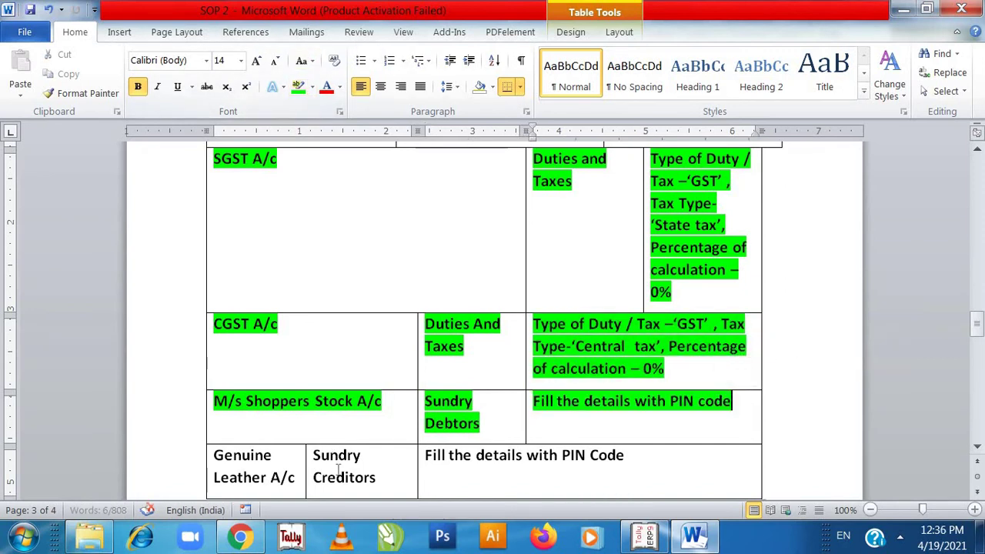
scroll(337, 462, down, 1)
click(337, 480)
scroll(338, 470, down, 1)
click(339, 477)
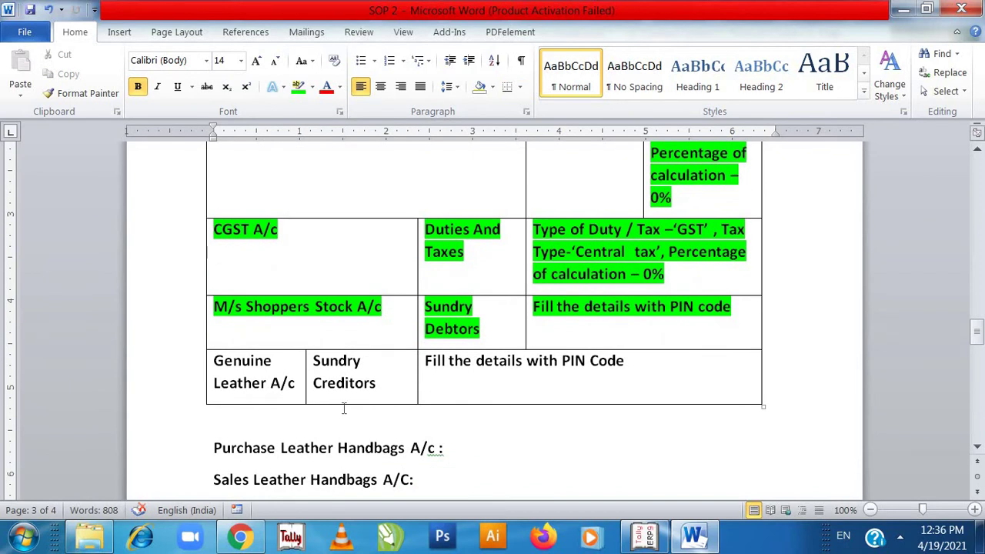
- Name the new ledger Geniune Leather A/c and place it under Sundry Creditors
key(alt+Tab)
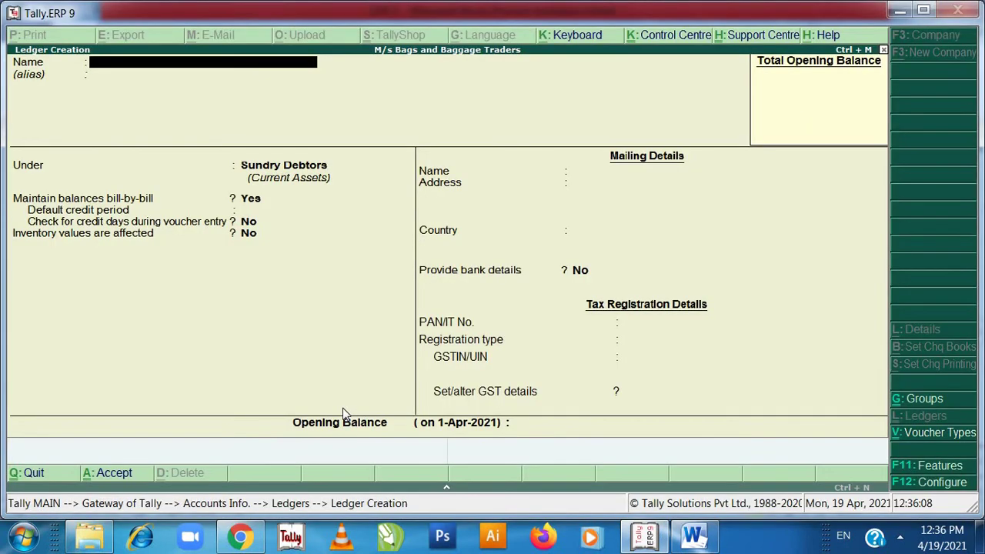
text(Gen)
key(Return)
key(Return)
key(Return)
key(e)
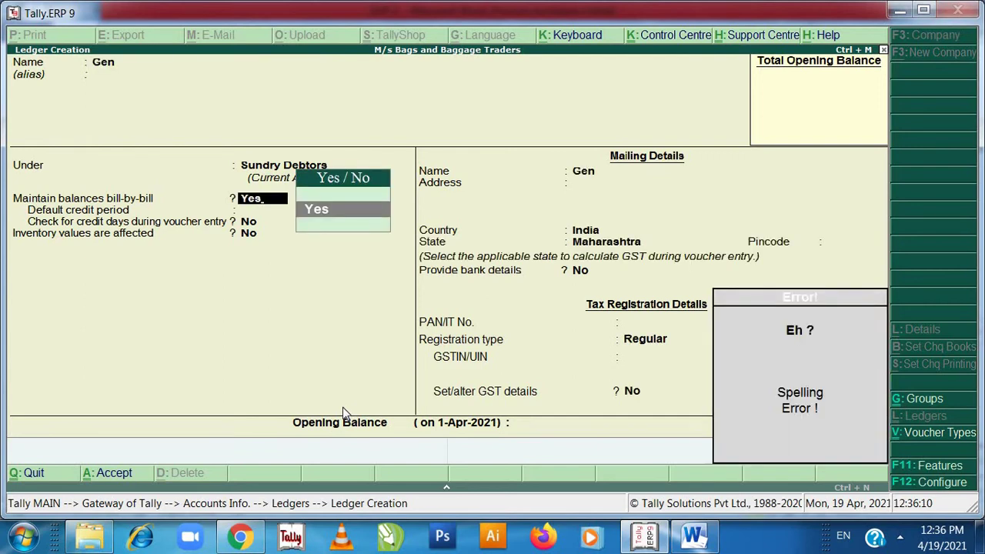
click(165, 67)
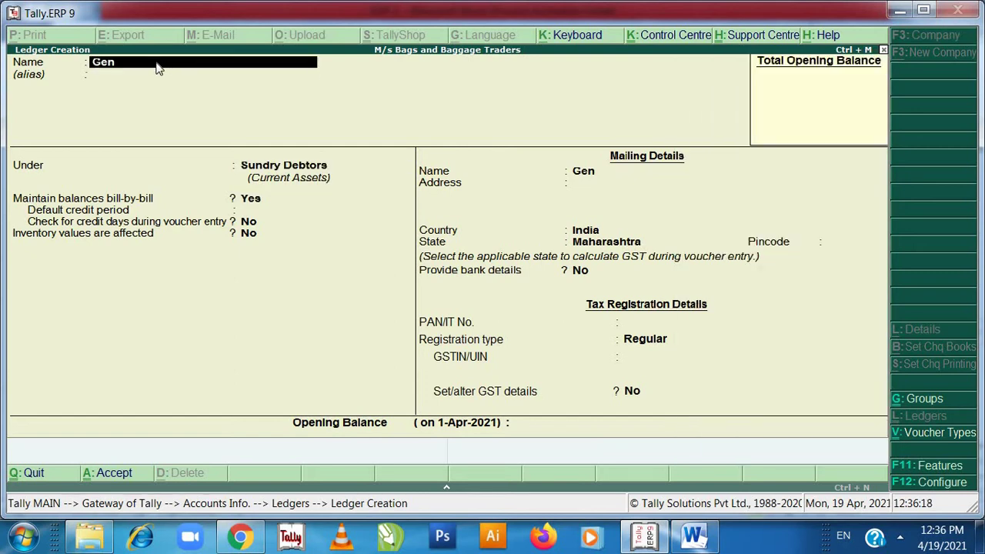
text(iune Leather A/c)
key(Return)
key(Return)
key(Return)
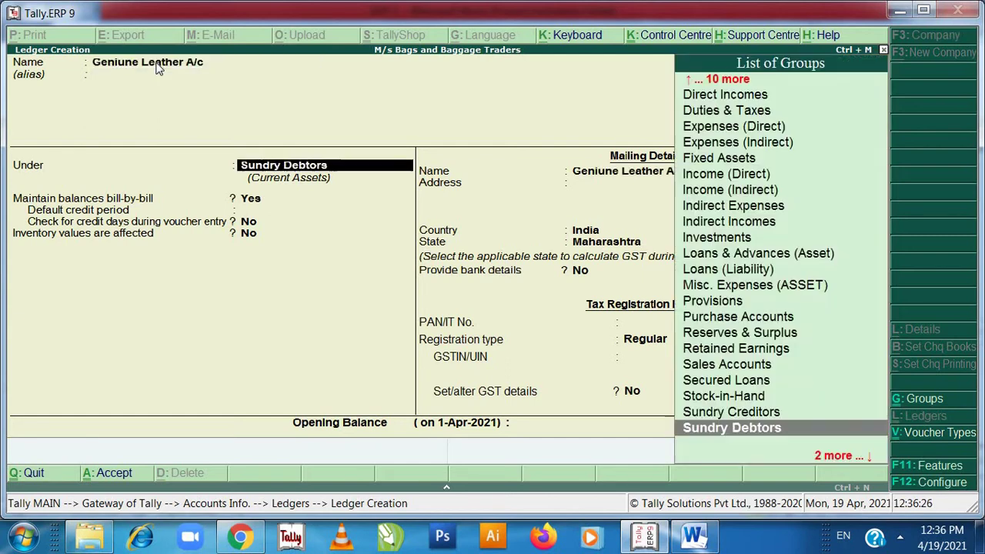
key(BackSpace)
text(Sun)
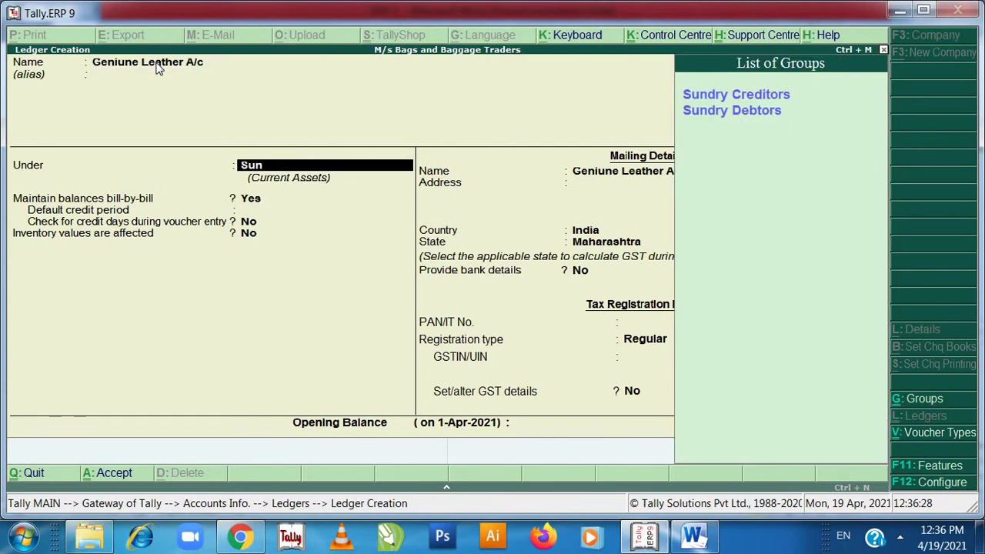
key(Return)
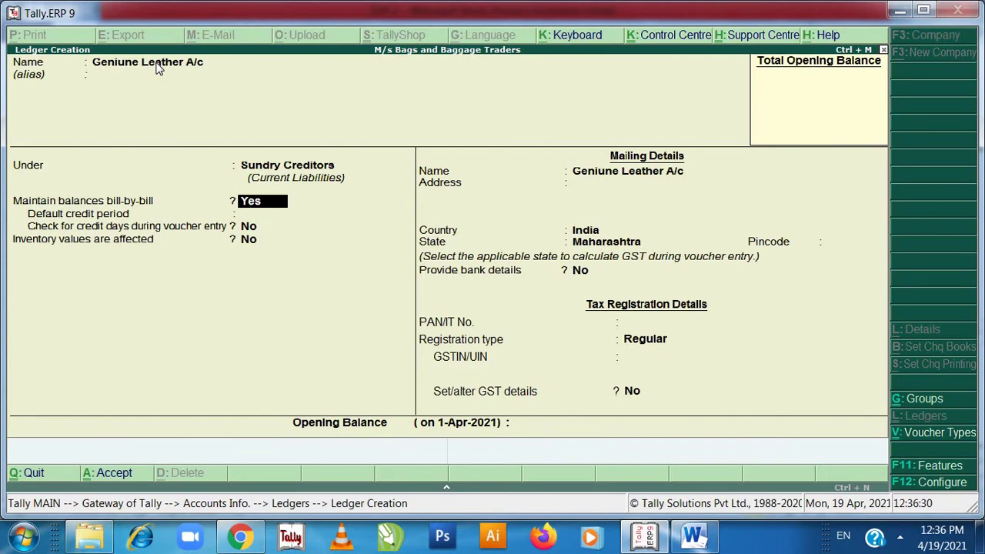
key(Return)
key(Return)
key(Return)
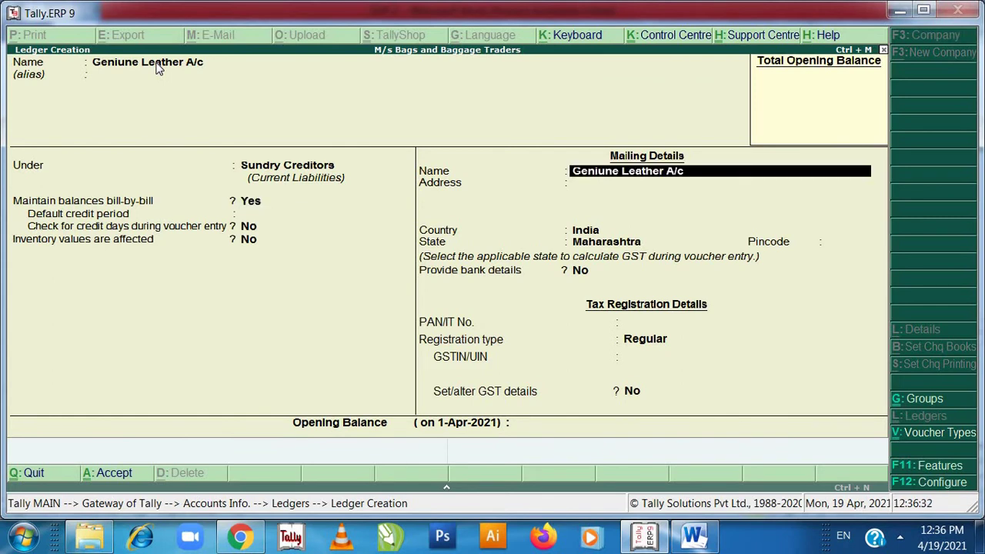
key(Return)
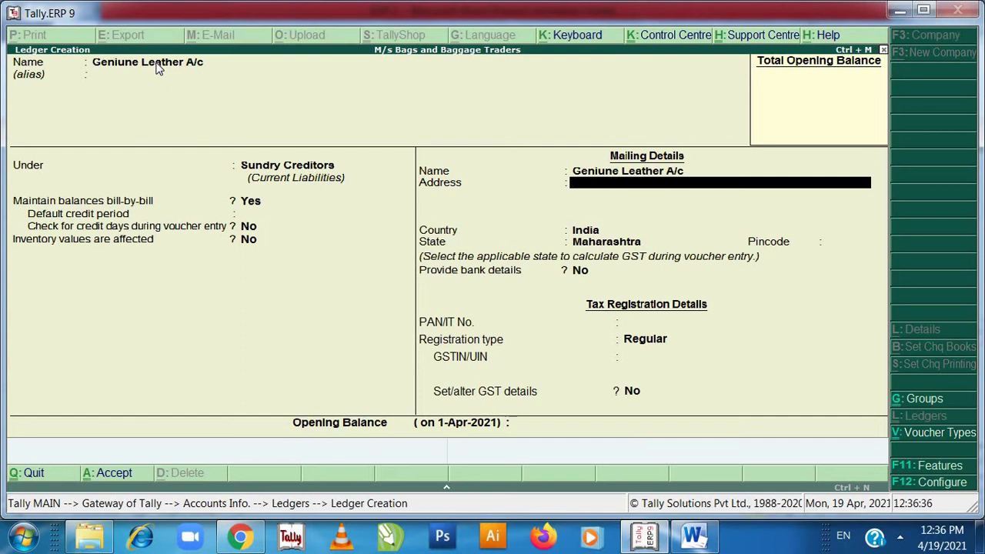
text(Sai Baba Nagar)
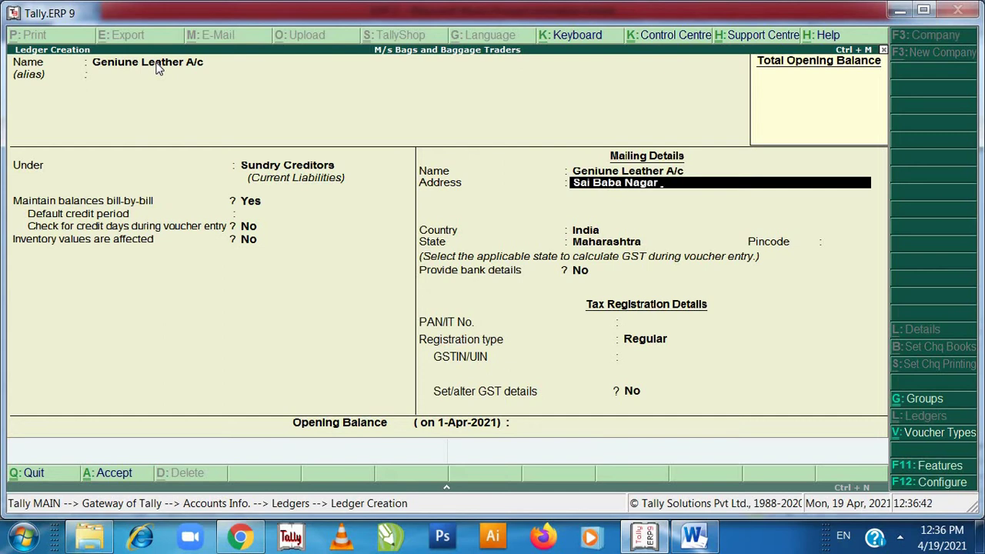
text(, D.P. Road, Navi)
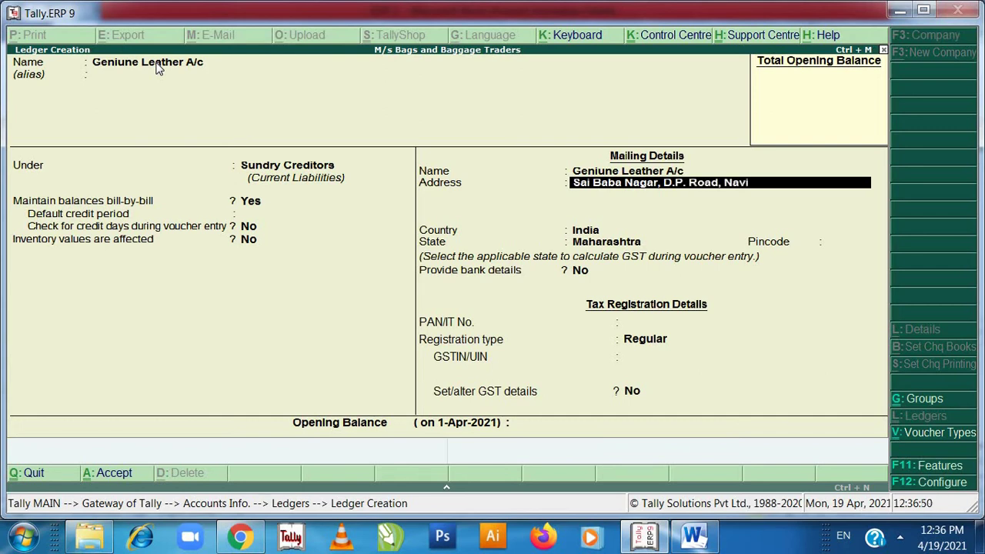
text( Mumbai)
key(Return)
key(Return)
key(Return)
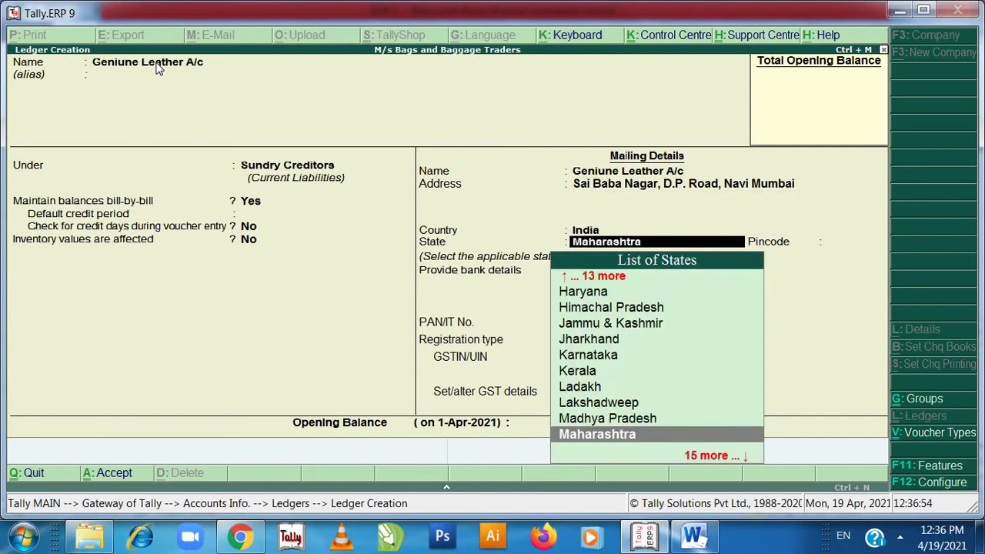
key(Return)
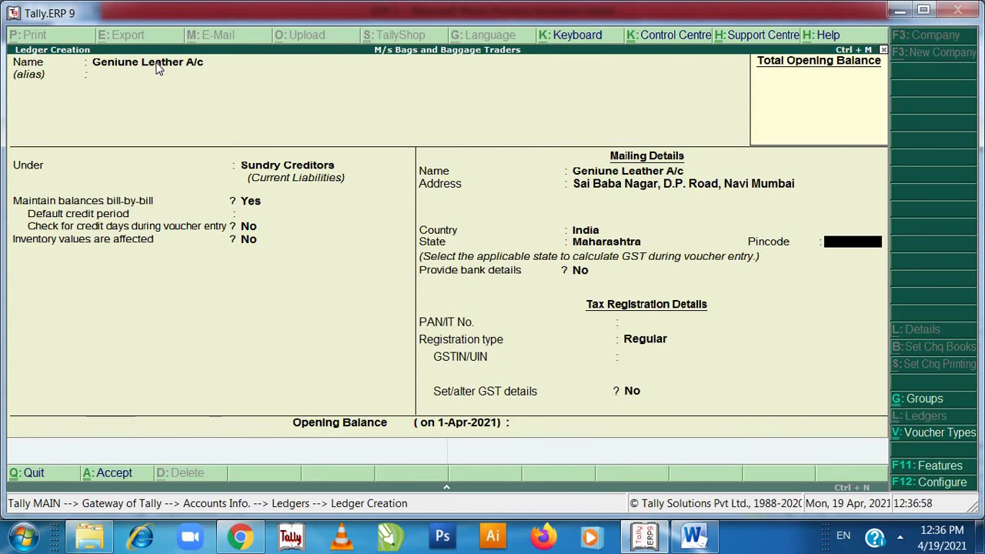
- Enter pincode 400039, keep Regular registration, add the party's GSTIN, and accept the ledger
text(400039)
key(Return)
key(Return)
key(Return)
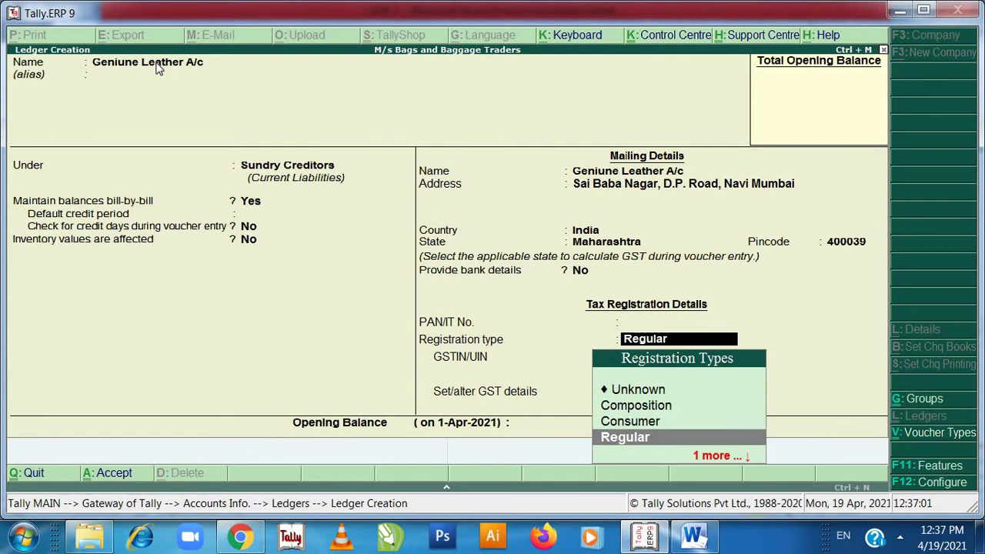
key(Return)
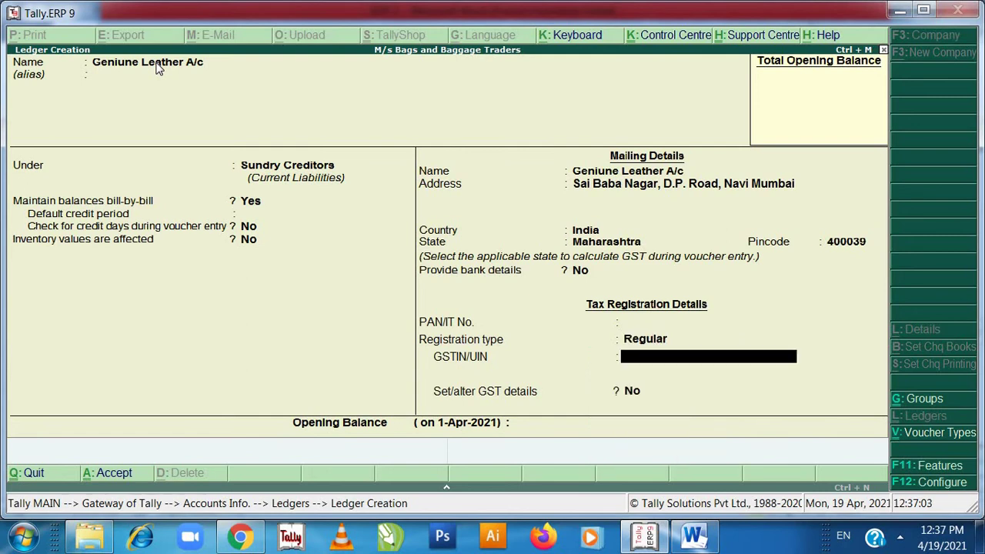
text(27LMNOP5678)
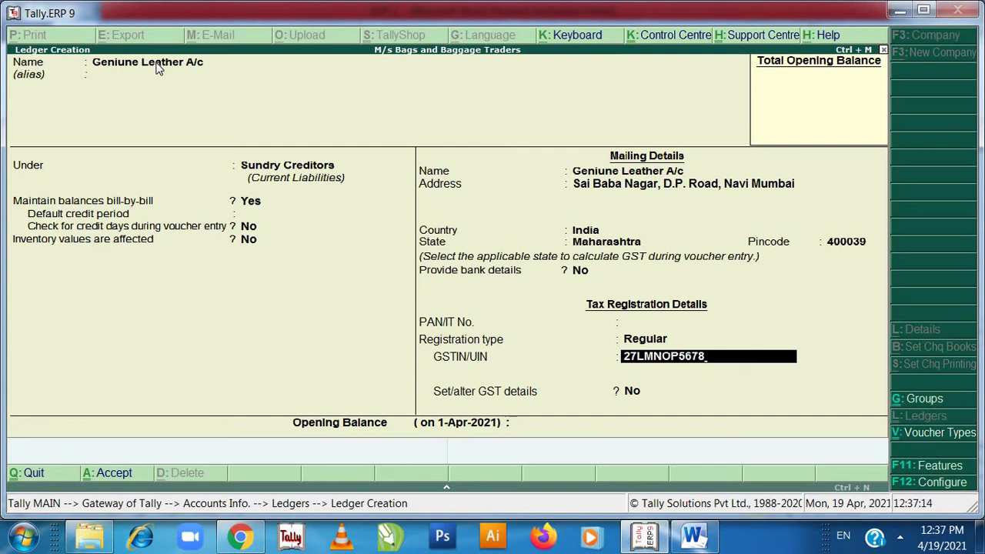
text(V2Z2)
key(Return)
key(Return)
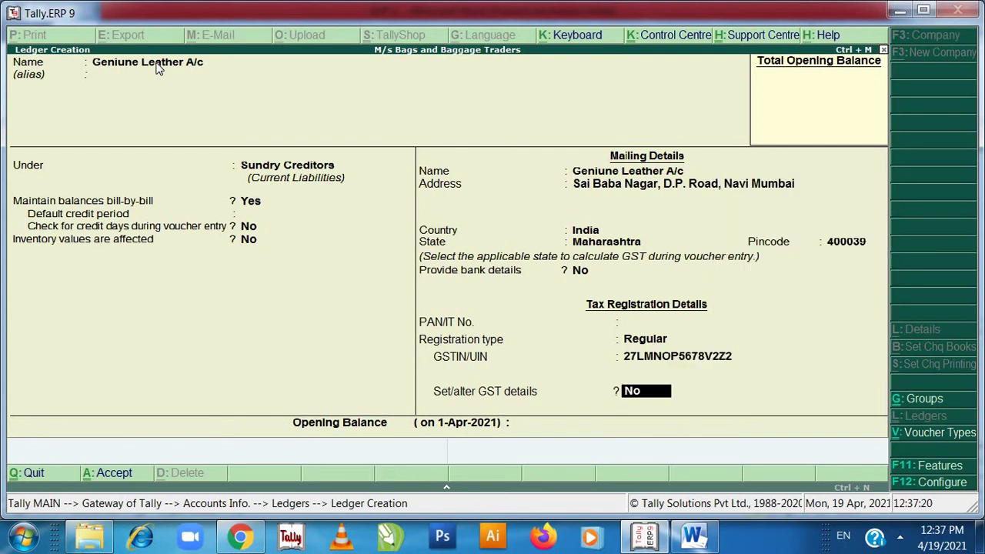
key(Return)
key(Return)
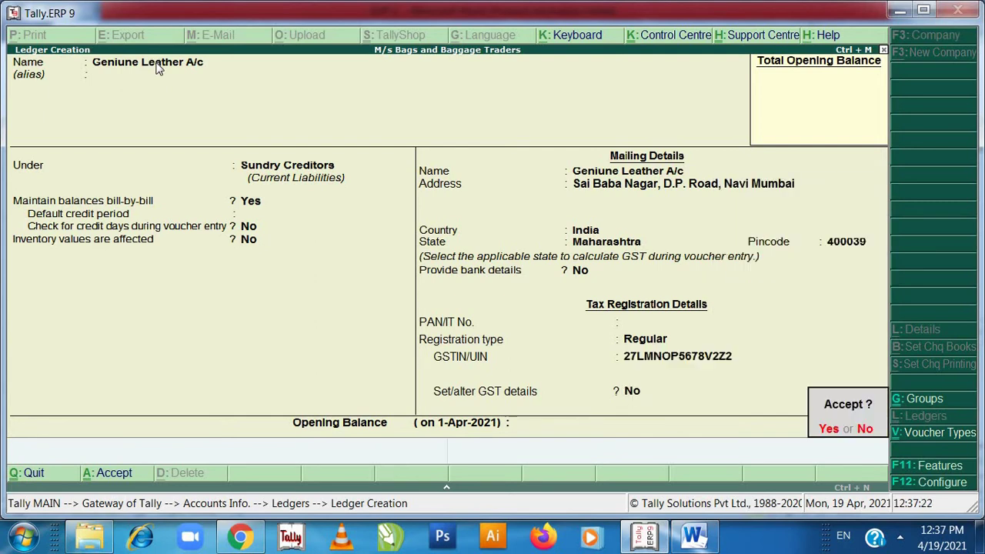
key(Return)
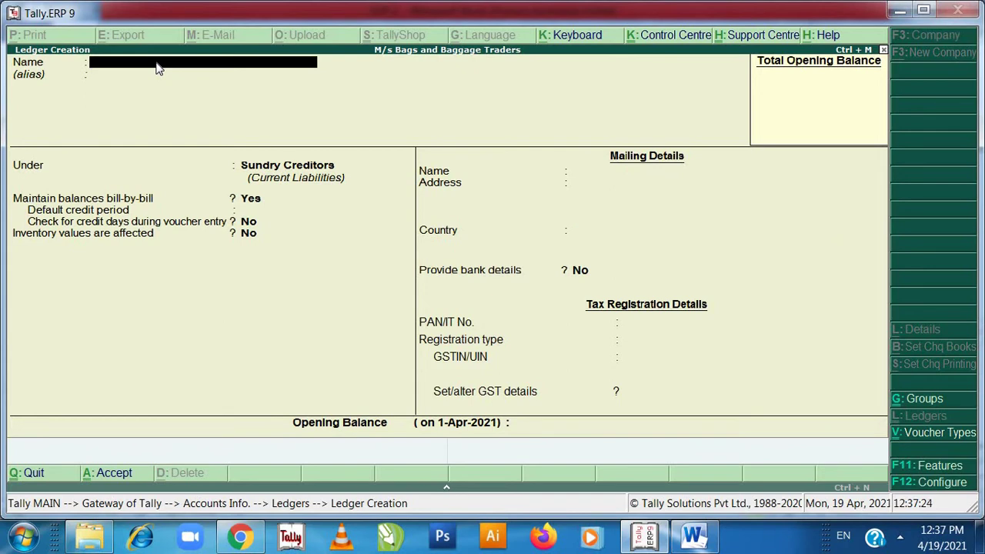
- Highlight the Genuine Leather A/c table row in green
key(alt+Tab)
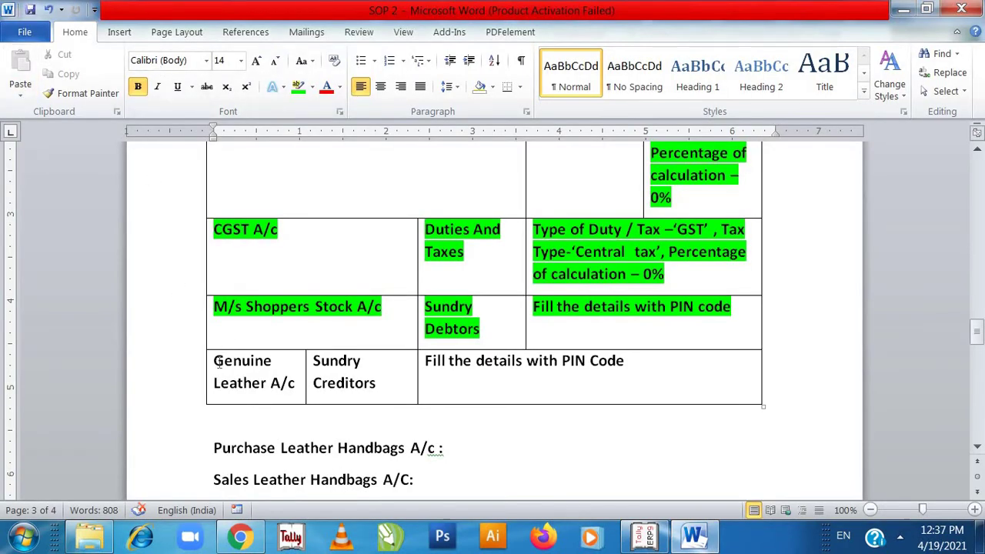
drag(214, 361, 580, 372)
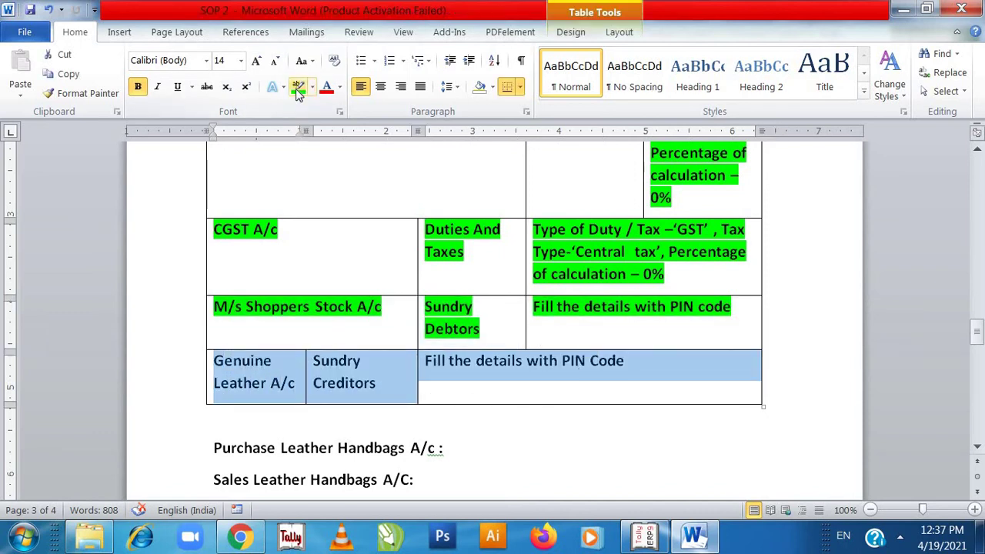
click(298, 86)
- Step through the SGST, CGST, Shoppers Stock and Genuine Leather lines down to Step 3 items
click(326, 471)
key(End)
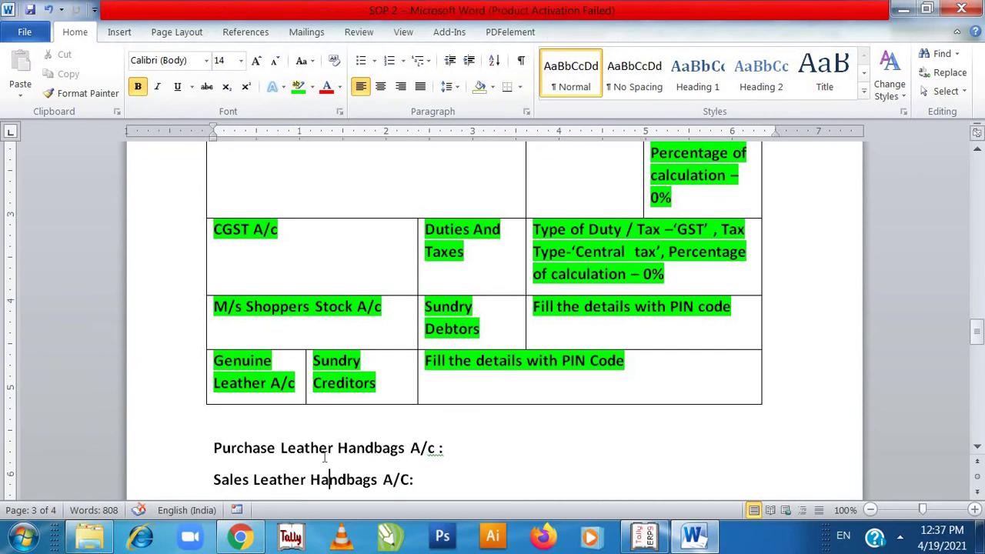
key(Return)
text(SGST A/C:)
key(Return)
text(CGST A/C :)
key(Return)
text(M/s Shoppers Stock A/C :)
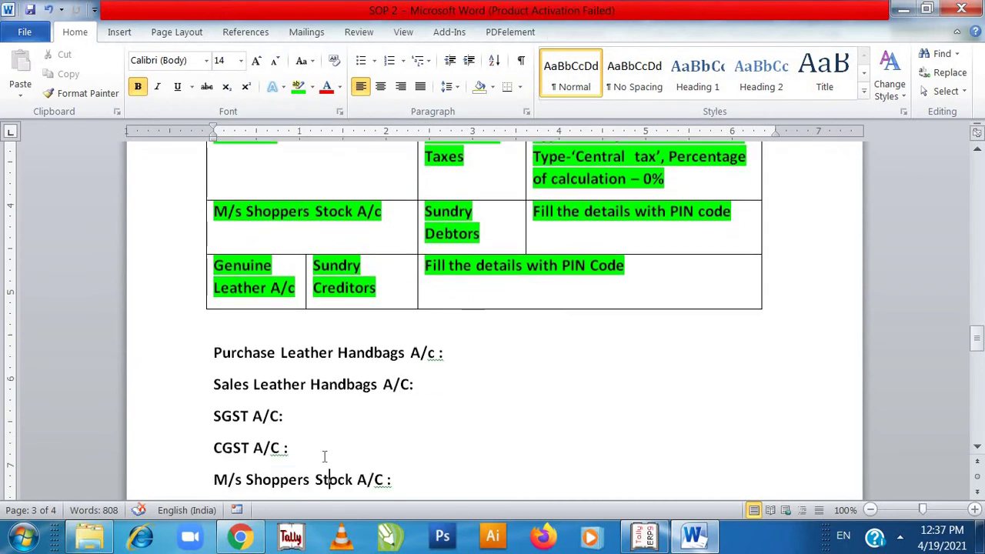
key(Return)
text(Genuine Leather A/C:)
key(Return)
text(Step 3 : Create Inventory details.)
key(Return)
text((a) Create Unit of measure - Unit / UT.)
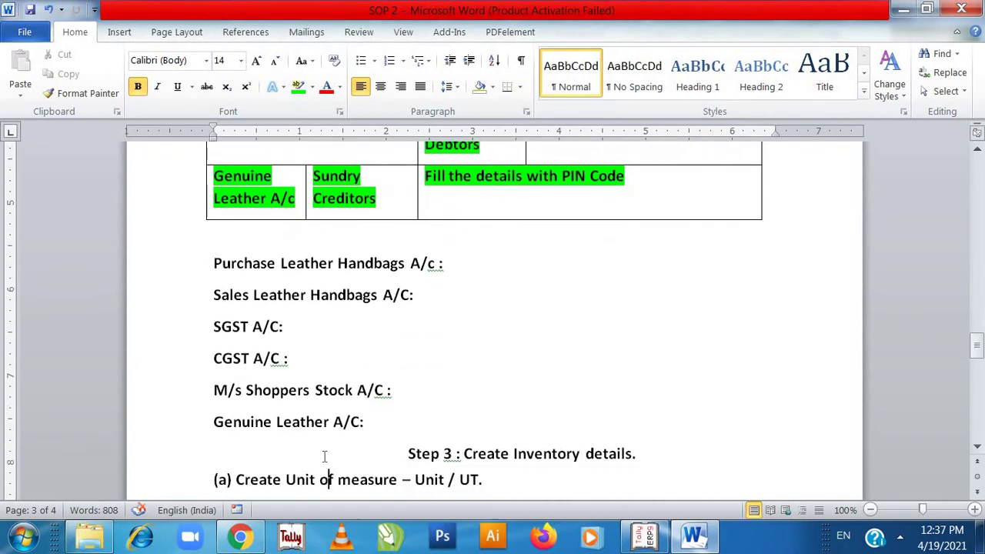
key(Return)
text((b) Create Stock groups or Category as 'Bags')
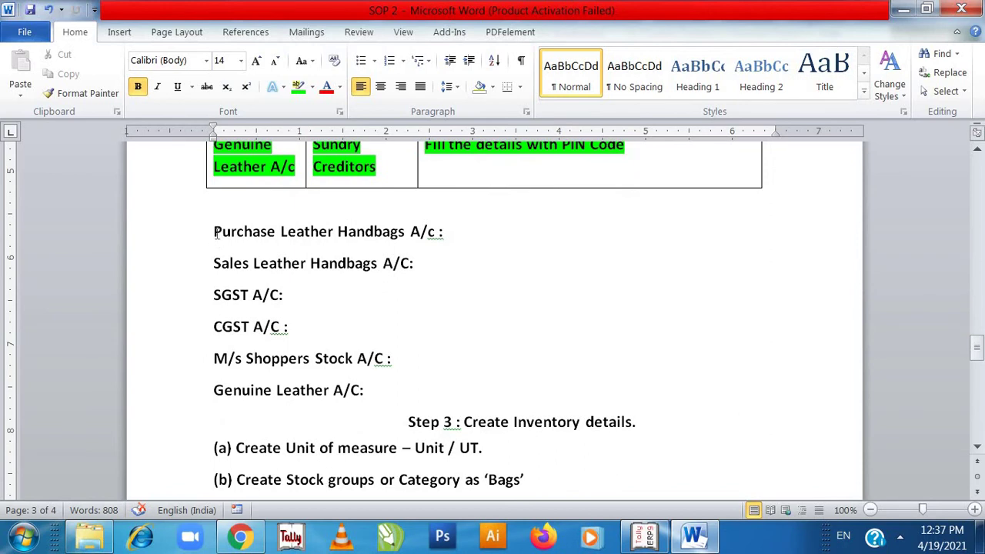
- Highlight the ledger lines from Purchase through Genuine Leather in green, then return to Tally
drag(214, 231, 377, 391)
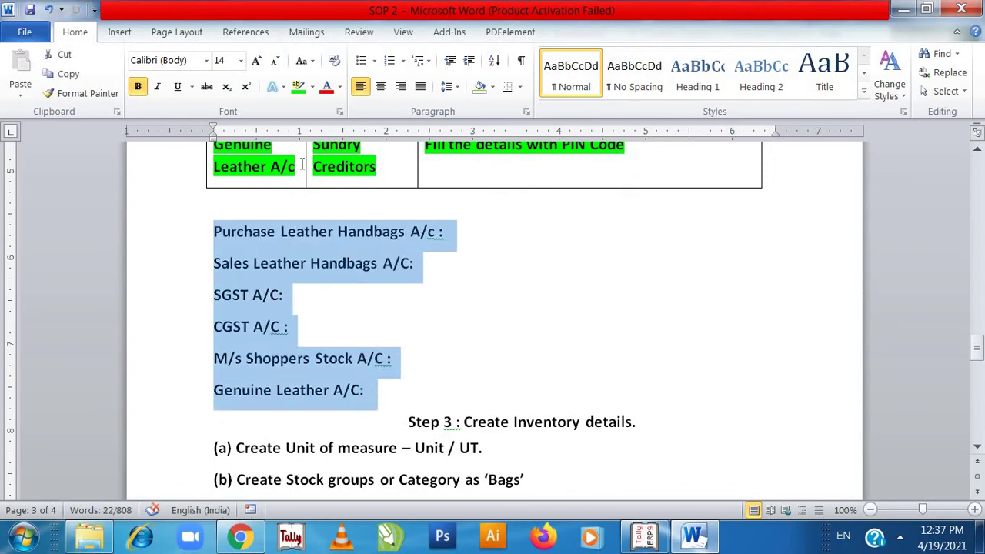
click(299, 94)
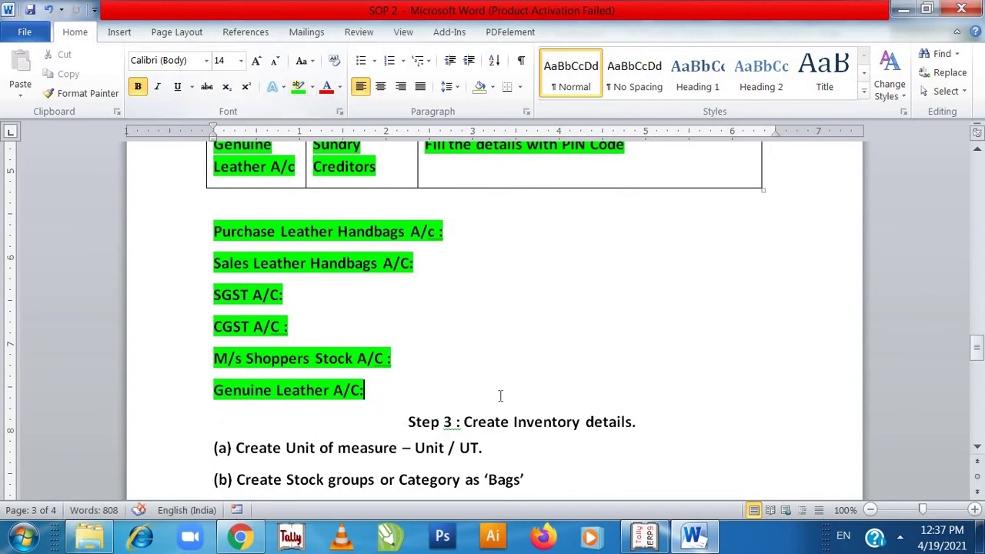
click(500, 396)
key(Down)
key(Down)
key(Down)
key(Down)
key(Down)
key(Down)
key(Down)
key(Down)
key(Down)
key(Down)
key(Up)
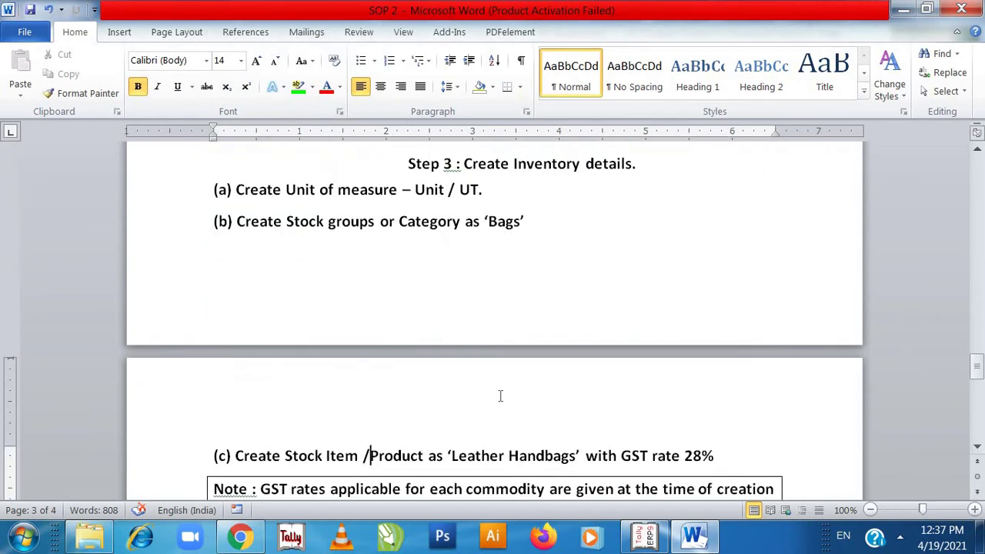
key(Up)
key(Up)
key(Up)
key(Up)
key(Up)
key(Up)
key(Up)
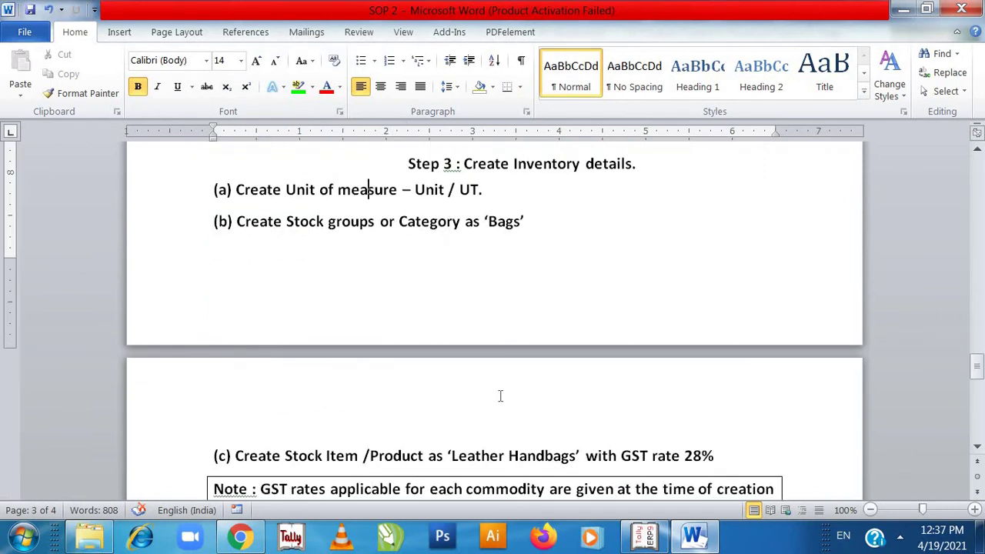
key(alt+Tab)
key(Escape)
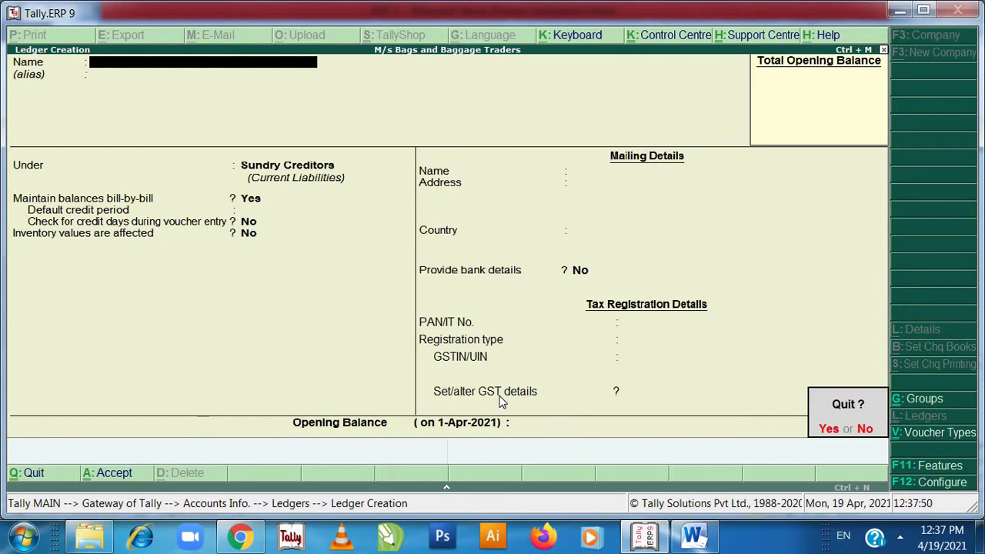
- Quit ledger creation, browse the Display and Alter ledger lists, and back out to Gateway of Tally
key(Return)
key(Down)
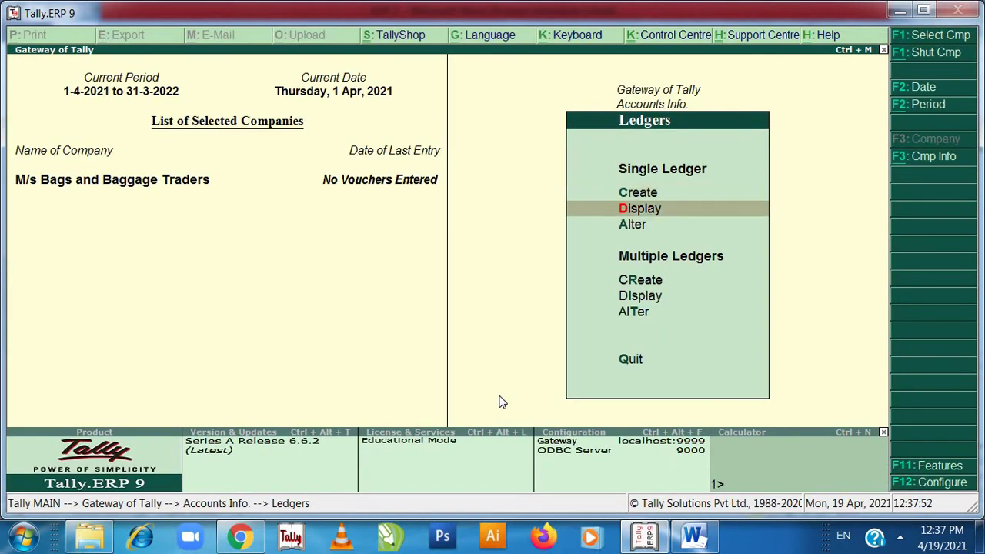
key(Return)
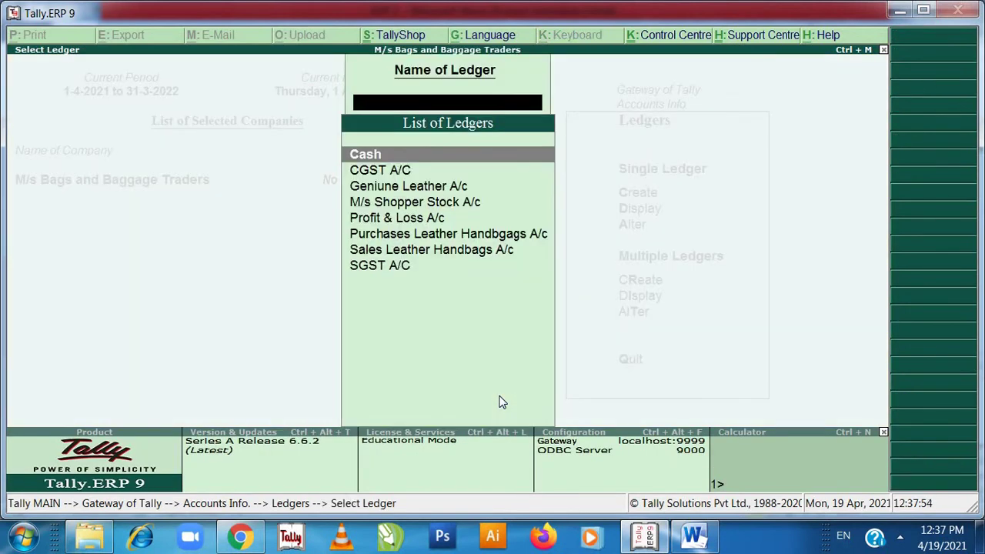
key(Escape)
key(Down)
key(Return)
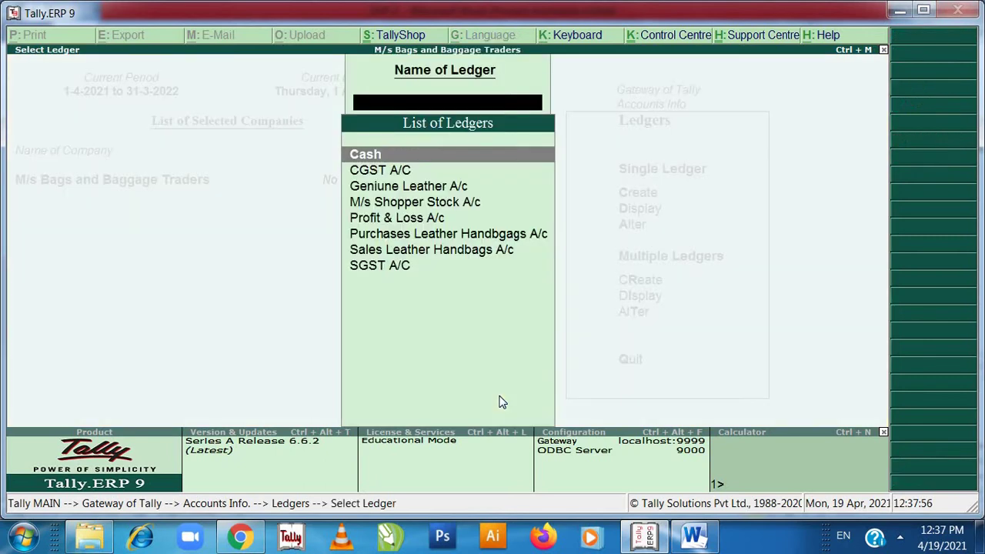
key(Down)
key(Escape)
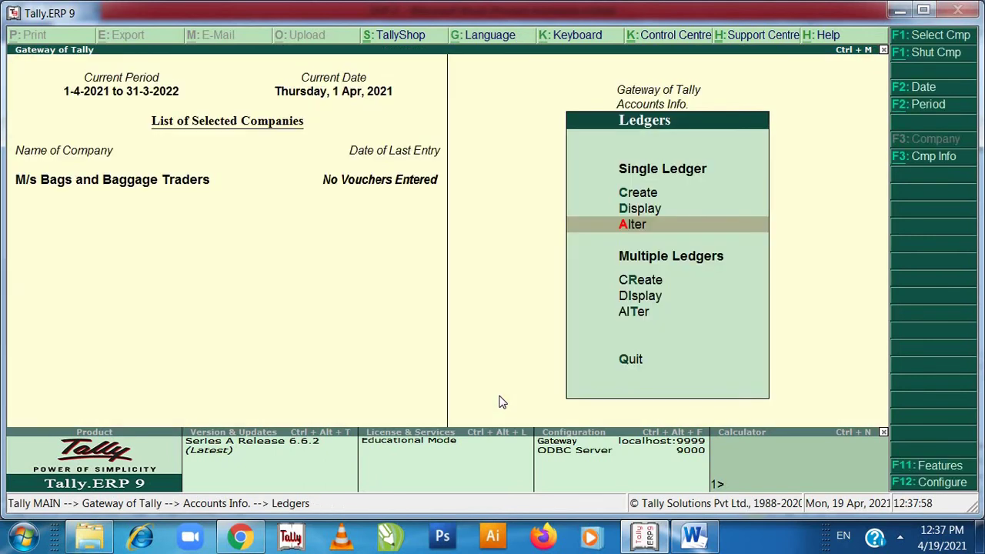
key(Return)
key(Return)
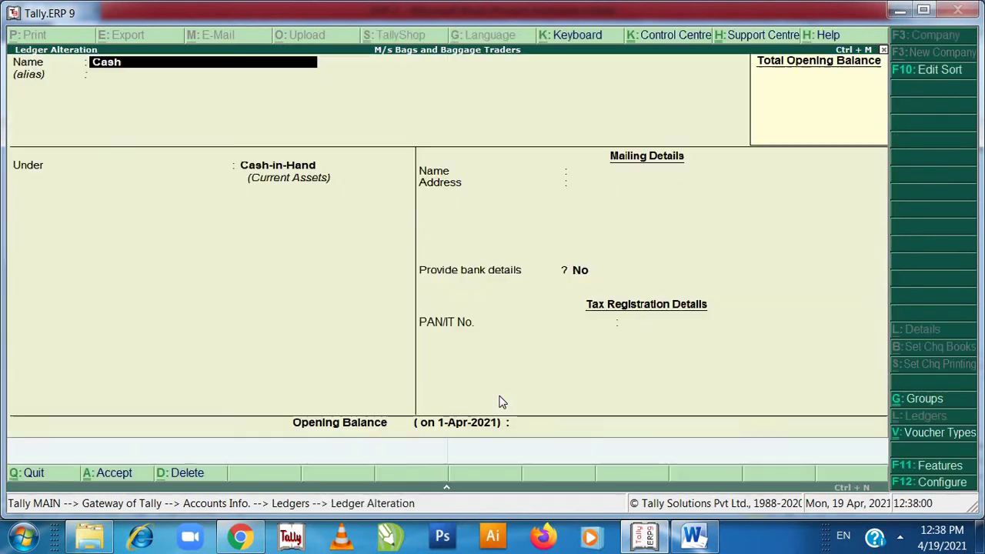
key(Escape)
key(Return)
key(Escape)
key(Escape)
key(Escape)
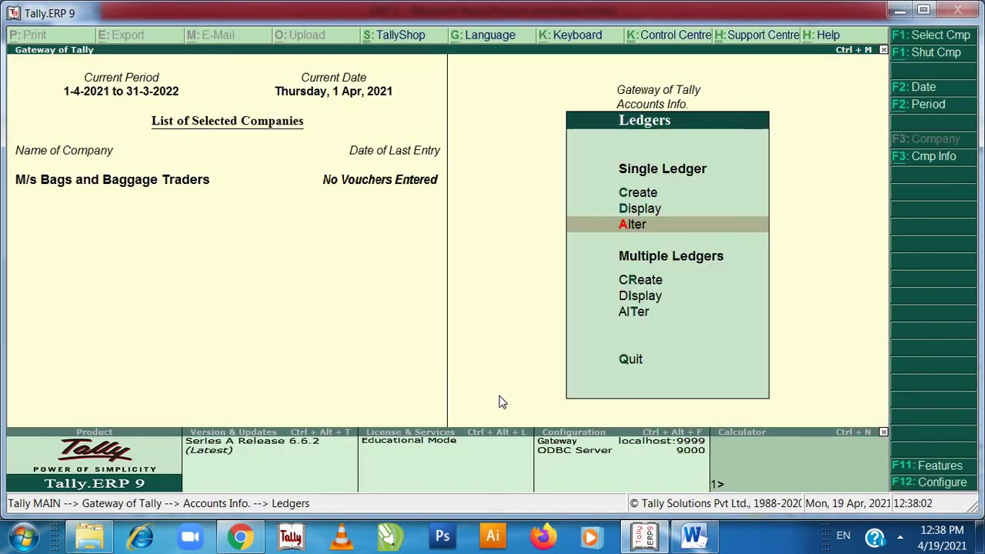
- Go to Inventory Info > Units of Measure
key(Down)
key(Down)
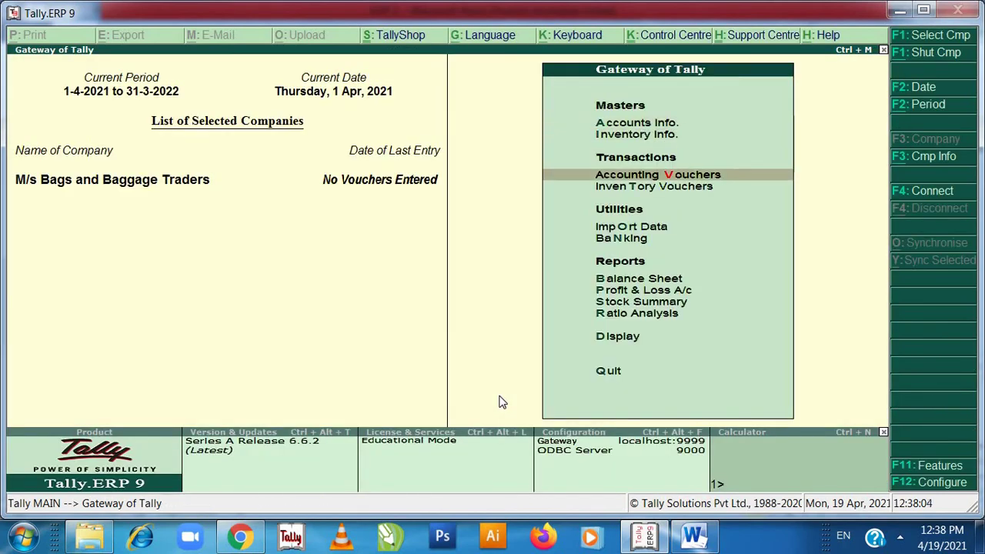
key(Up)
key(Return)
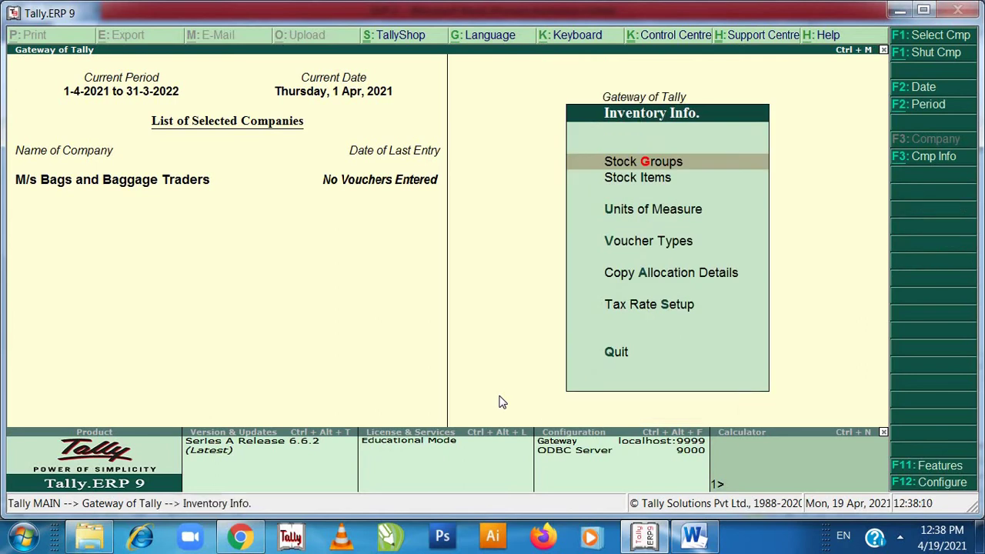
key(Down)
key(Down)
key(Return)
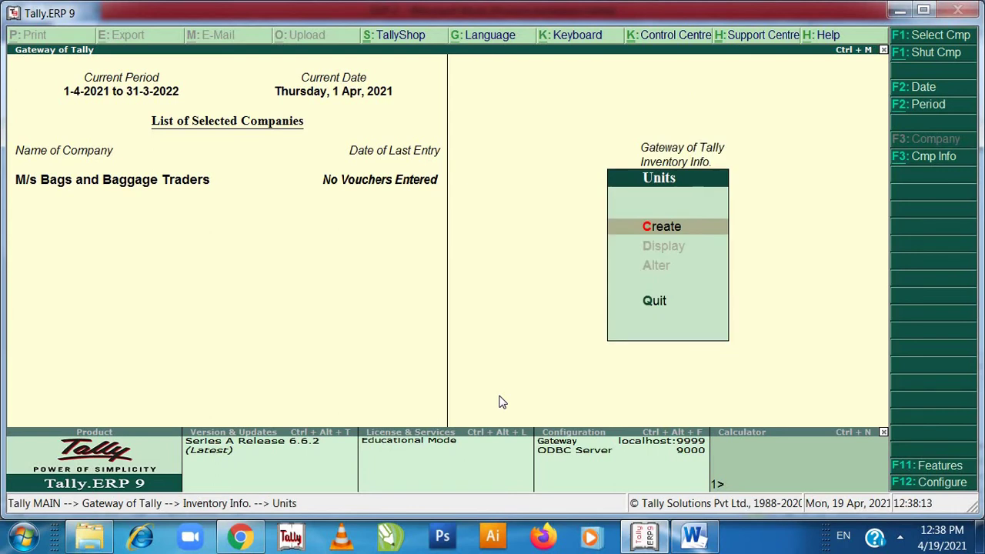
- Create unit ut with formal name Unit, UQC UNT-UNITS and 0 decimal places
key(Return)
text(ut)
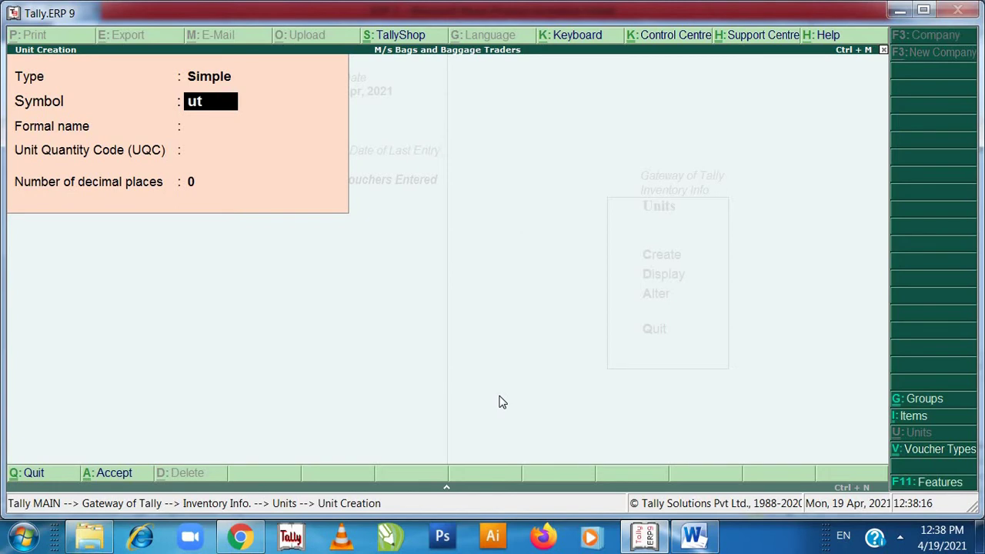
key(Return)
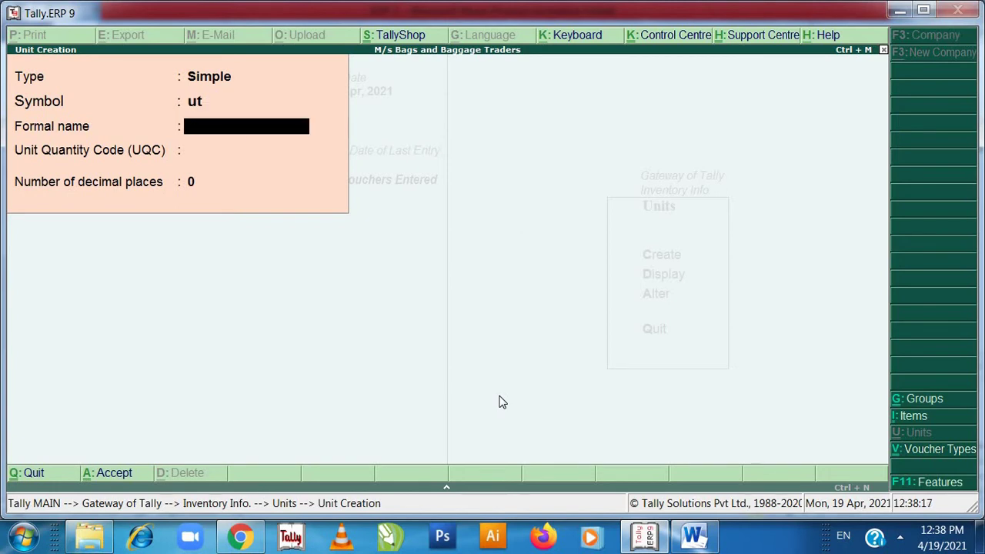
text(Unit)
key(Return)
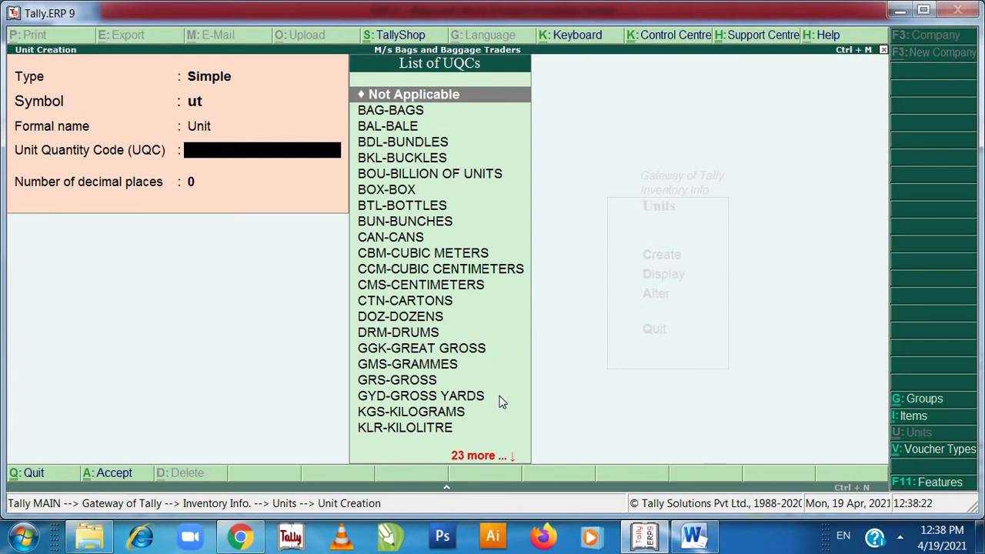
text(un)
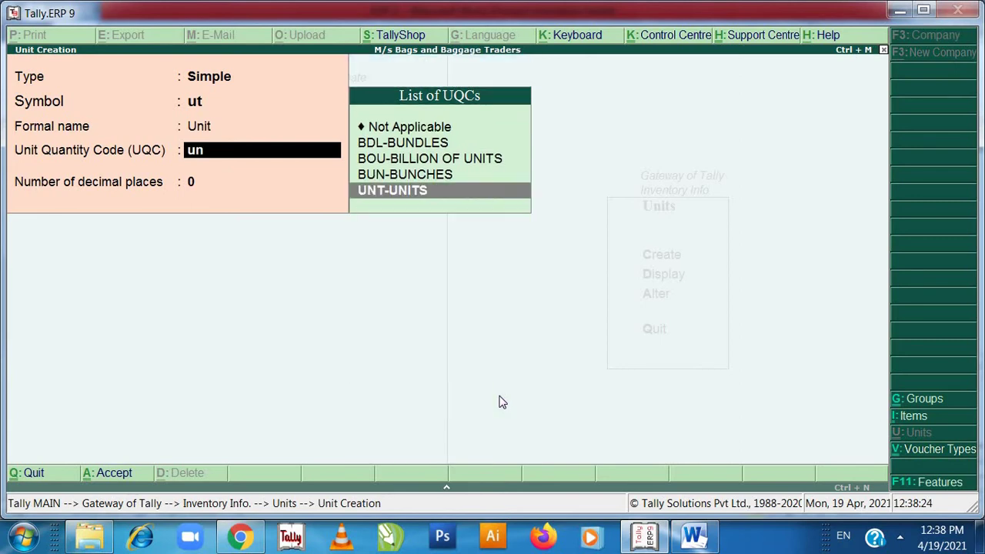
key(Return)
key(Return)
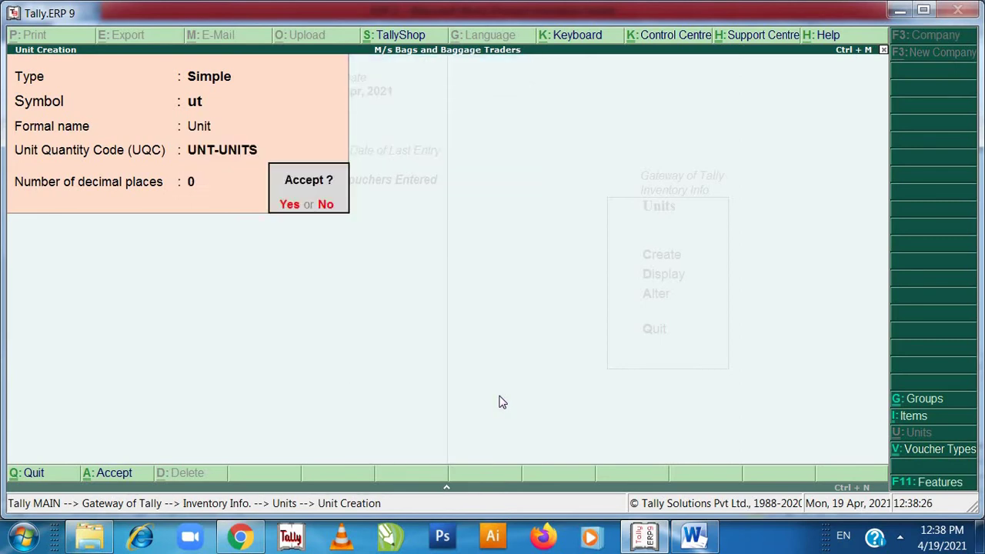
key(Return)
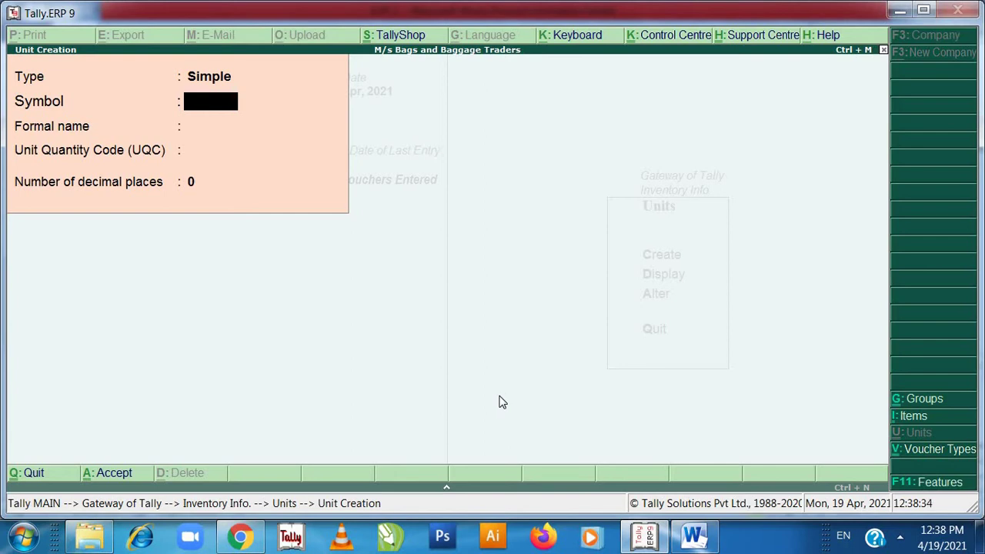
- Create the stock group Bags under Primary without GST details
key(Escape)
key(Return)
key(Escape)
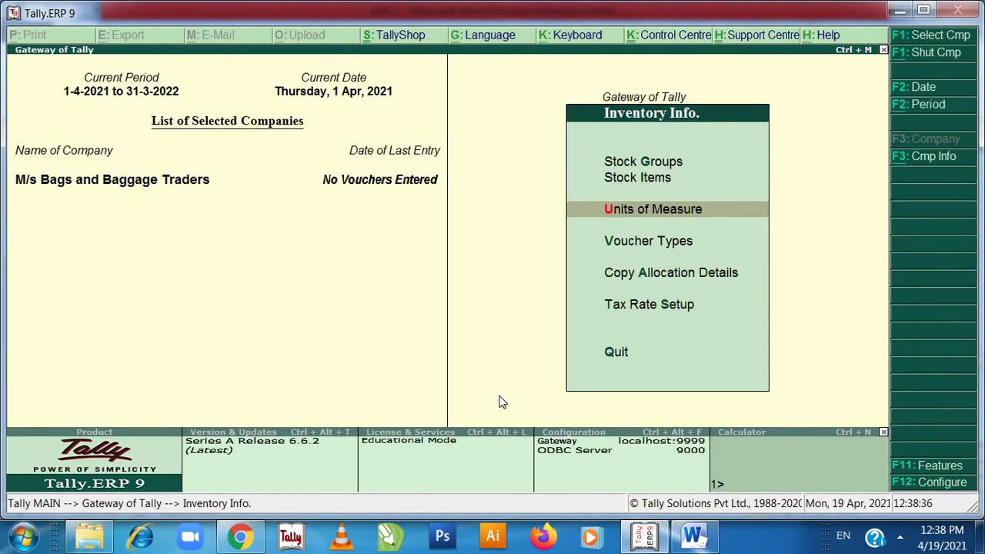
key(Up)
key(Up)
key(Return)
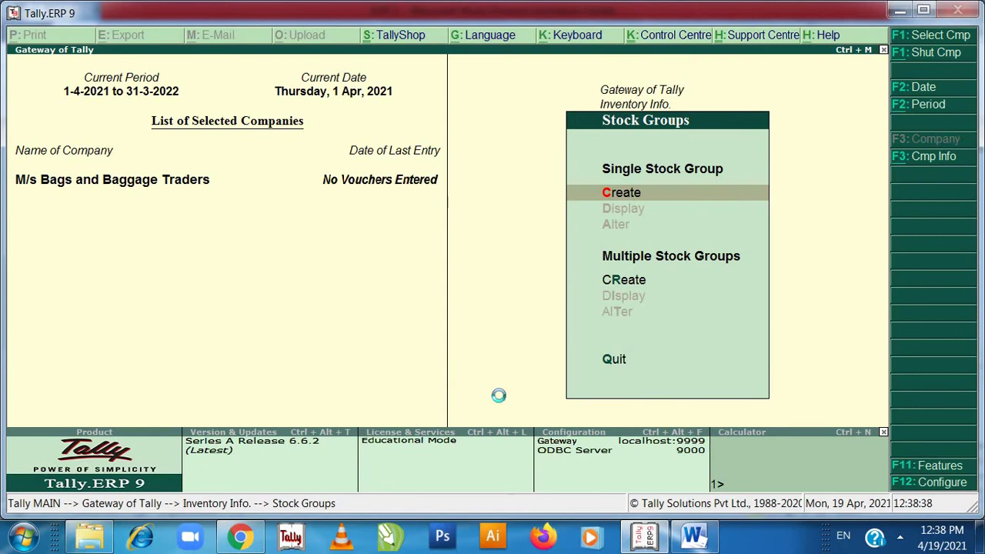
key(Return)
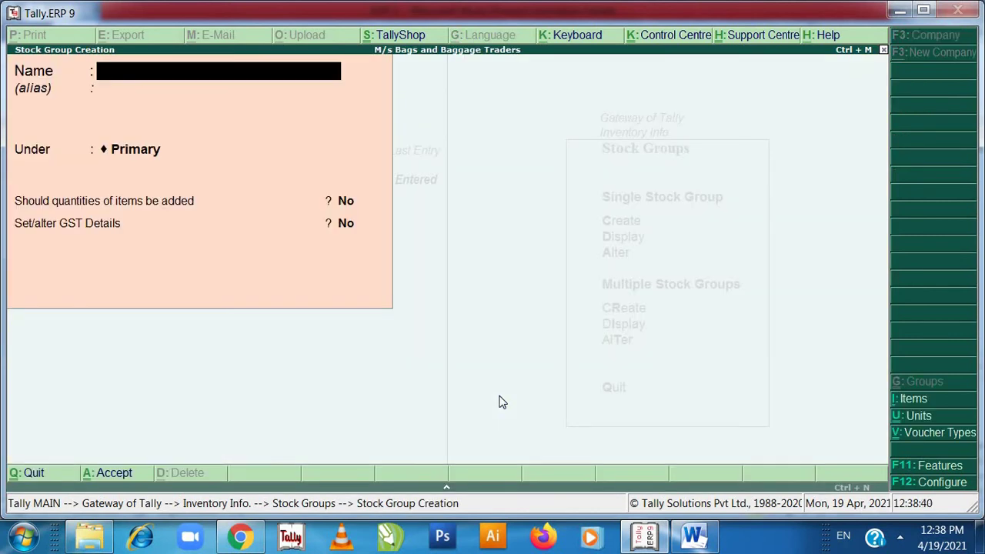
text(Bags)
key(Return)
key(Return)
key(Return)
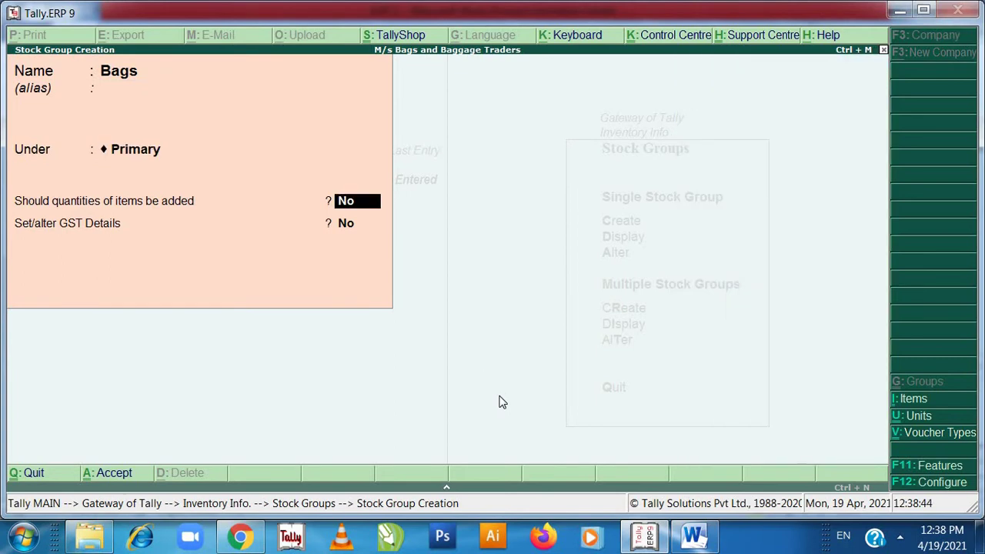
key(Return)
text(n)
key(Return)
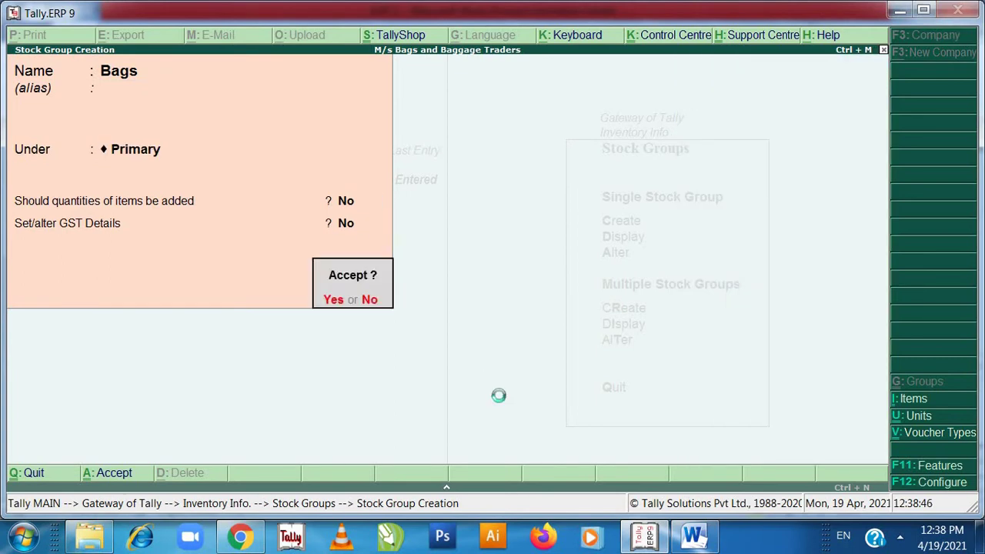
key(Return)
key(alt+Tab)
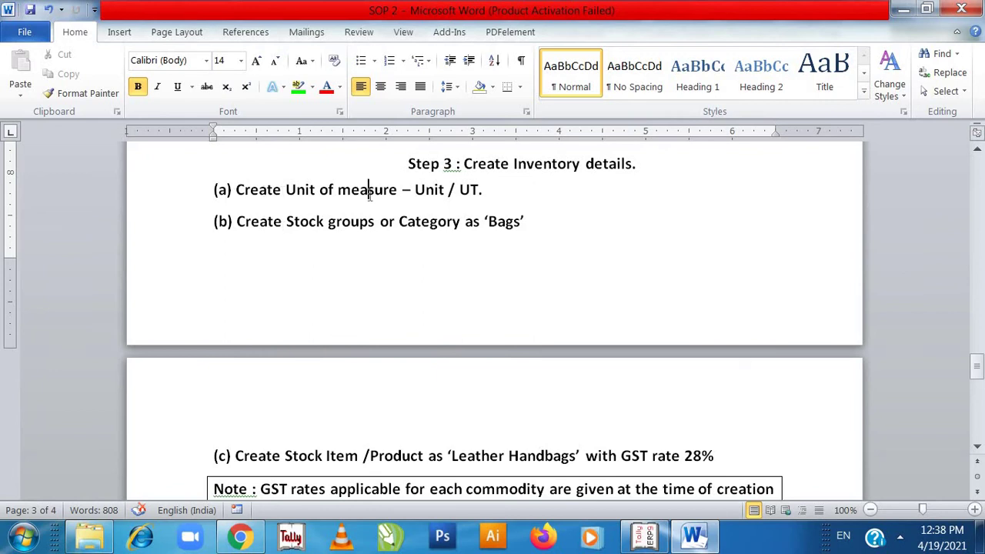
- Highlight the Step 3 heading with items (a) and (b), then item (c), in green
drag(408, 163, 521, 224)
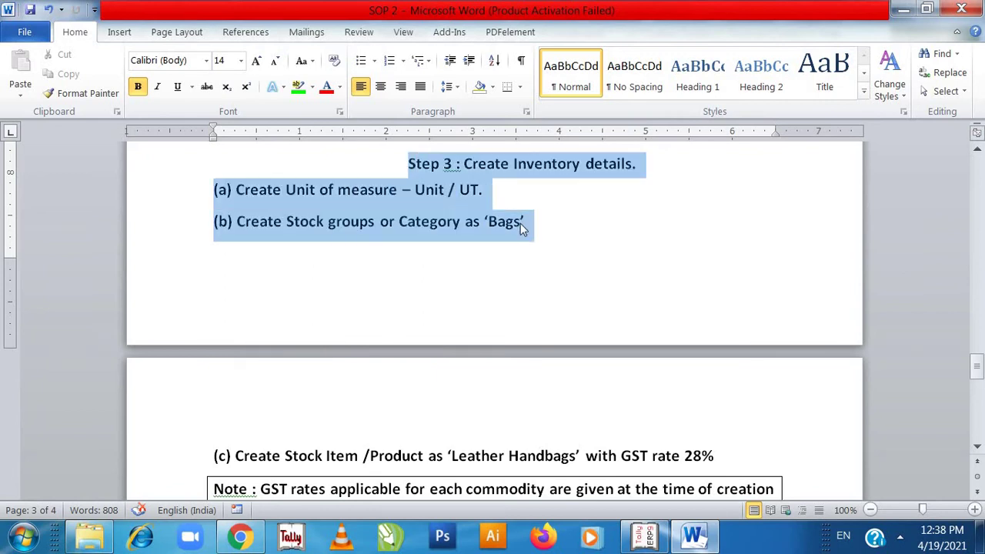
click(298, 87)
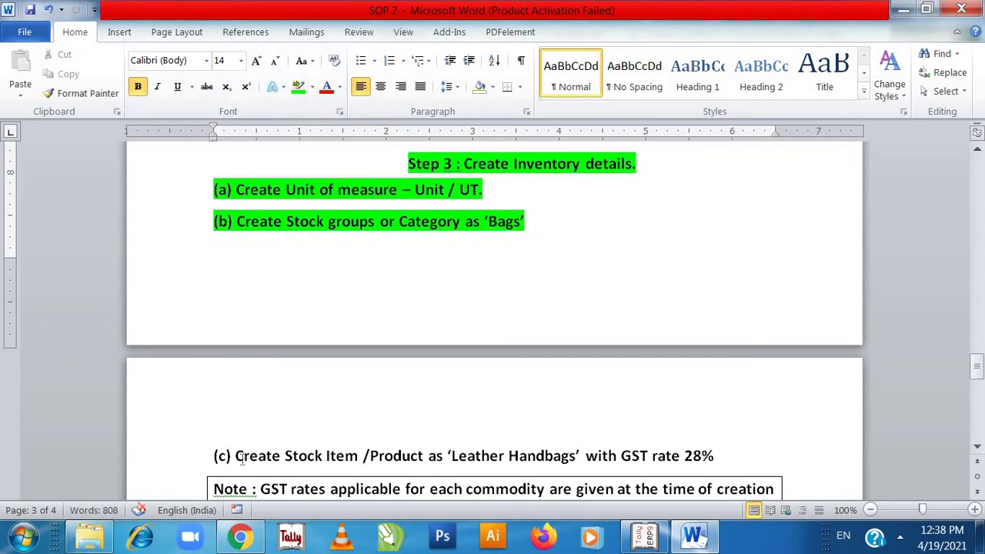
drag(241, 457, 716, 451)
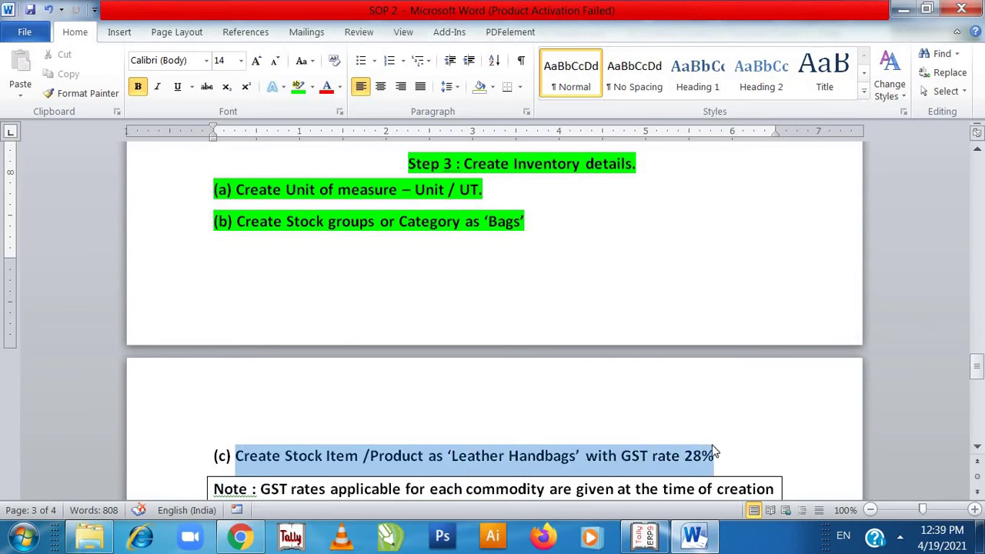
click(301, 90)
key(alt+Tab)
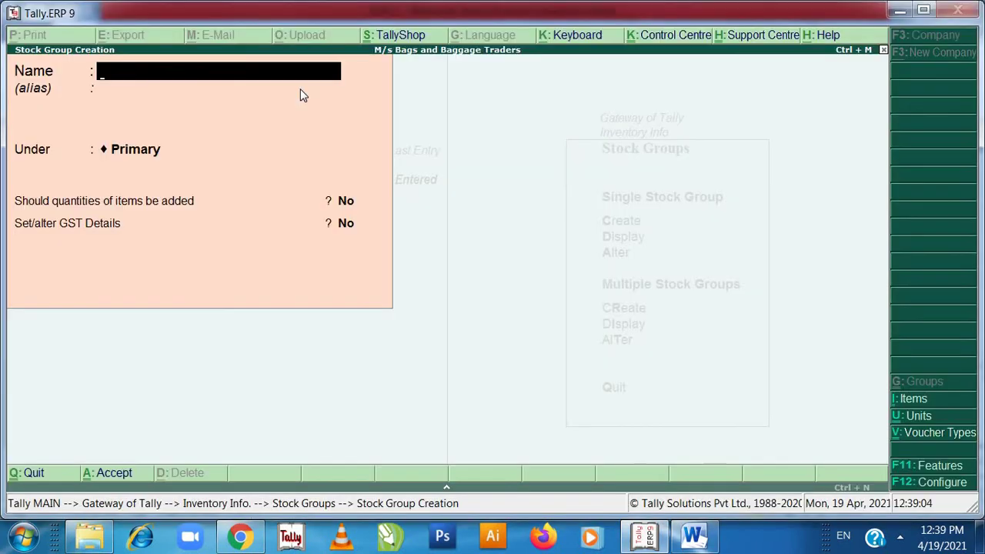
- Quit Stock Group Creation and start creating a new stock item
key(Escape)
key(y)
key(Escape)
key(Down)
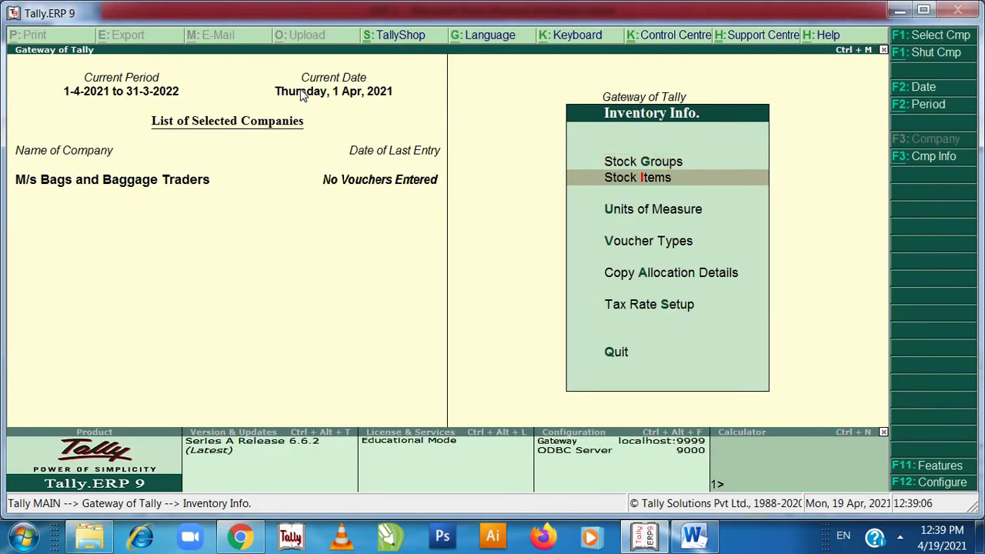
key(Return)
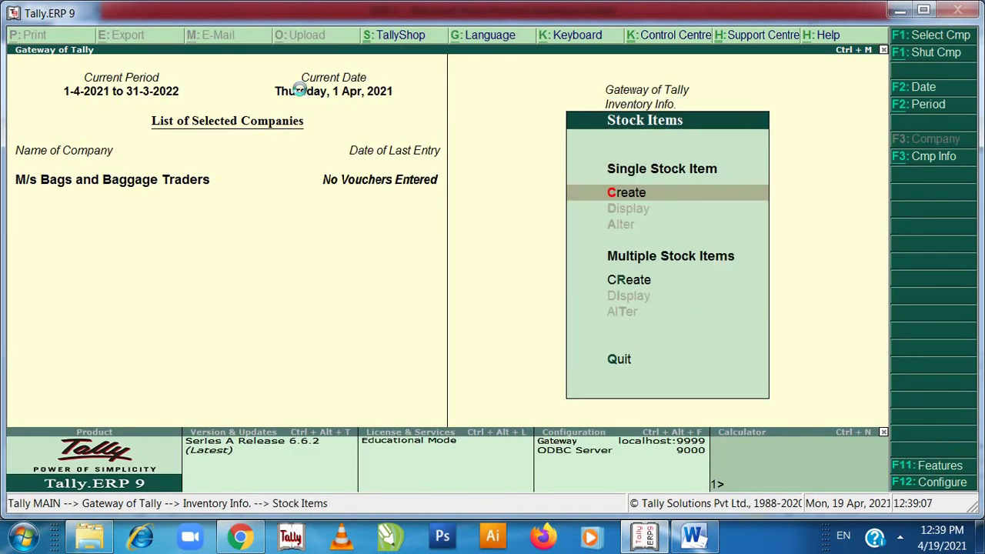
key(Return)
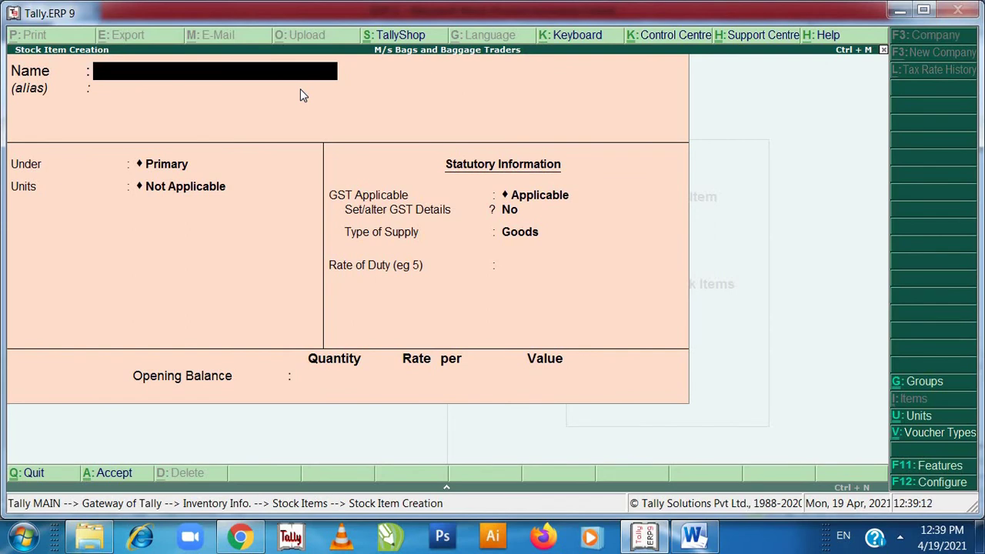
- Enter Leather Handbags under group Bags with unit ut, and set GST details to Yes
text(Leather Handb)
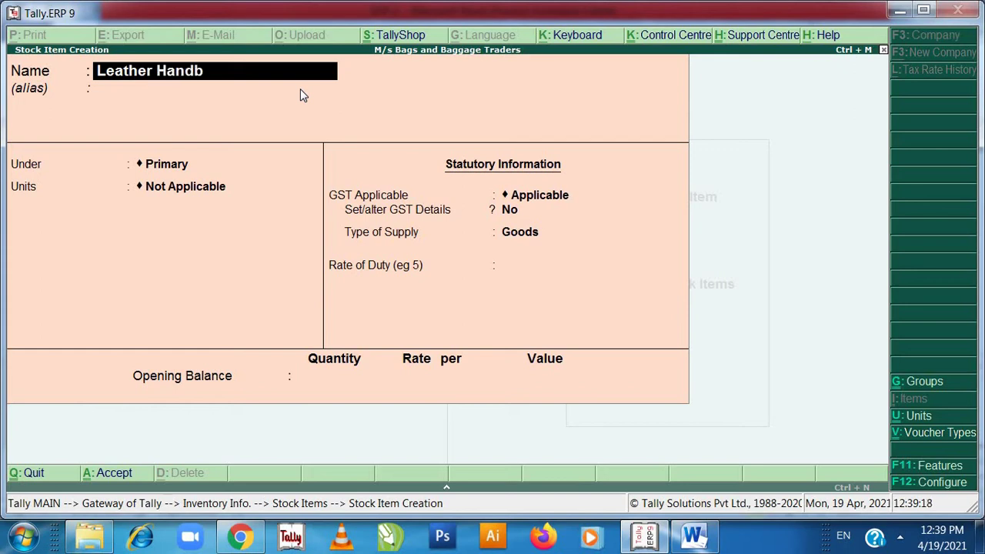
text(gas)
key(BackSpace)
key(BackSpace)
key(BackSpace)
text(ags)
key(Return)
key(Return)
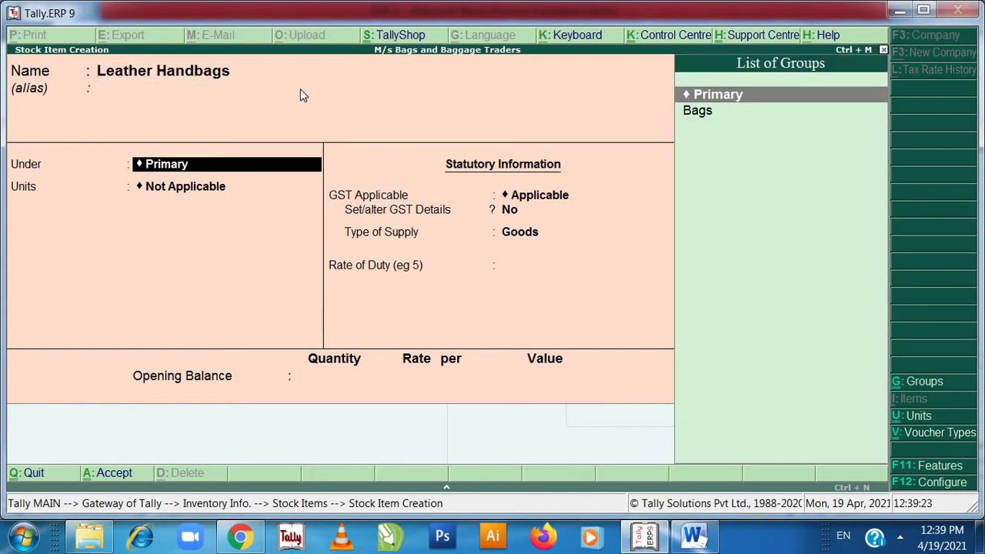
key(Down)
key(Return)
key(Down)
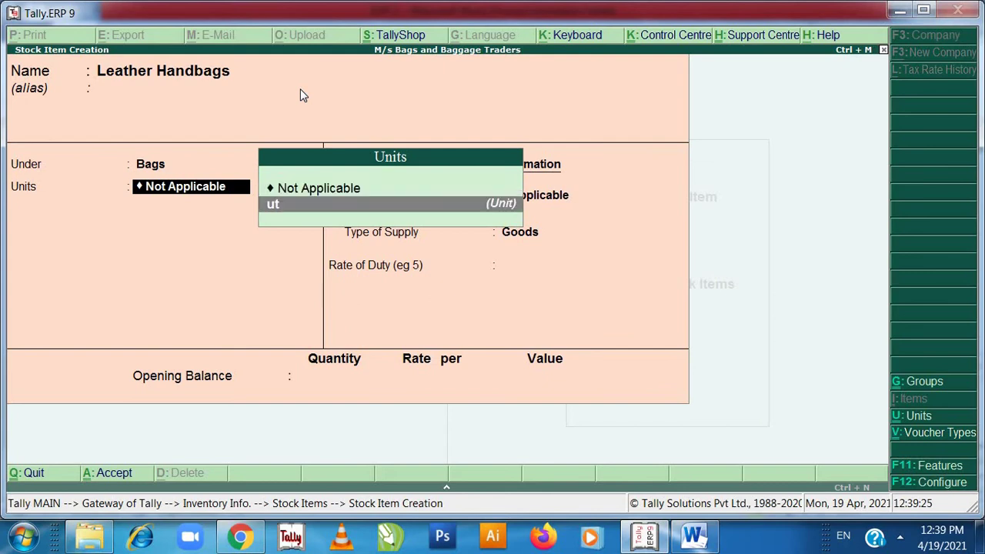
key(Return)
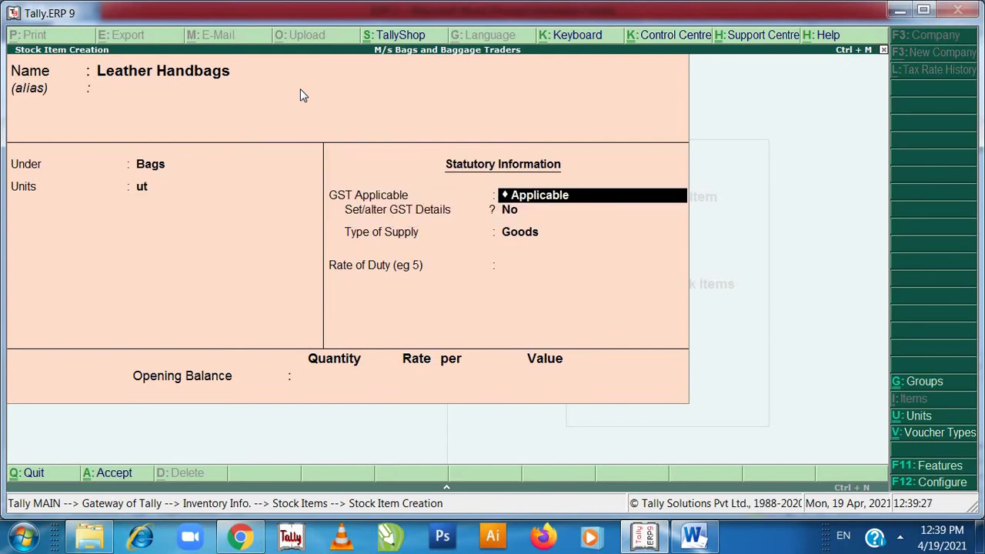
key(Return)
text(y)
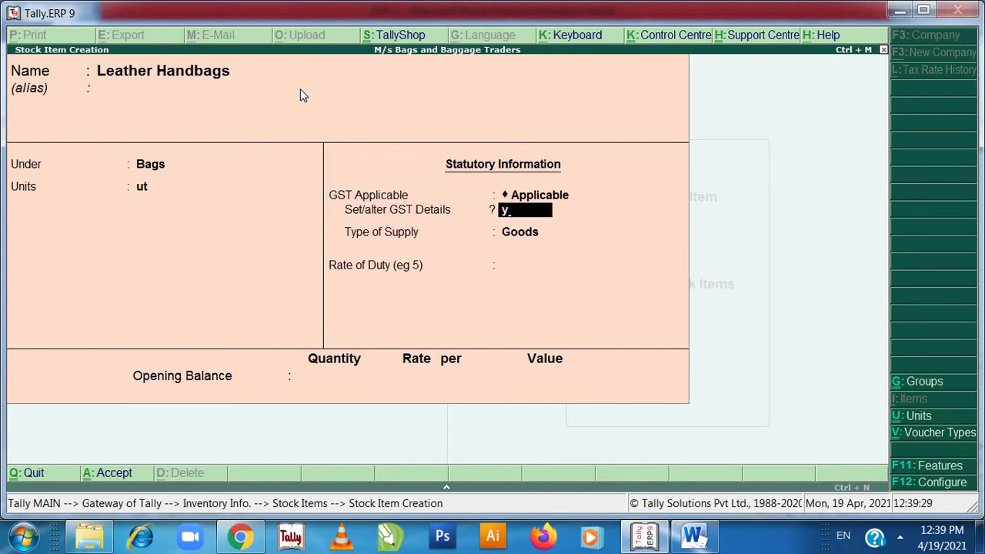
key(Return)
- Move through the Leather Handbags GST detail fields, backing out and reopening them
key(Return)
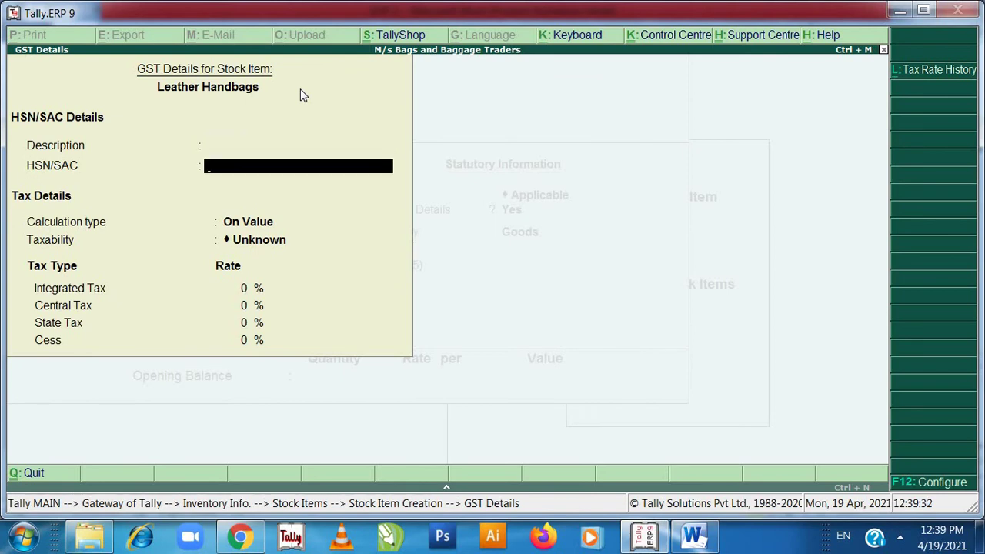
key(Return)
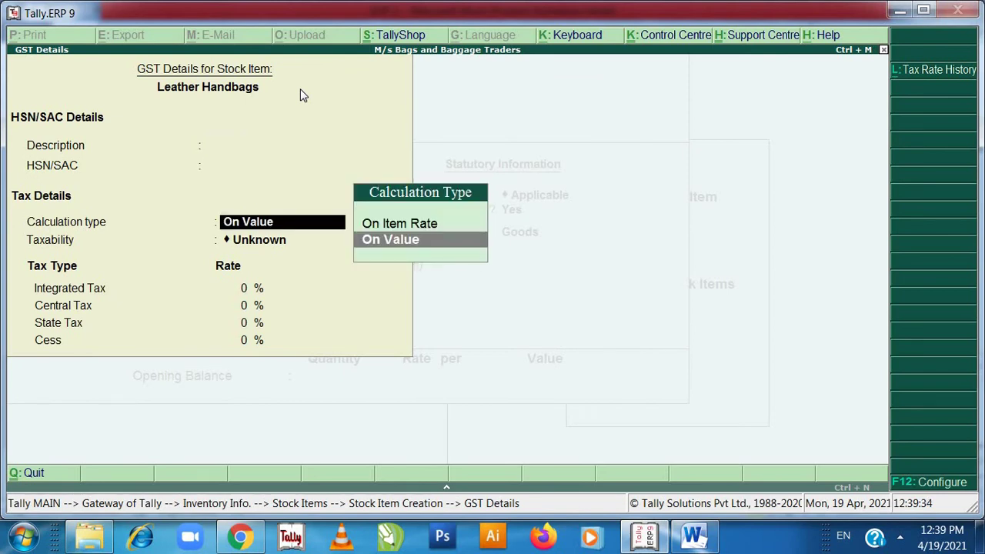
key(Return)
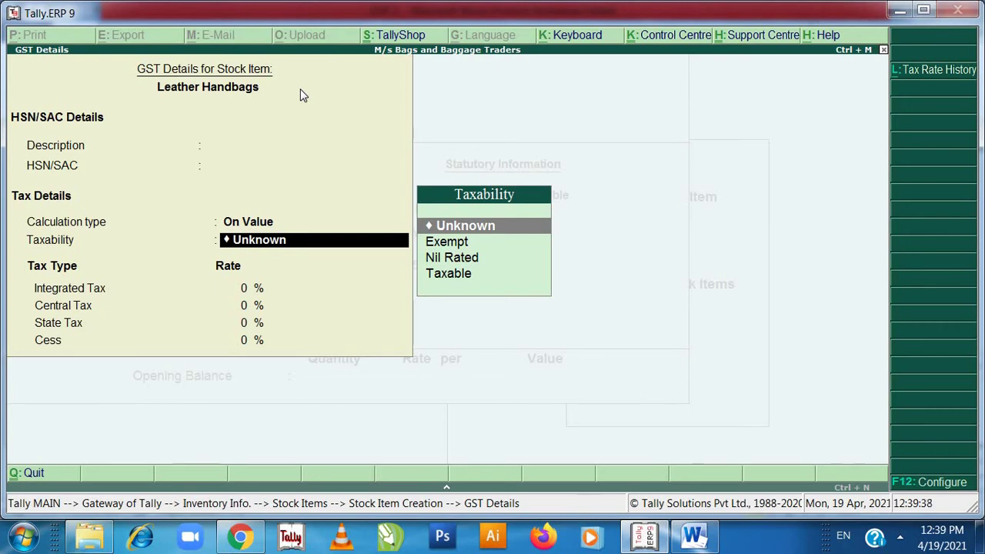
key(ctrl+a)
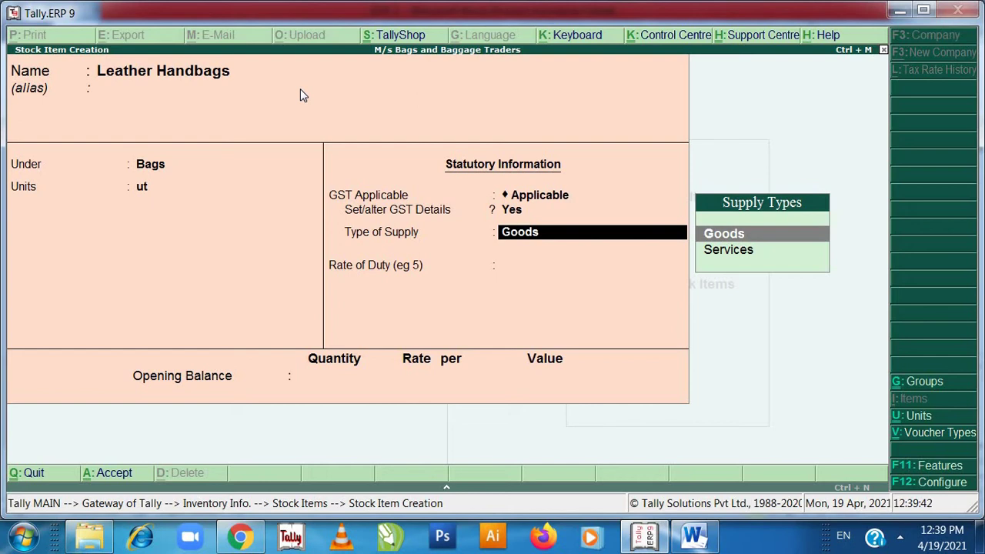
key(Return)
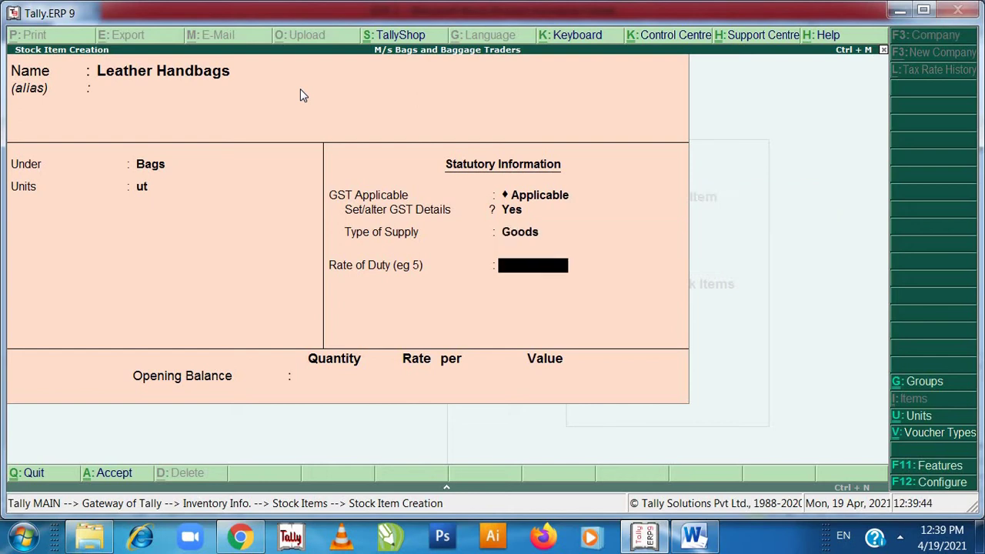
key(BackSpace)
key(BackSpace)
key(BackSpace)
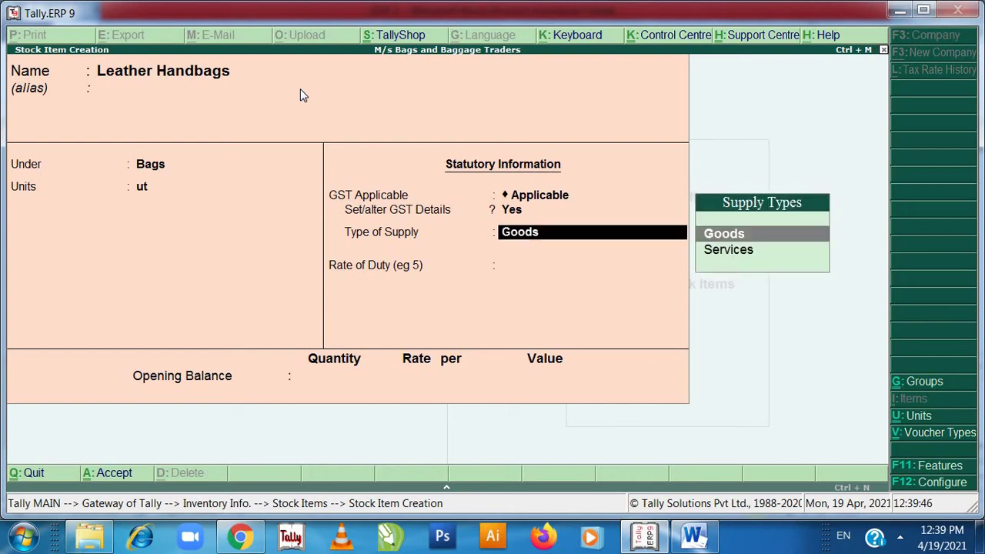
key(Return)
key(Return)
key(Return)
key(Return)
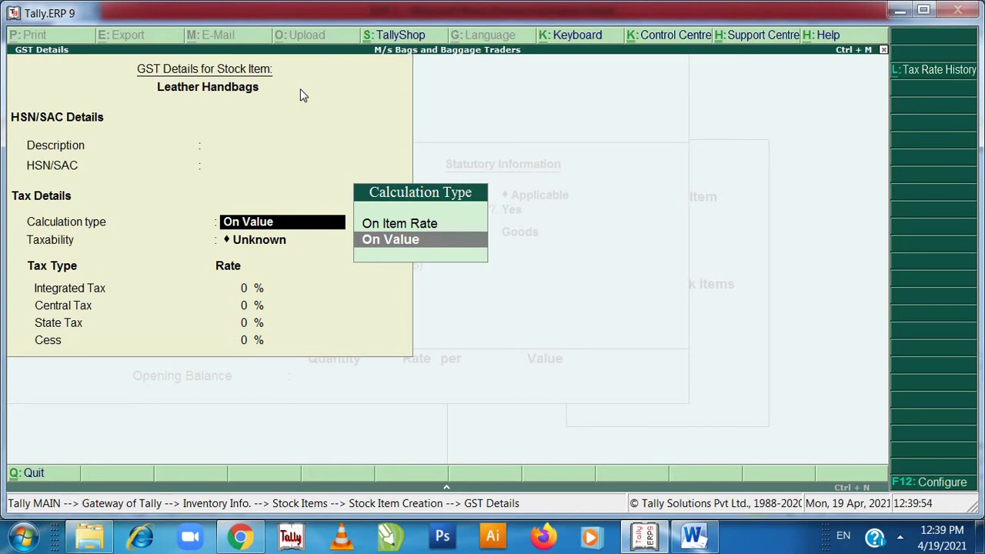
key(Return)
key(Return)
key(Return)
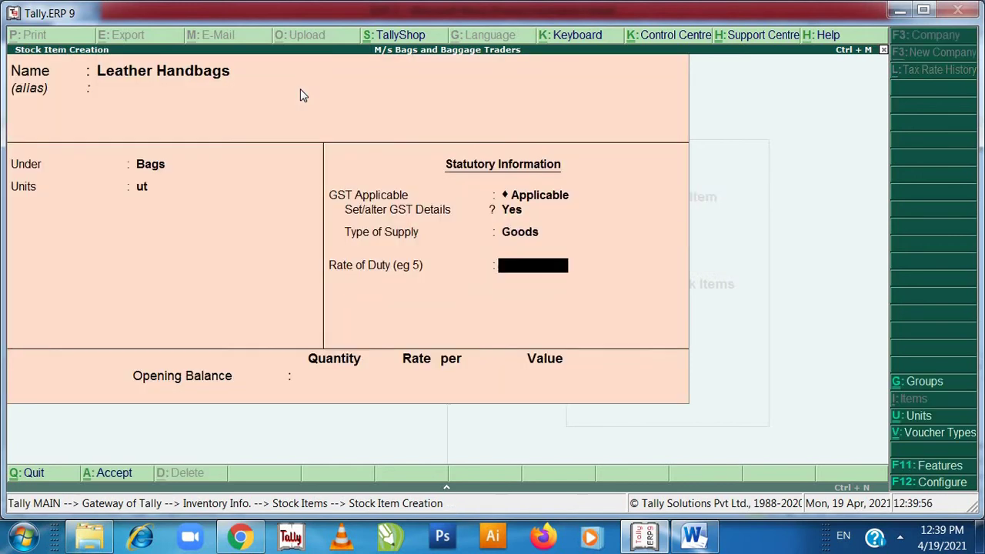
key(Return)
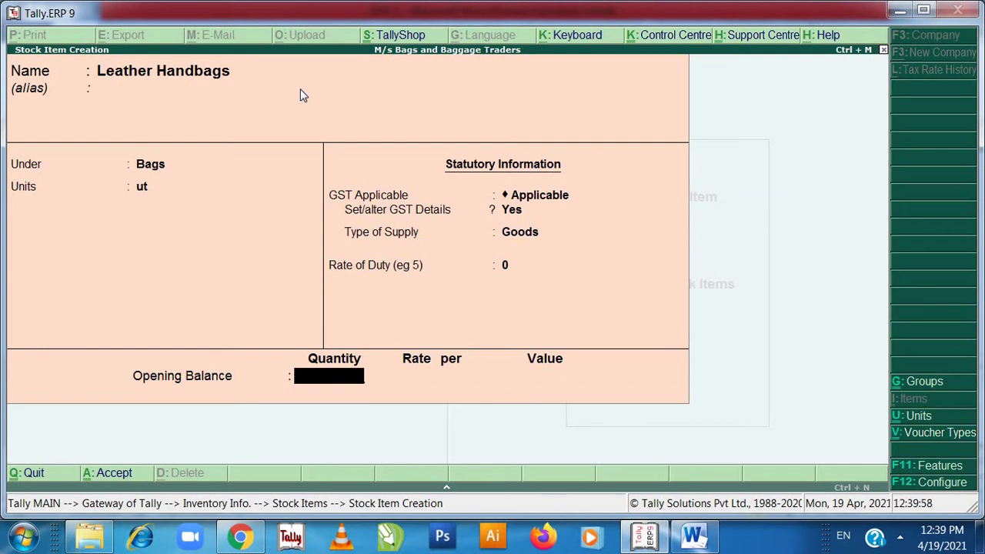
key(BackSpace)
key(BackSpace)
key(BackSpace)
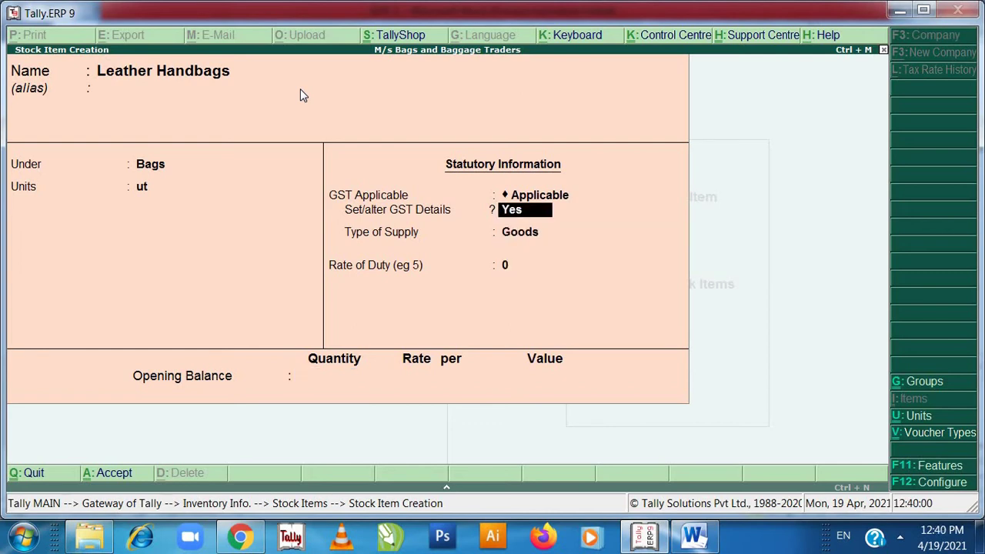
key(Return)
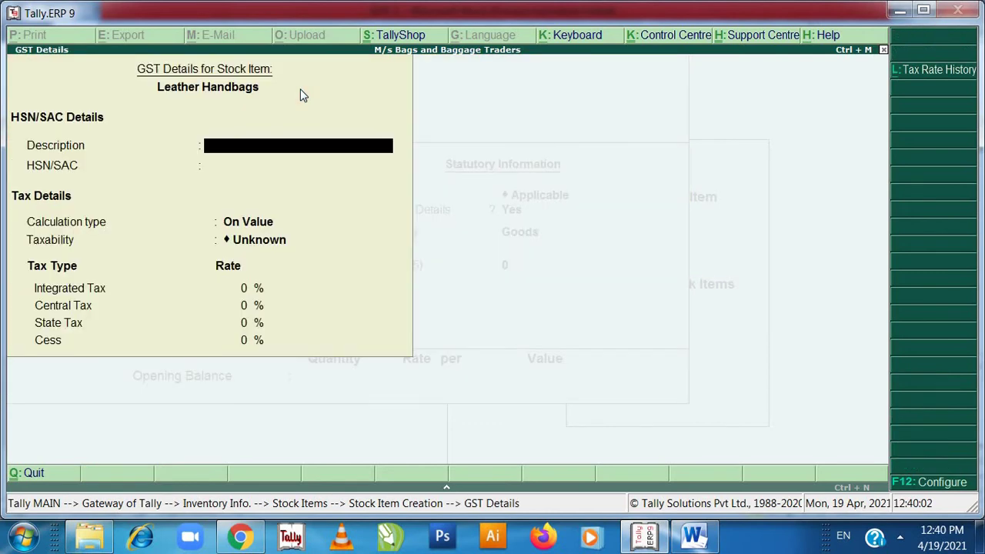
key(Return)
key(Return)
key(Return)
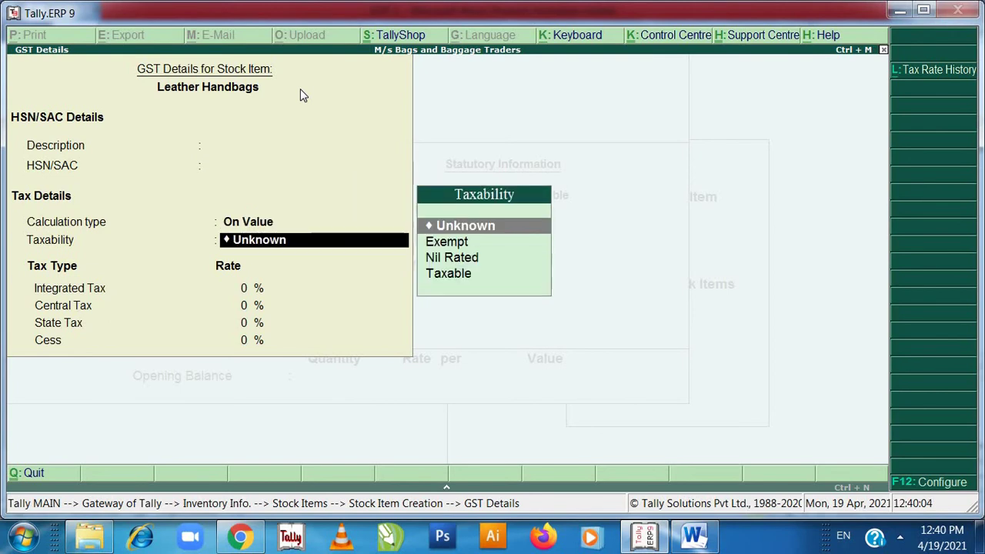
key(Return)
key(BackSpace)
key(Return)
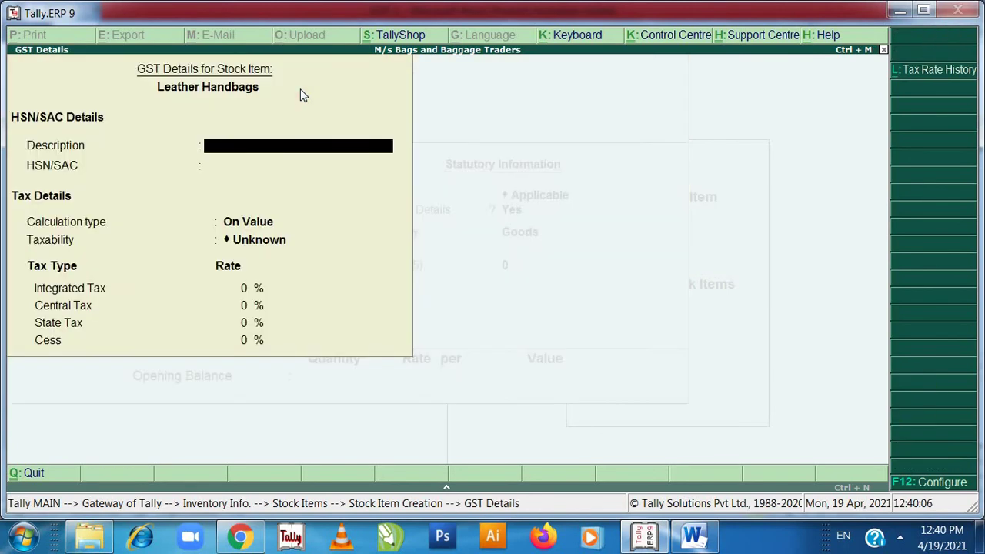
key(Return)
key(Return)
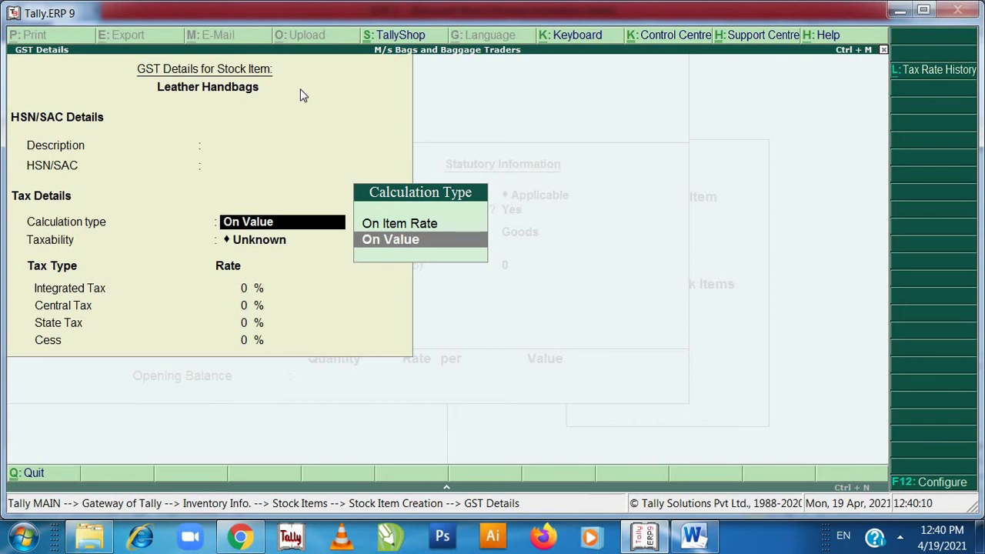
- Set On Value, Taxable and 28% integrated tax (14% central, 14% state), then save as Goods
key(Return)
key(Down)
key(Down)
key(Down)
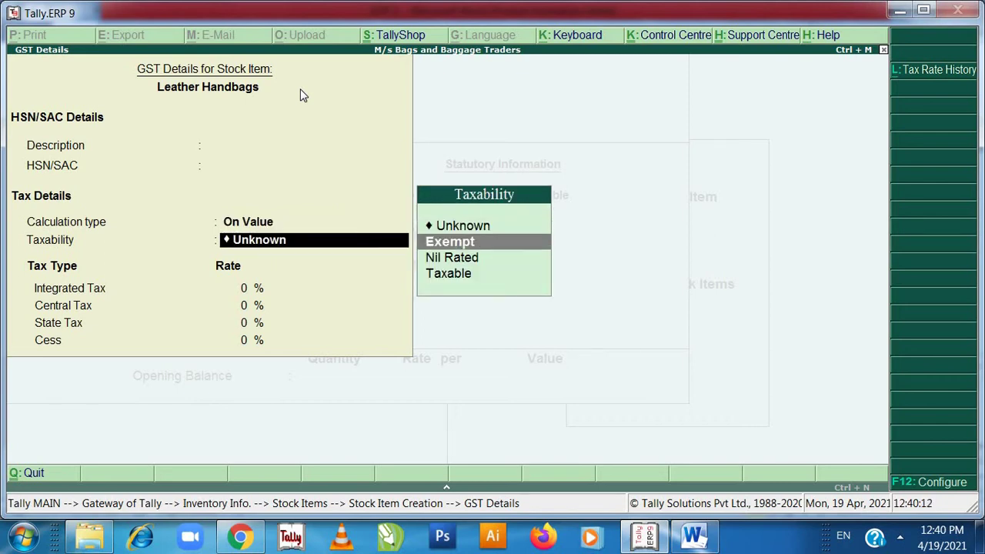
key(Return)
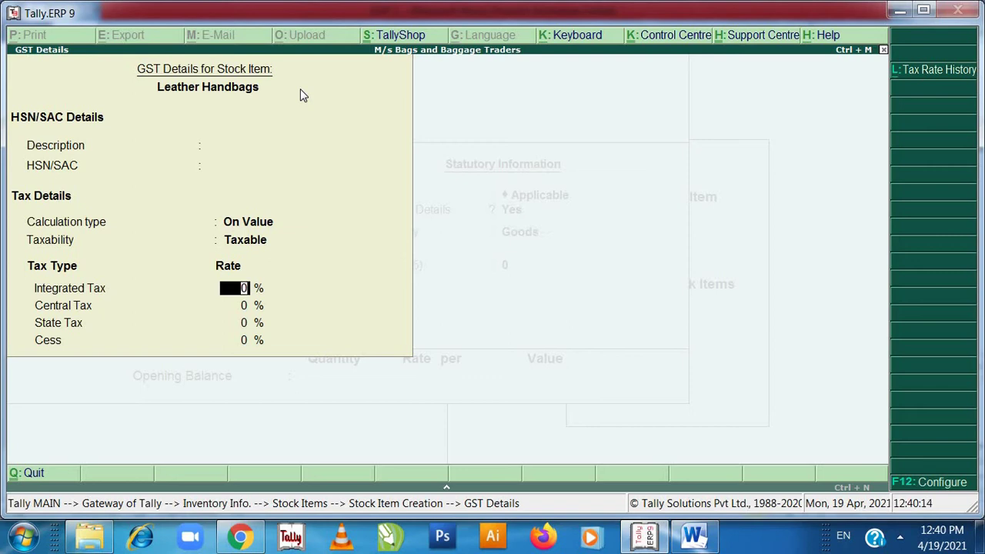
text(28)
key(Return)
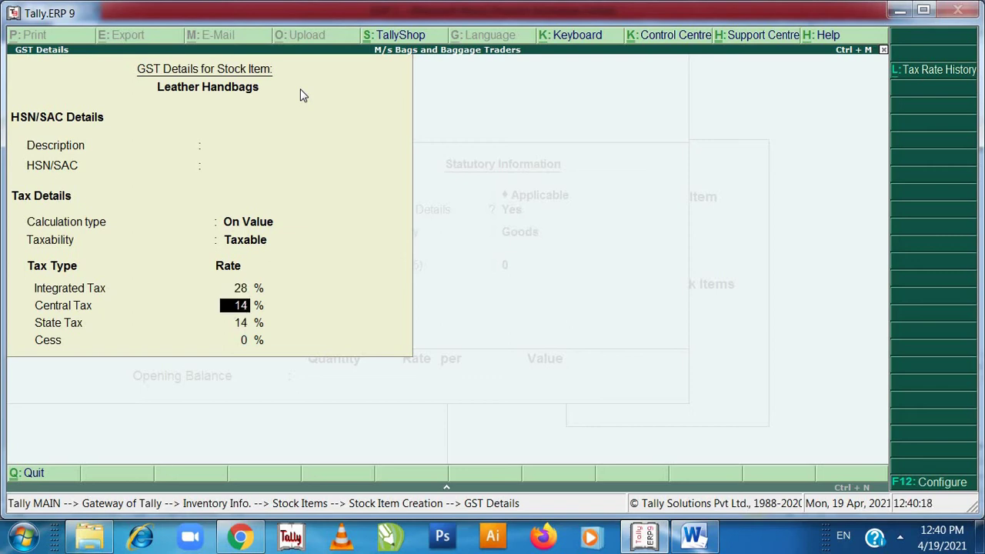
key(Return)
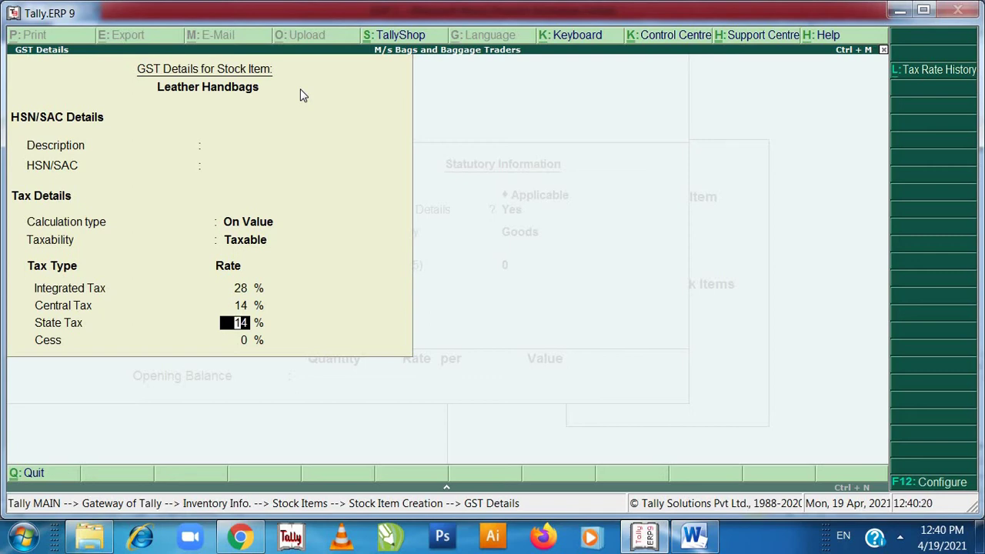
key(Return)
key(Return)
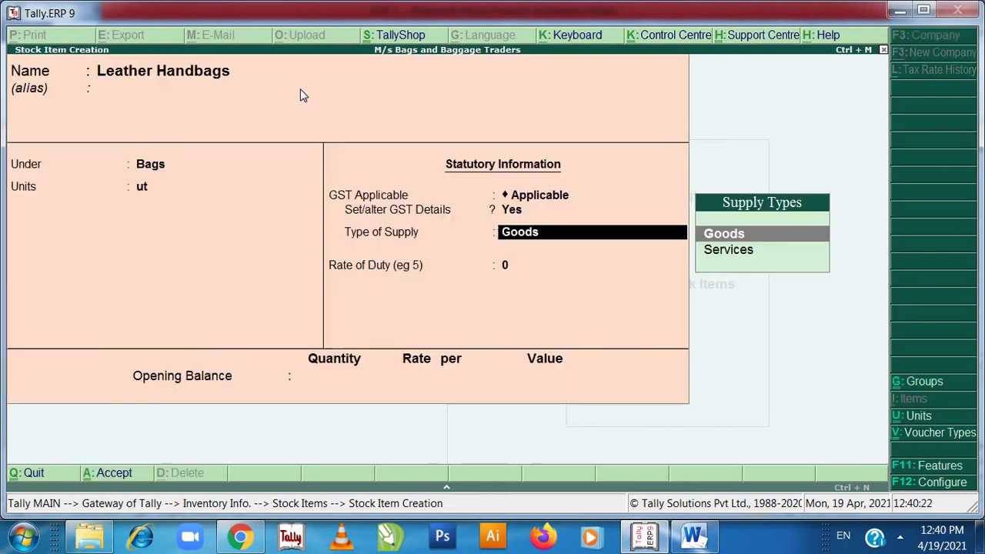
key(Return)
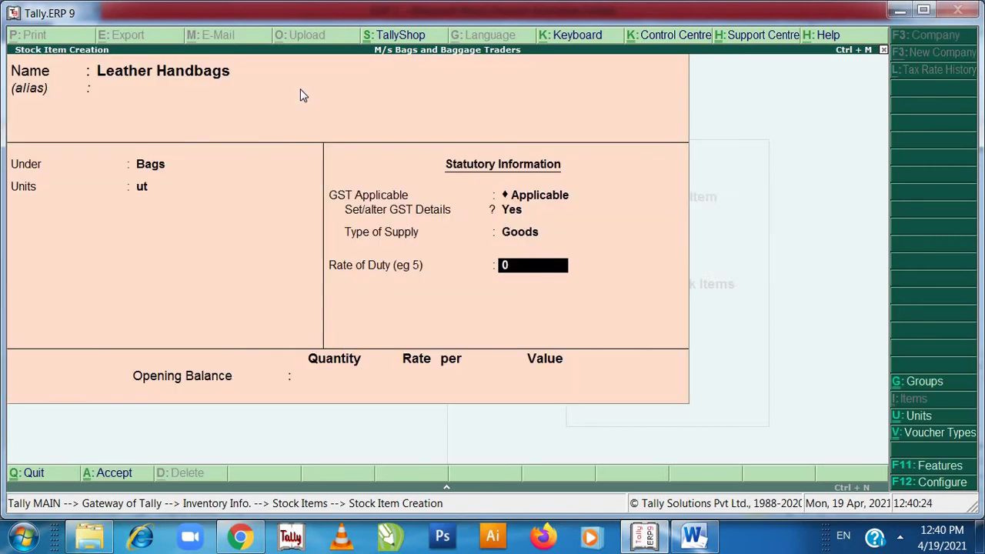
key(Return)
key(Return)
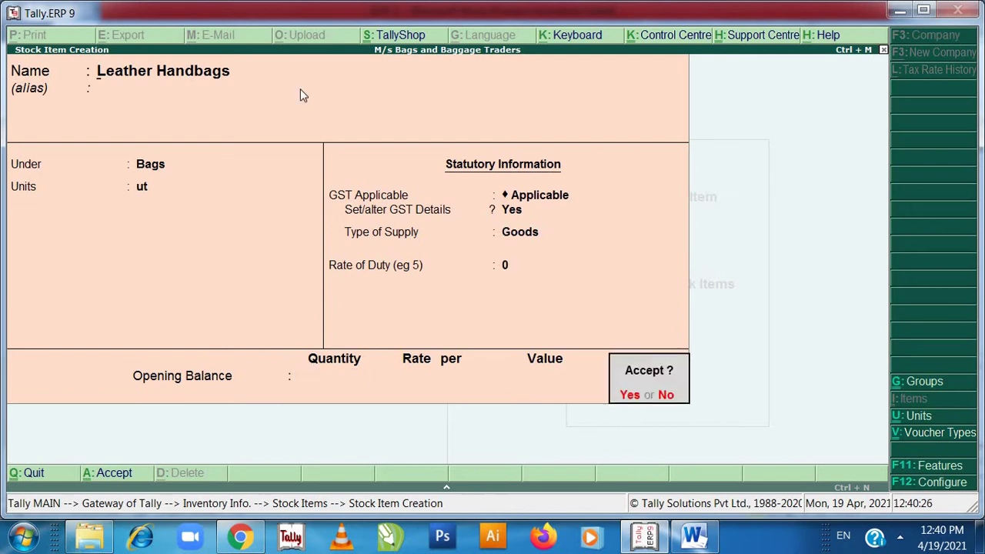
key(Return)
- Switch to the SOP document in Word and move to the Note box lines
key(alt+Tab)
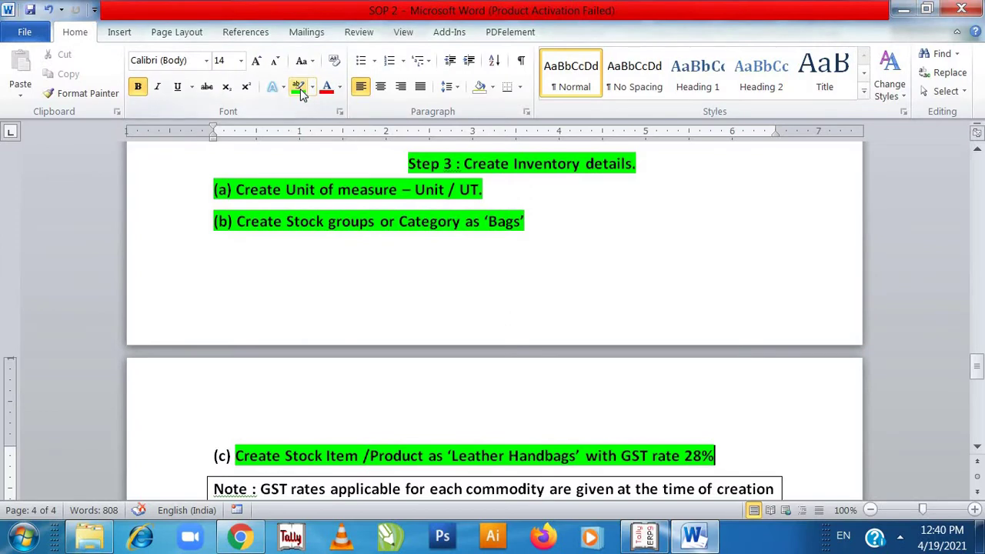
click(328, 471)
key(Down)
key(Down)
key(Down)
key(Down)
key(Up)
key(Up)
key(Up)
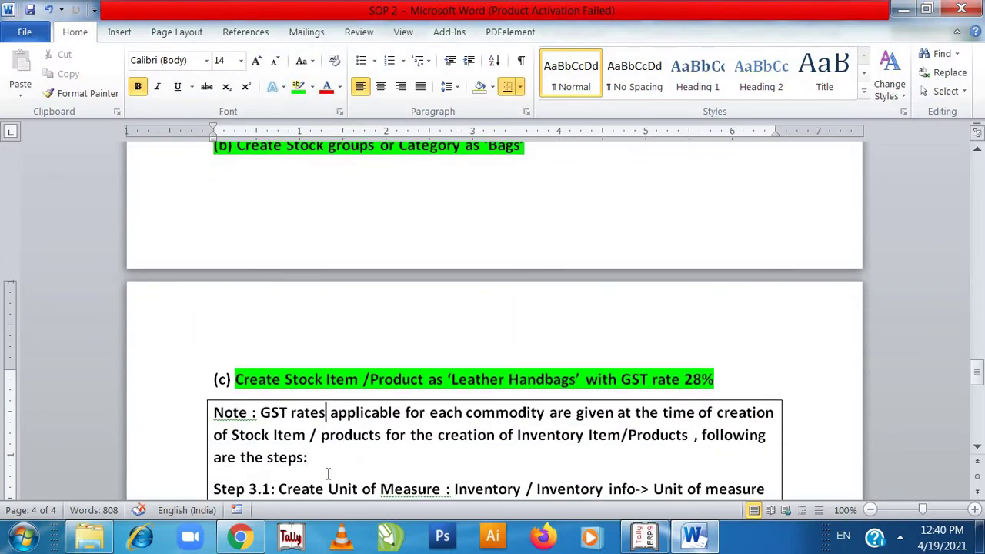
key(Down)
key(Down)
key(Down)
key(Down)
key(Down)
key(Up)
key(Up)
key(Up)
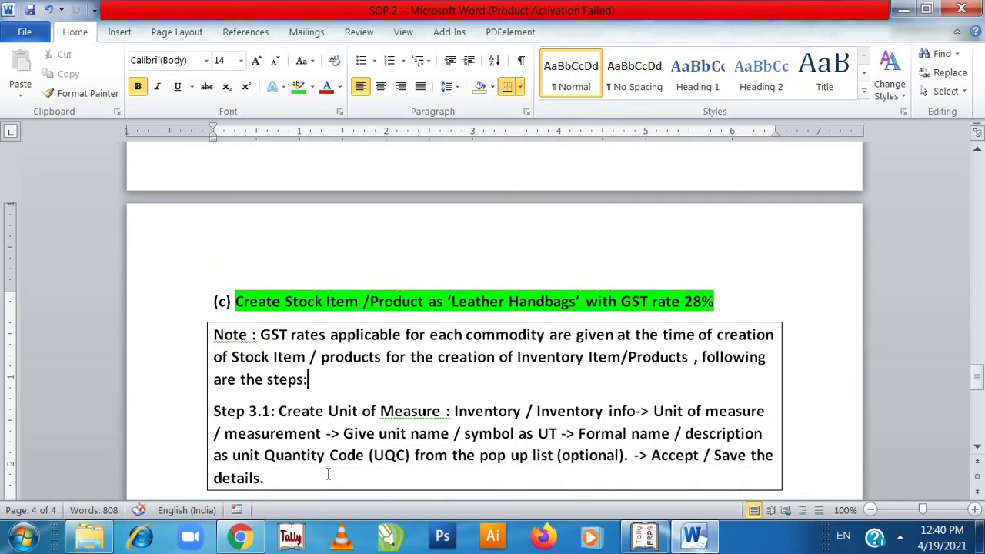
key(Up)
key(Down)
key(Down)
key(Down)
key(Down)
key(Down)
key(Down)
key(Up)
key(Up)
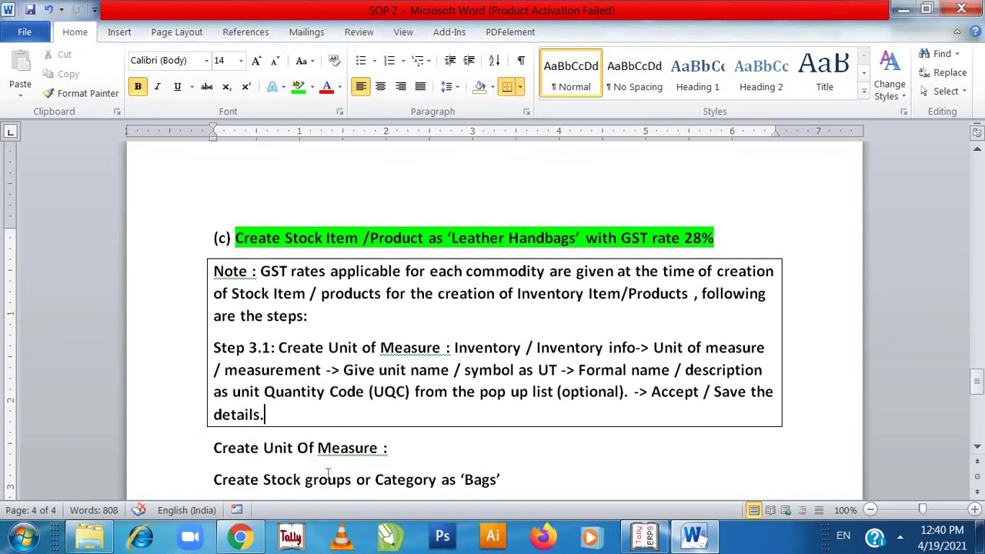
key(Up)
key(Up)
key(Down)
key(Down)
key(Down)
key(Down)
key(Down)
key(Down)
key(Down)
key(Down)
key(Down)
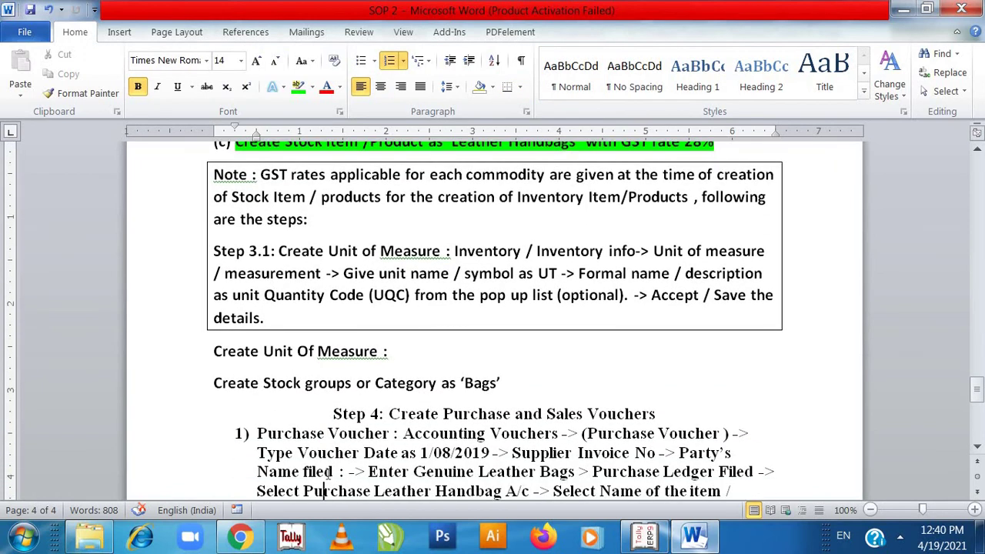
key(Up)
key(Up)
key(Up)
key(Up)
key(Up)
key(Up)
key(Up)
key(Up)
key(Up)
key(Up)
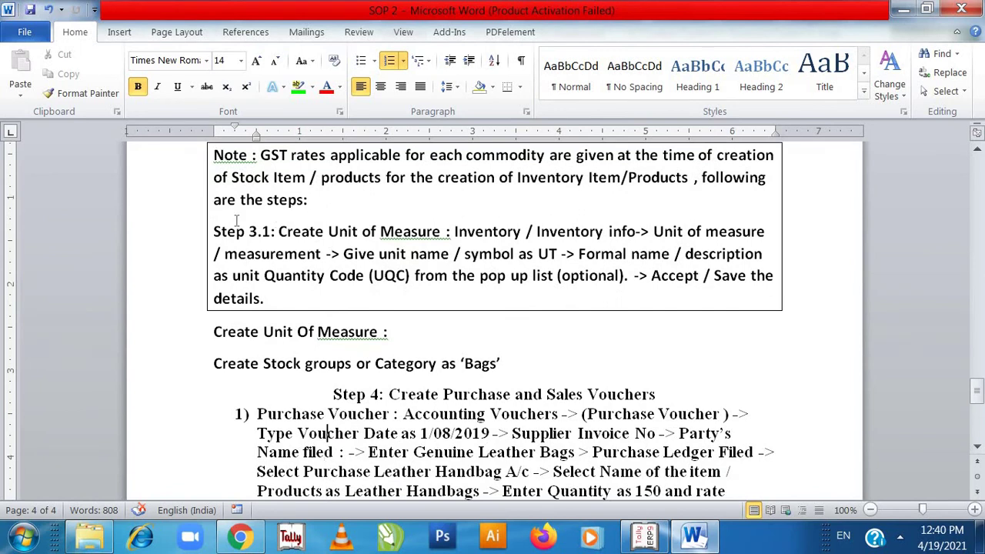
- Select the text from 'Note' to the end of "Category as 'Bags'"
scroll(231, 247, up, 6)
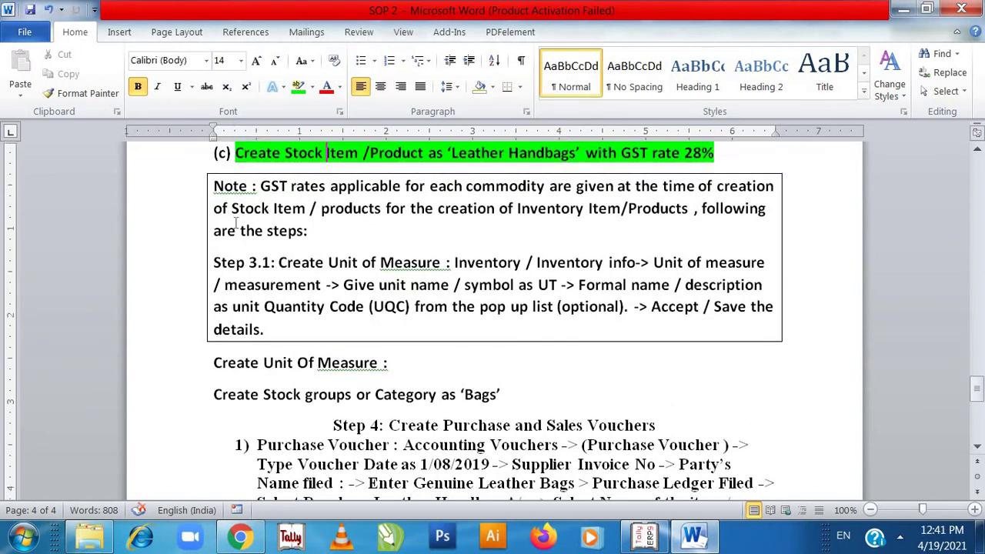
key(Down)
key(Down)
key(Down)
key(Down)
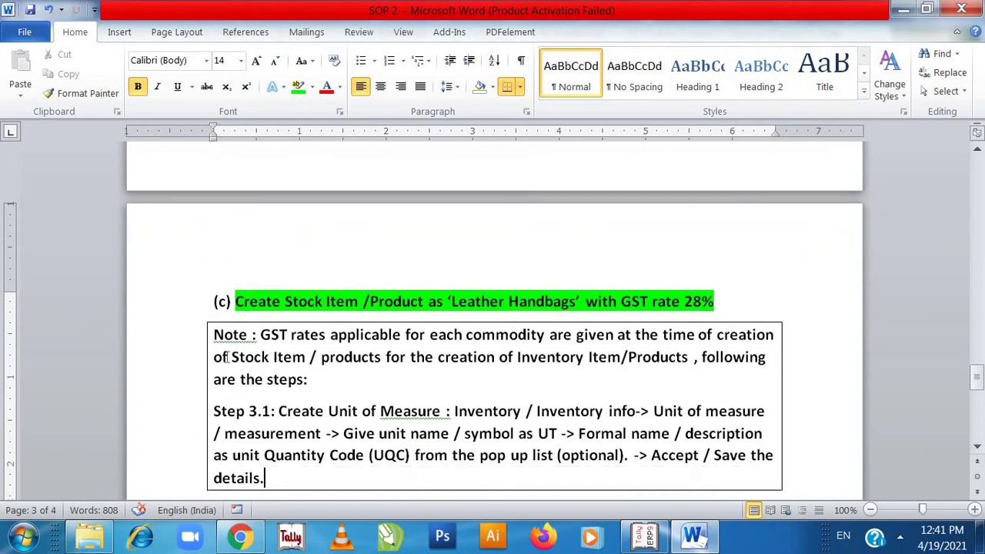
key(ctrl+Up)
key(ctrl+Up)
key(ctrl+Up)
drag(273, 389, 505, 394)
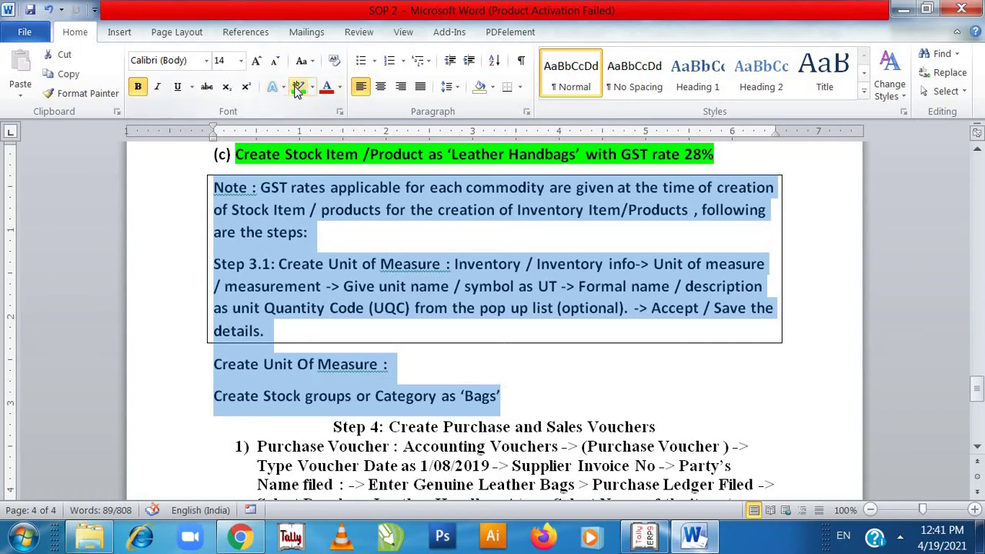
- Highlight the Note box through the 'Bags' line in green, then return to Tally.ERP 9
click(298, 88)
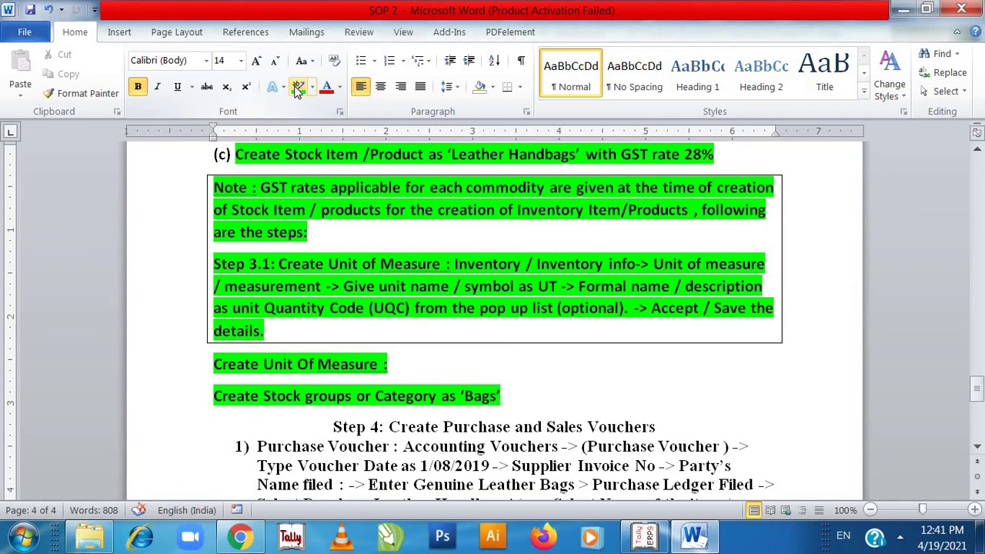
key(alt+Tab)
- Quit stock item creation and open Accounting Vouchers from the Gateway of Tally
key(Escape)
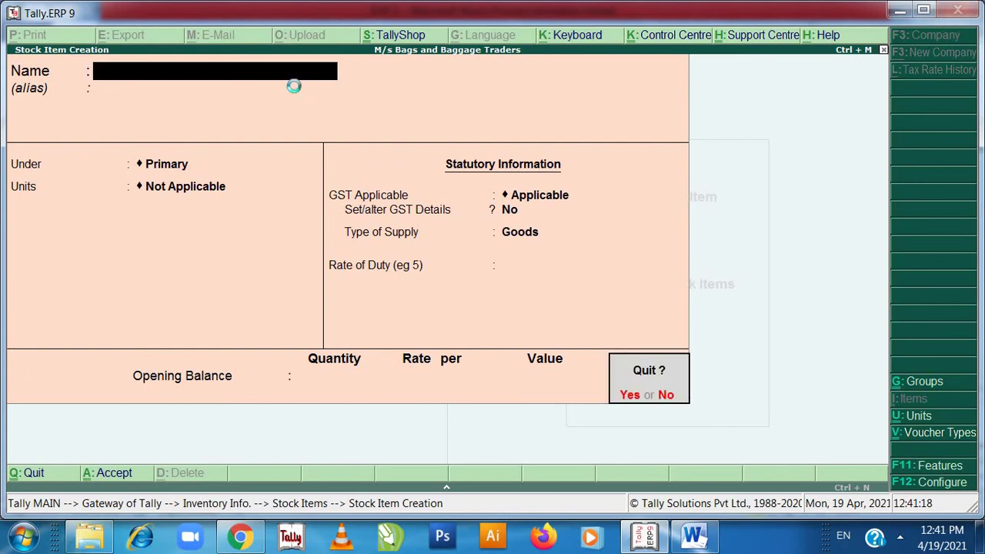
key(y)
key(Escape)
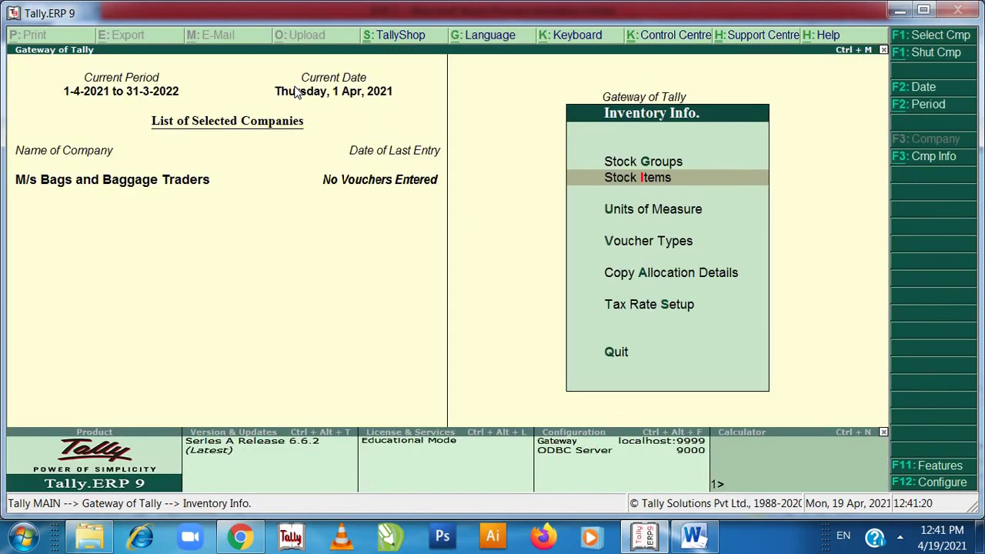
key(Escape)
key(Up)
key(Down)
key(Down)
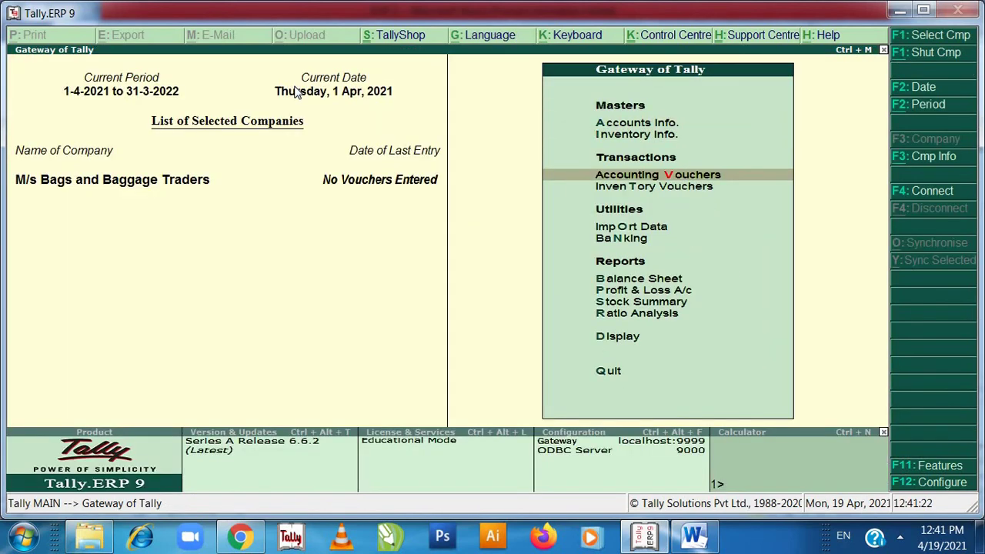
key(Return)
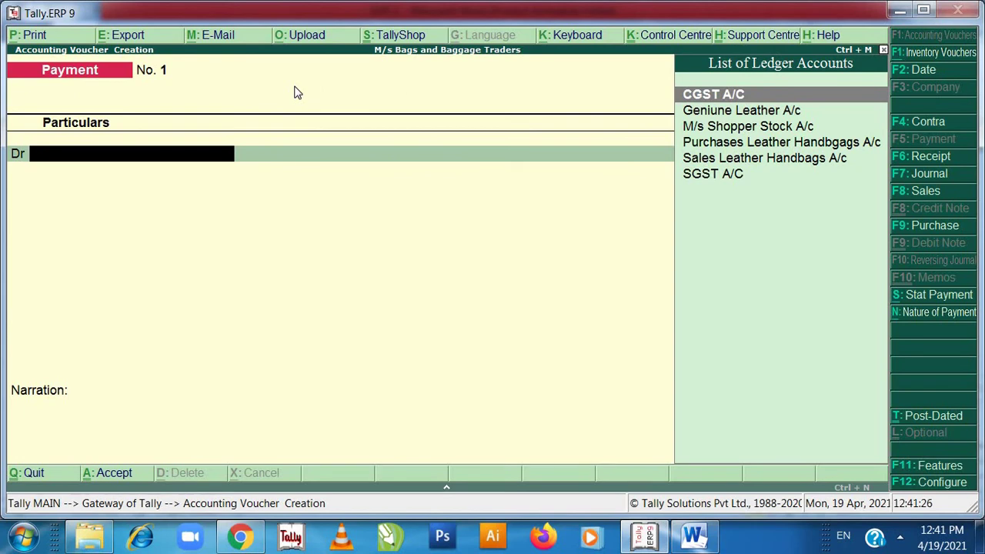
- Switch to a Purchase voucher, change the date to 1-8-2021, then quit it unsaved
key(F9)
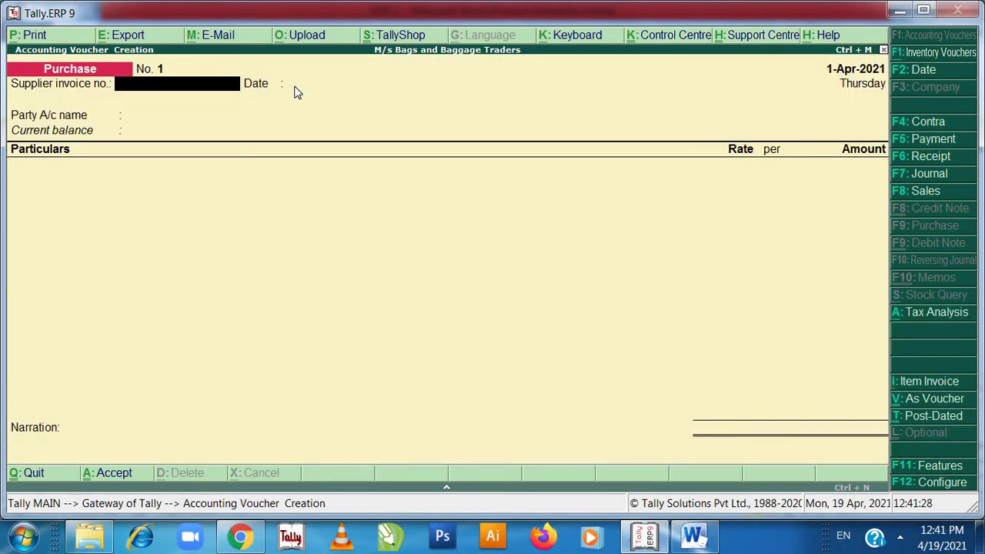
text(1)
key(F2)
text(1)
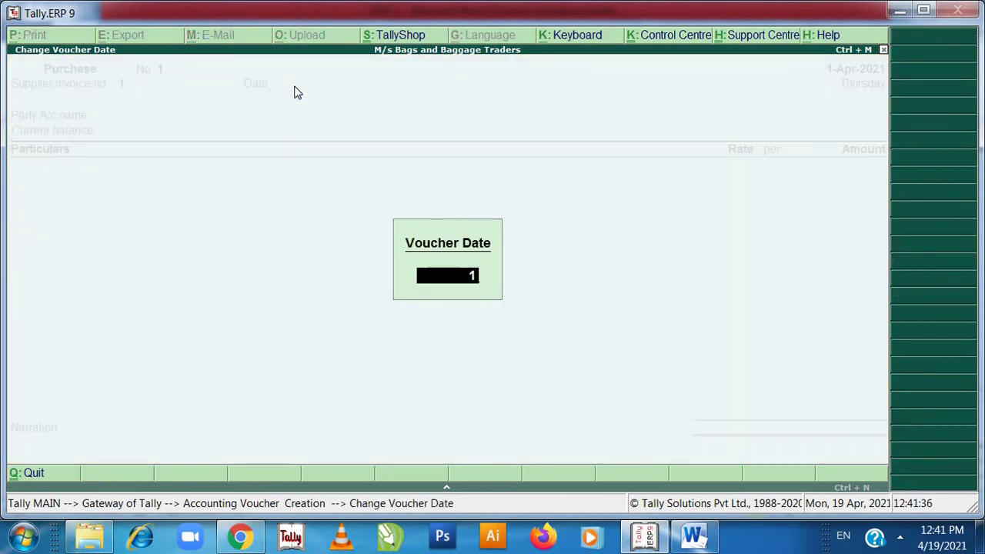
text(-8)
key(Return)
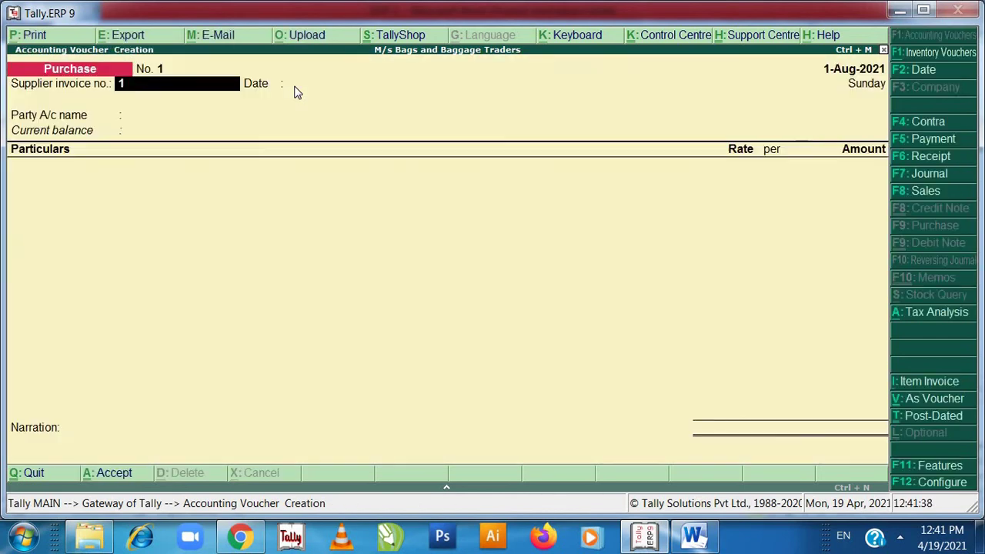
text(1)
key(Return)
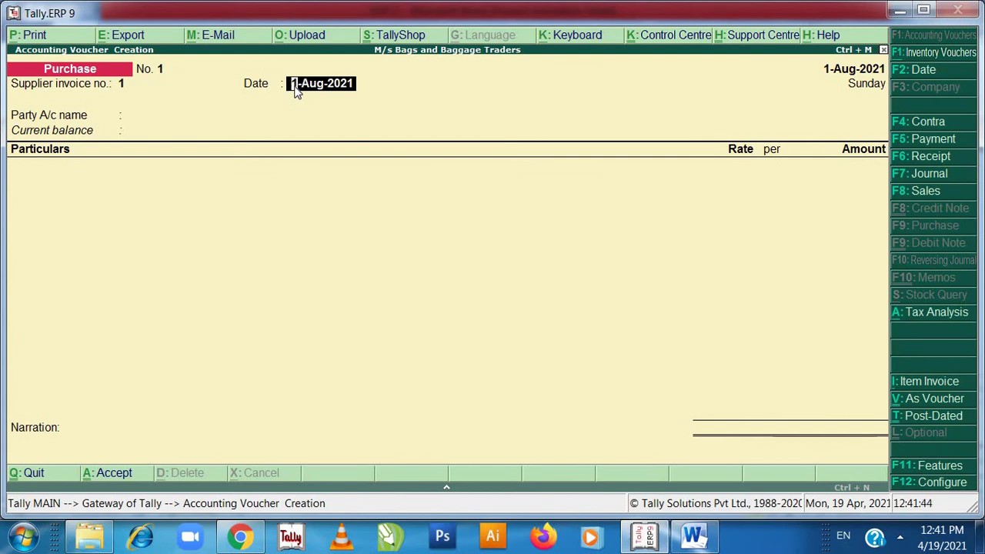
key(Escape)
key(Escape)
key(Return)
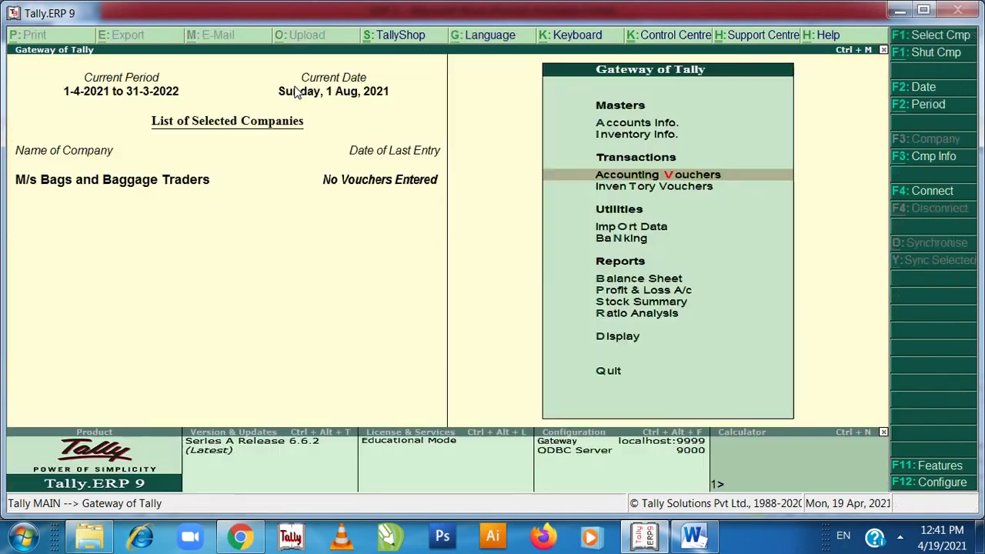
key(Escape)
key(Escape)
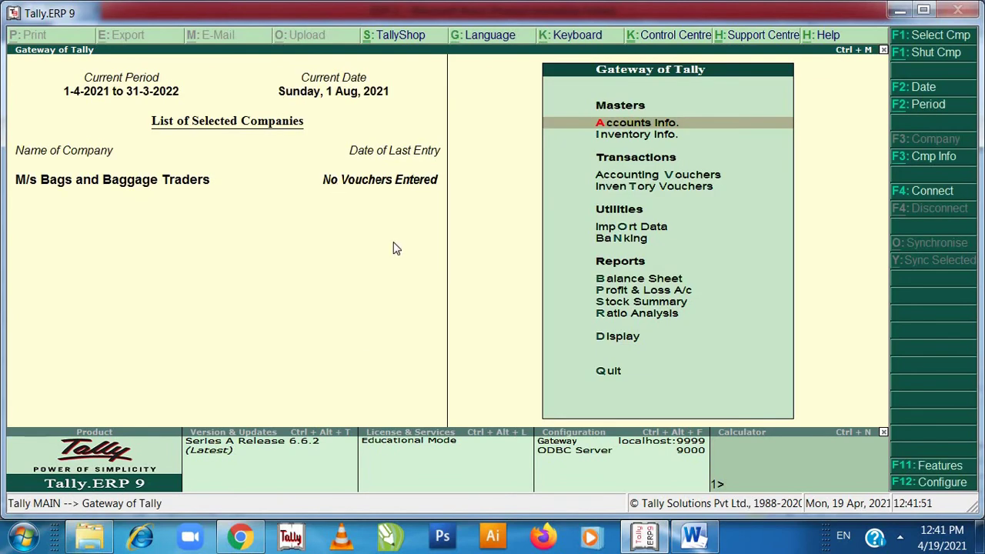
key(alt+F3)
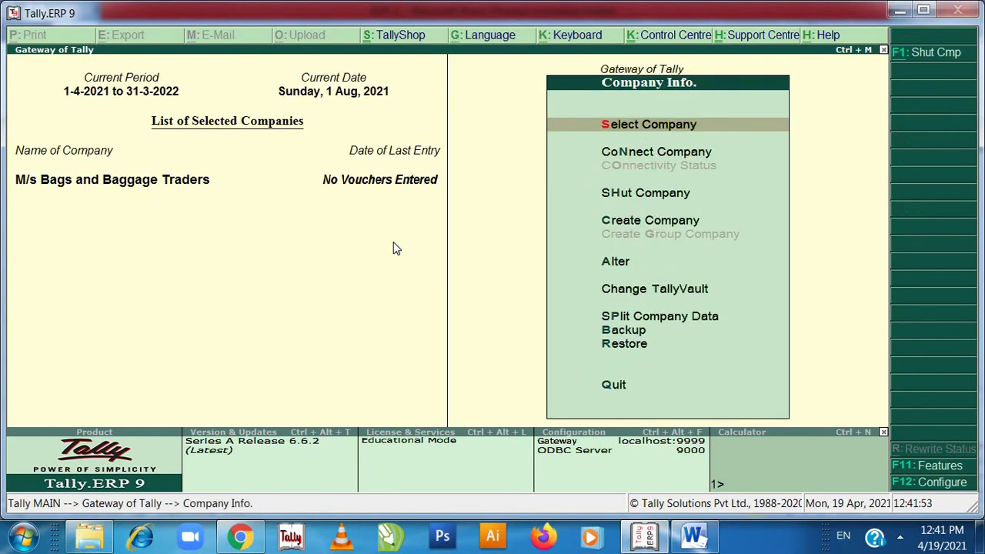
key(Down)
key(Down)
key(Down)
key(Return)
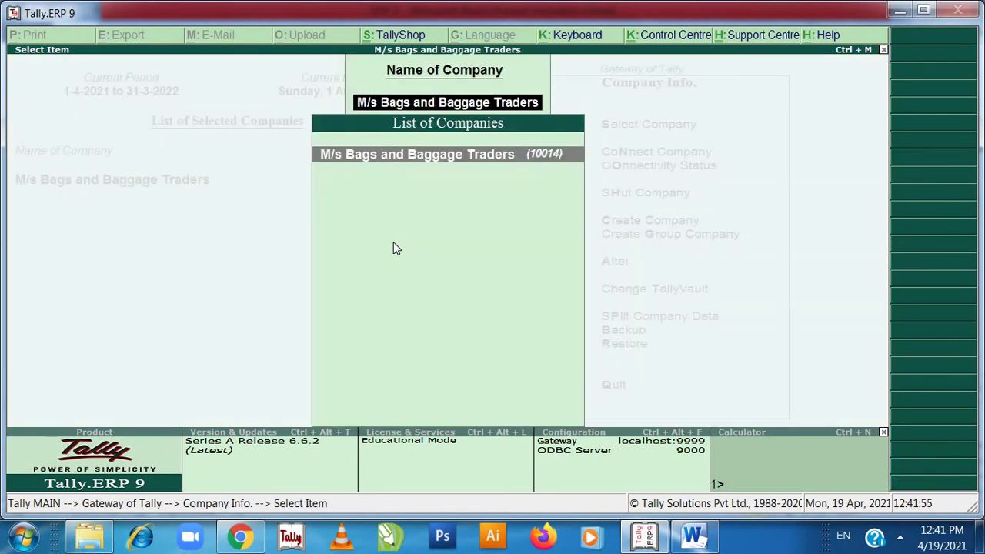
key(Return)
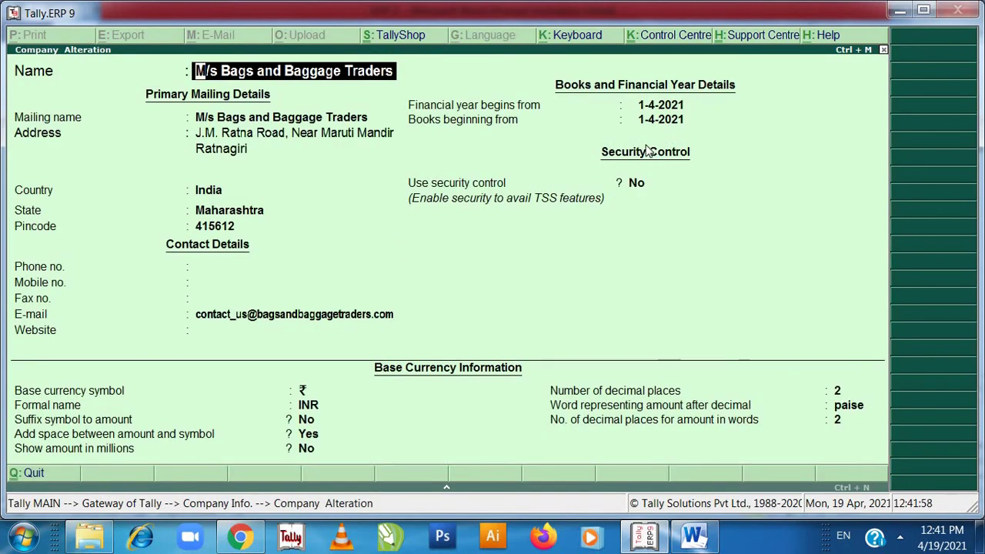
key(Return)
key(Return)
key(Return)
key(Return)
key(Return)
key(Return)
key(Return)
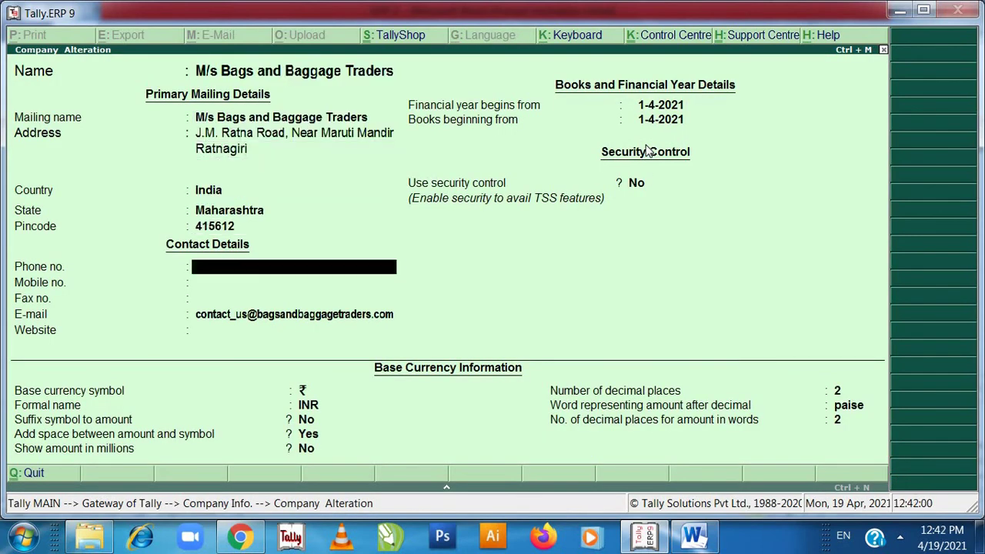
key(Return)
key(Return)
key(Return)
key(Return)
key(Return)
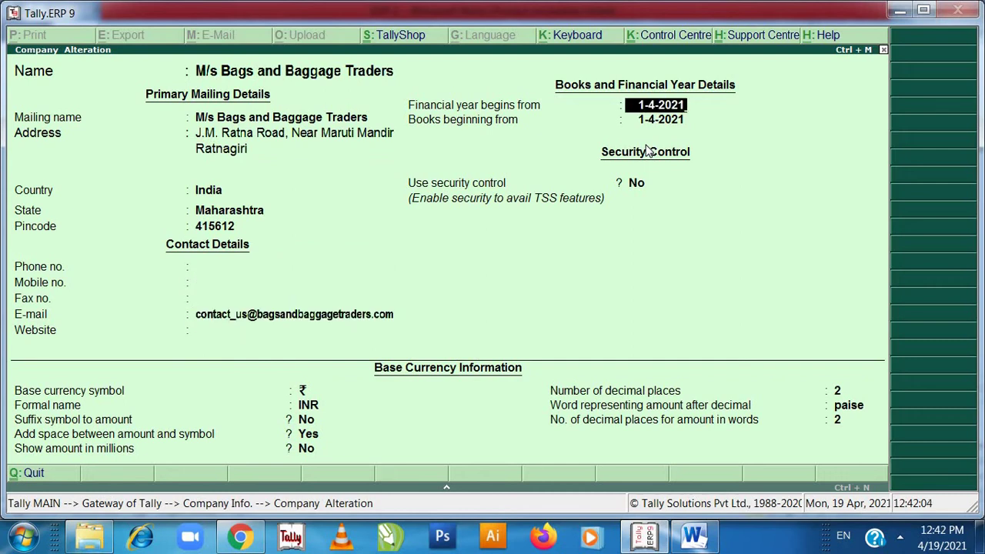
key(BackSpace)
key(BackSpace)
text(19)
key(Return)
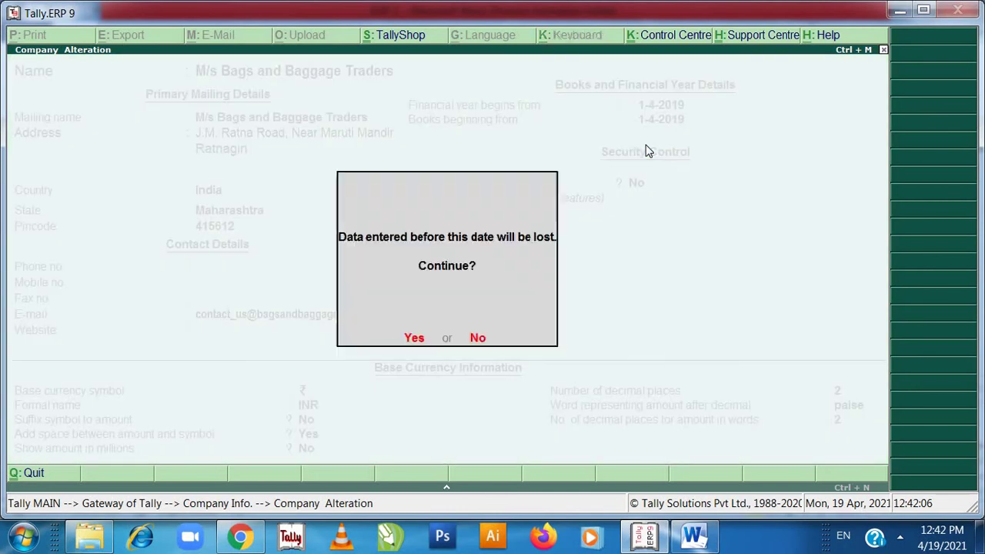
key(y)
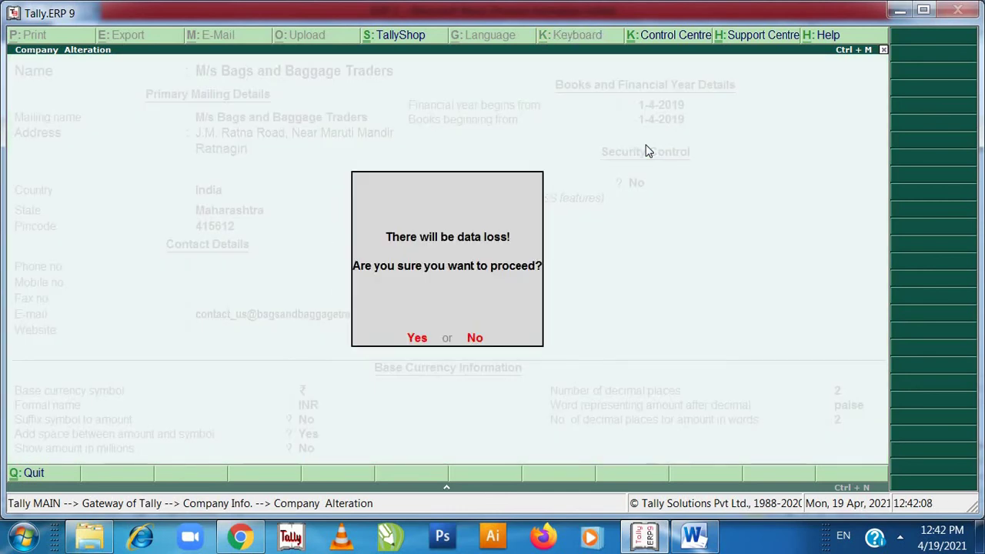
key(y)
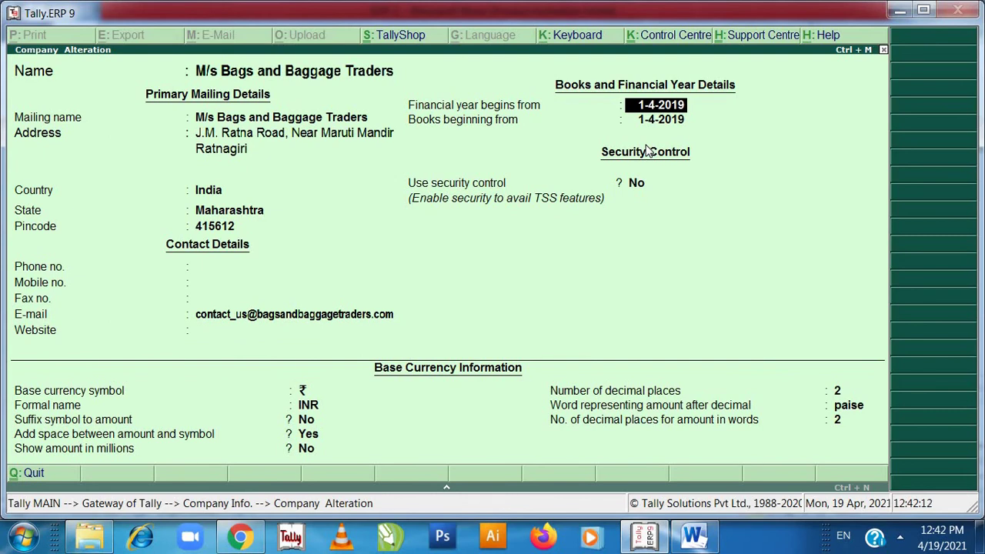
key(Escape)
key(Escape)
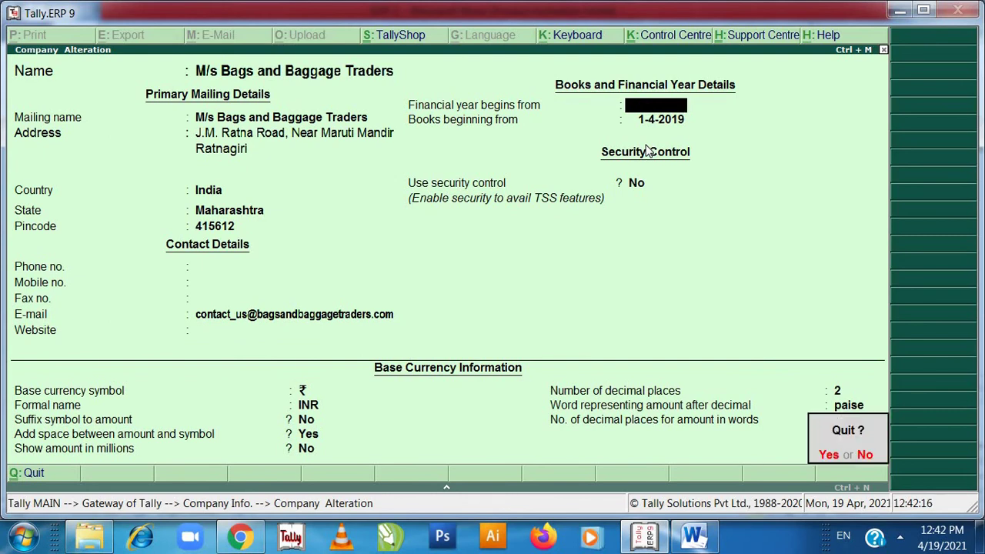
key(y)
key(Return)
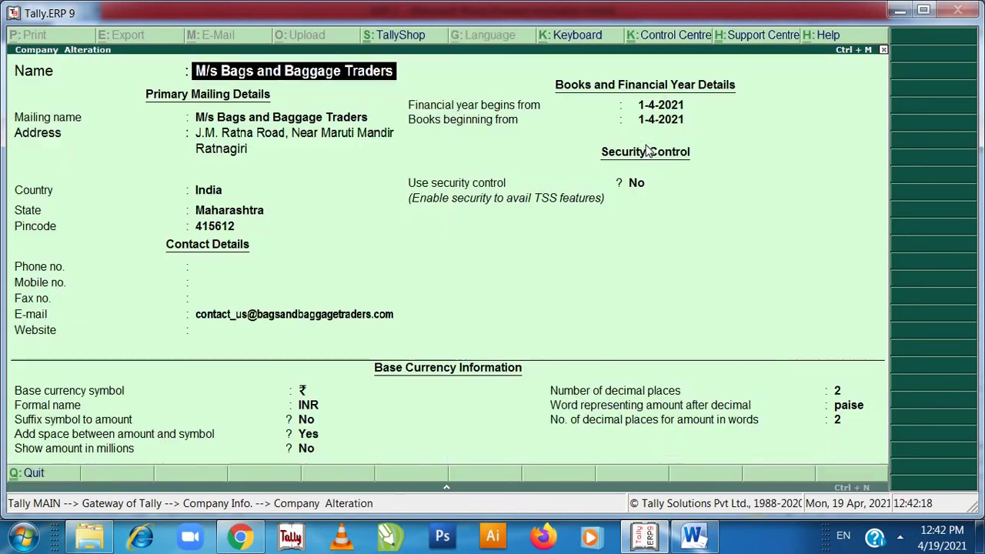
key(Escape)
key(Escape)
key(y)
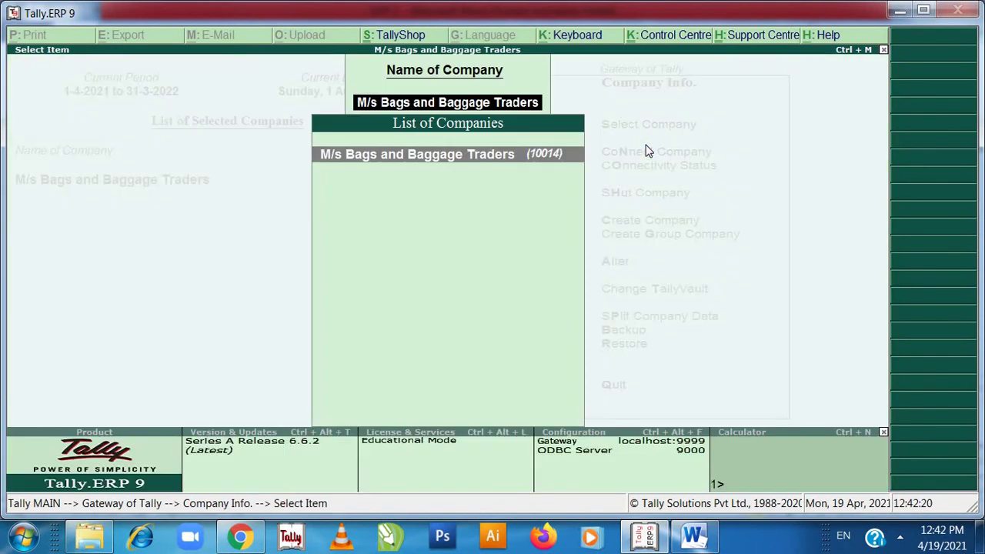
key(Escape)
key(Escape)
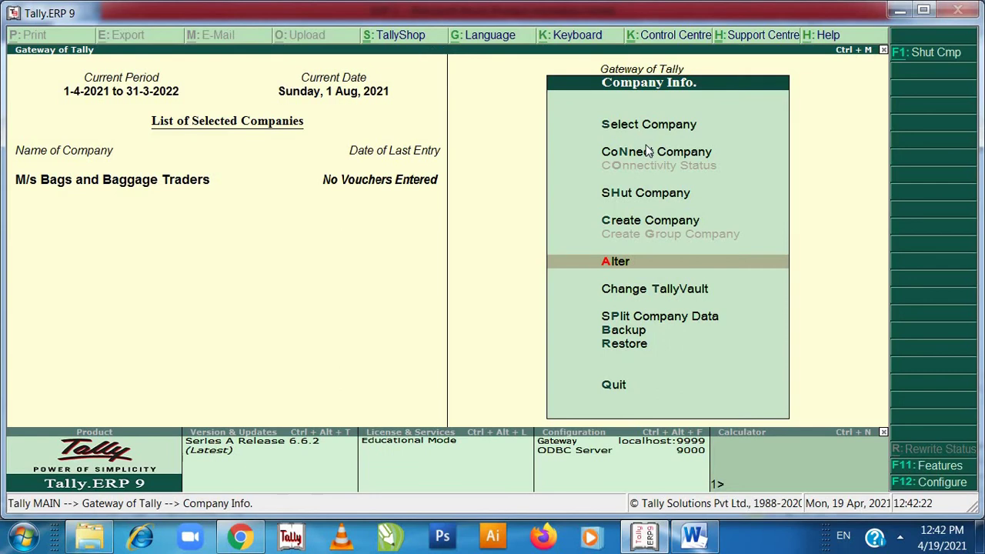
key(Escape)
key(Escape)
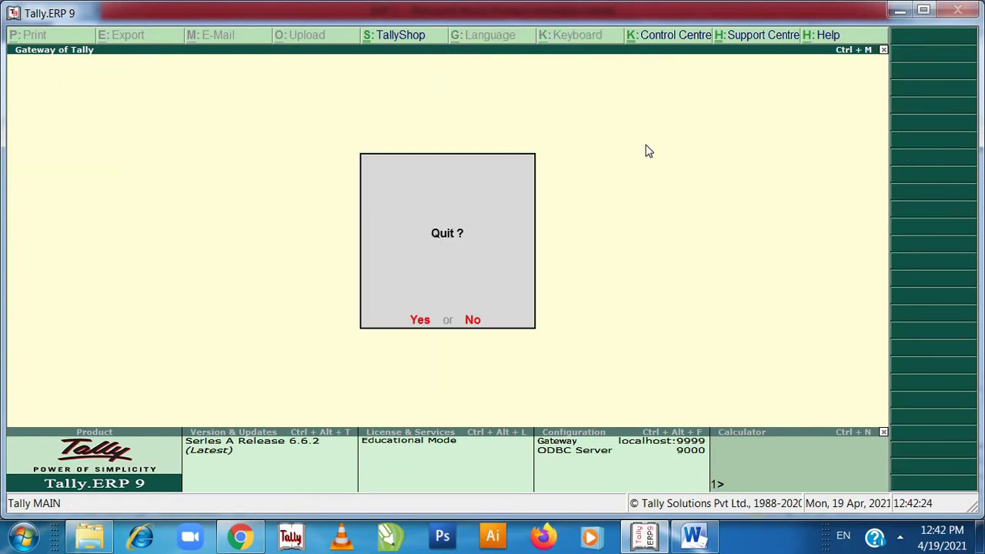
key(n)
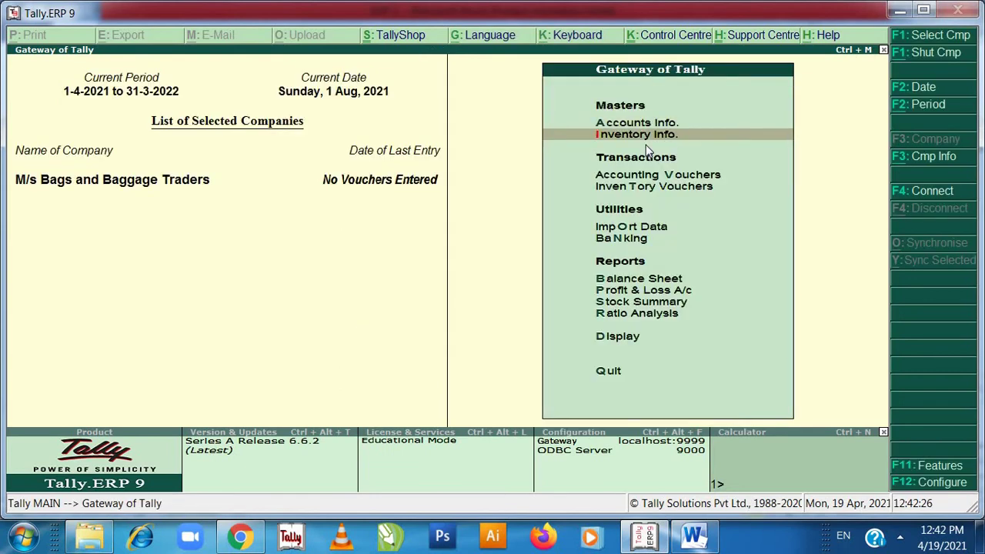
- Start purchase voucher with supplier invoice 1, dated 1-Aug-2021, for Geniune Leather A/c
key(Up)
key(Down)
key(Down)
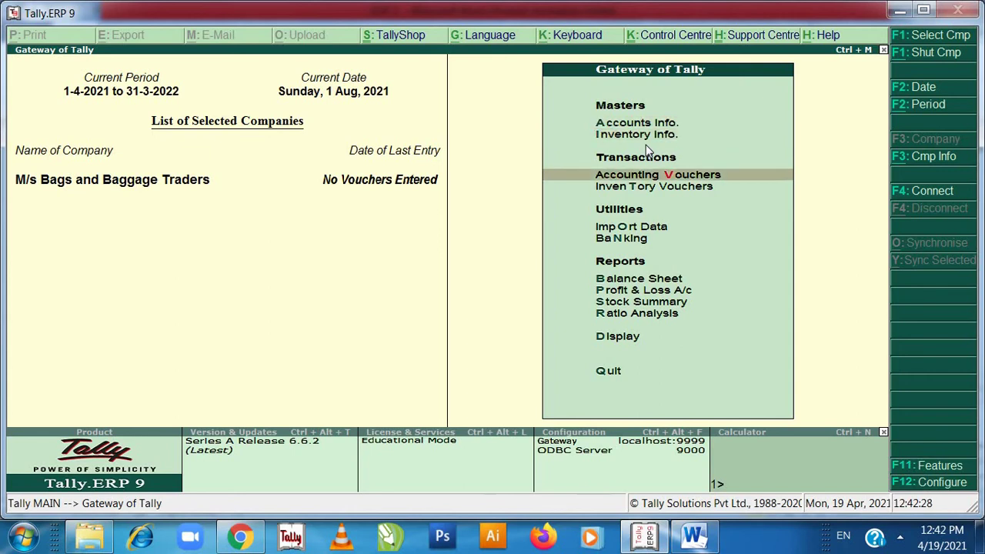
key(Return)
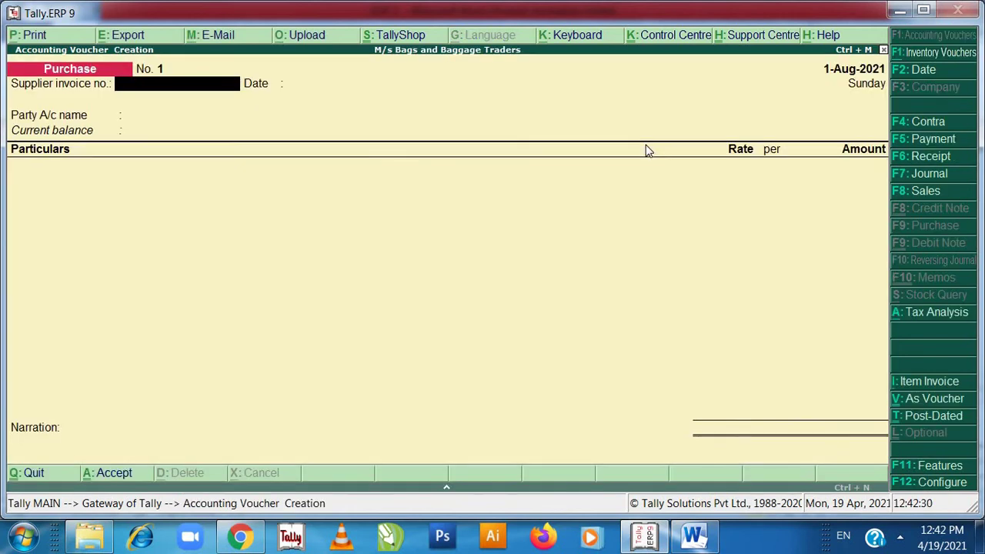
text(1)
key(Return)
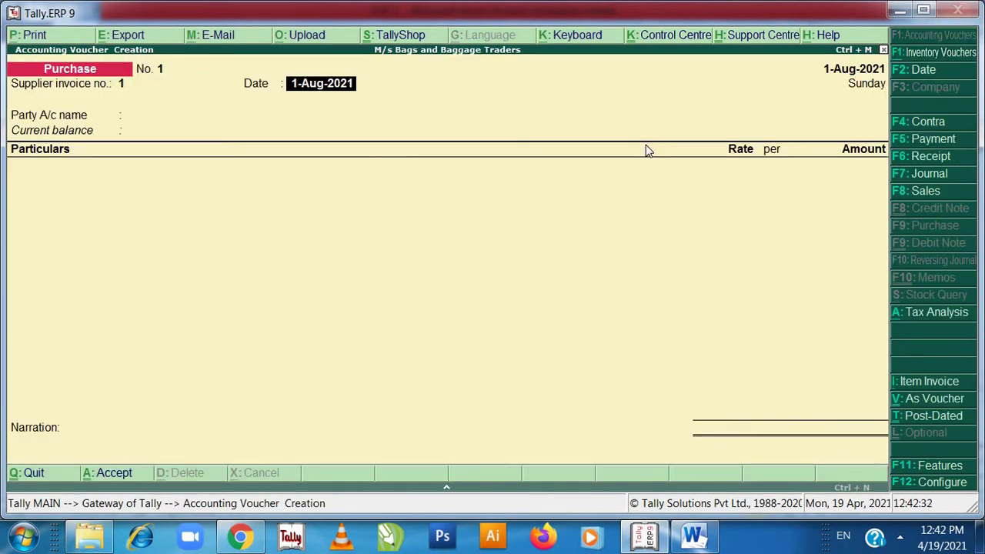
key(Return)
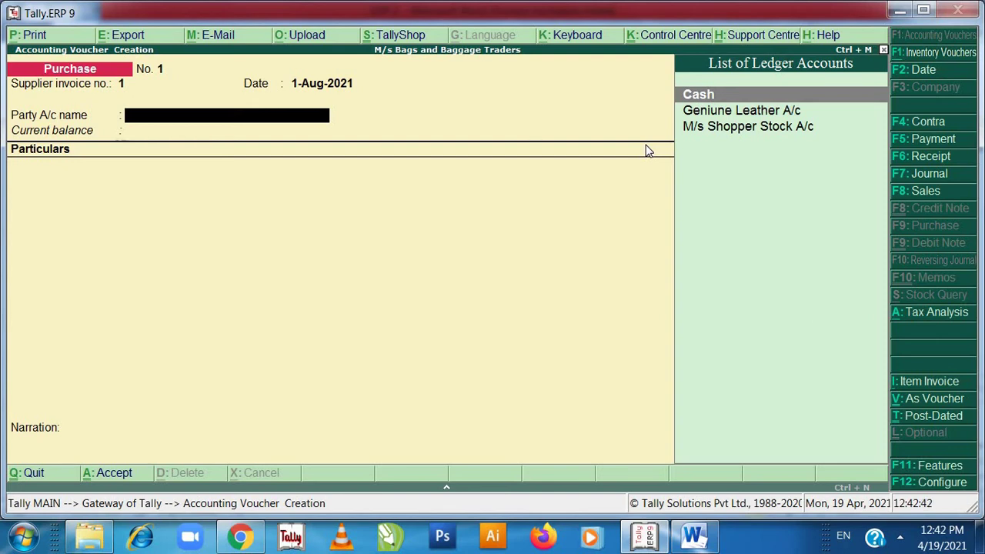
key(Down)
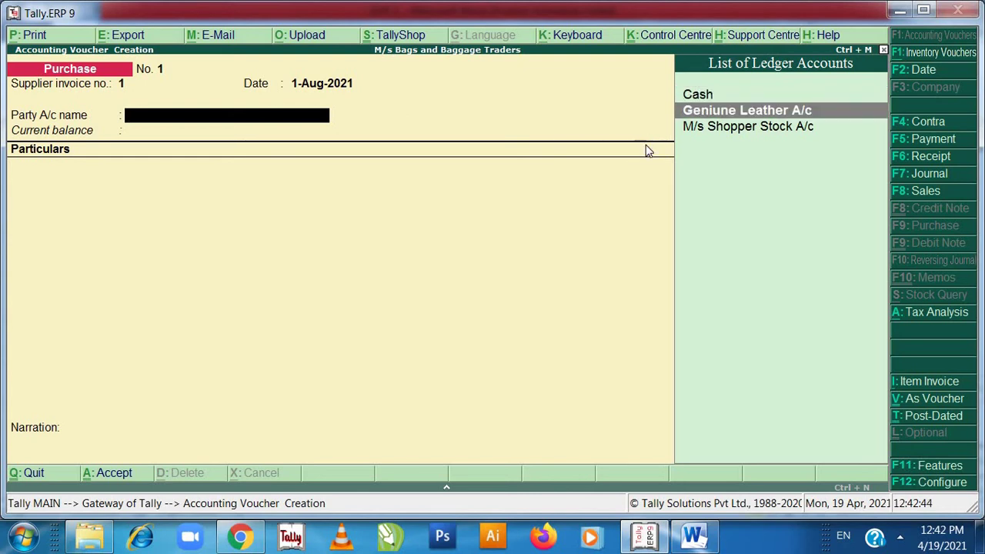
key(Return)
- Choose the Purchases Leather Handbgags A/c ledger and switch to Item Invoice mode
key(Return)
key(Return)
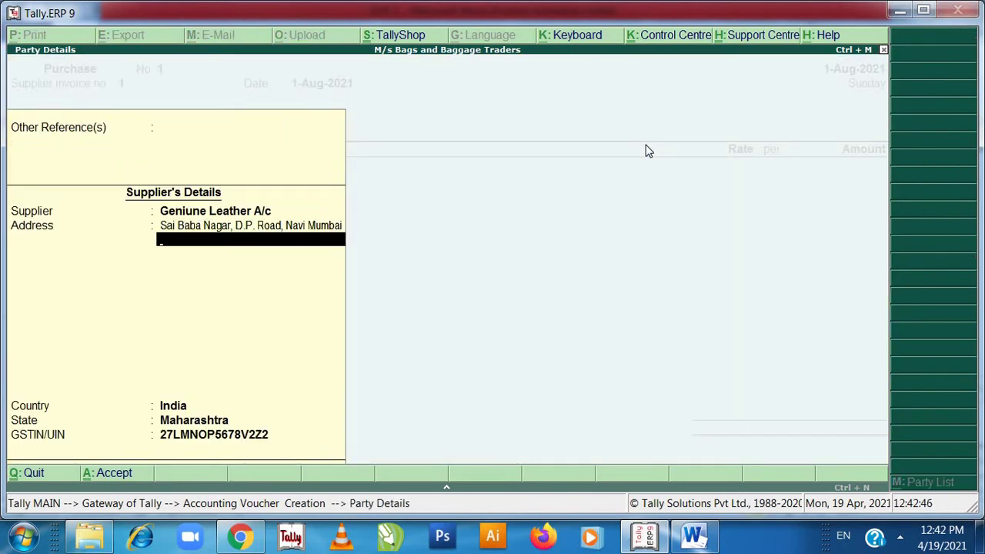
key(Return)
key(Return)
key(Return)
key(Return)
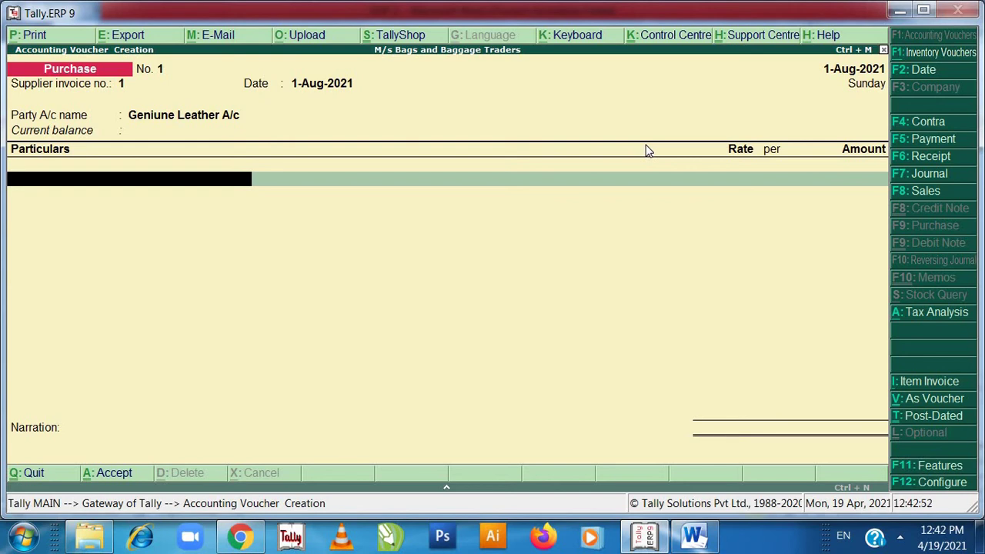
text(L)
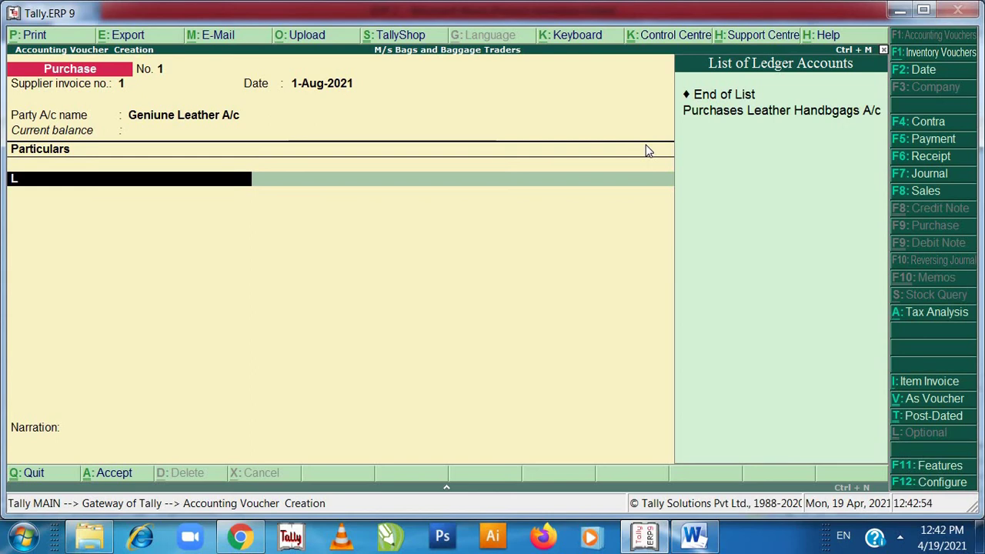
key(Return)
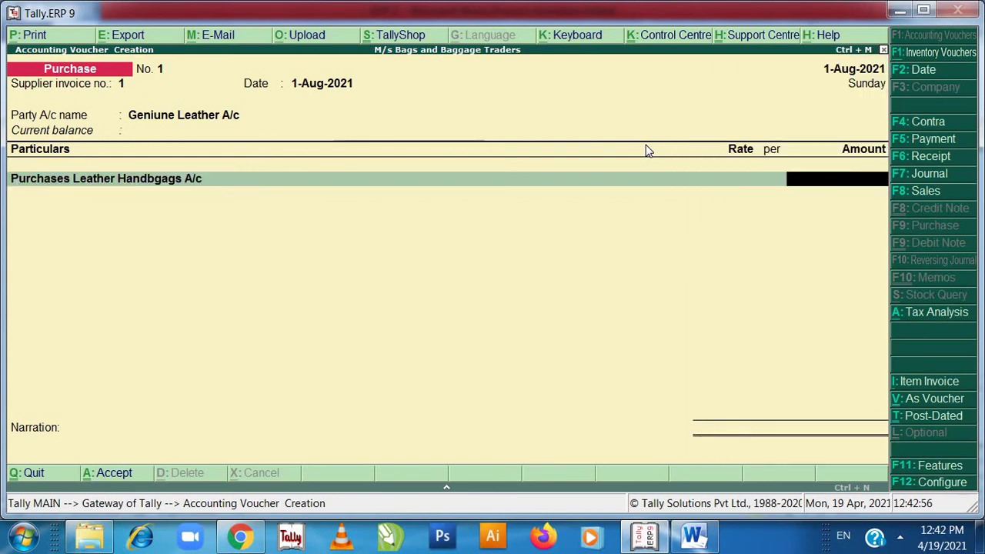
click(914, 385)
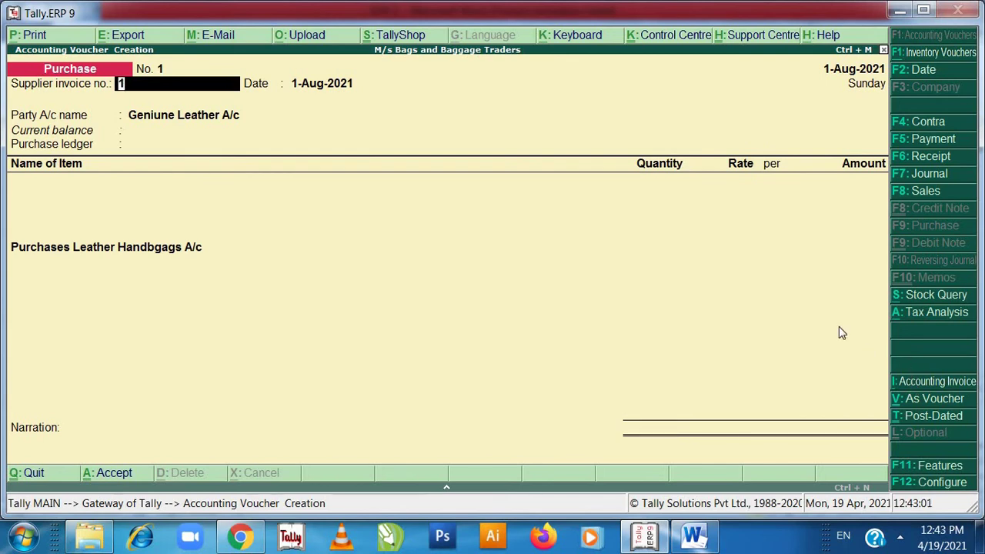
- Accept the Maharashtra supplier details and add 150 Leather Handbags at 2,500 each
key(Return)
key(Return)
key(Return)
key(Return)
key(Return)
key(Return)
key(Return)
key(Return)
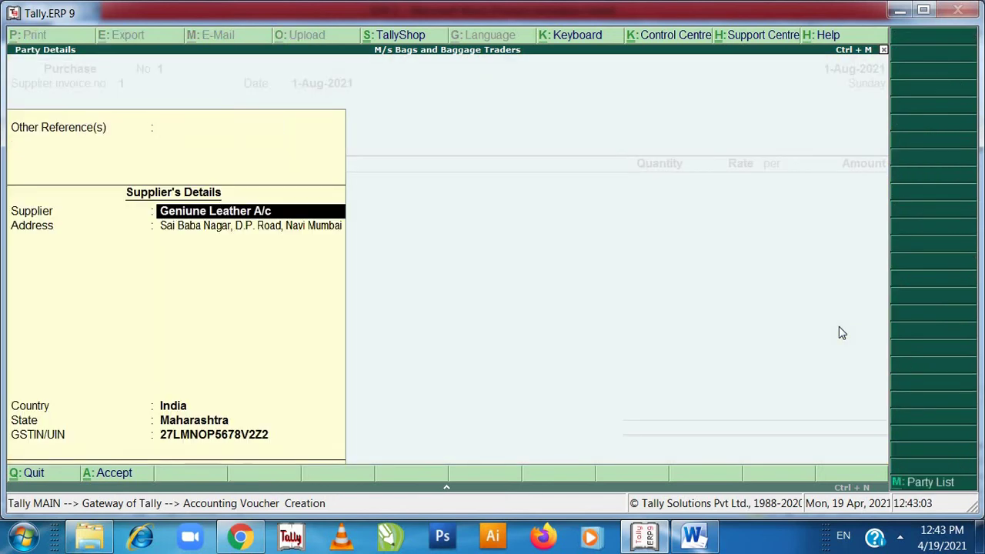
key(Return)
key(Return)
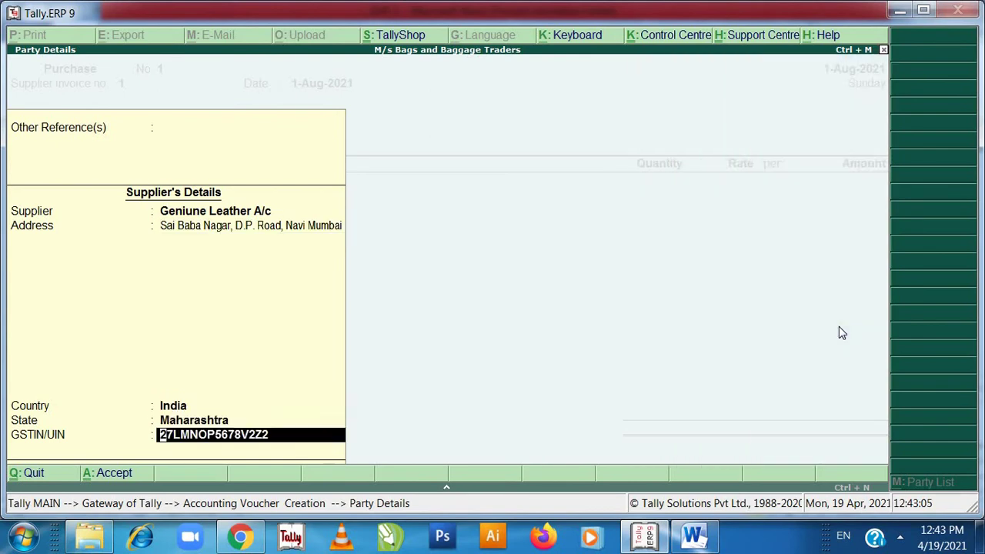
key(Return)
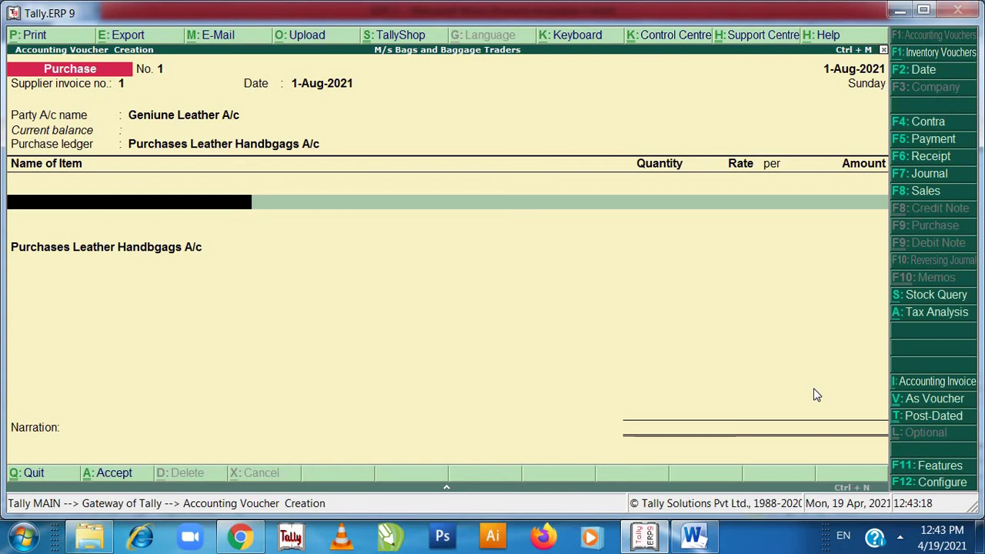
text(L)
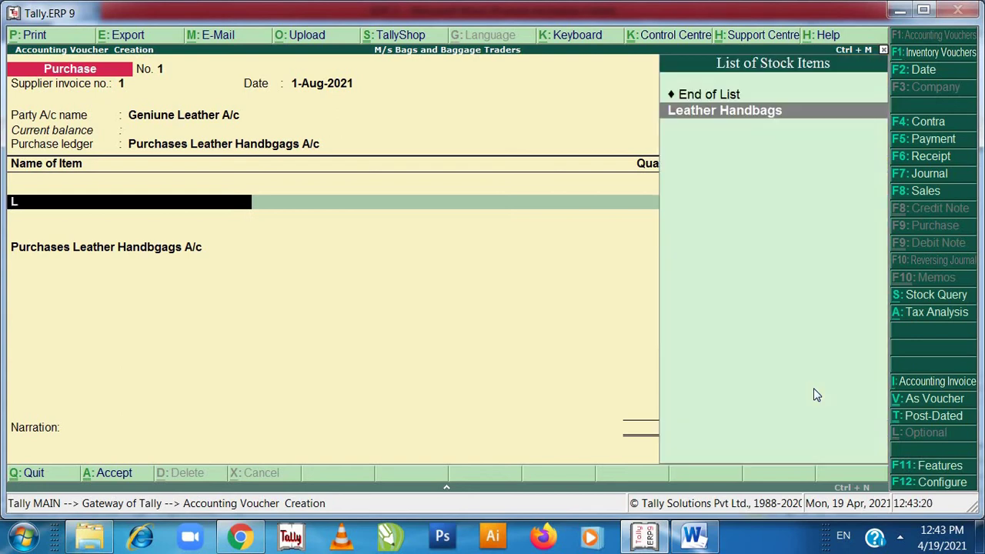
key(Return)
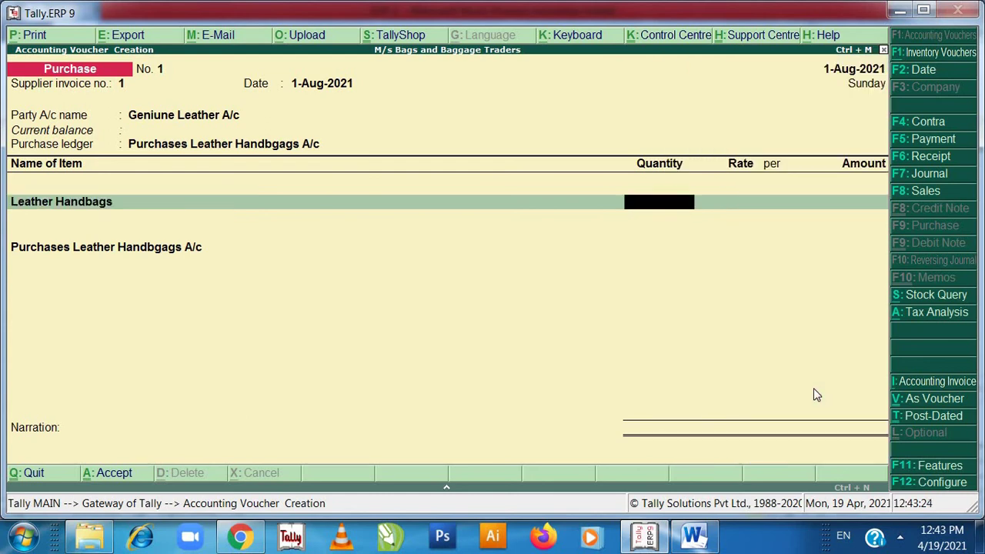
text(150)
key(Return)
text(2500)
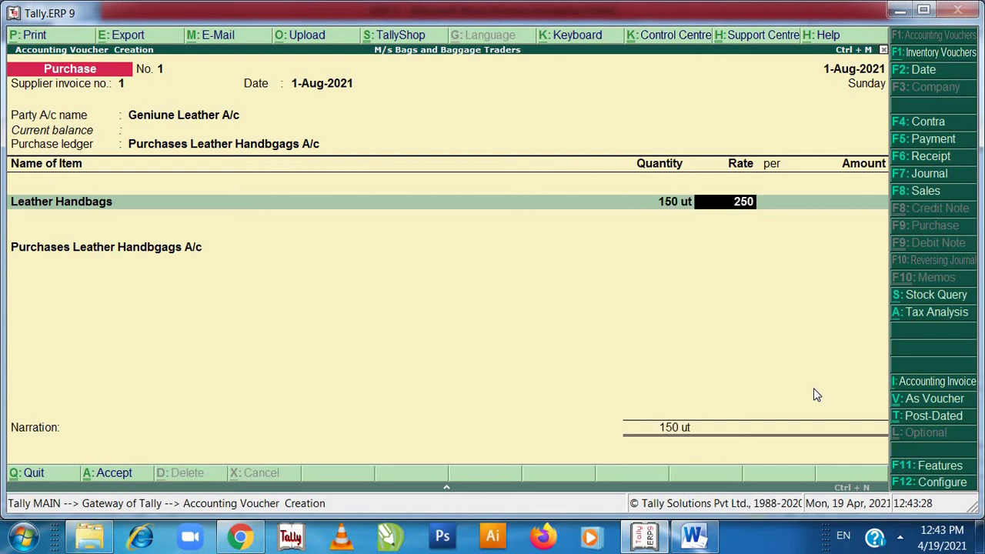
key(Return)
key(Return)
key(Return)
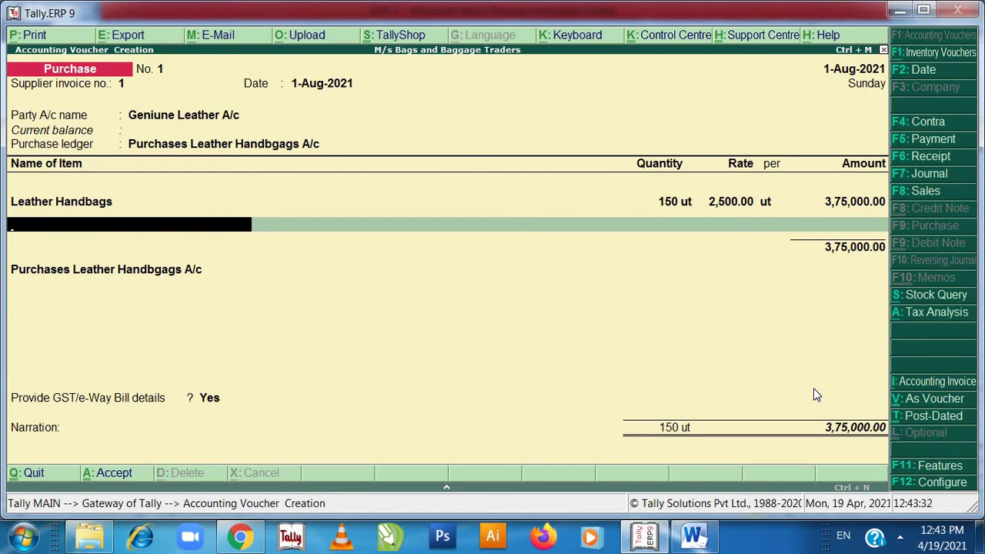
key(Return)
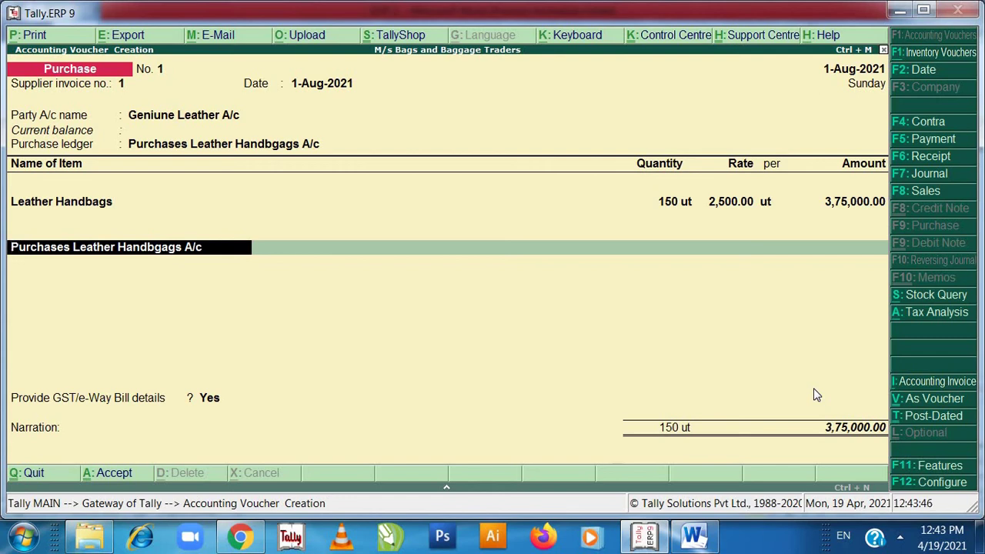
- Add SGST A/C and CGST A/C rows of 52,500.00 each, then choose Yes for e-way bill details
text(s)
key(Return)
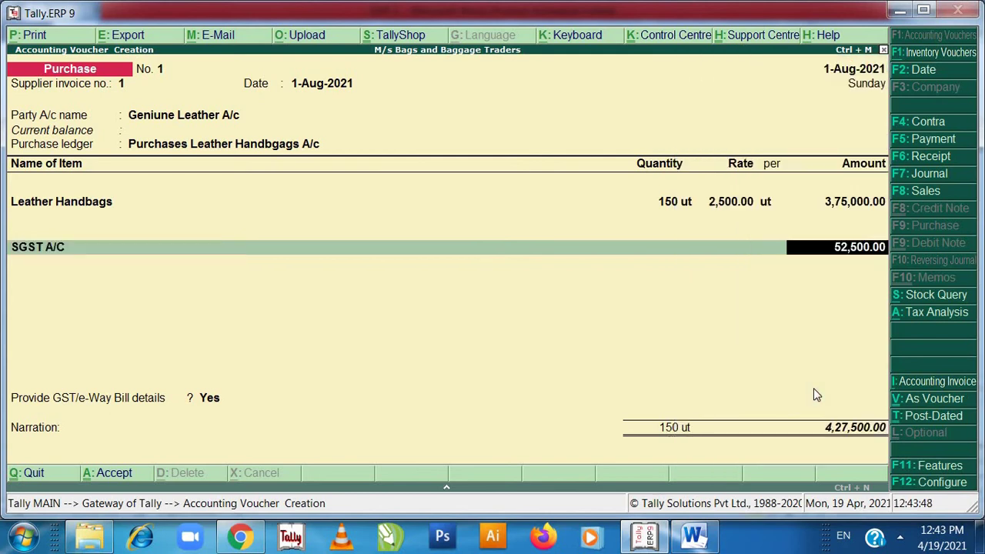
key(Return)
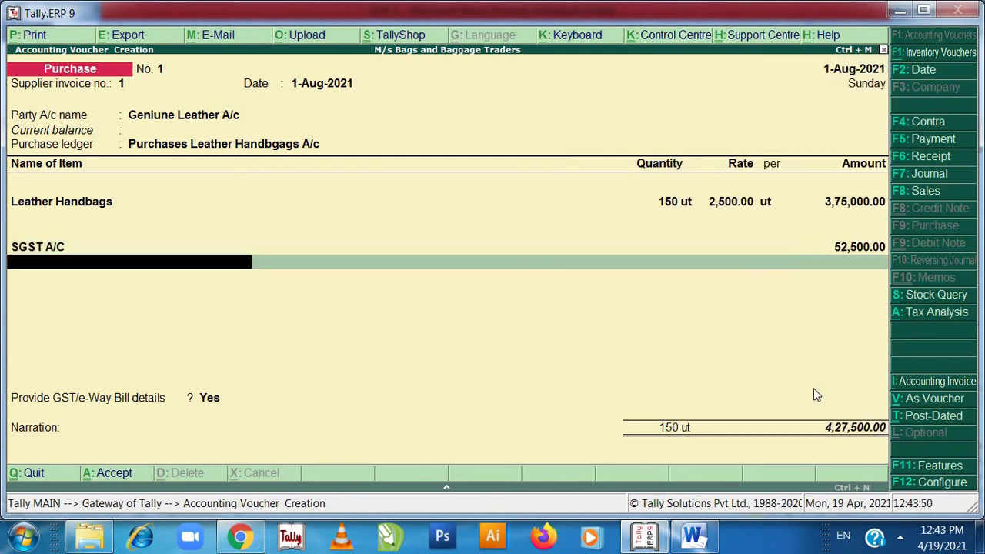
text(c)
key(Return)
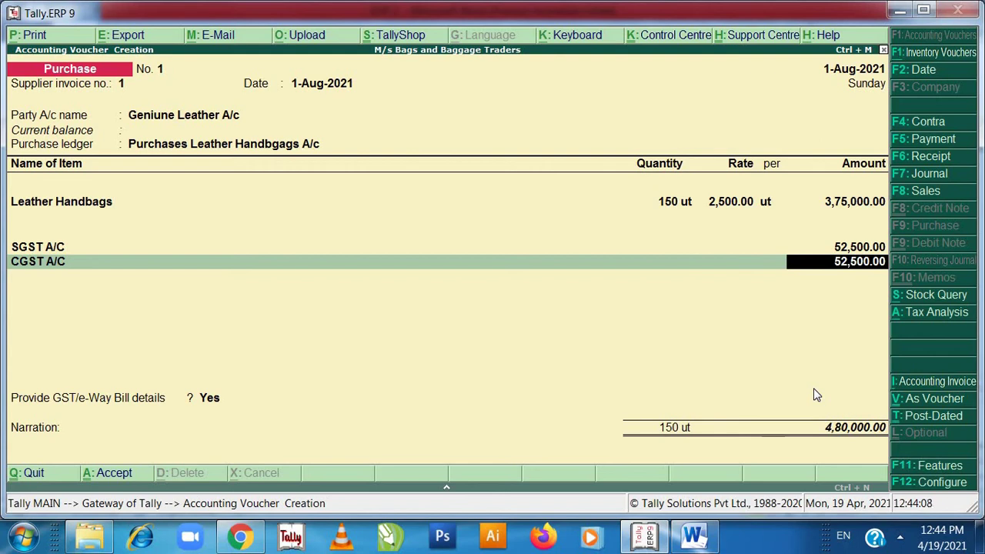
key(Return)
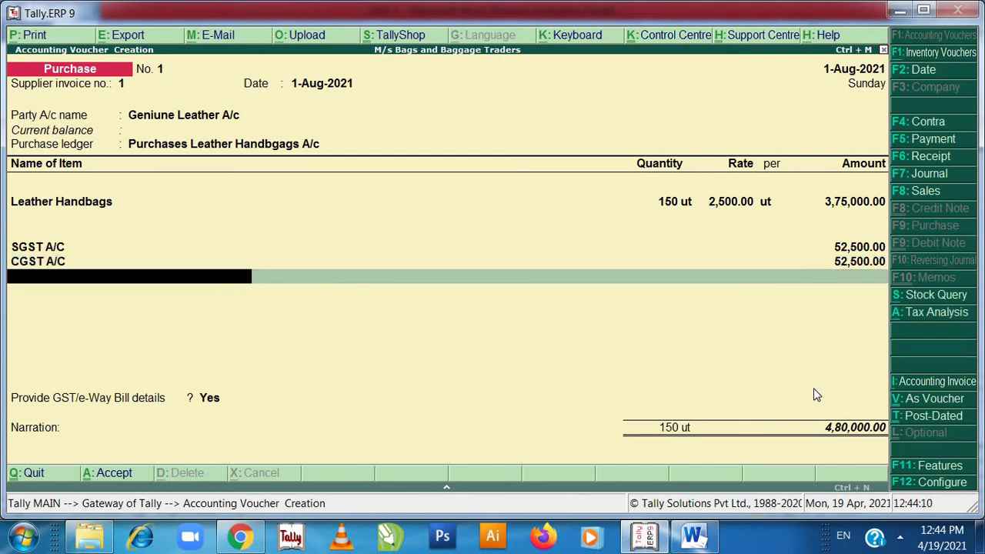
key(Return)
key(Return)
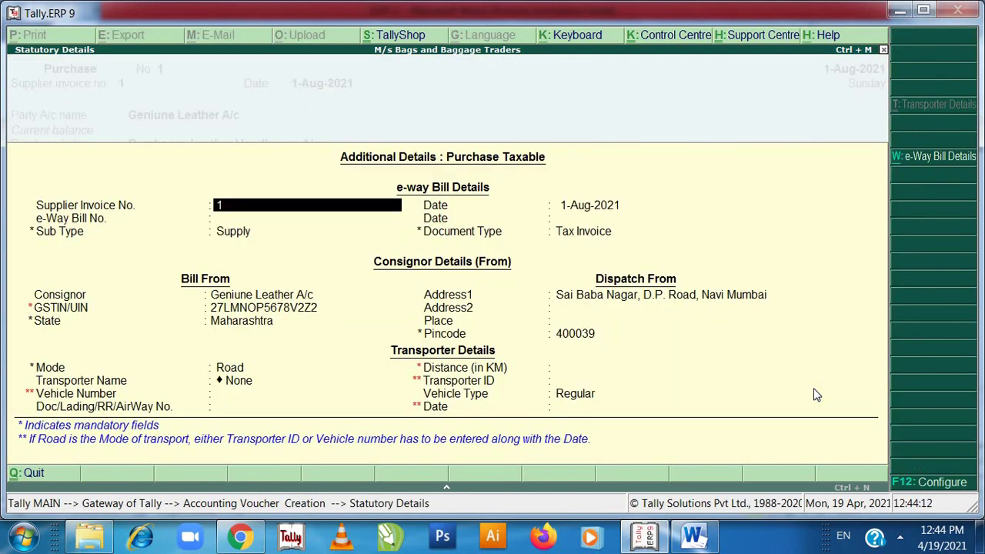
key(Return)
key(Return)
key(Return)
key(Return)
- Accept the statutory details and save purchase voucher No. 1 for 4,80,000.00
key(Return)
key(Return)
key(Return)
key(Return)
key(Return)
key(Return)
key(Return)
key(Return)
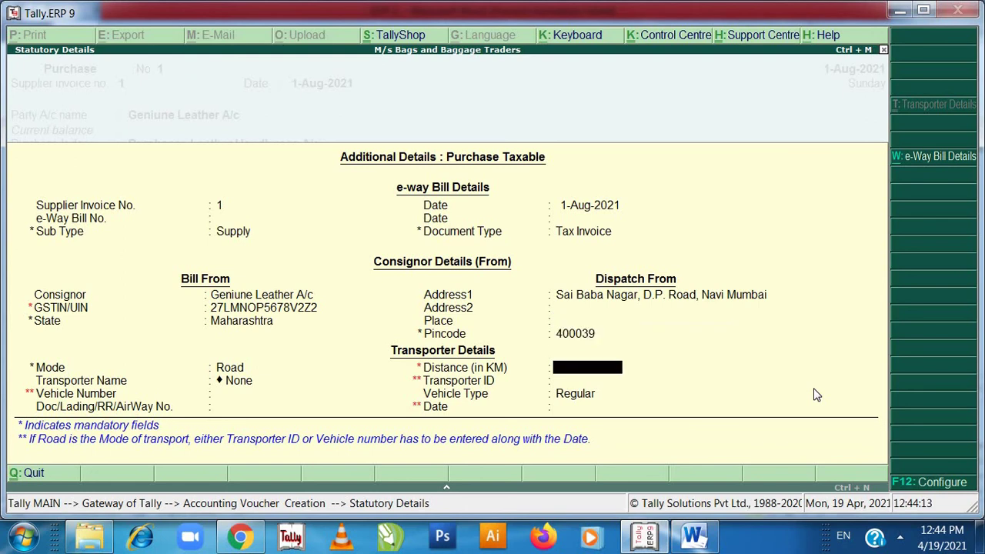
key(Return)
key(Return)
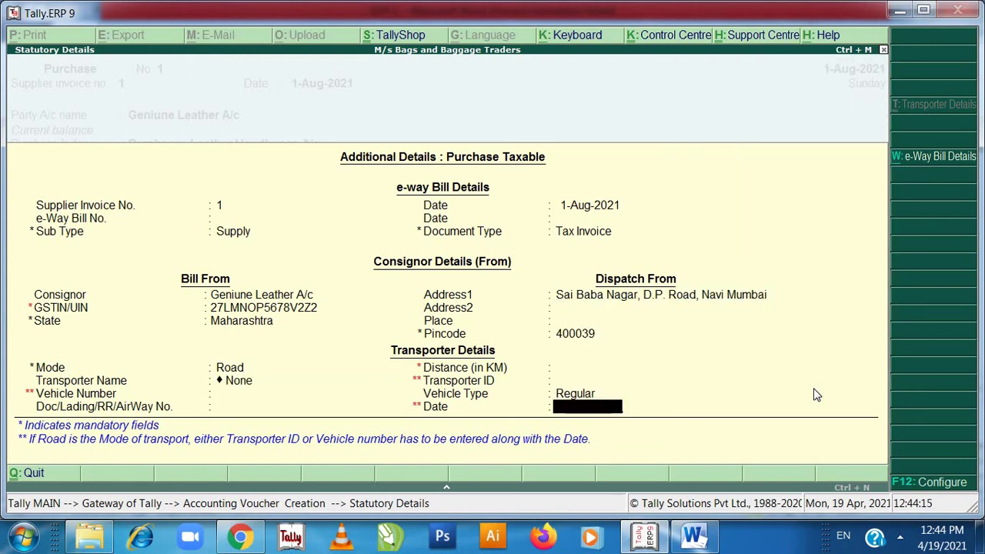
key(Return)
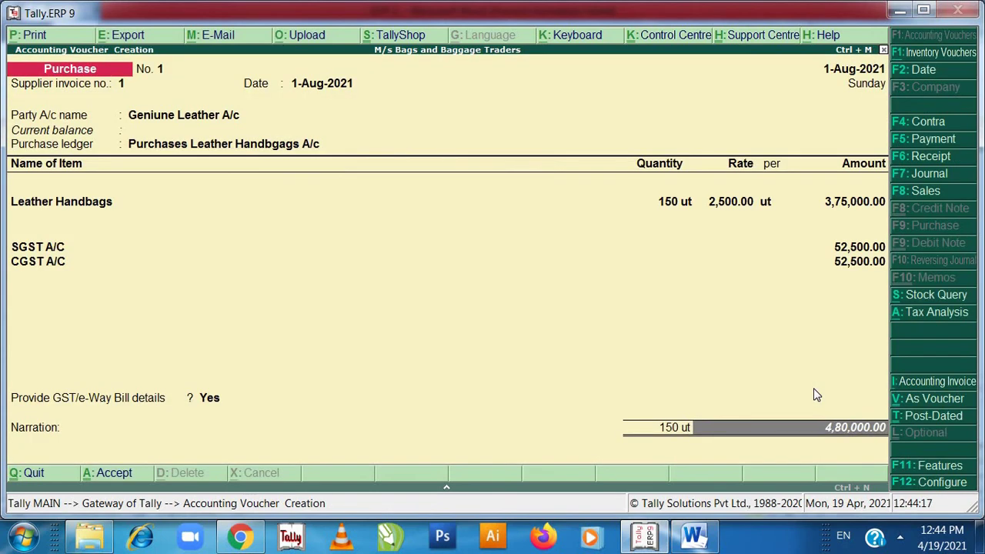
key(Return)
key(Return)
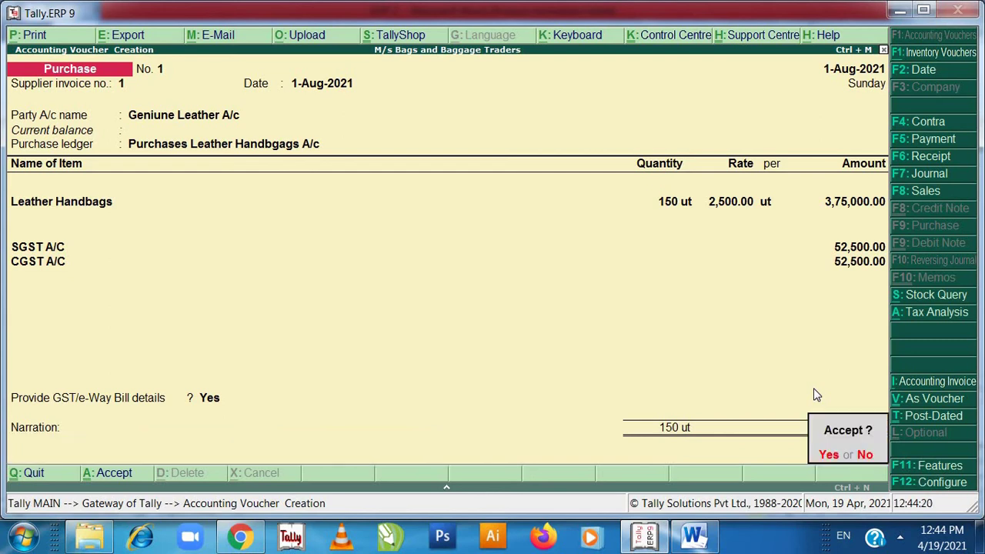
key(Return)
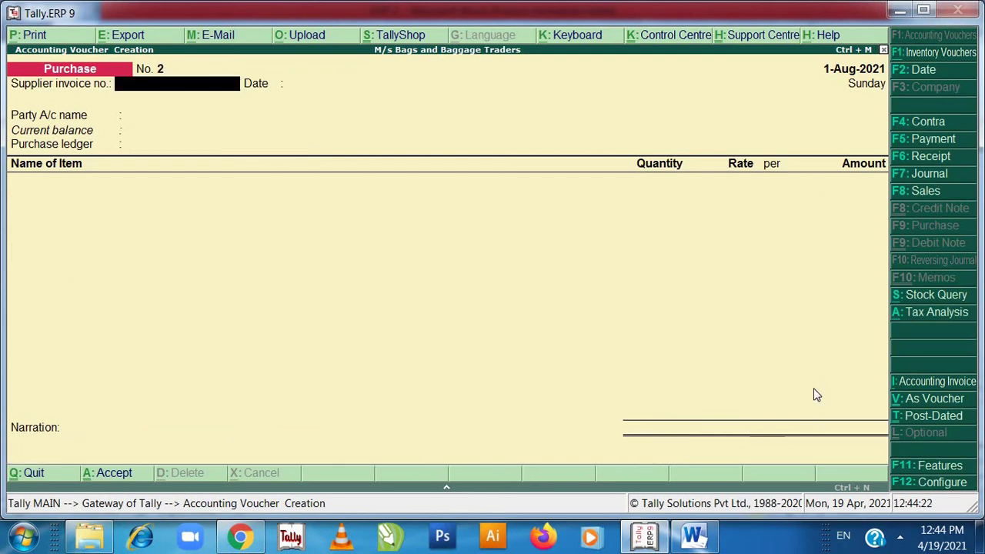
key(Escape)
key(Return)
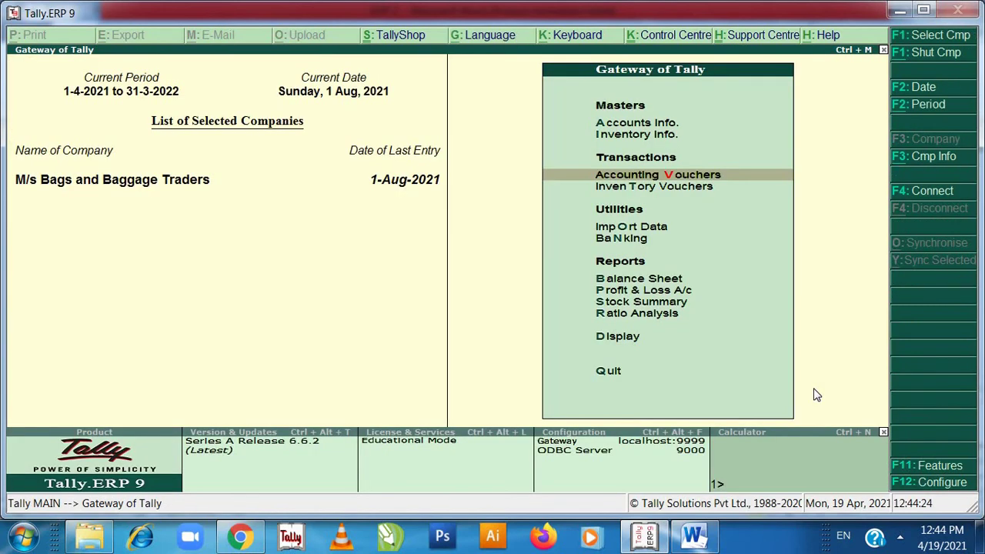
- Review the saved voucher in the Day Book, then open Accounting Vouchers for voucher No. 2
key(Up)
key(Up)
key(Up)
key(Up)
key(Return)
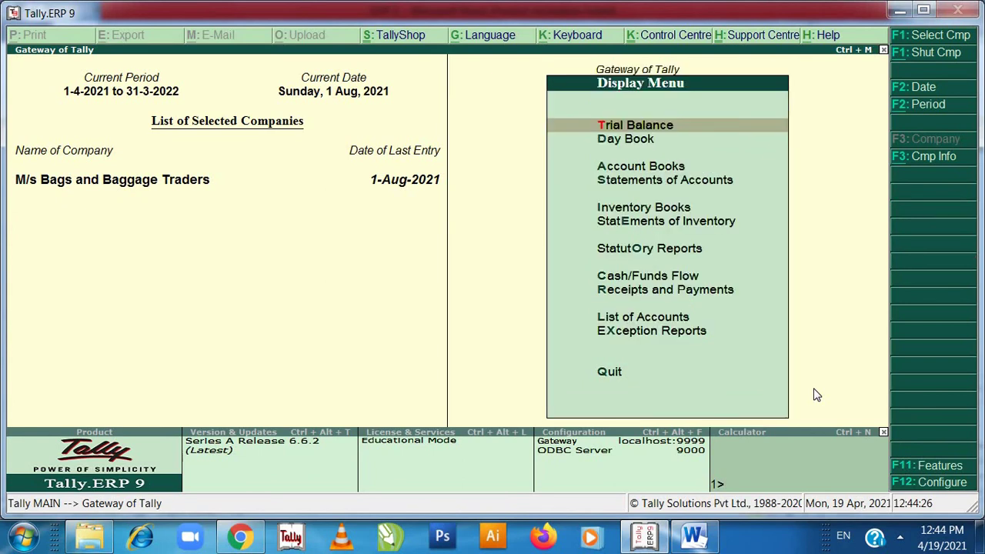
key(Down)
key(Return)
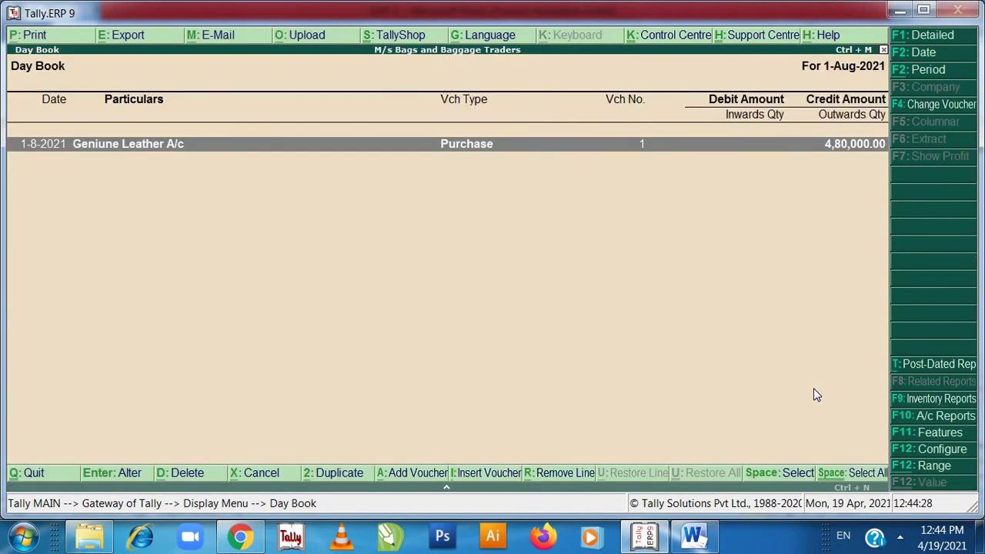
key(Return)
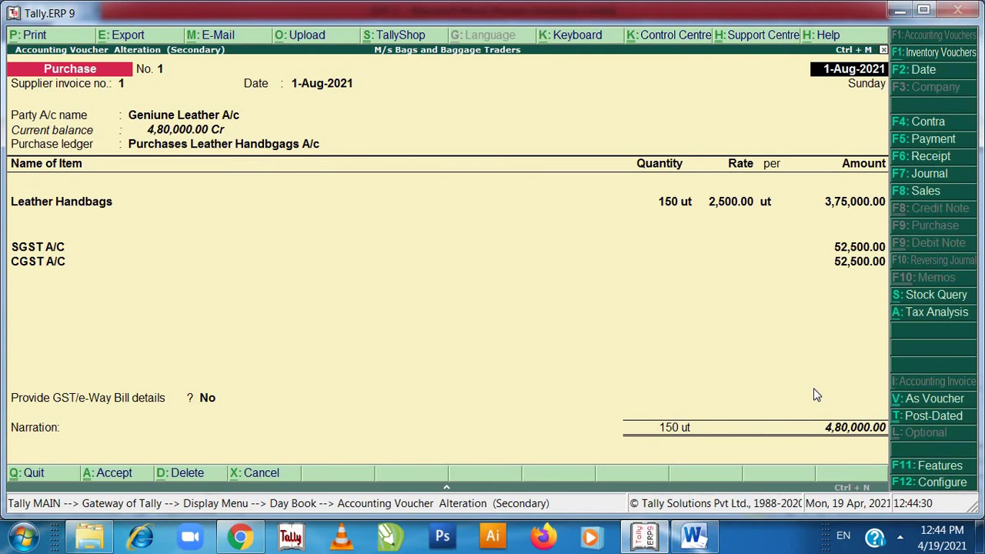
key(Escape)
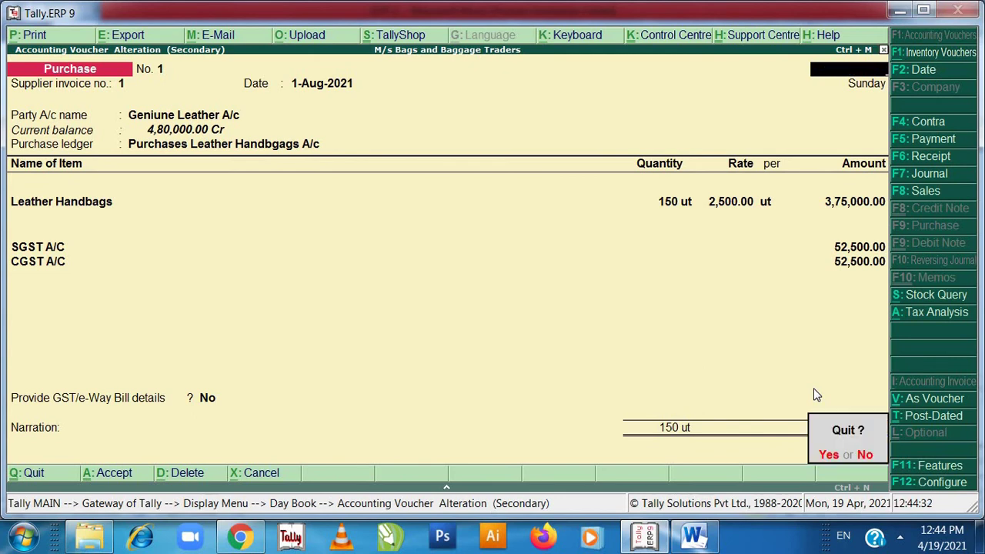
key(Return)
key(Escape)
key(Escape)
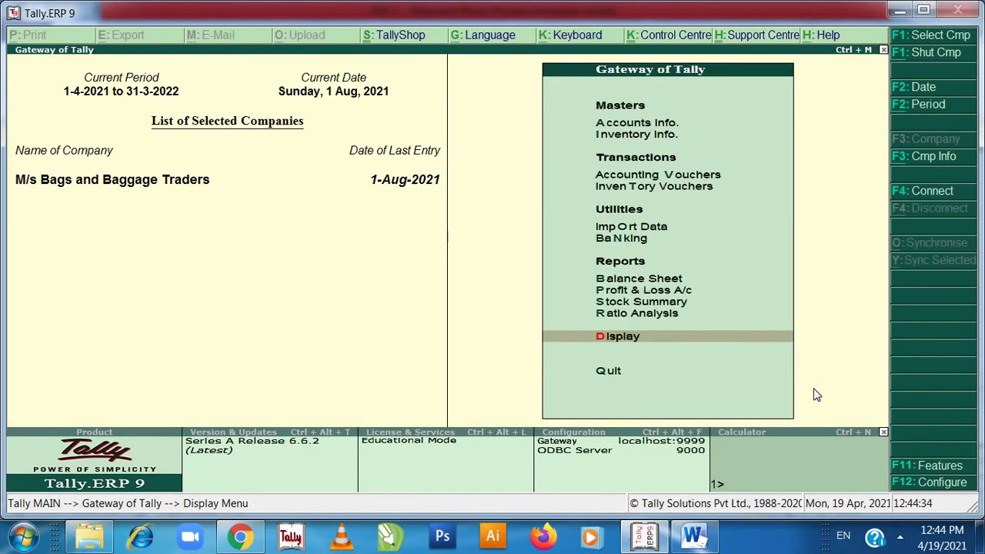
key(Up)
key(Up)
key(Up)
key(Up)
key(Up)
key(Up)
key(Up)
key(Up)
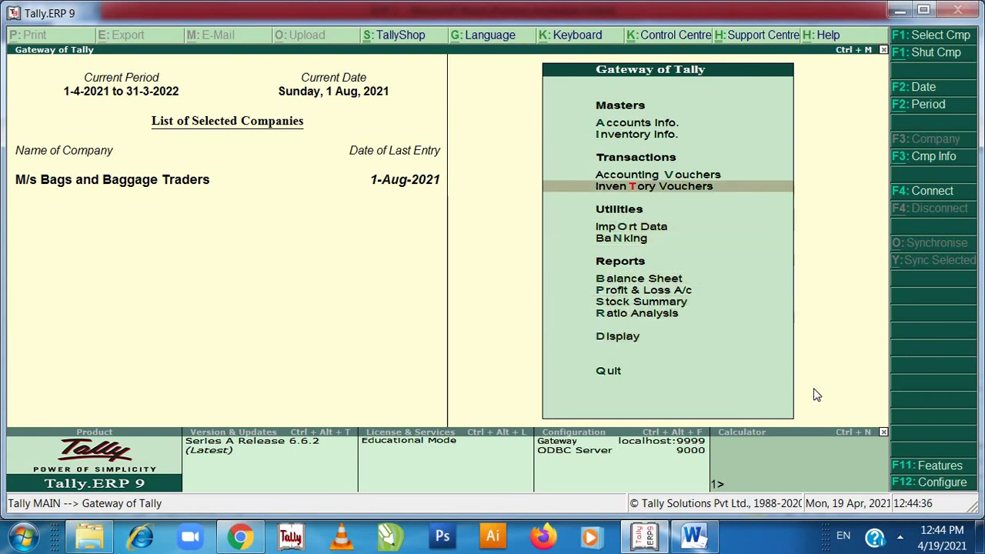
key(Return)
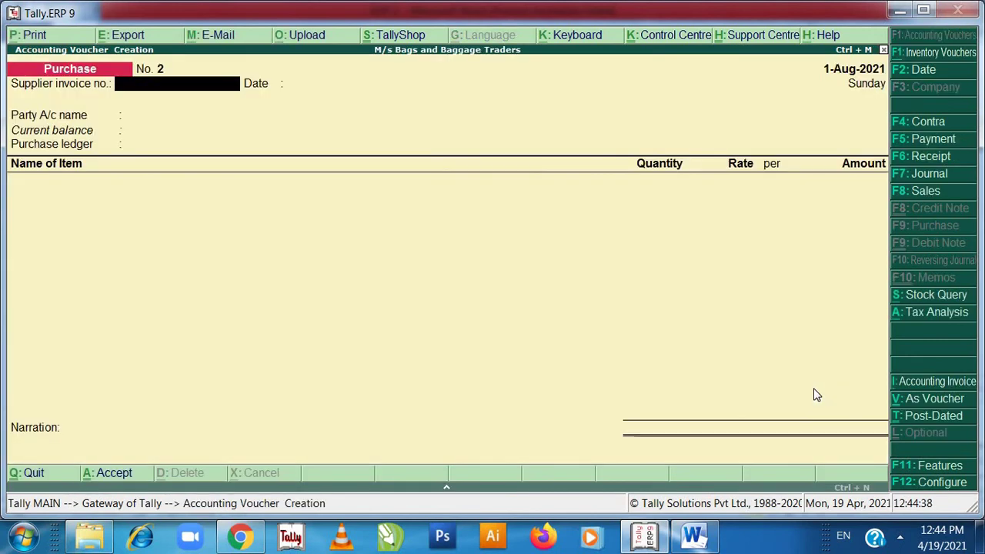
- Make a Sales voucher dated 2-Sep-2021 for M/s Shopper Stock A/c using Sales Leather Handbags A/c
key(F8)
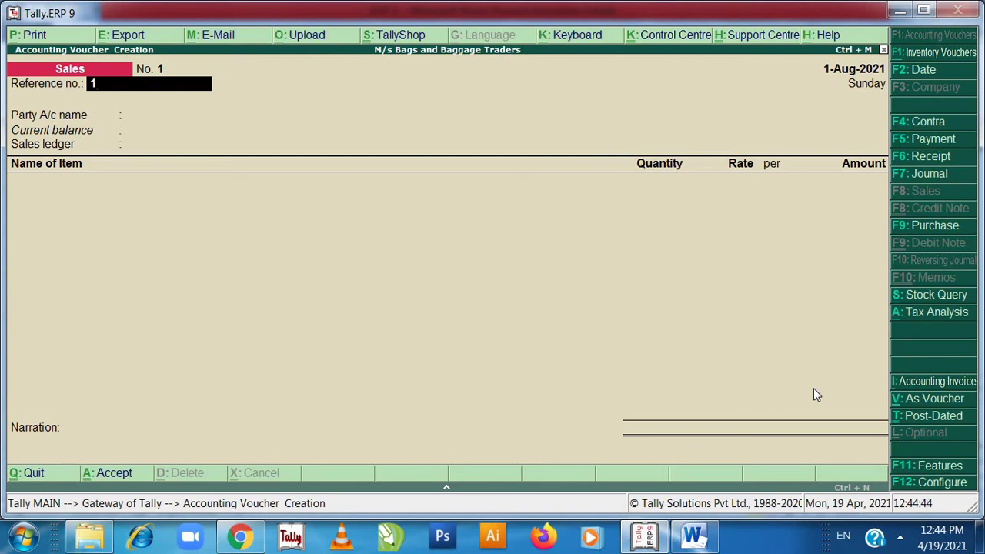
key(F2)
text(2)
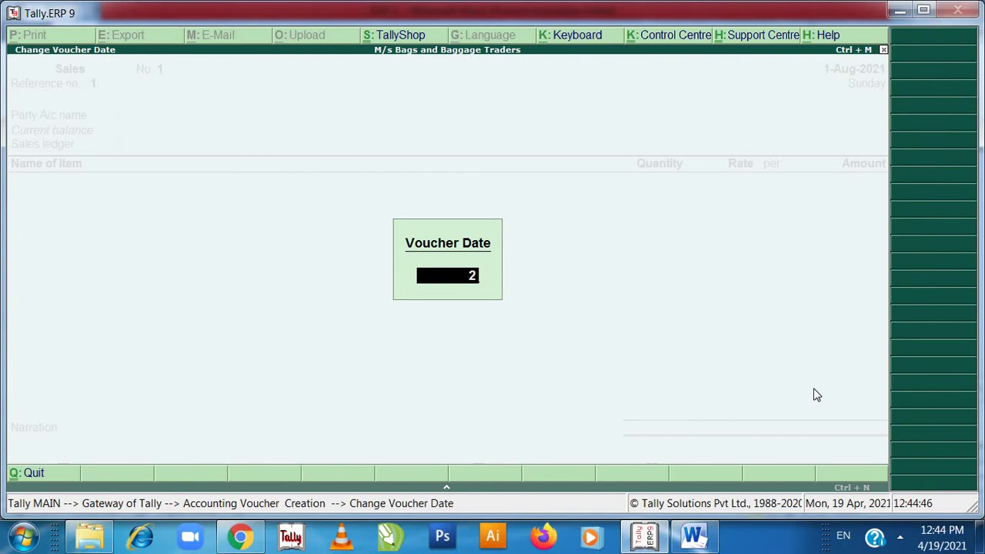
text(-9)
key(Return)
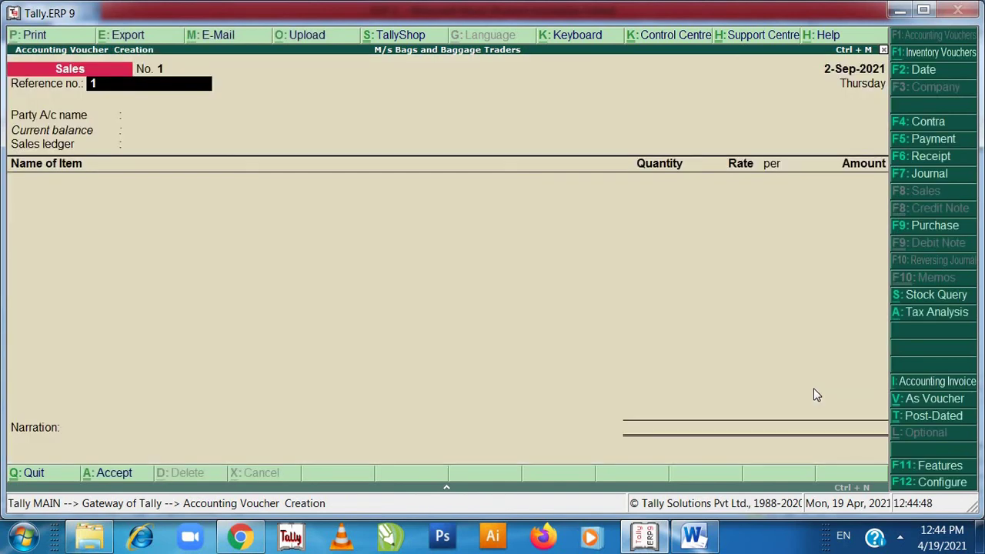
key(Return)
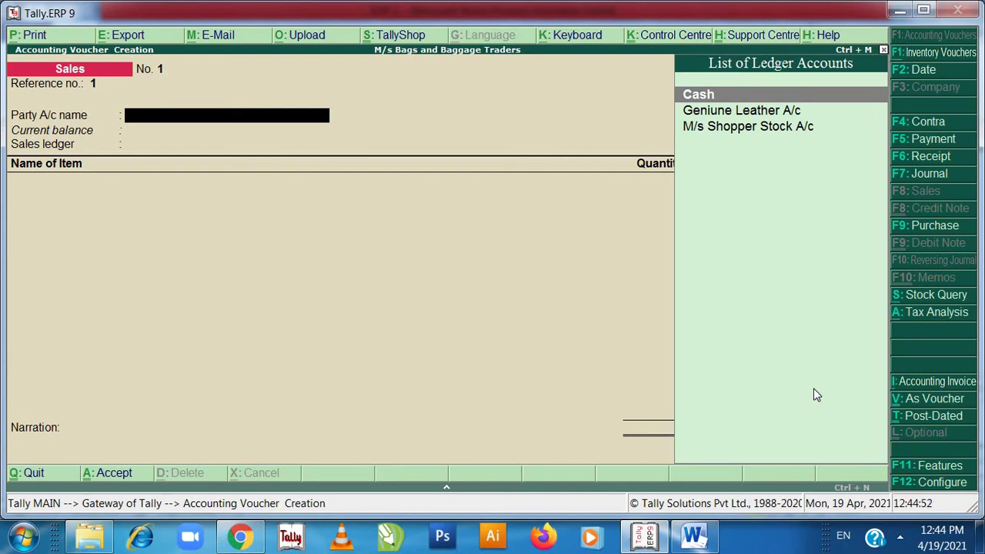
key(Down)
key(Down)
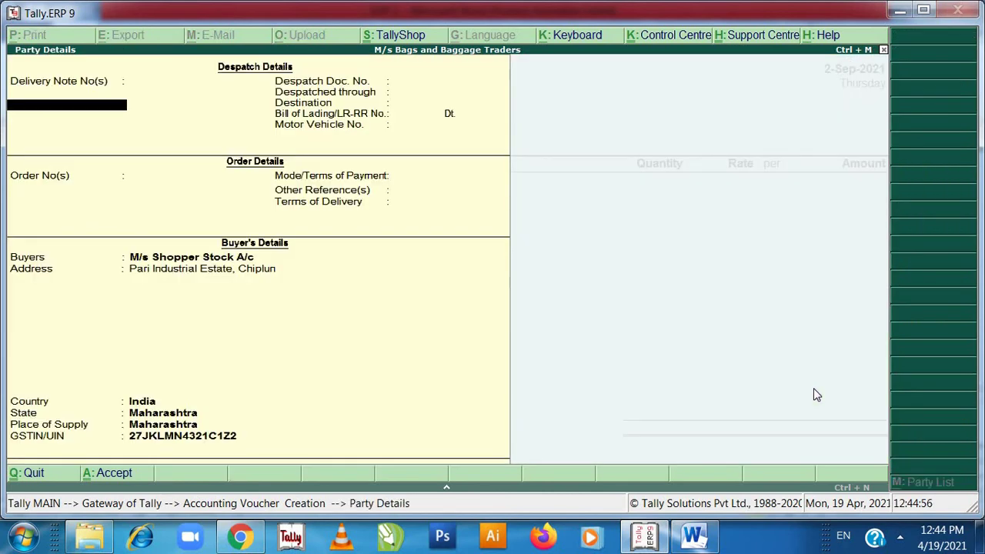
key(Return)
key(Return)
key(Return)
key(Return)
key(Return)
key(Return)
key(Return)
key(Return)
key(Return)
key(Return)
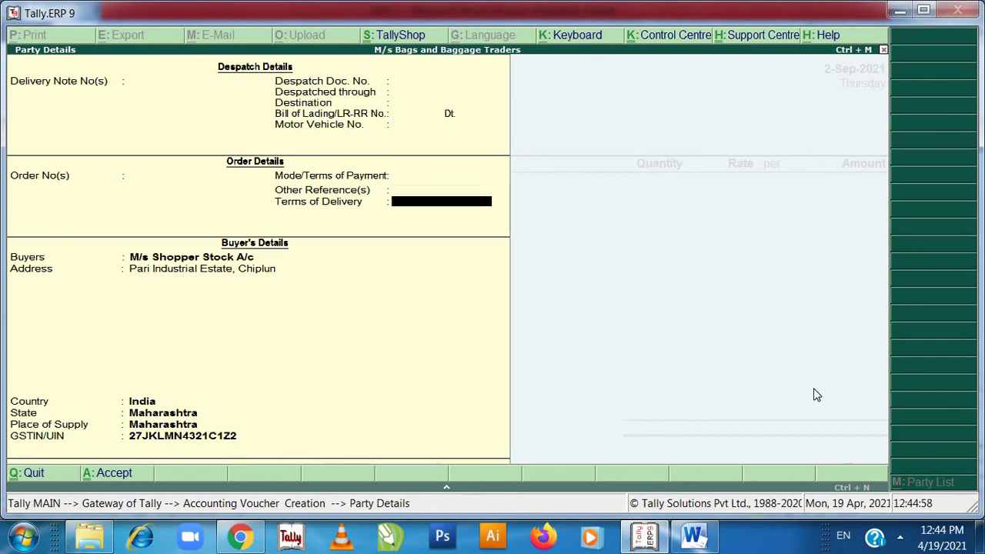
key(Return)
key(Return)
key(Return)
key(Return)
key(Return)
key(Return)
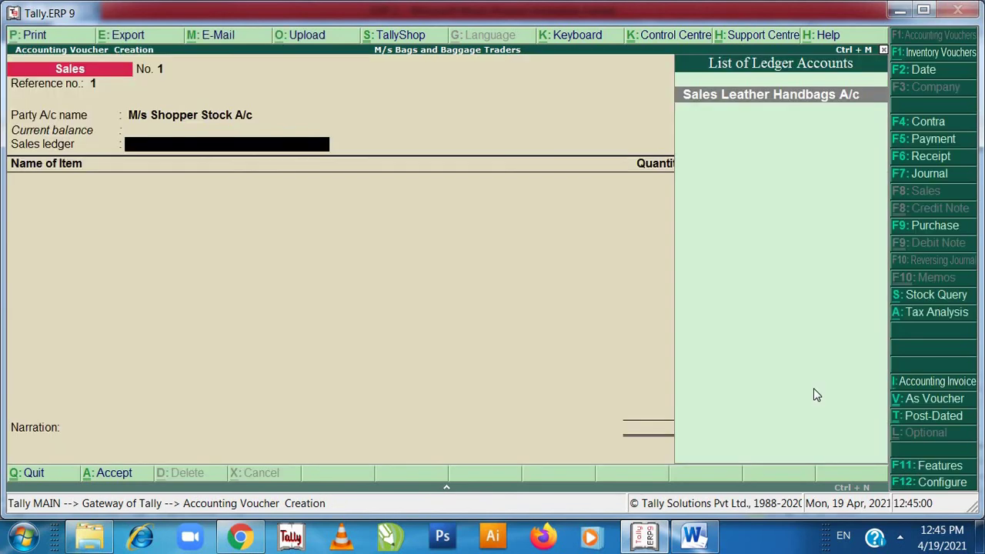
key(Return)
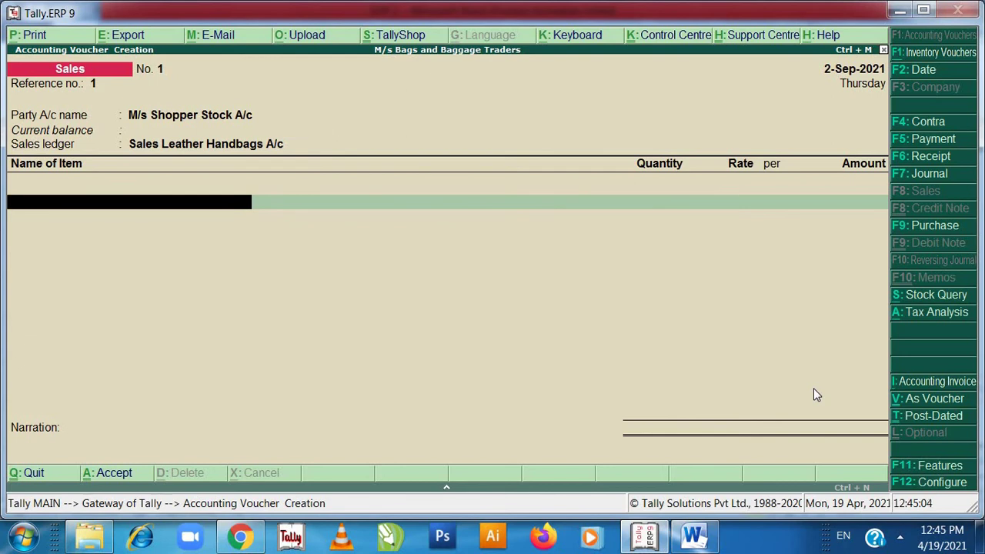
- Add Leather Handbags to the sales voucher: 80 units at 3,500 each
text(L)
key(Return)
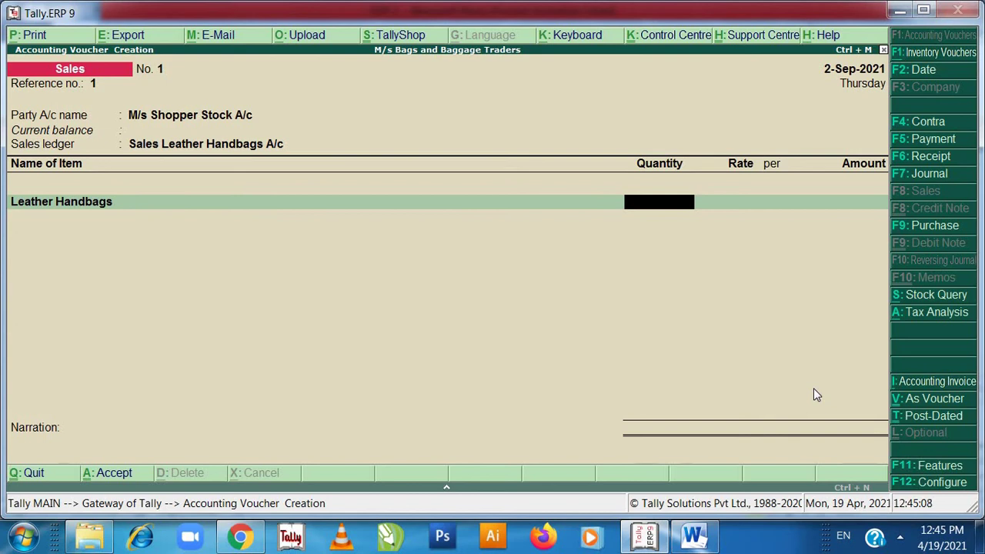
text(80)
key(Return)
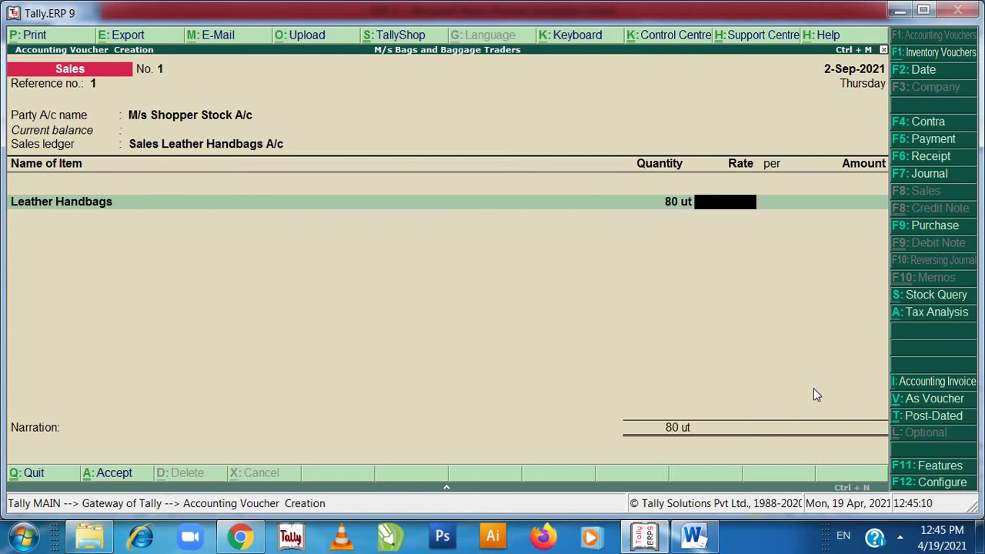
text(3500)
key(Return)
key(Return)
key(Return)
key(Return)
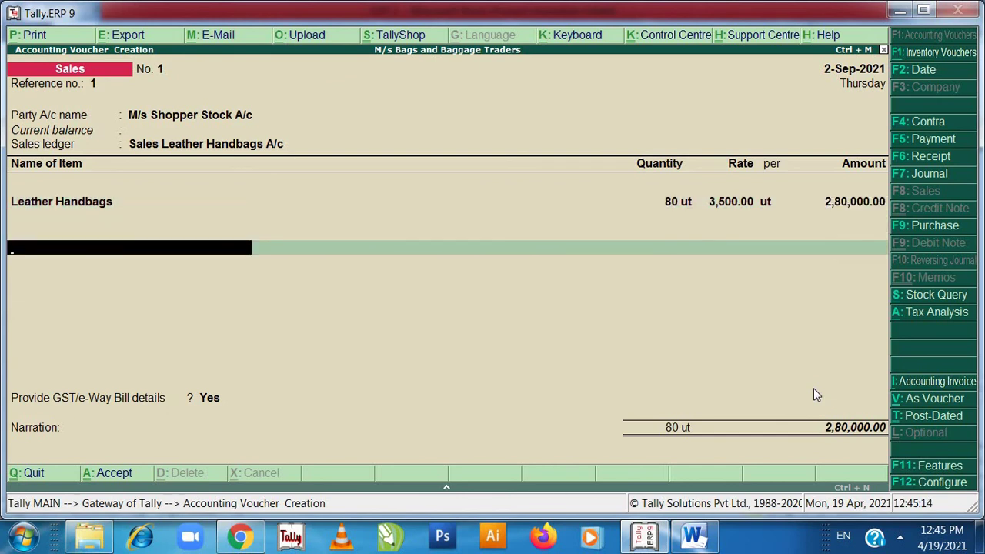
- Add SGST A/C and CGST A/C ledger rows of 39,200.00 each
text(S)
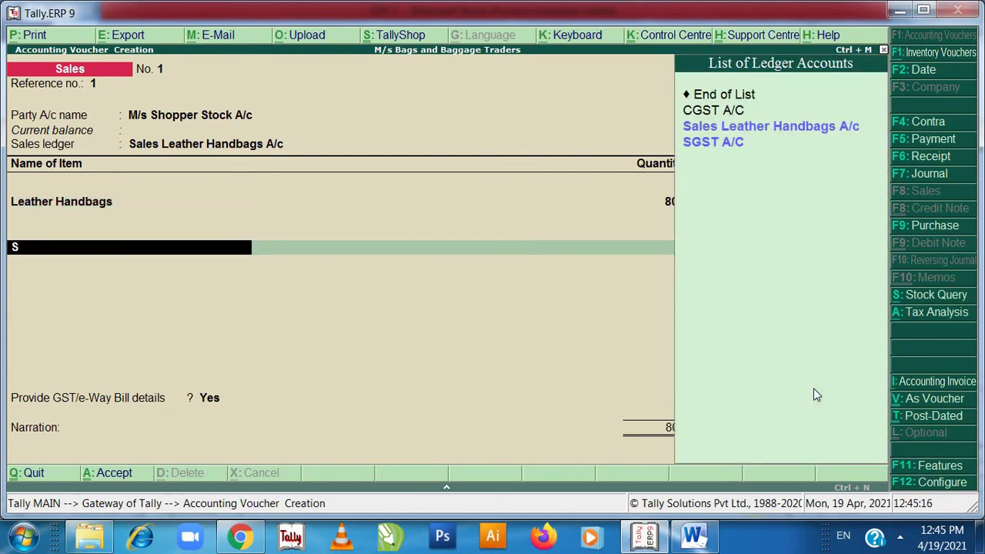
key(Down)
key(Return)
key(Return)
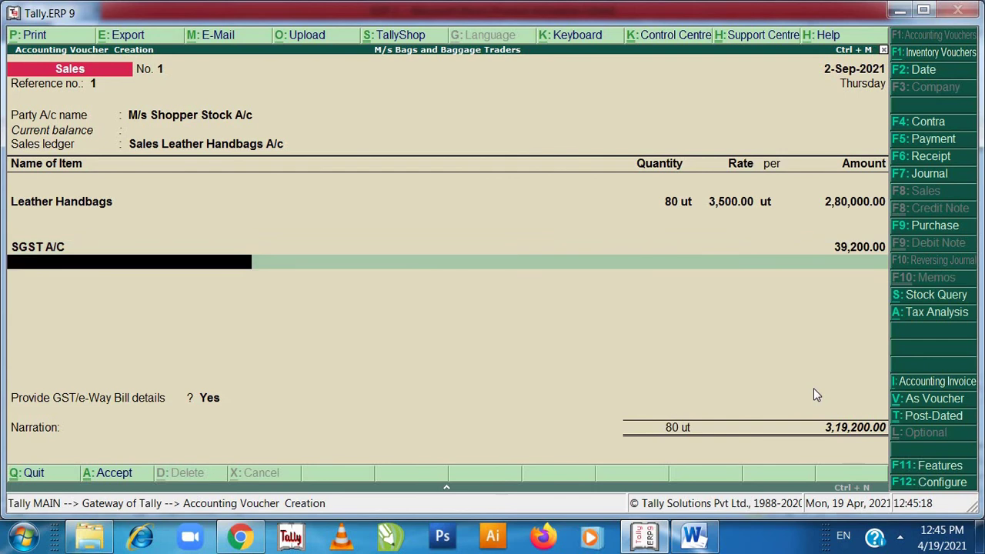
text(C)
key(Down)
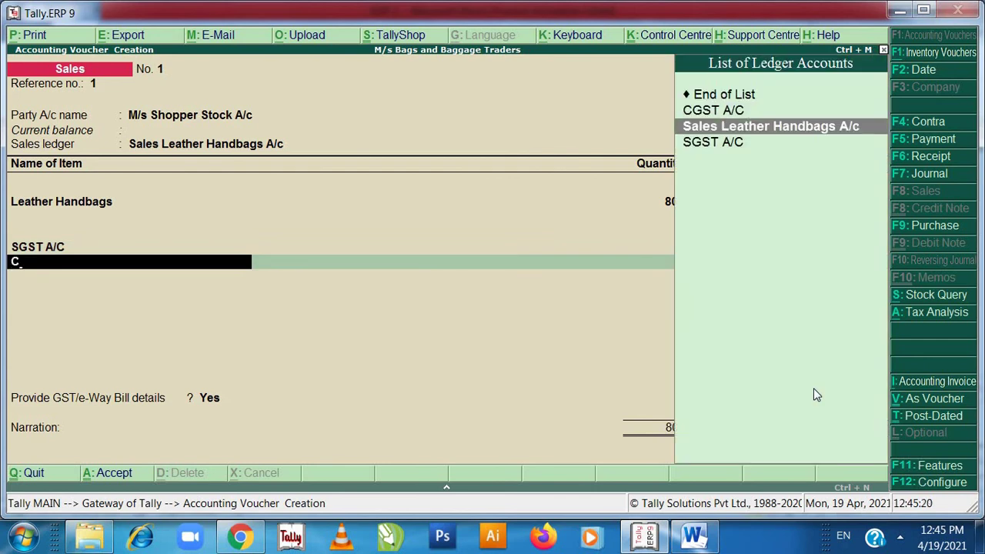
key(Up)
key(Return)
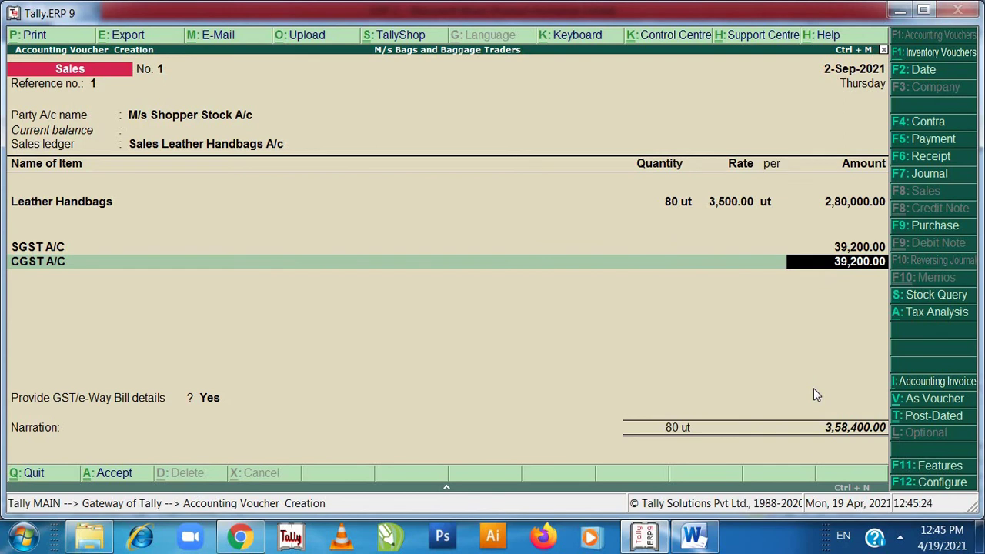
key(Return)
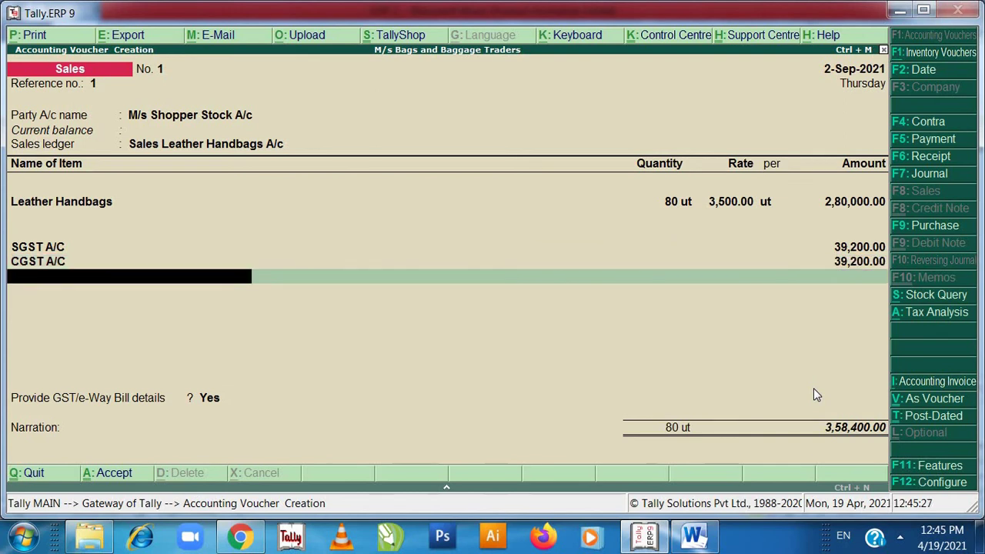
- Accept the sales voucher with GST/e-Way Bill details set to Yes, dismissing the HSN warning
key(Return)
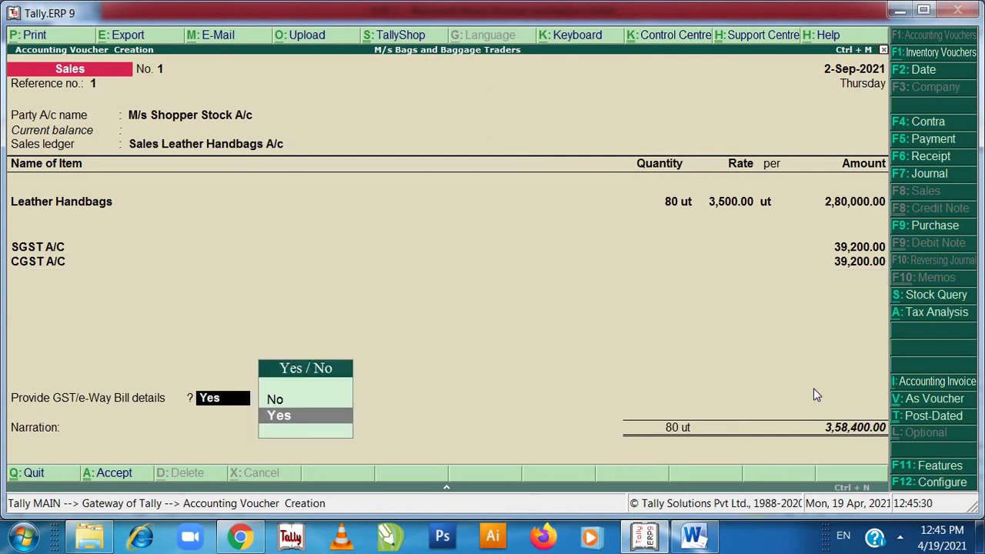
key(Return)
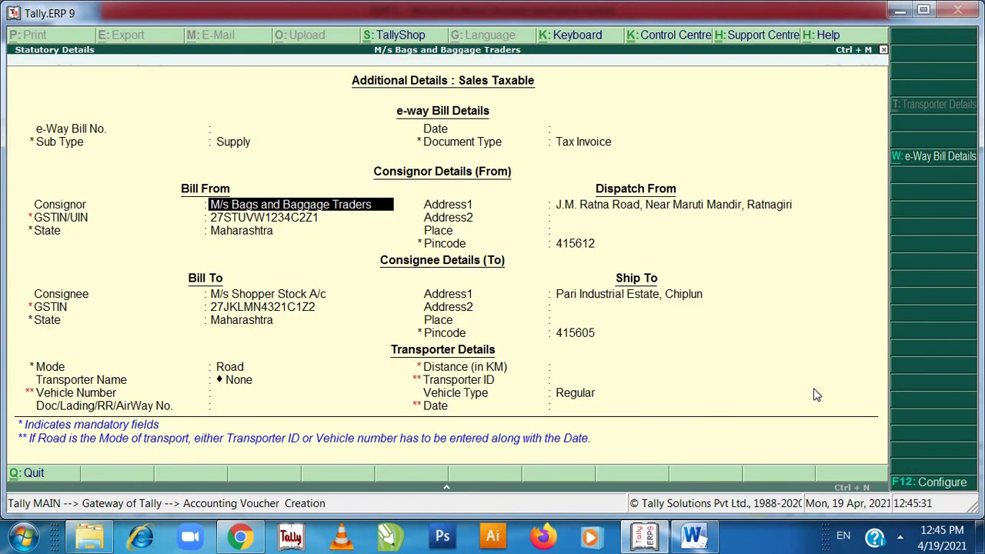
key(Return)
key(Return)
key(Return)
key(Return)
key(Return)
key(Return)
key(Return)
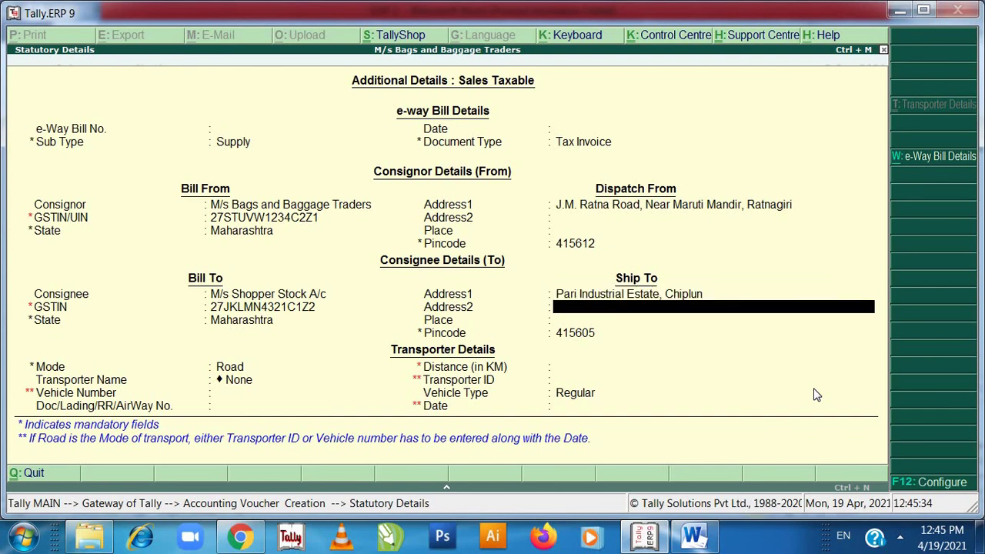
key(Return)
key(Return)
key(Return)
key(Return)
key(Return)
key(Return)
key(Return)
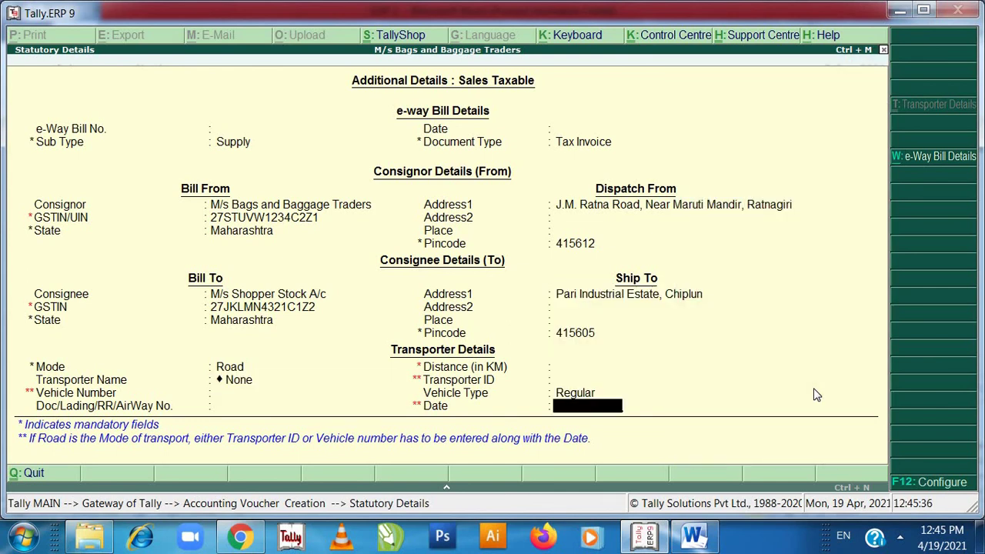
key(Return)
key(Return)
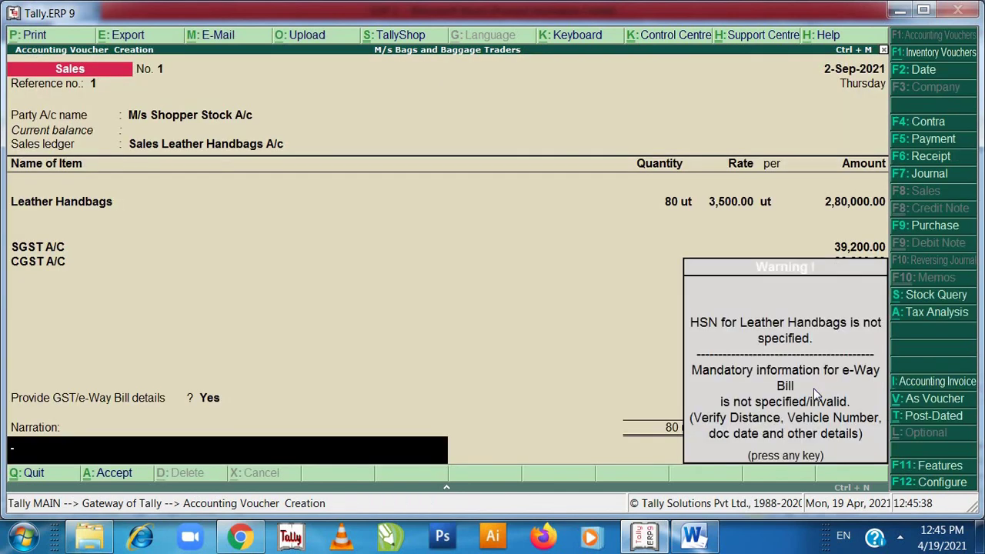
key(Return)
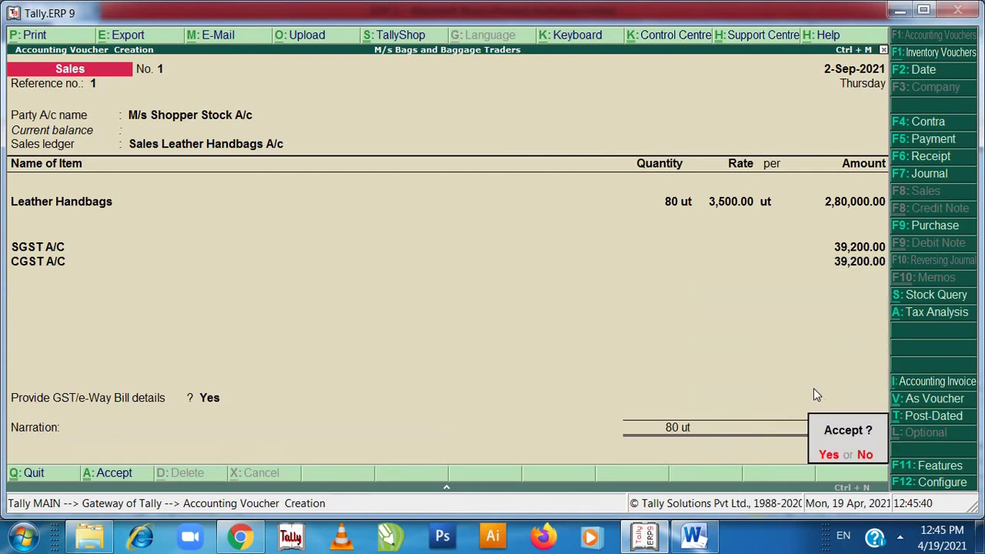
key(Return)
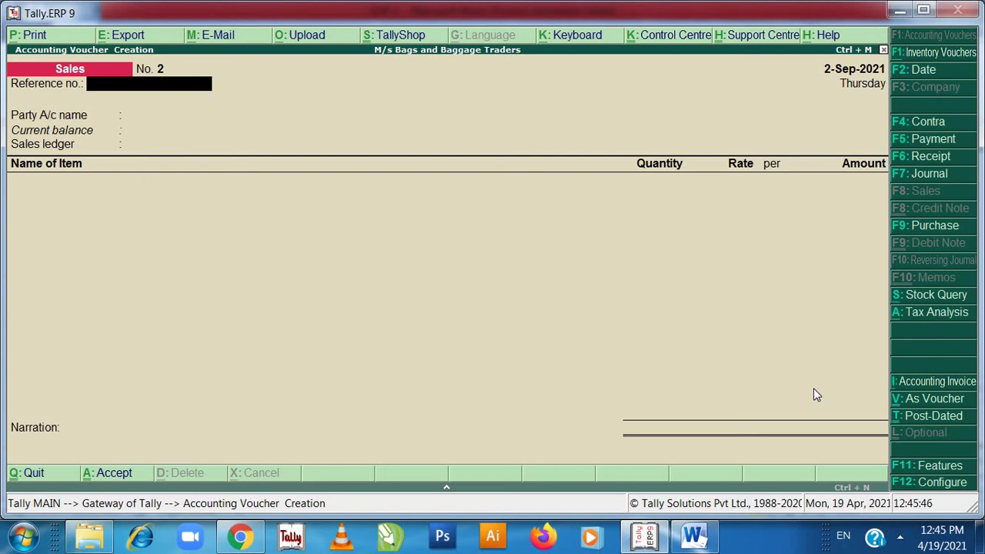
- Leave voucher entry to the Gateway of Tally, keep Tally open, and switch to Word
key(Escape)
key(Return)
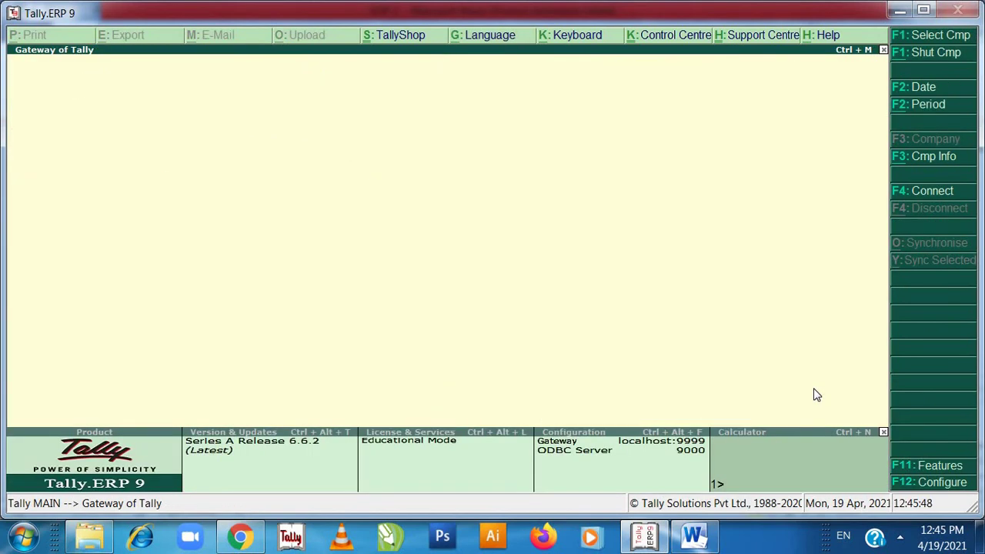
key(Escape)
key(n)
key(alt+Tab)
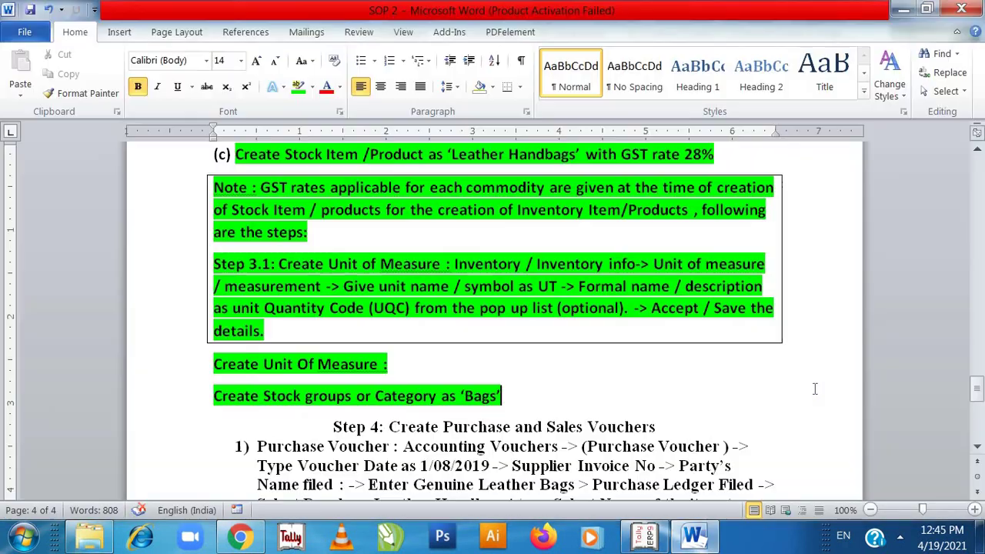
- Highlight the Step 4 heading through purchase item 1 in green
click(478, 426)
key(Down)
key(Down)
key(Down)
key(Down)
key(Down)
key(Down)
key(Down)
key(Down)
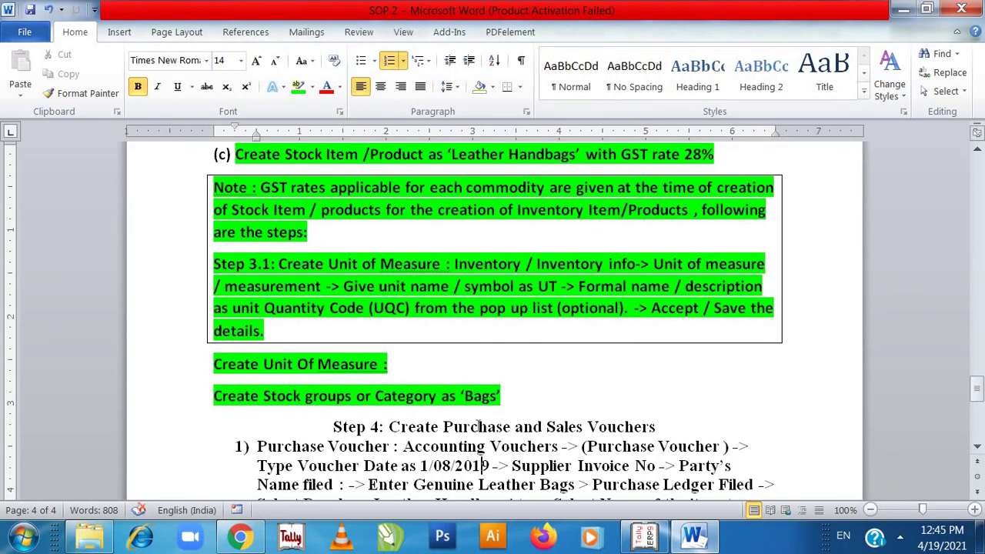
key(Down)
key(Down)
key(Down)
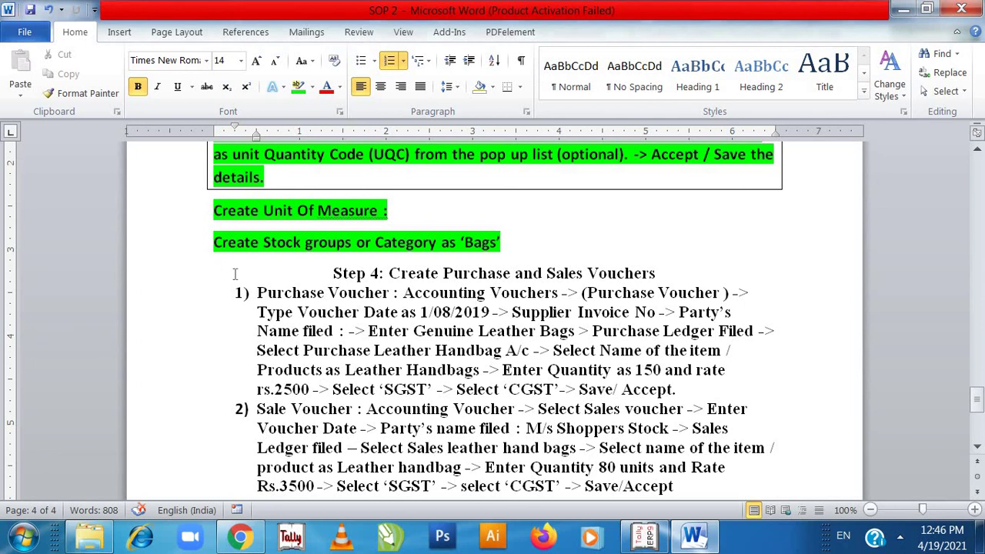
drag(329, 274, 767, 385)
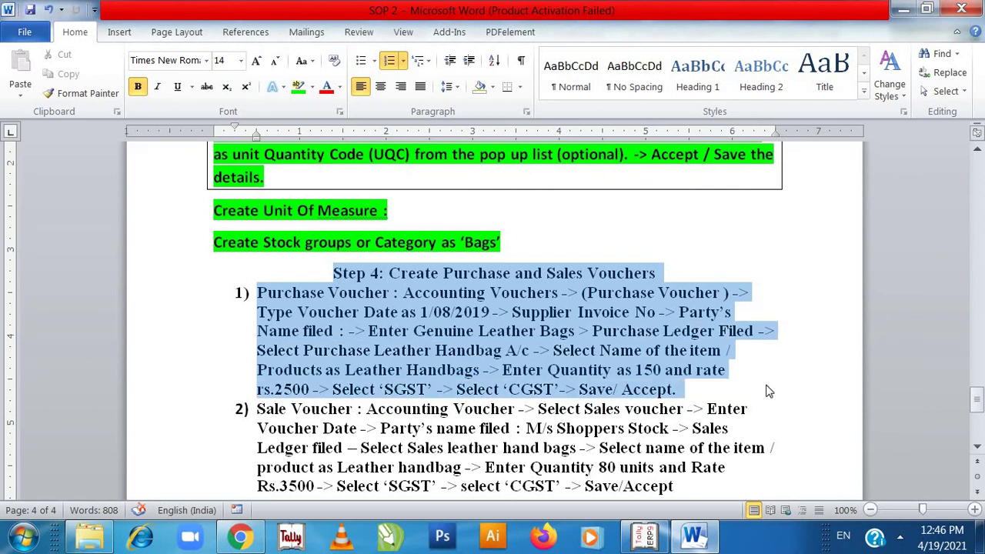
click(297, 91)
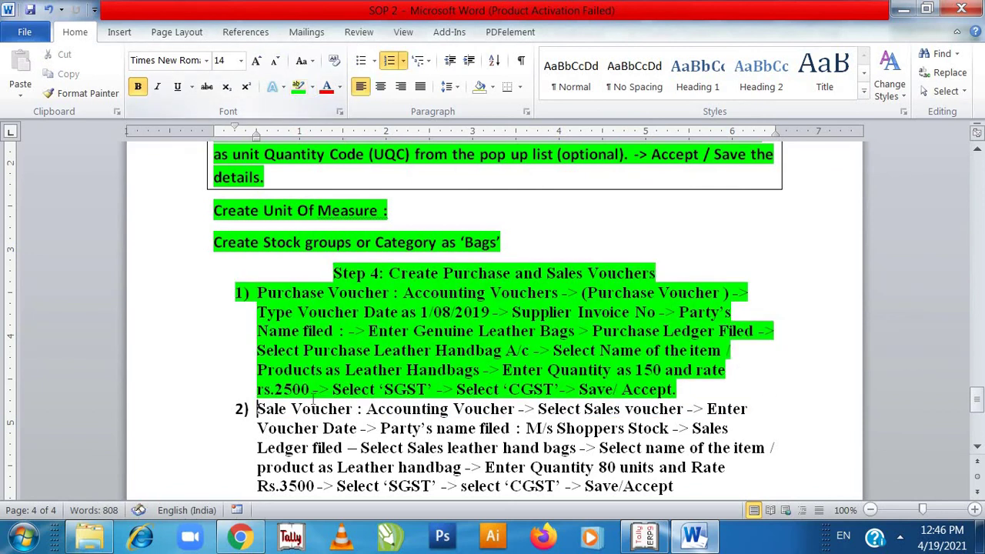
- Highlight the item 2 sale voucher steps in green
click(316, 410)
key(Down)
key(Down)
key(Down)
key(Down)
key(Down)
key(Down)
key(Down)
key(Down)
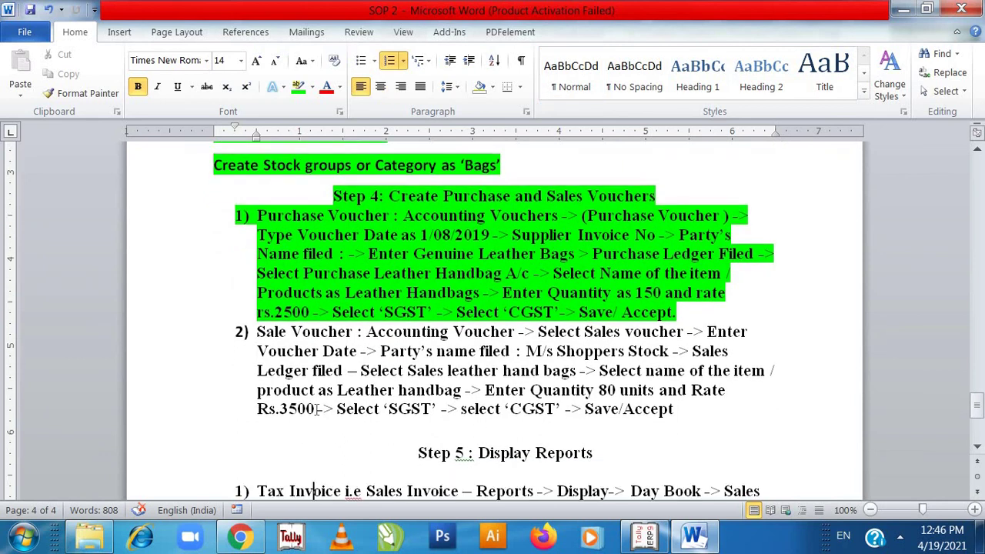
click(266, 332)
key(Down)
key(Down)
key(Down)
drag(256, 331, 713, 422)
click(297, 87)
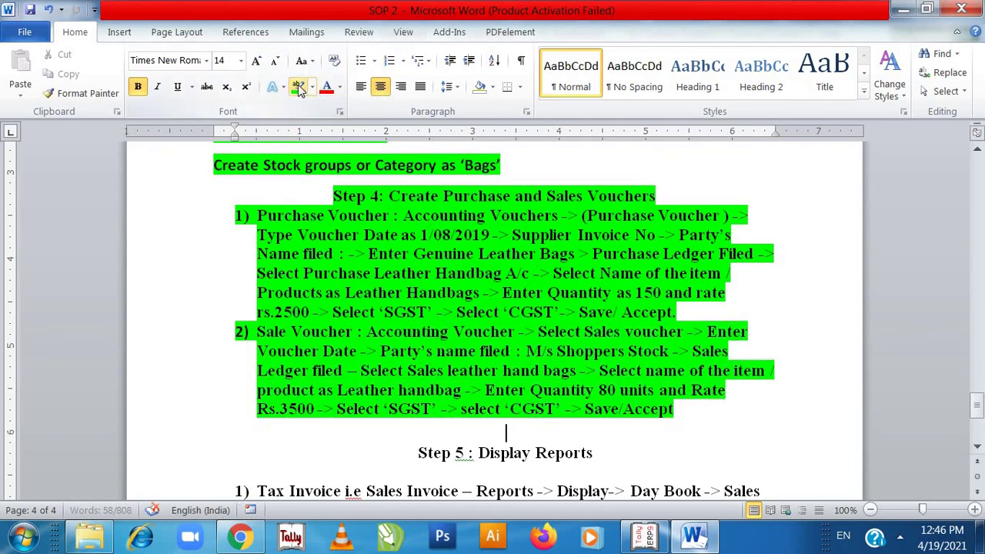
- Move down past the Tax Invoice and GST Reports items, then return to Tally
key(ctrl+End)
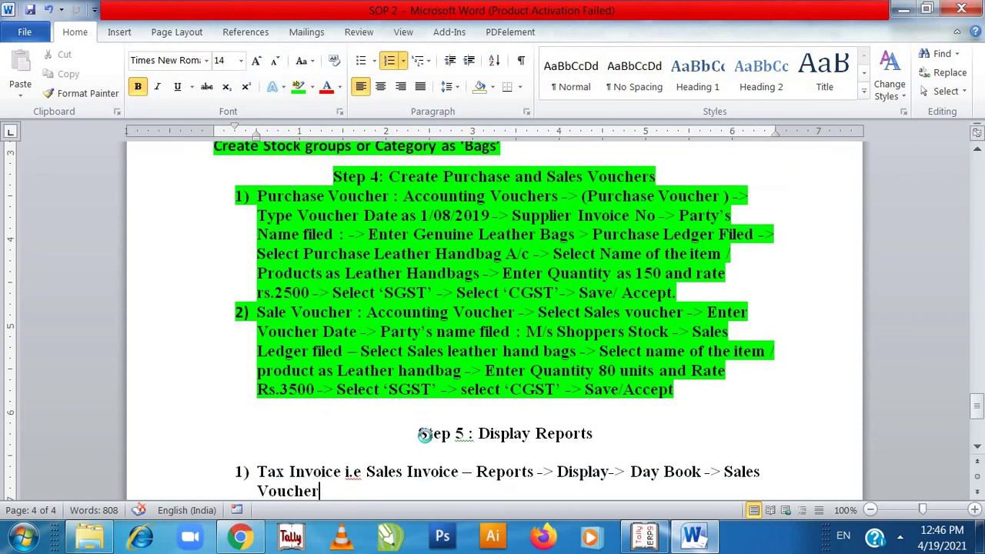
key(Down)
key(Down)
key(Down)
key(Down)
key(Down)
key(End)
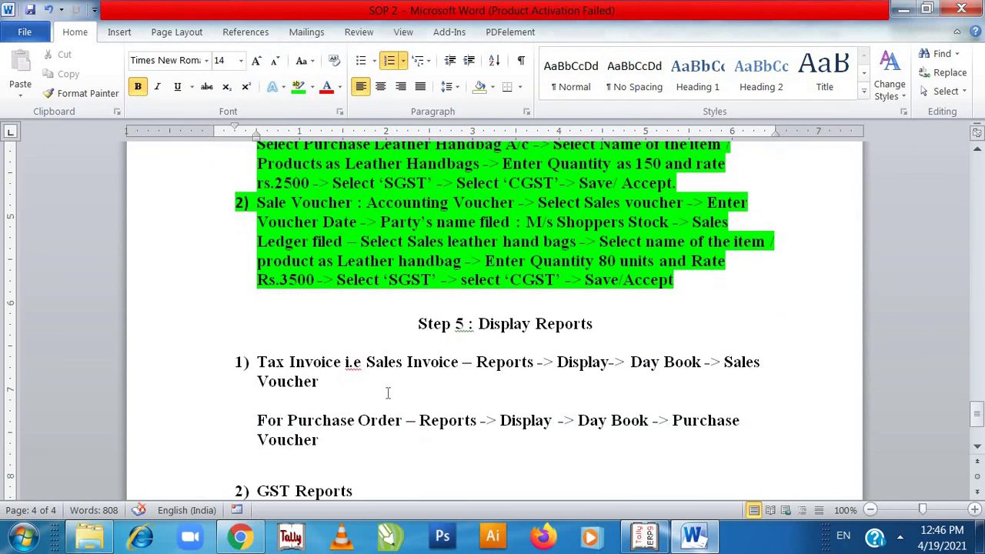
click(387, 394)
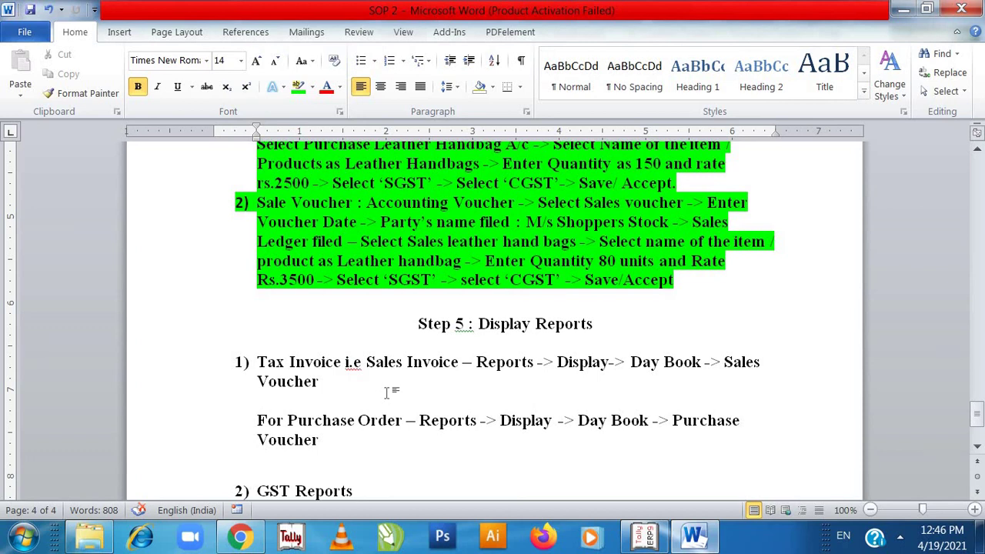
click(390, 449)
key(Down)
key(Down)
key(Down)
key(Down)
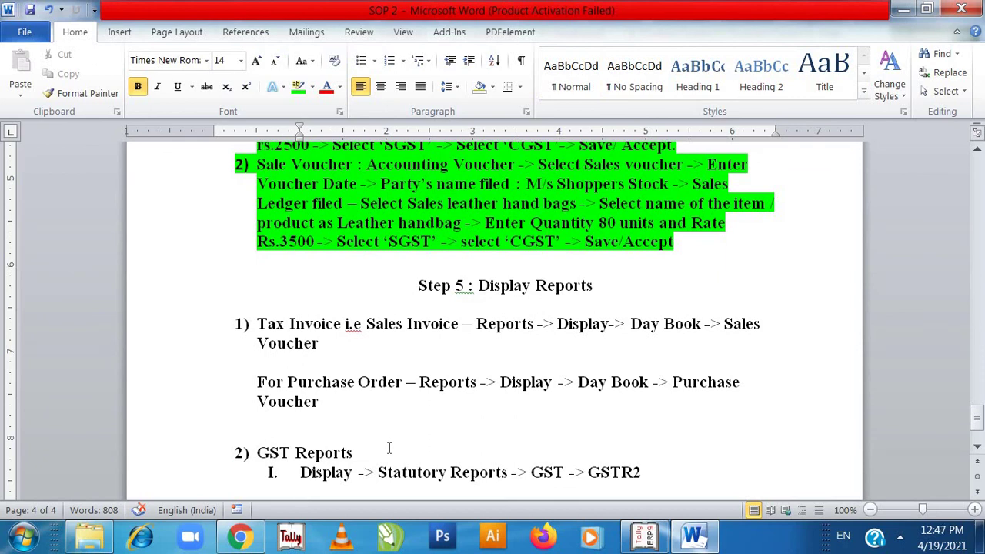
key(alt+Tab)
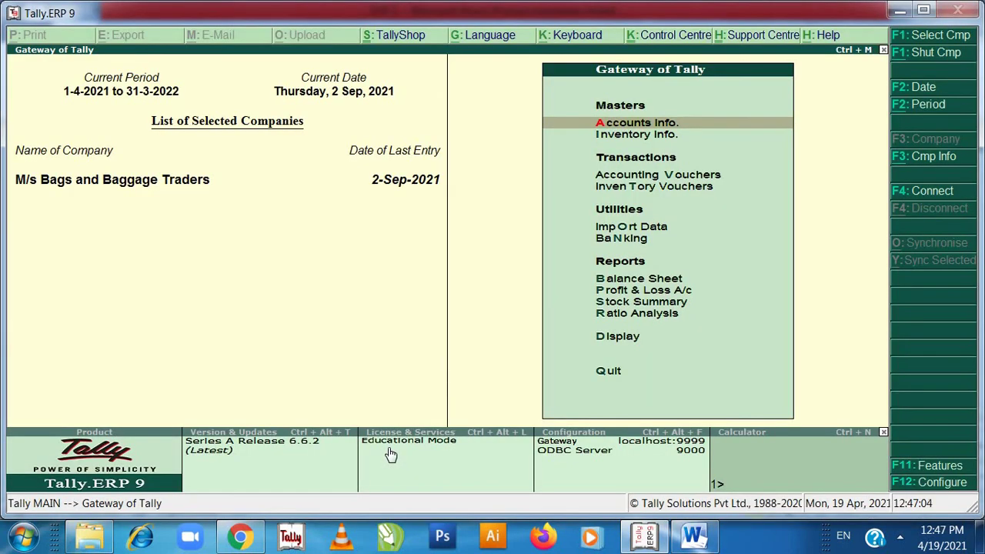
- Open the Day Book from Display and review the Sales voucher
key(Up)
key(Up)
key(Up)
key(Down)
key(Return)
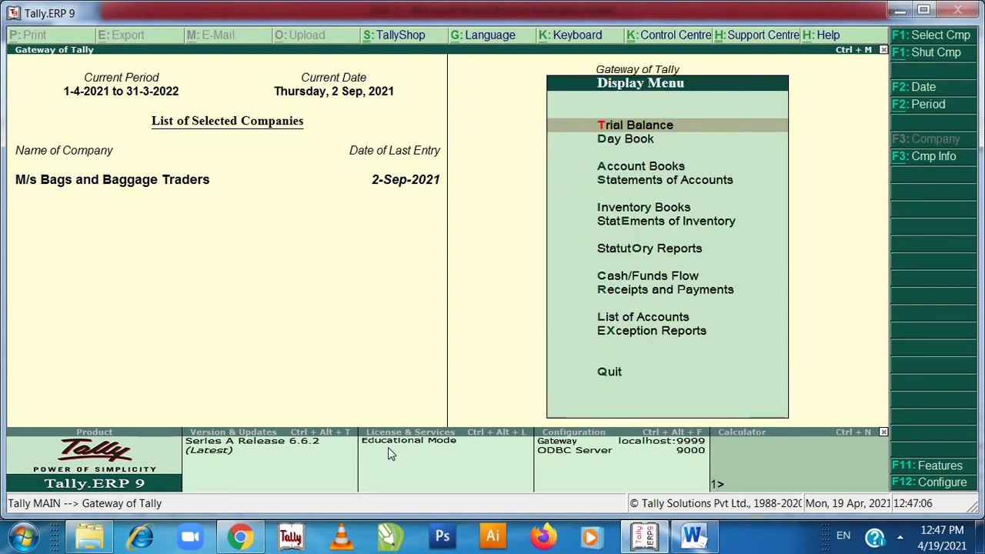
key(Down)
key(Return)
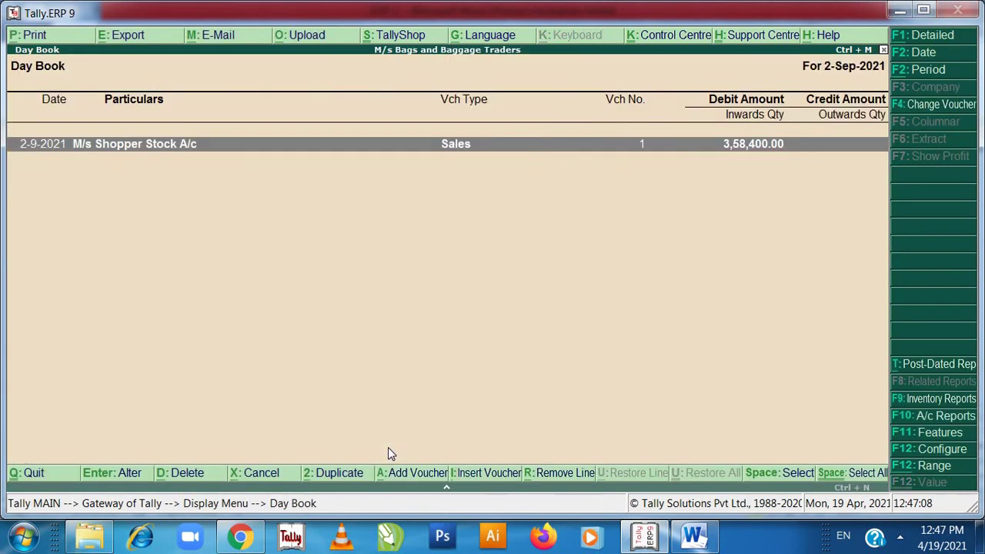
key(Return)
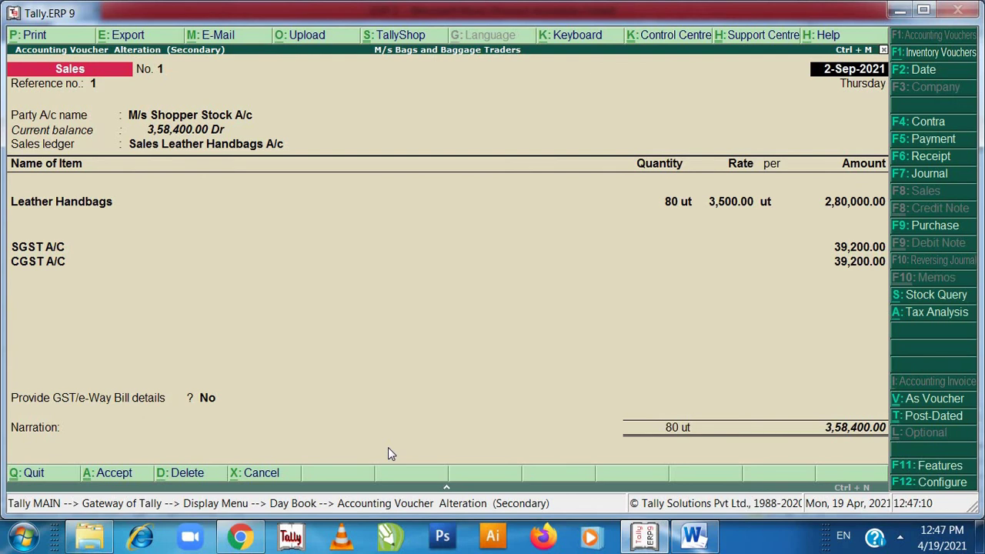
key(Escape)
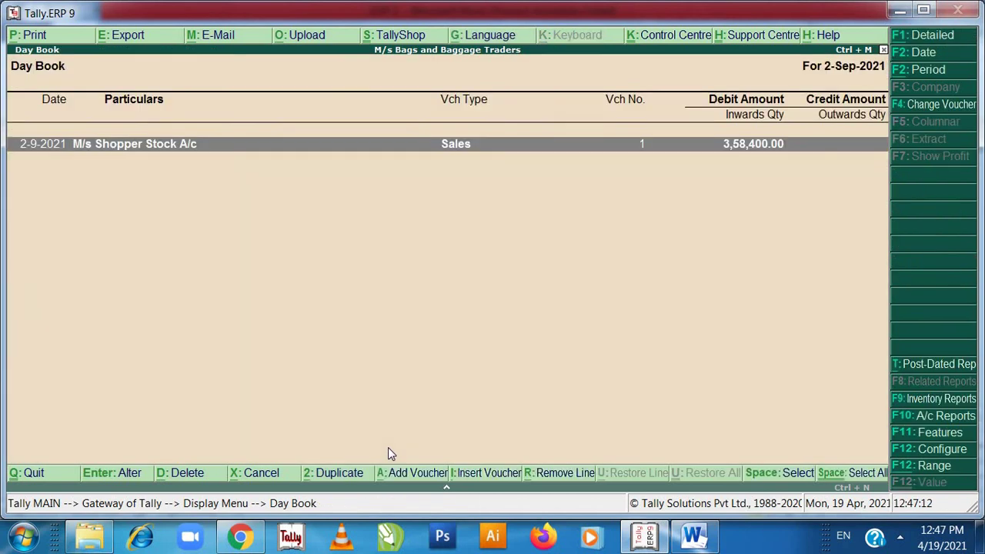
key(Escape)
key(Escape)
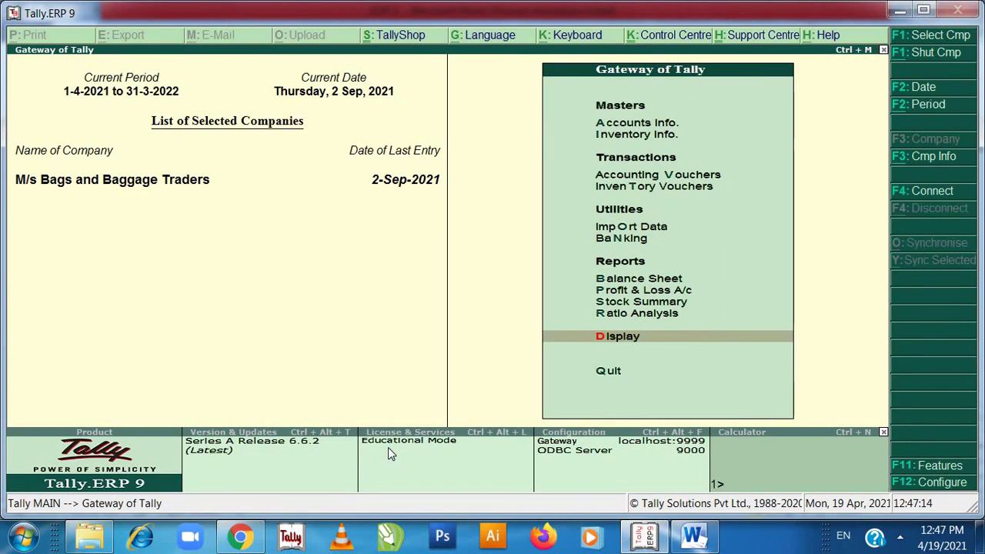
- Return to the Display Menu, briefly checking the next step in the Word notes
key(Up)
key(Down)
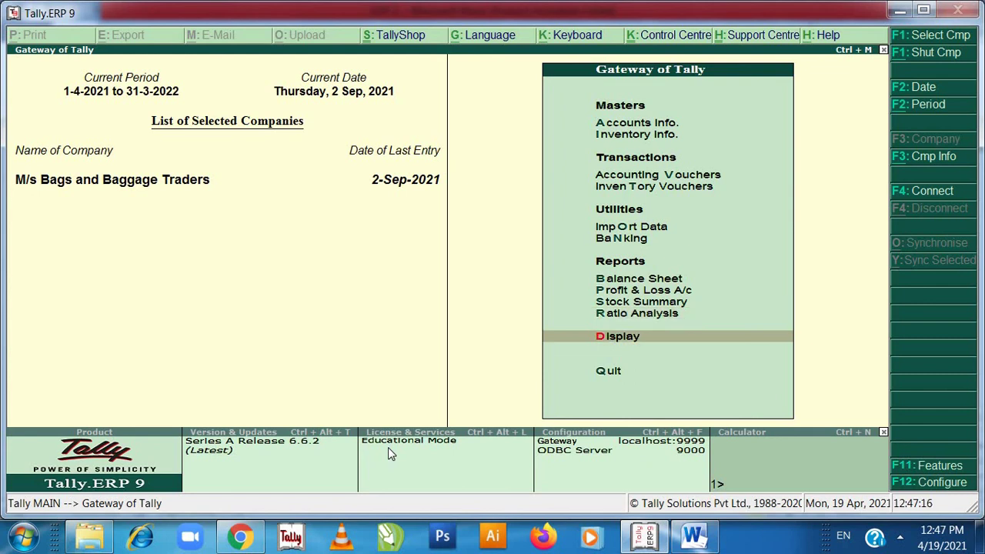
key(Down)
key(Up)
key(Up)
key(Up)
key(Down)
key(Down)
key(Return)
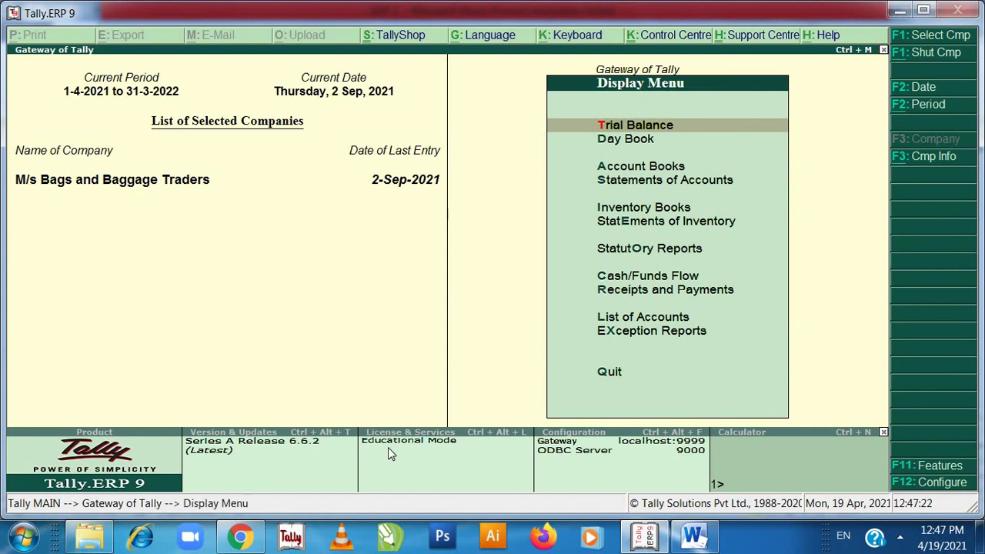
key(alt+Tab)
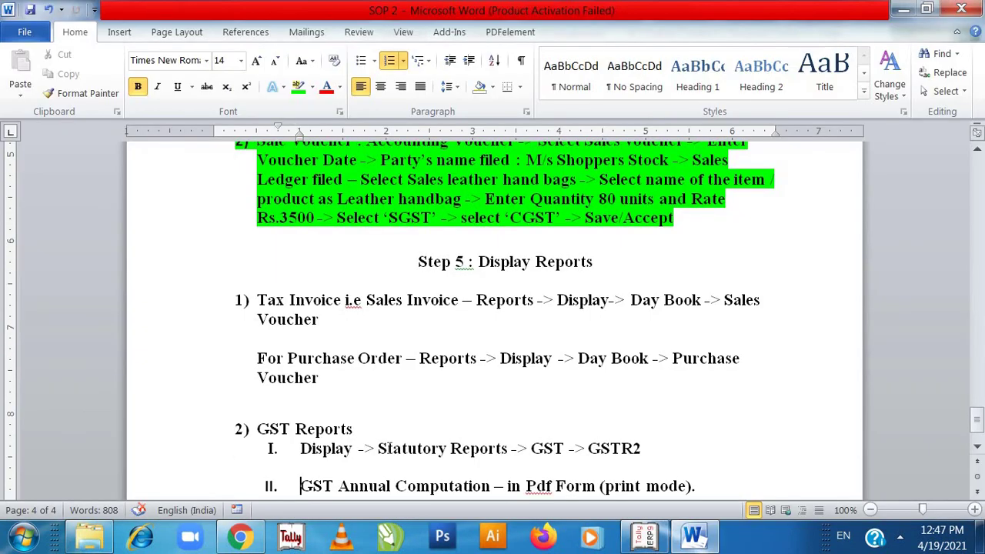
key(alt+Tab)
- Open GSTR-2 via Statutory Reports > GST, showing one B2B invoice of 3,75,000.00
key(Down)
key(Down)
key(Down)
key(Down)
key(Down)
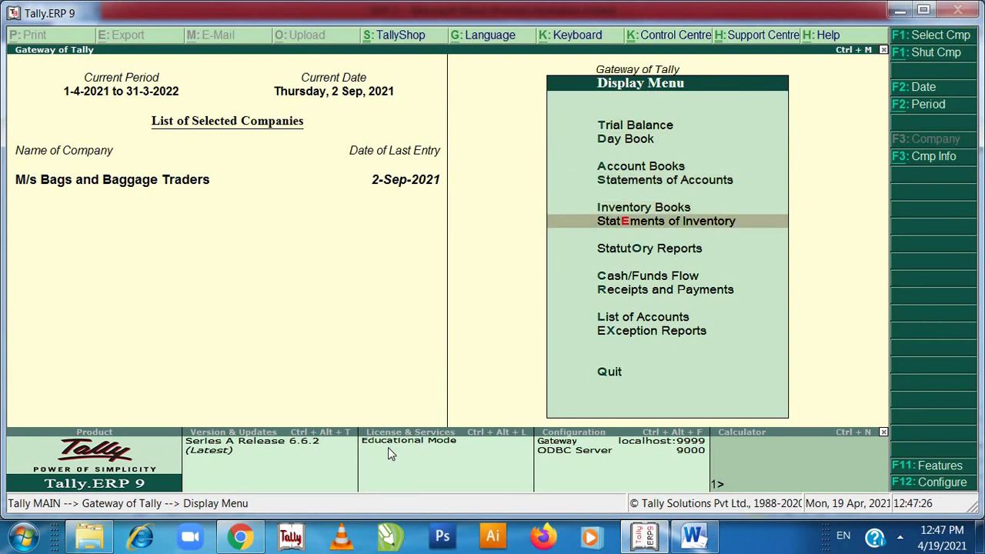
key(Down)
key(Down)
key(Down)
key(Up)
key(Up)
key(Up)
key(Up)
key(Down)
key(Down)
key(Return)
key(Return)
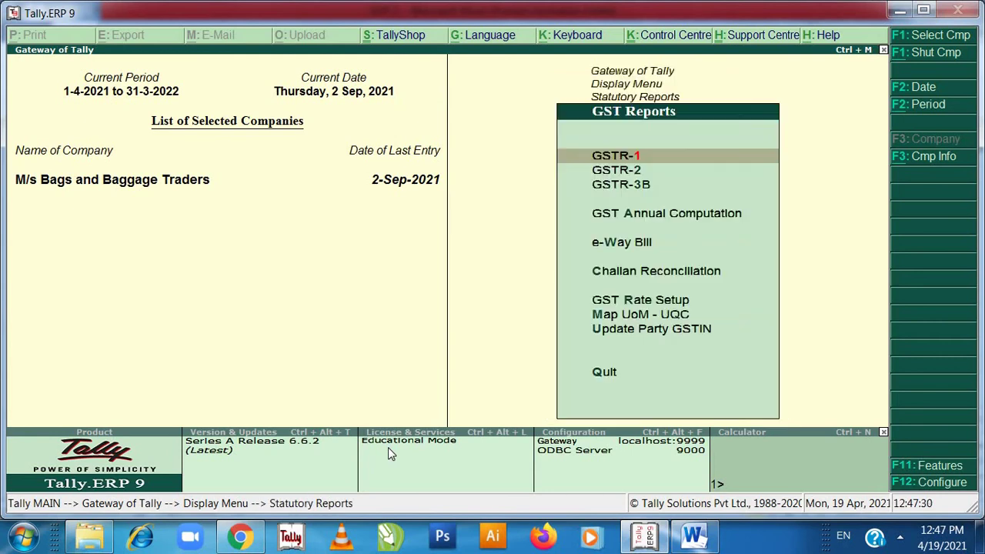
key(Down)
key(Return)
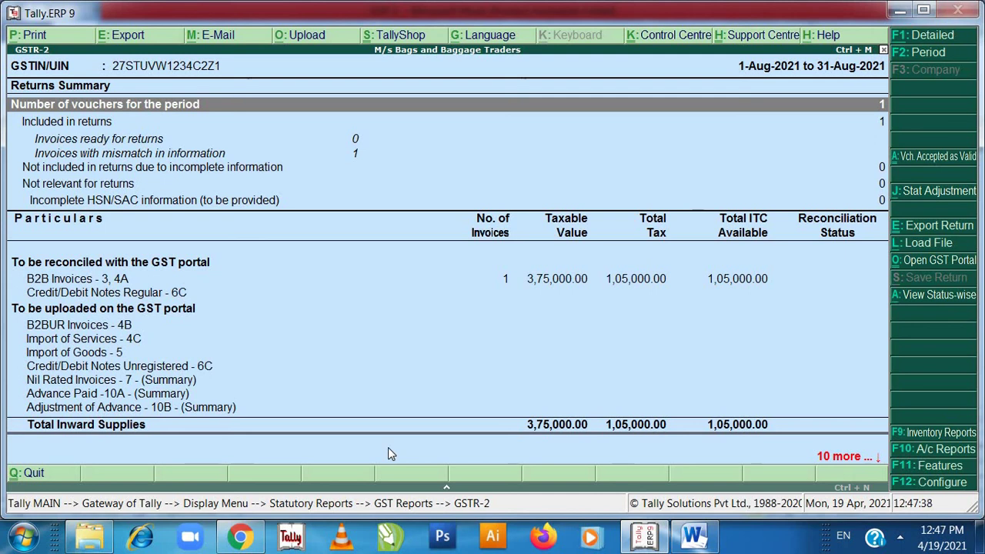
key(alt+Tab)
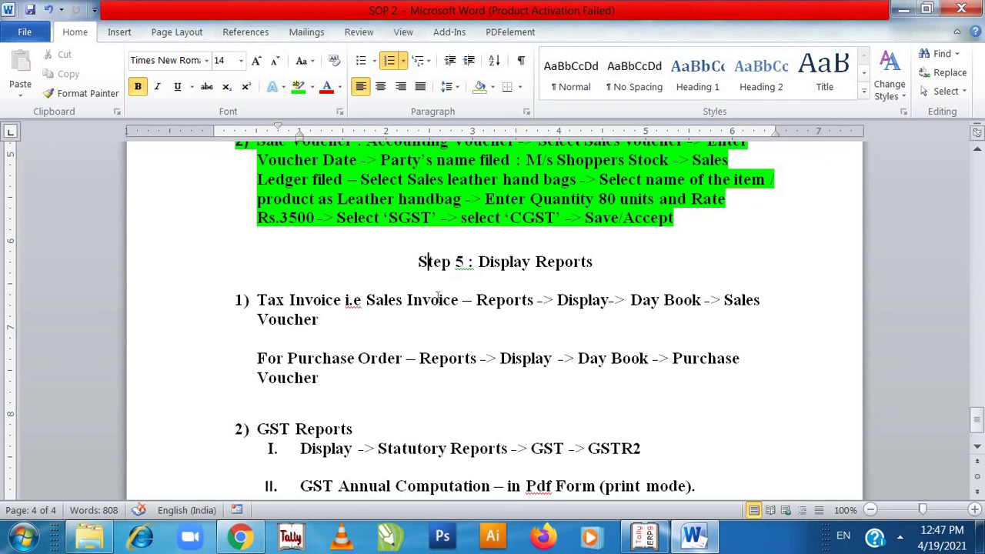
- Highlight the Step 5 heading and Day Book instructions green, then go back to GSTR-2
drag(437, 297, 491, 376)
click(297, 87)
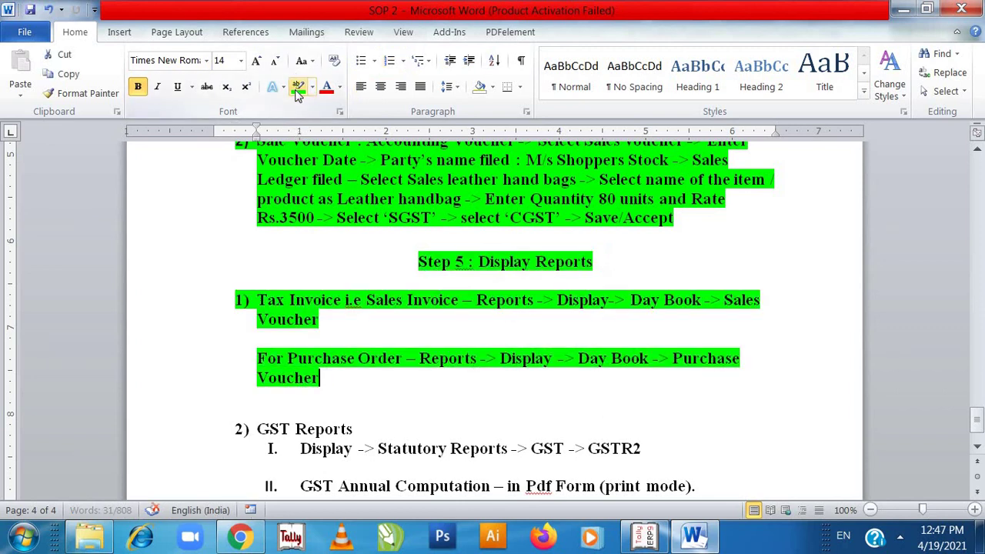
click(347, 433)
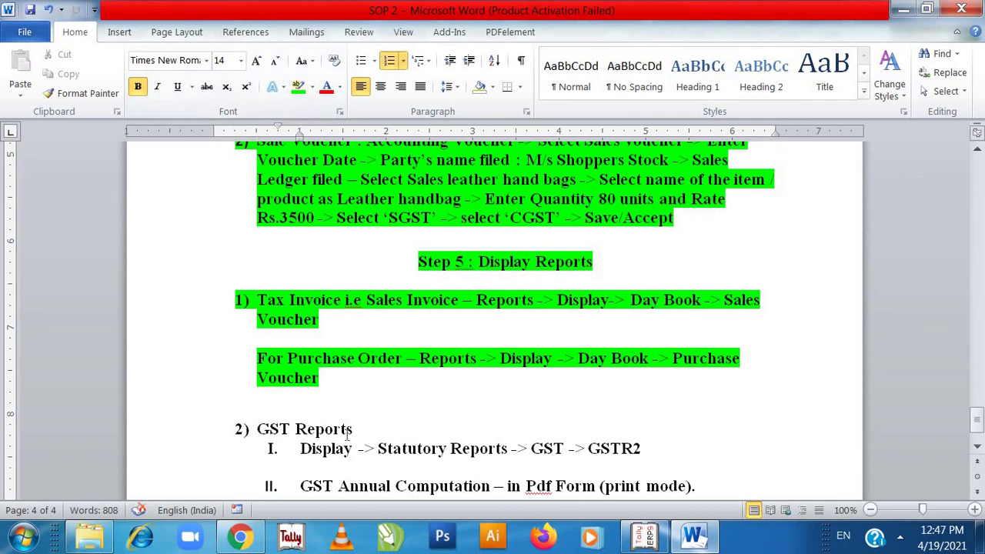
key(Down)
key(Down)
key(alt+Tab)
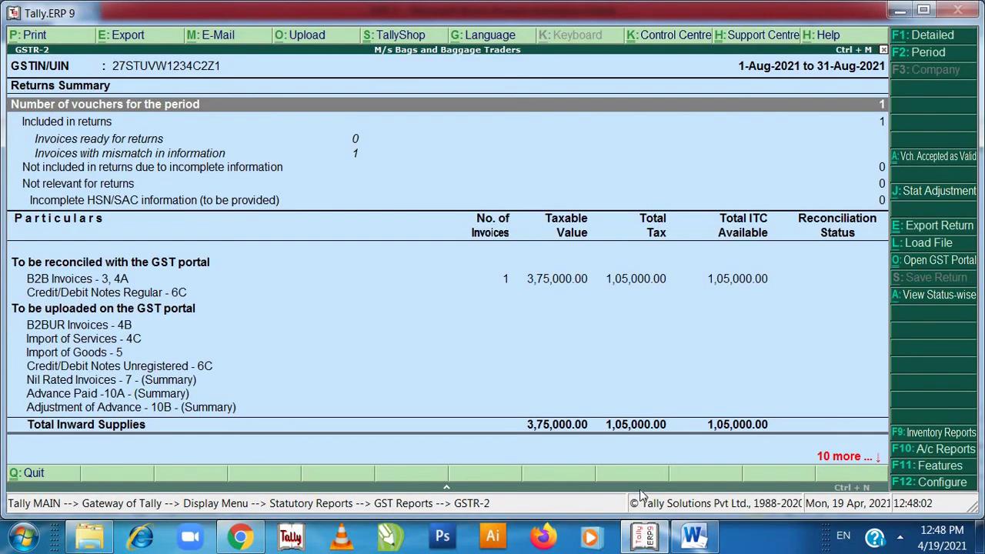
- Open the 2021-22 GST Annual Computation: 78,400.00 liability against 1,05,000.00 input credit
key(Escape)
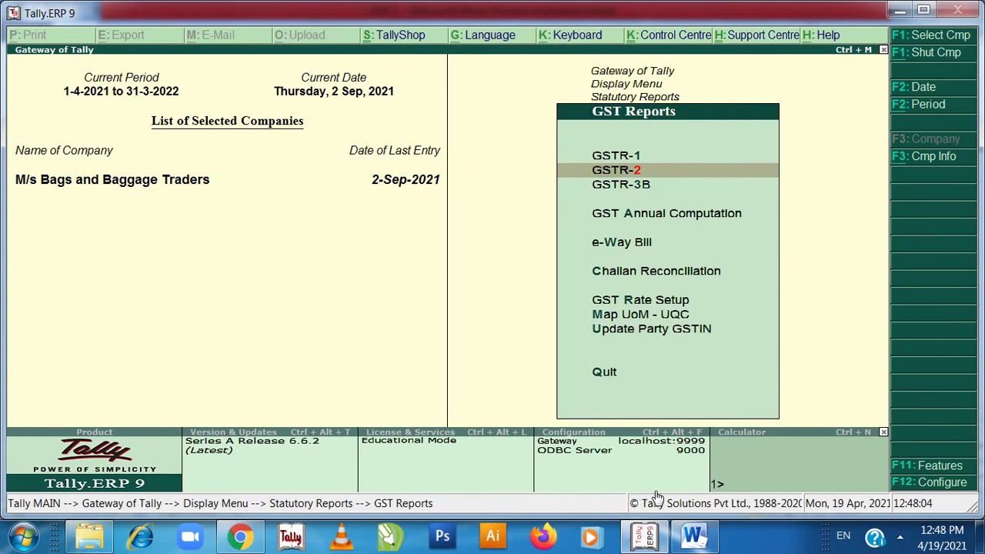
key(Down)
key(Down)
key(Return)
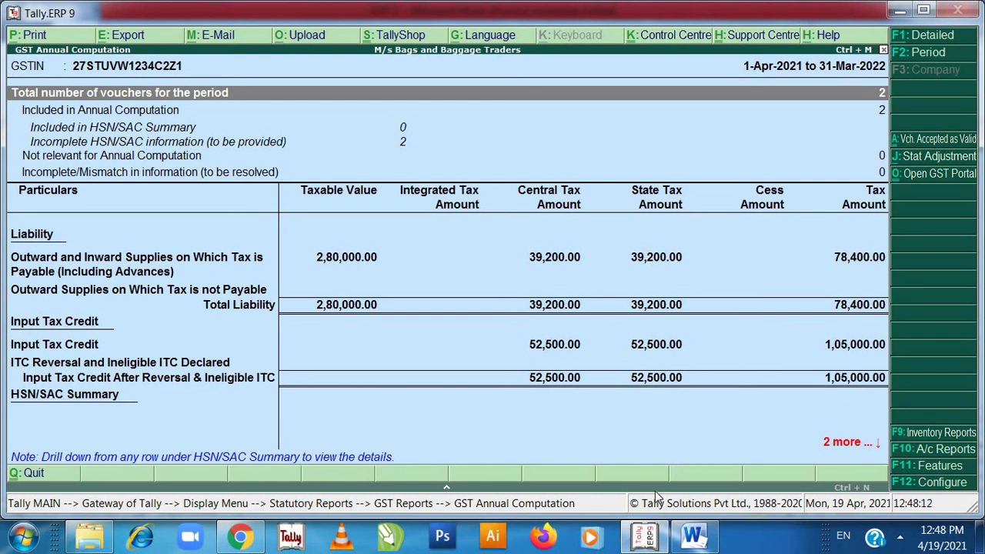
key(alt+Tab)
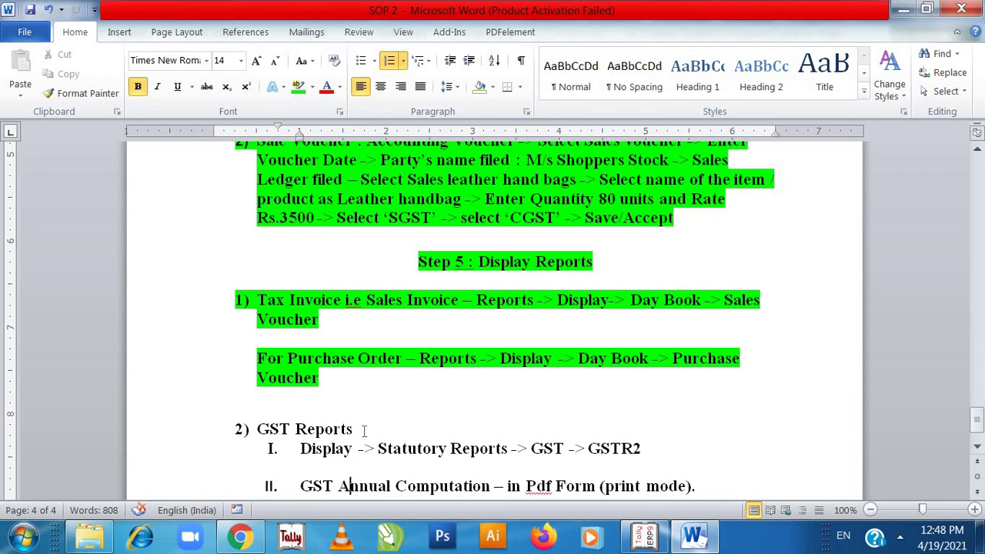
- Highlight 'GST Reports' through '(print mode).' in green, then scroll back to the SOP 2 heading
click(365, 431)
key(Down)
key(Down)
key(Down)
drag(276, 436, 732, 414)
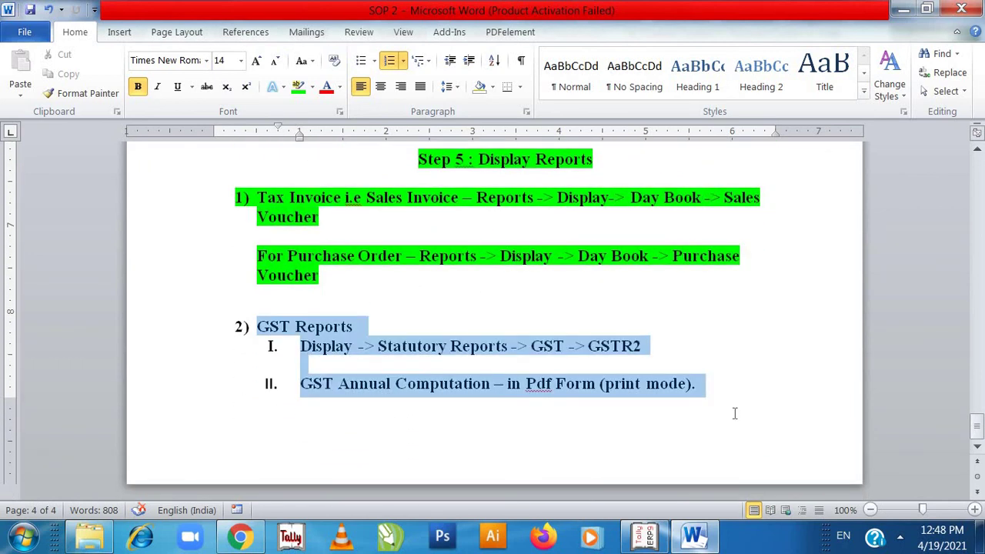
click(298, 86)
key(Up)
key(Up)
key(Up)
key(Up)
key(Up)
key(Up)
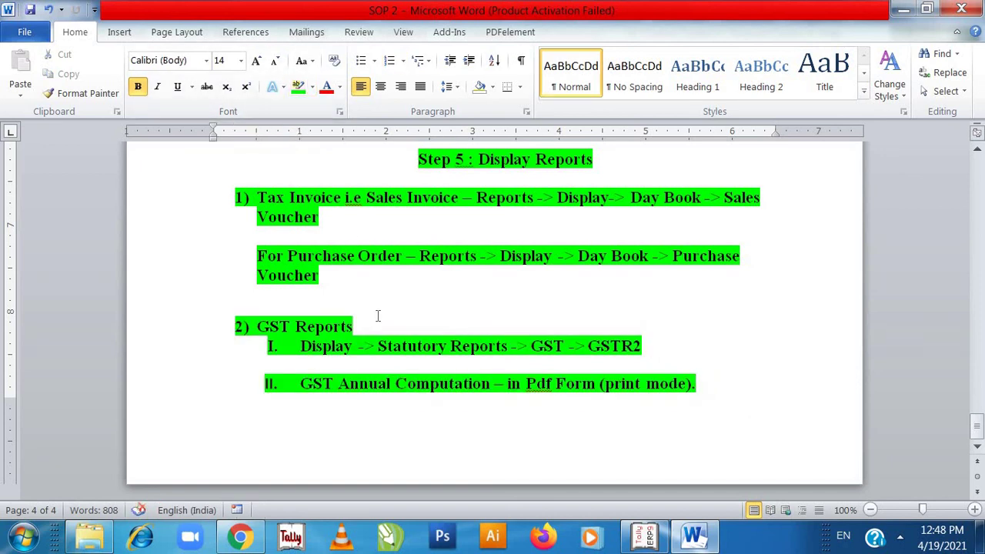
key(Up)
key(Up)
key(Up)
key(Up)
key(Up)
key(Up)
key(Up)
key(Up)
key(Up)
key(Up)
key(Up)
key(Up)
key(Up)
key(Up)
key(Up)
key(Up)
key(Up)
key(Up)
key(Up)
key(Up)
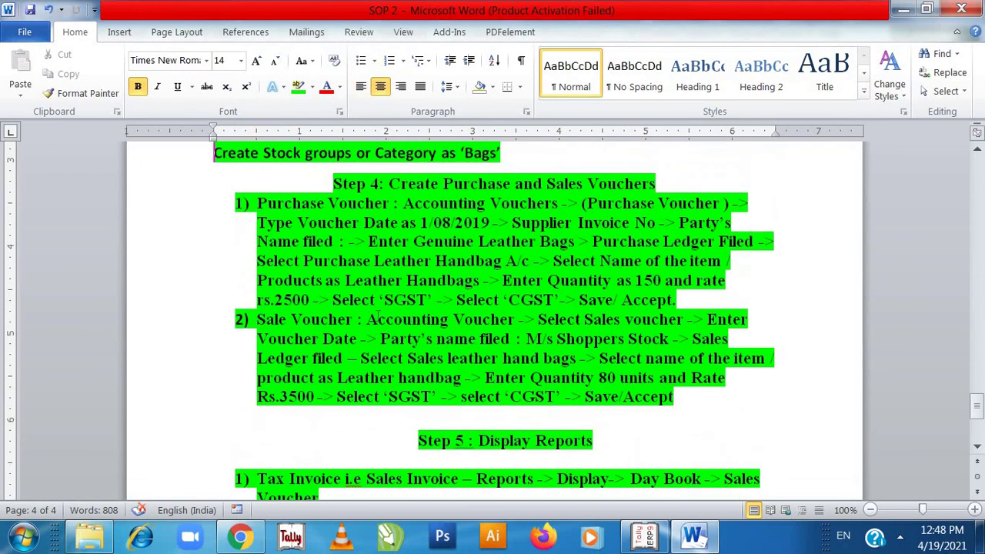
key(Up)
key(Up)
key(Up)
key(Up)
key(Up)
key(Up)
key(Up)
key(Up)
key(Up)
key(Up)
key(Up)
key(Up)
key(Up)
key(Up)
key(Up)
key(Up)
key(Up)
key(Up)
key(Up)
key(Up)
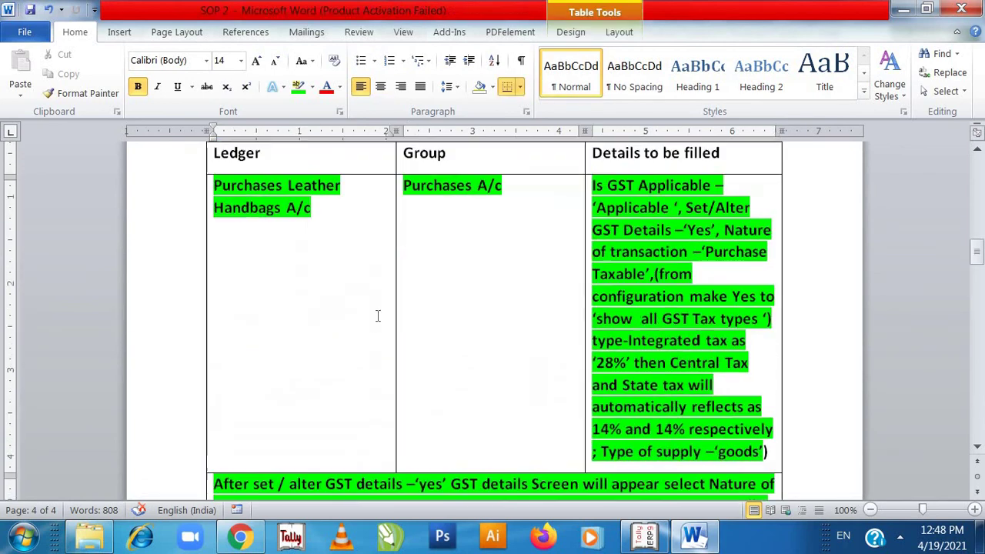
key(Up)
key(Up)
key(Up)
key(Up)
key(Up)
key(Up)
key(Up)
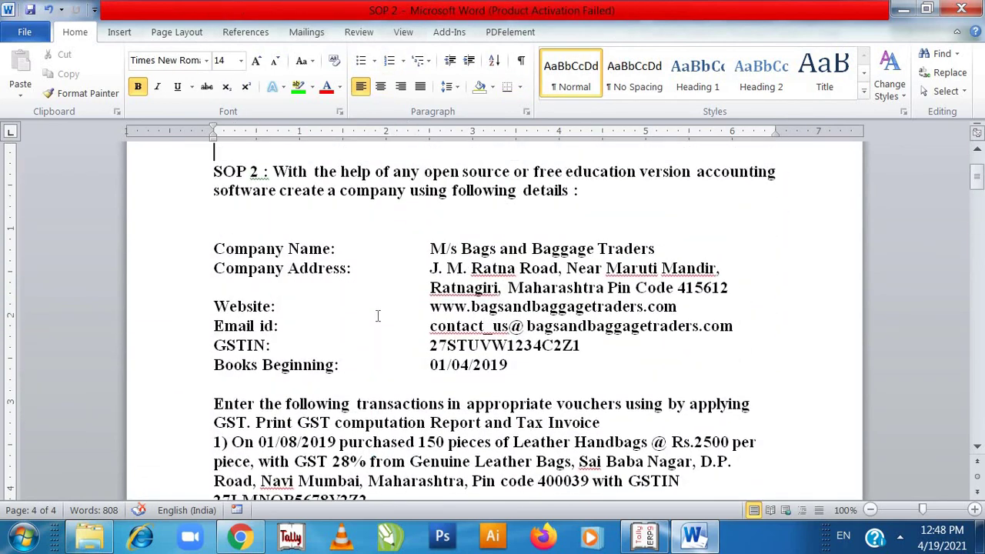